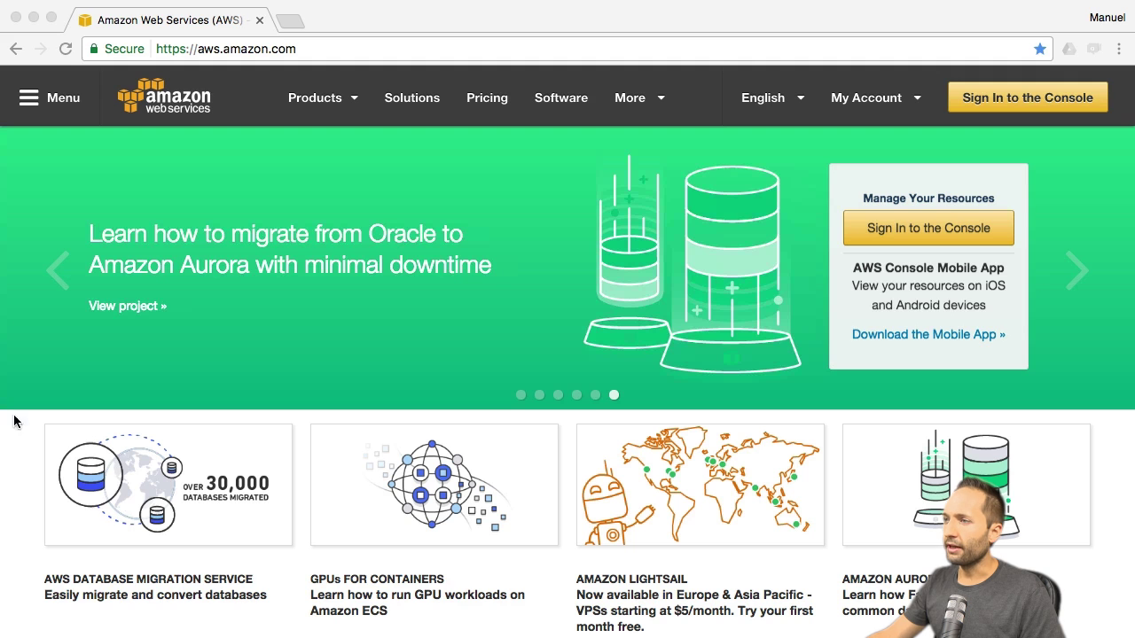
Open the Amazon Athena product page from the AWS analytics products and go to its pricing information
click(319, 100)
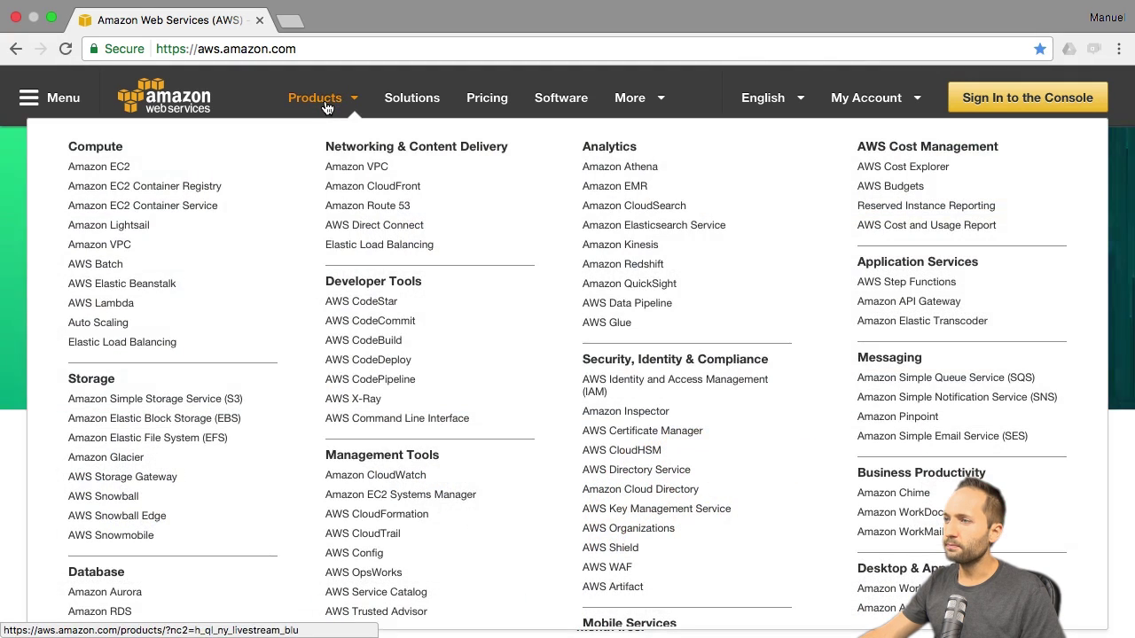
click(627, 176)
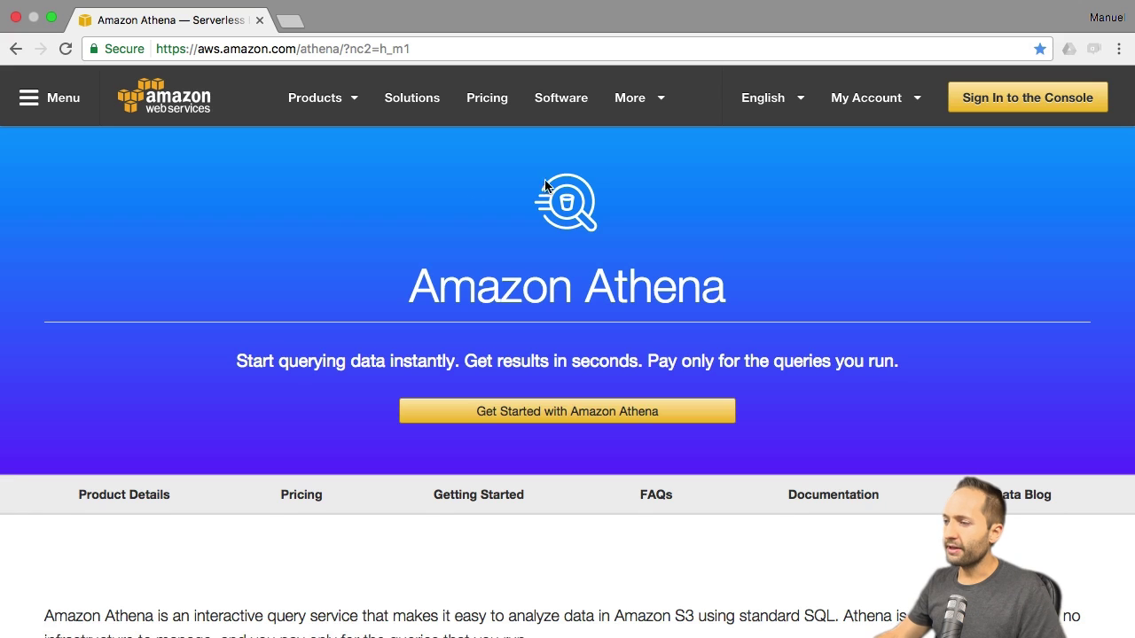
scroll(393, 251, down, 5)
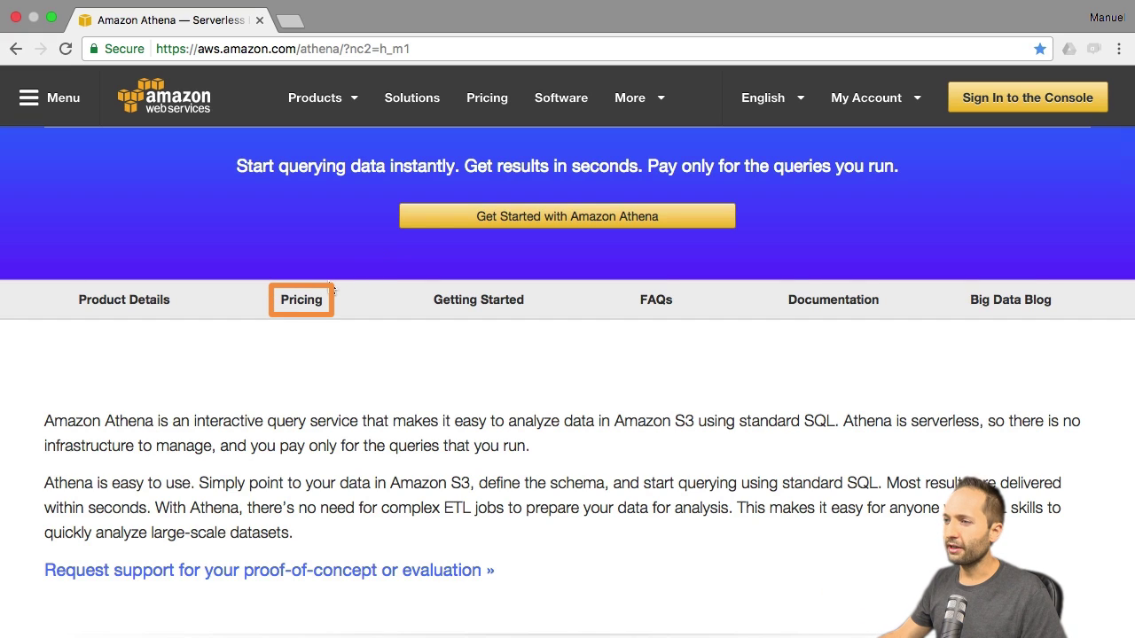
click(302, 303)
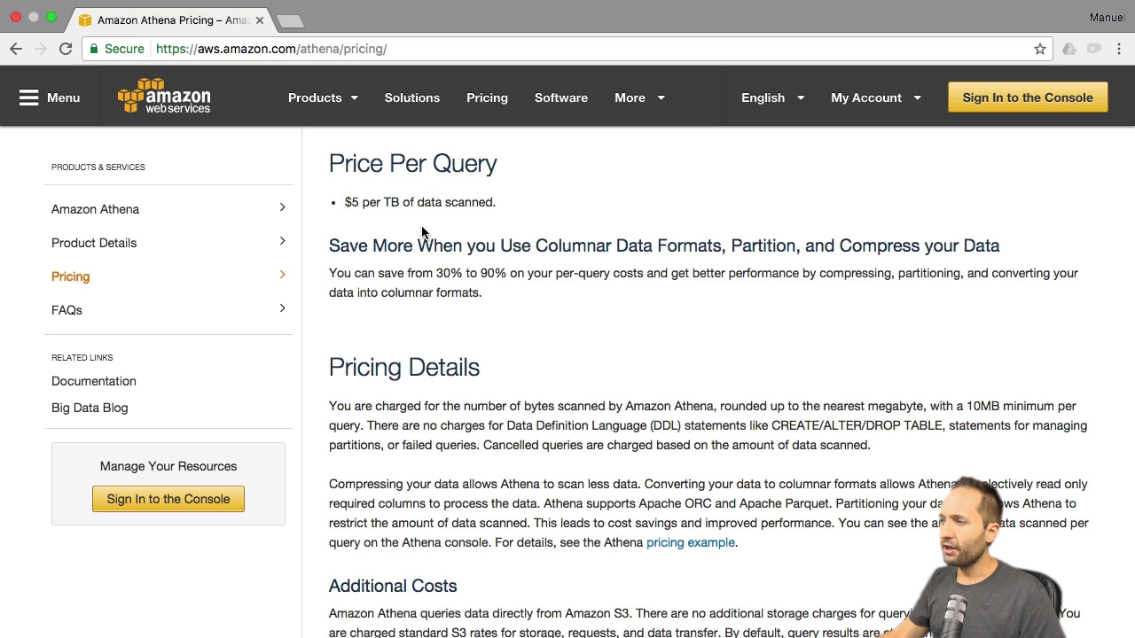
Examine Athena's pricing details on bytes scanned, the minimum per query, DDL statements and failed queries
scroll(441, 303, down, 2)
scroll(441, 306, down, 3)
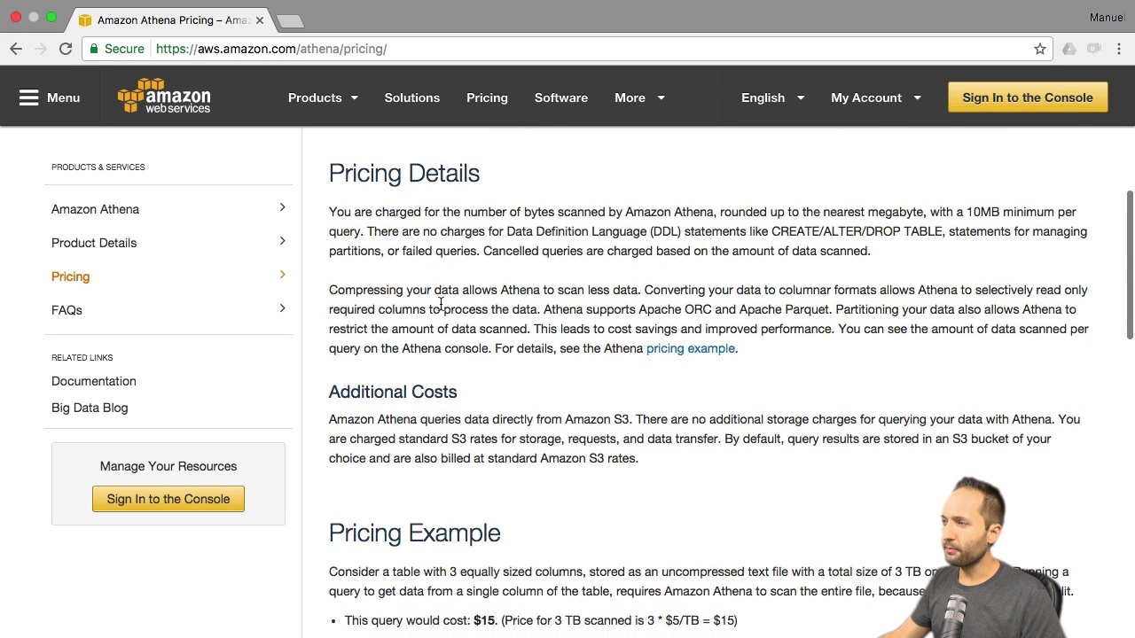
drag(332, 212, 549, 215)
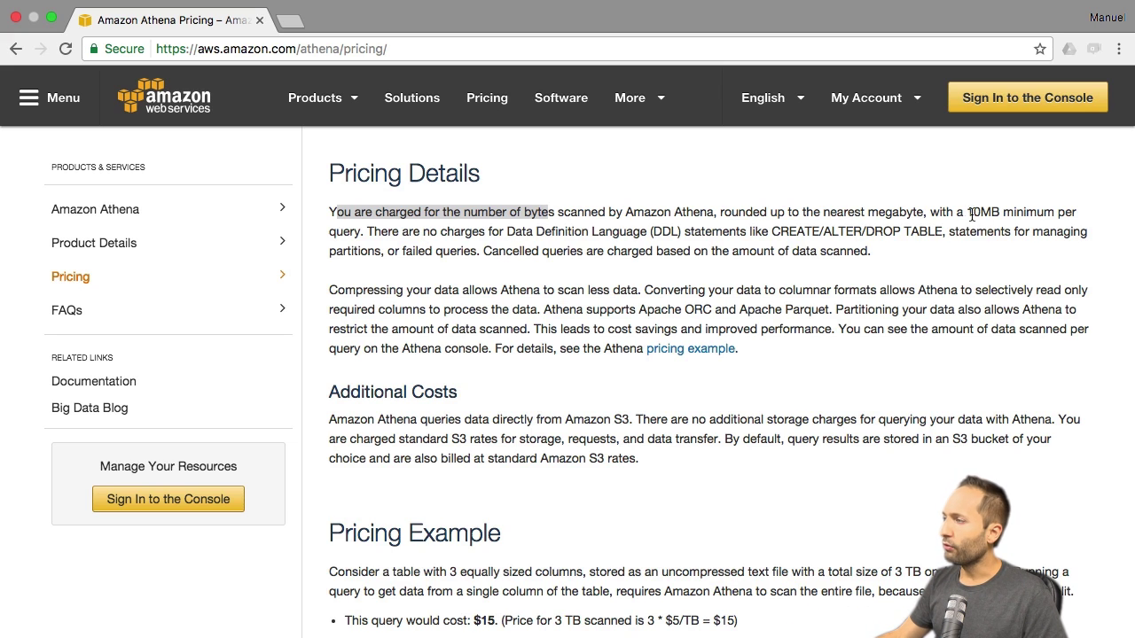
drag(966, 212, 1001, 213)
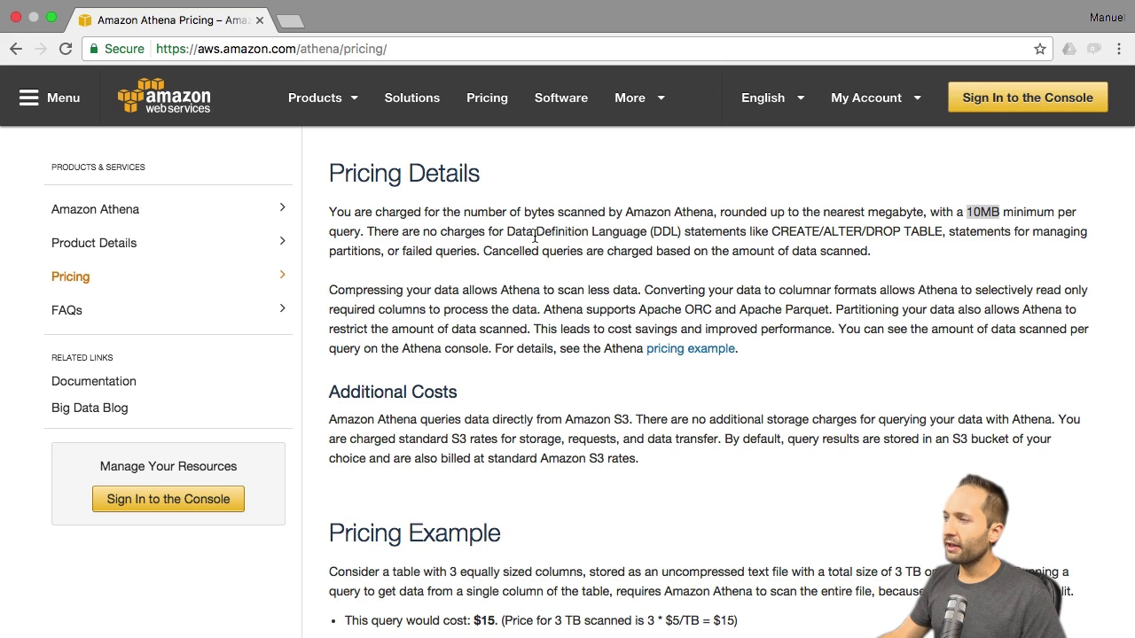
click(425, 231)
drag(425, 231, 745, 227)
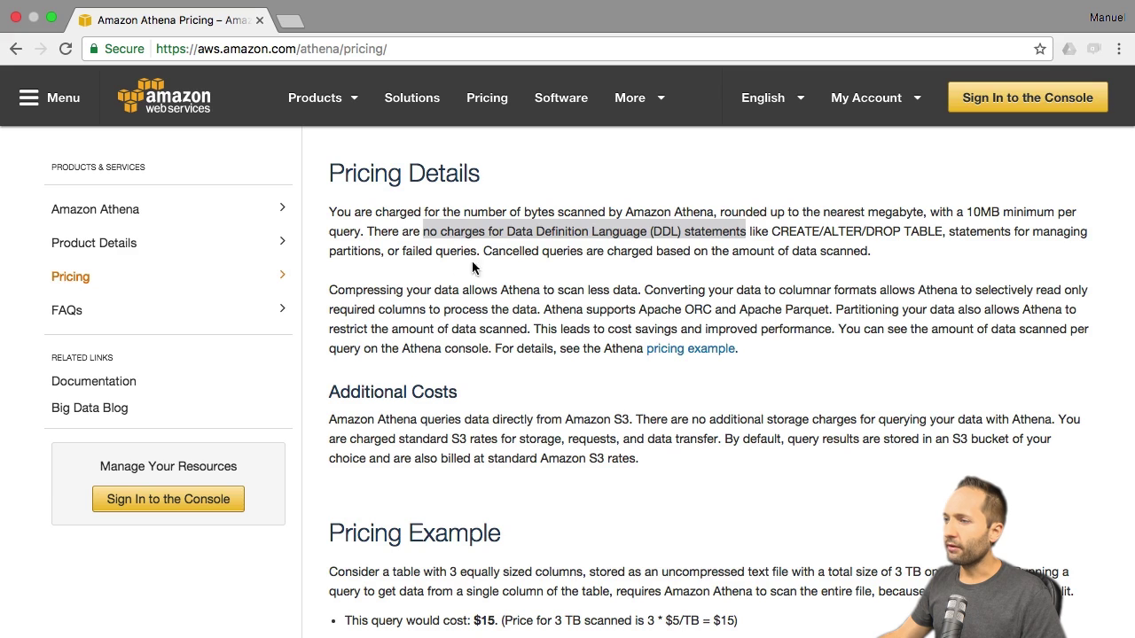
drag(403, 252, 478, 251)
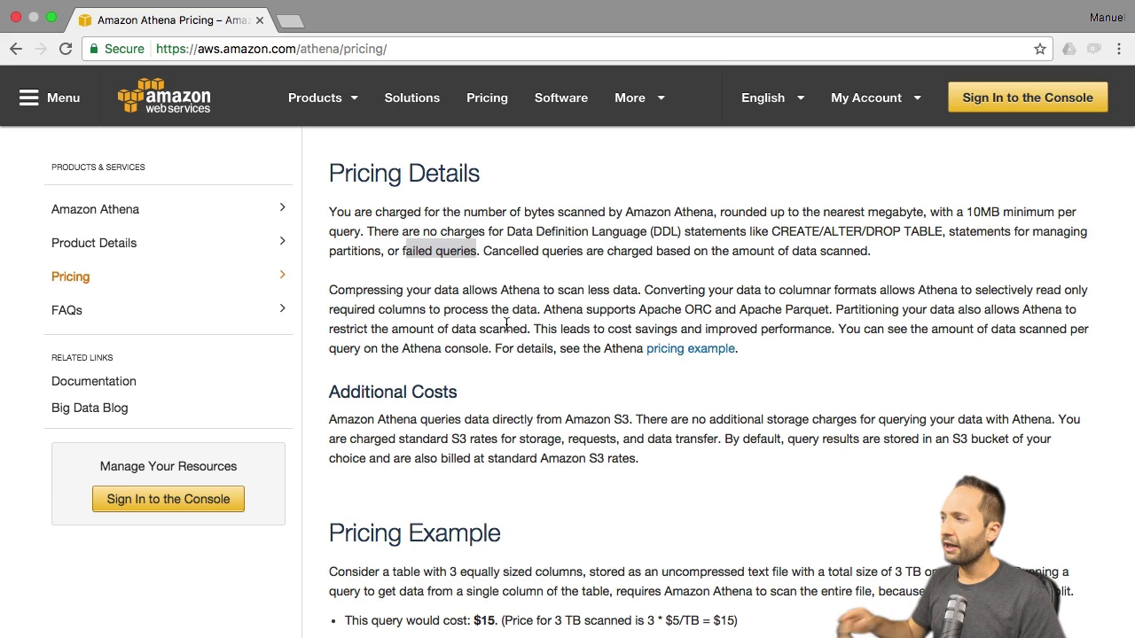
Enter the AWS Management Console, search the services for "ath" and open Athena's query editor
click(1008, 105)
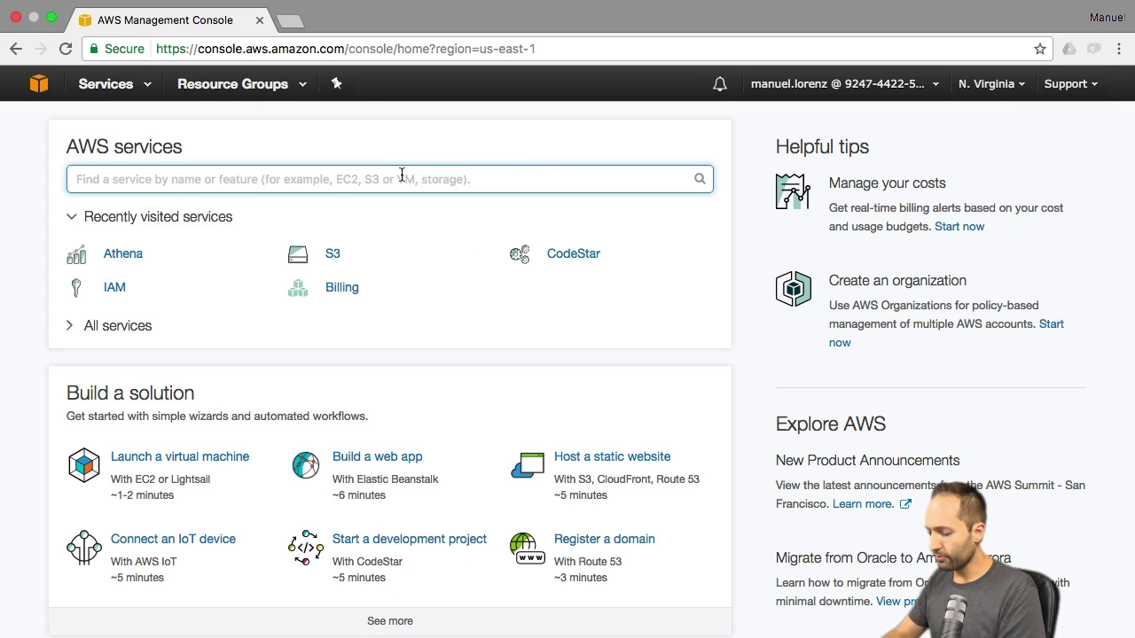
text(ath)
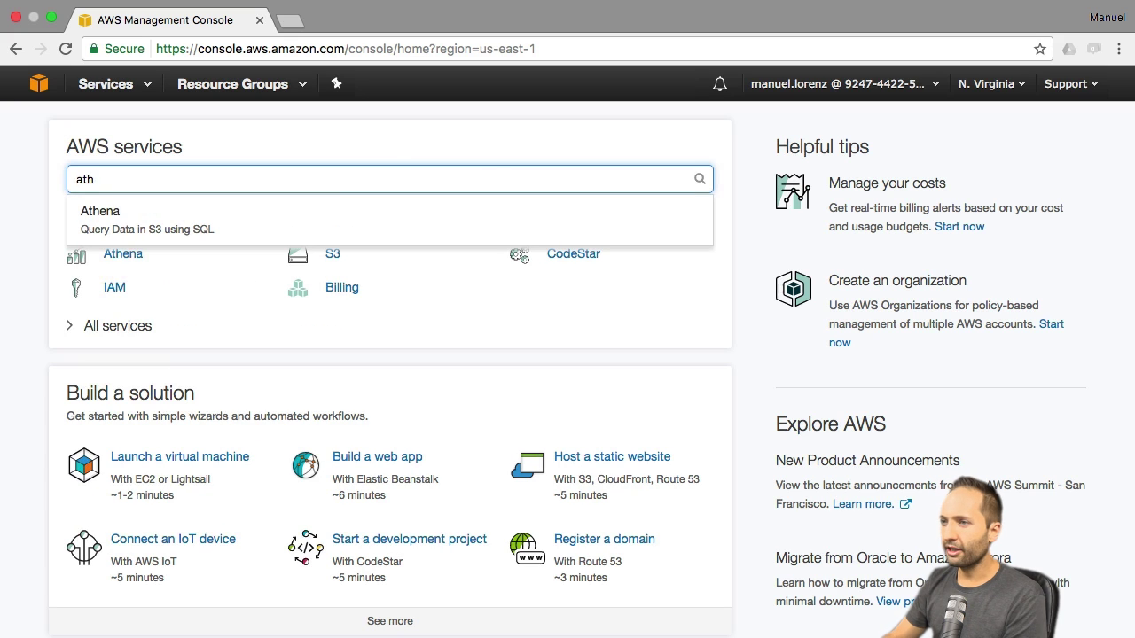
click(279, 222)
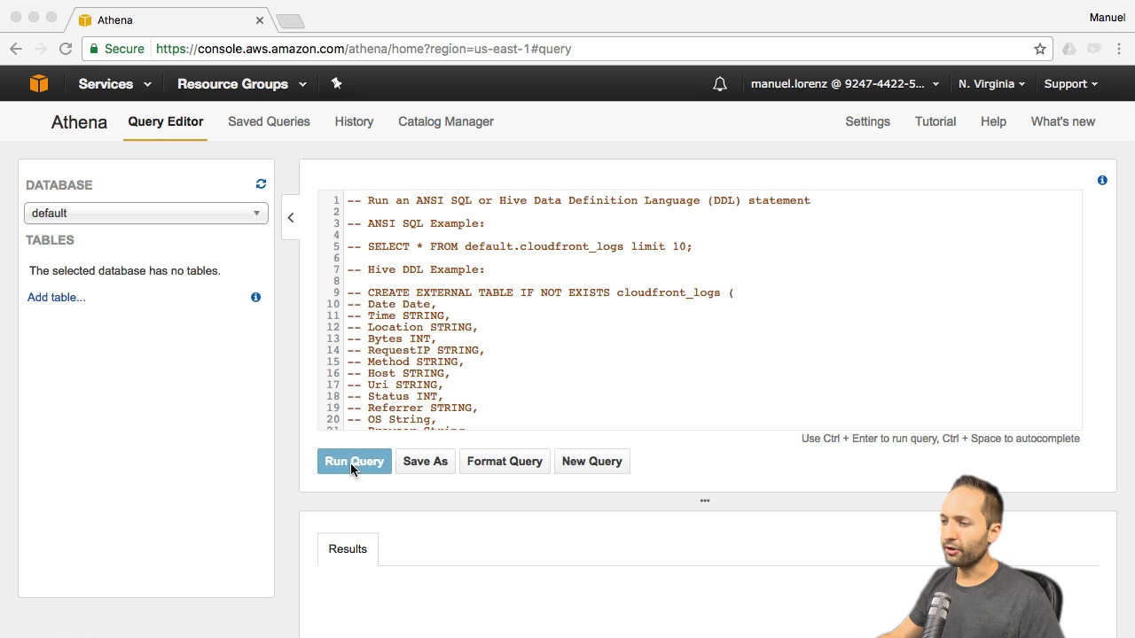
scroll(343, 433, down, 4)
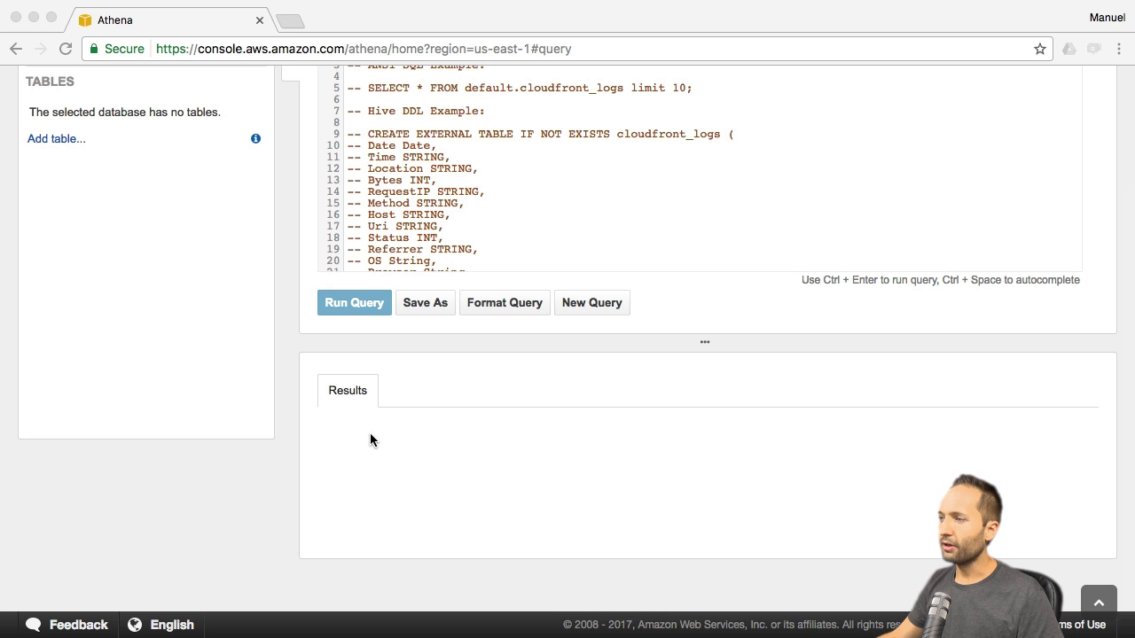
scroll(370, 433, up, 4)
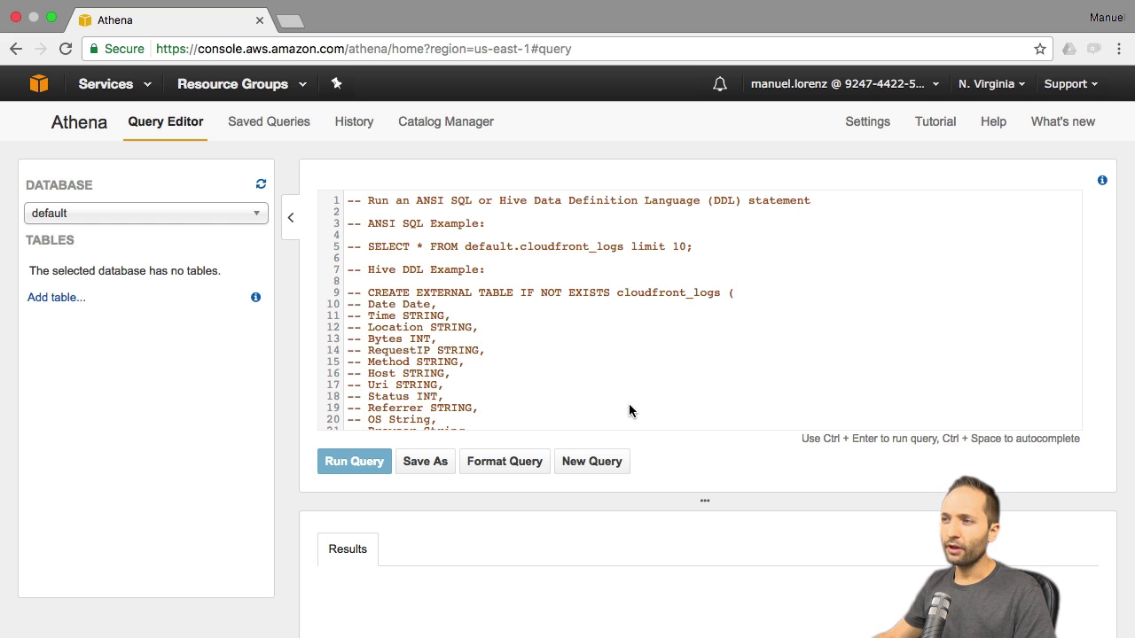
Start adding a table in Athena and have it create a new database named yt_population
click(60, 300)
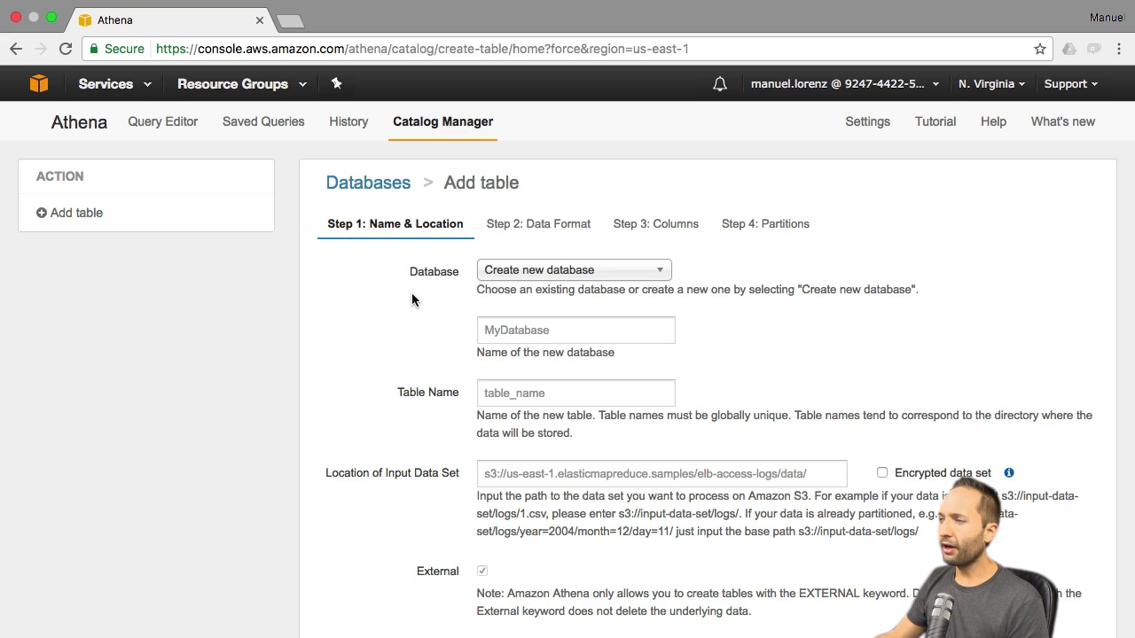
click(596, 279)
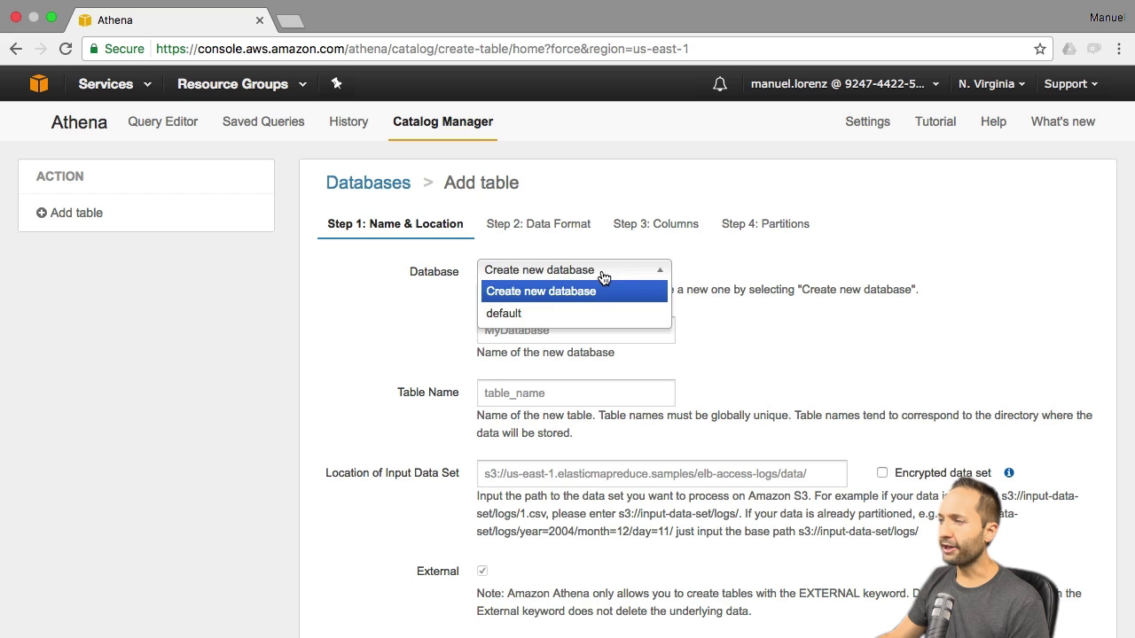
click(528, 298)
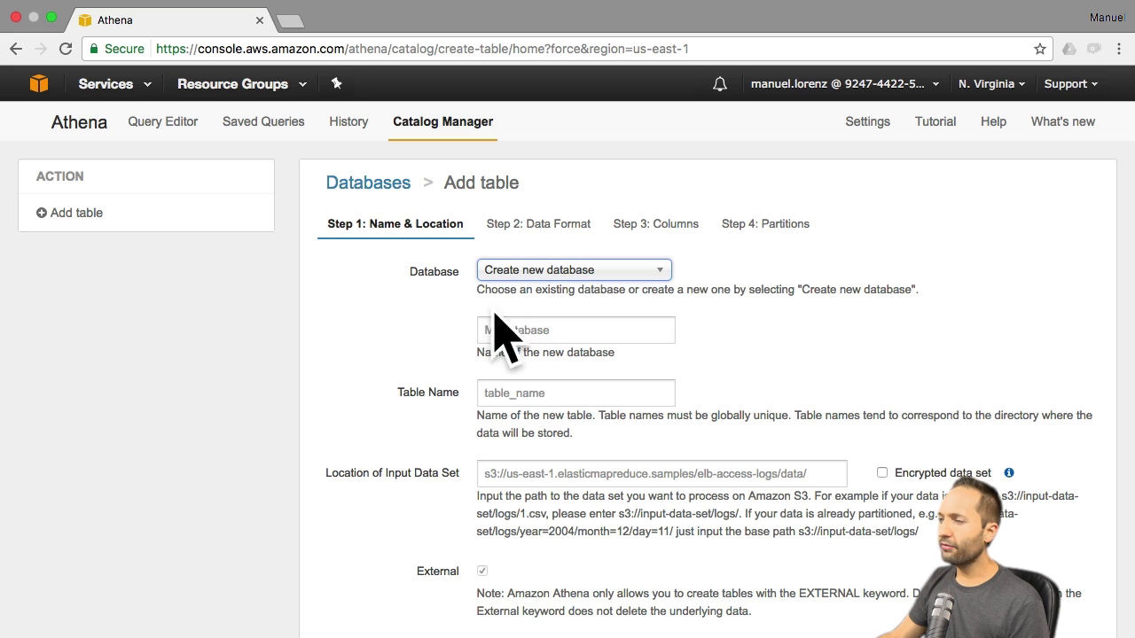
click(522, 334)
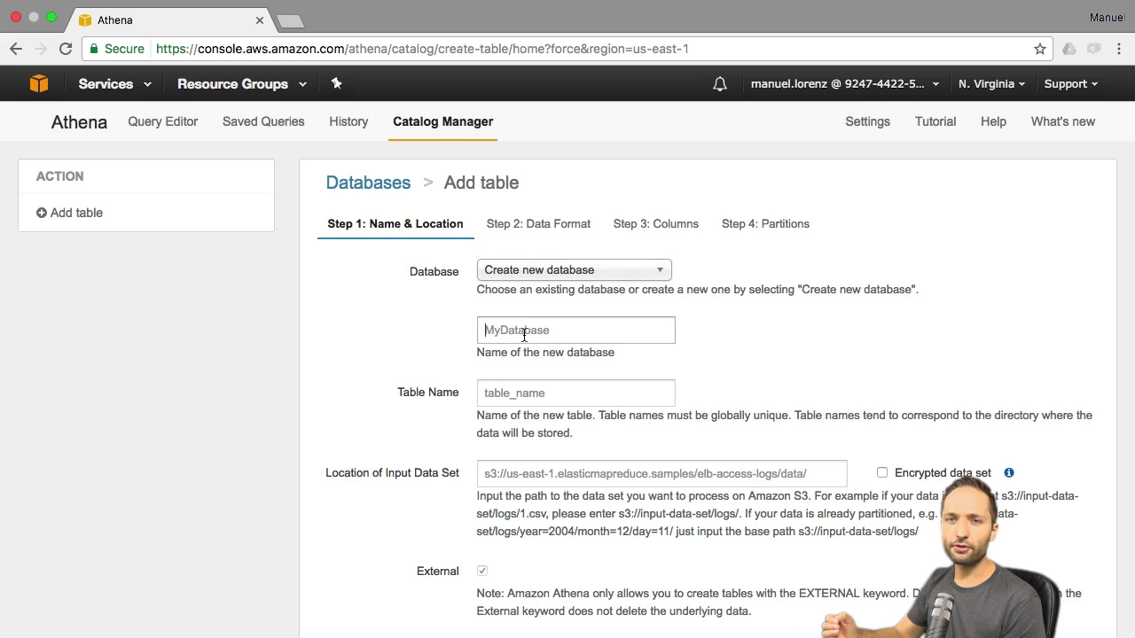
text(yt_population)
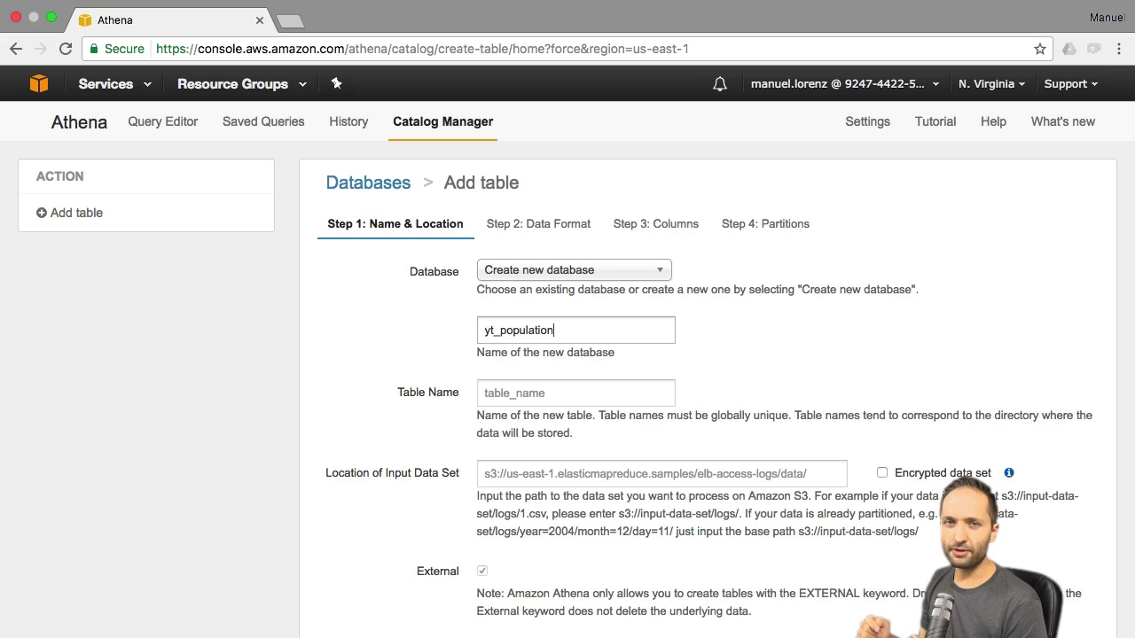
Name the new table yt_population_table
click(518, 385)
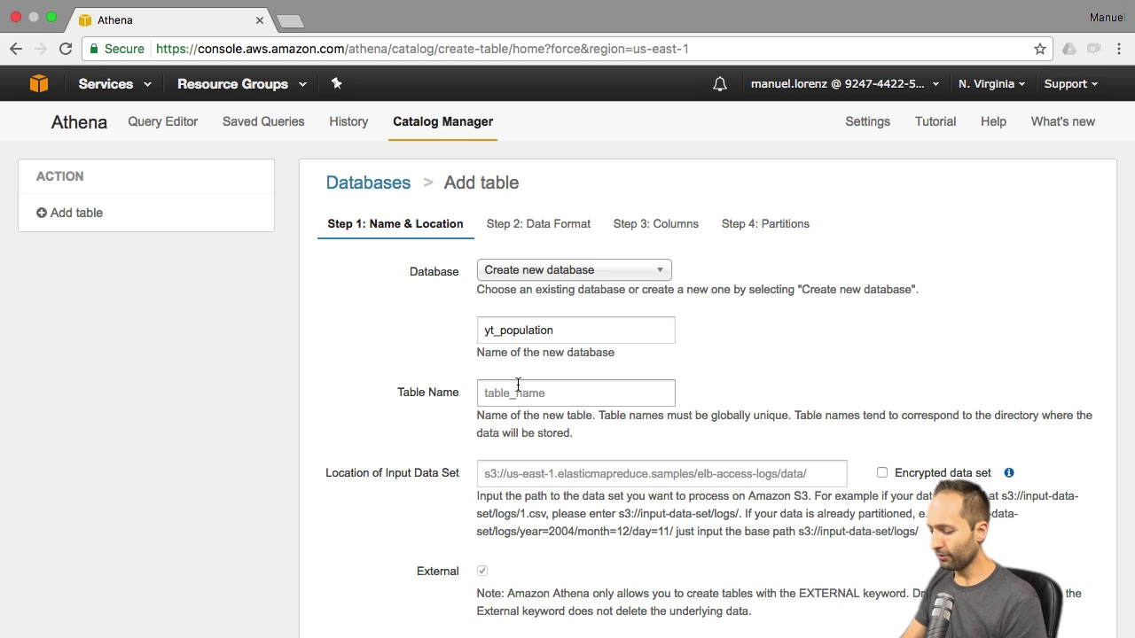
text(yt_popul)
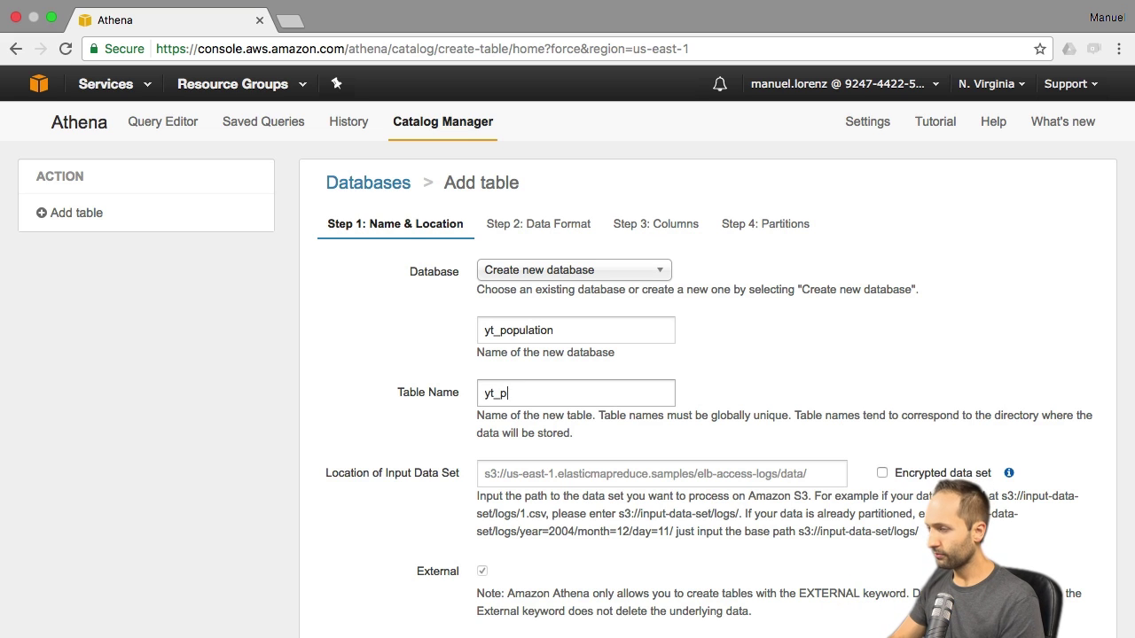
key(BackSpace)
key(BackSpace)
text(ula)
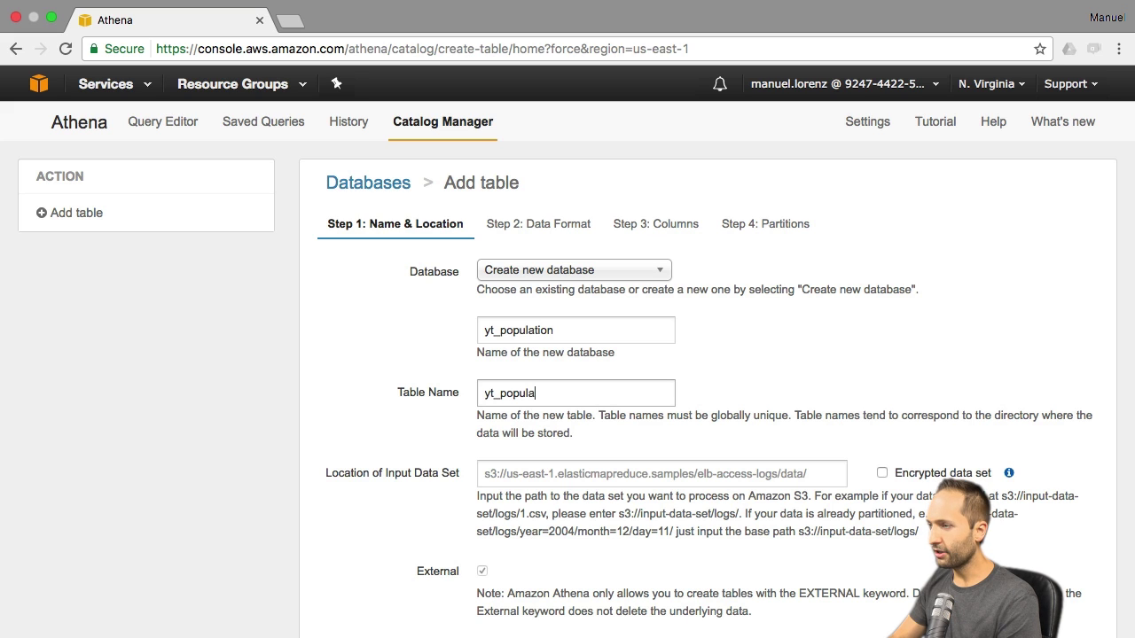
text(tion_table)
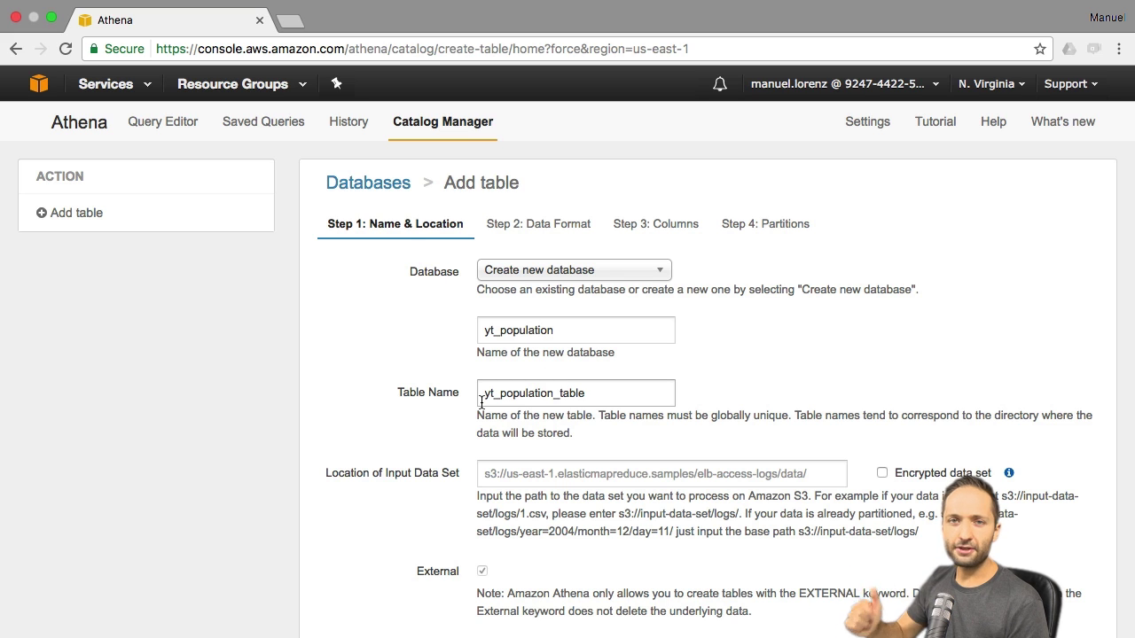
Open the S3 console in a separate browser tab and go to the file-1-and-2 folder of the yt-project-athena bucket
scroll(420, 404, down, 4)
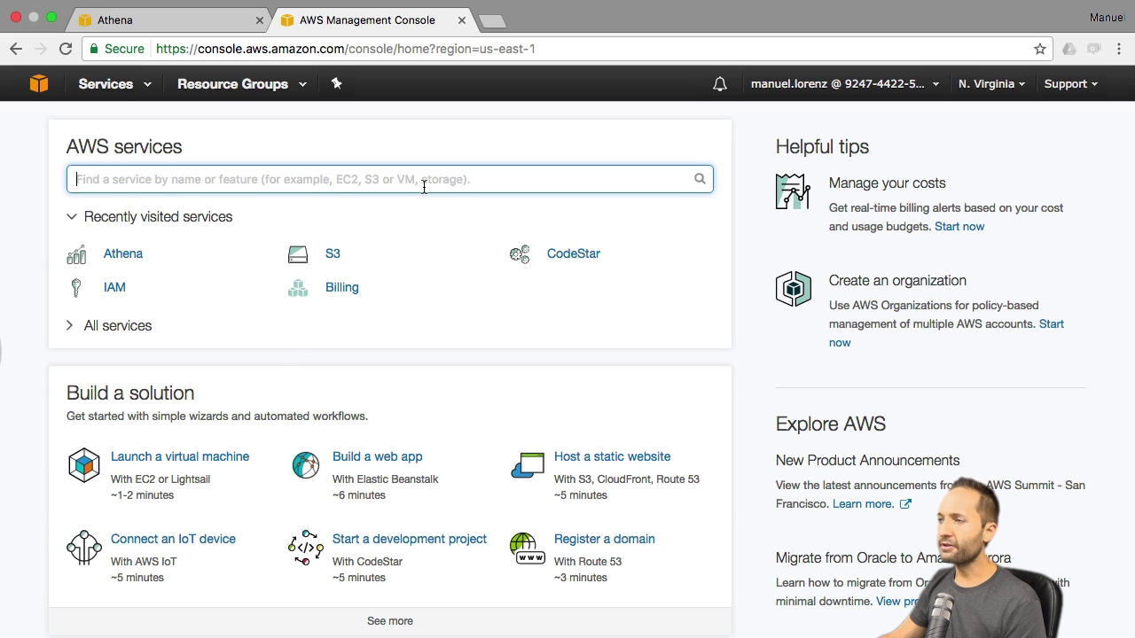
text(s3)
click(242, 221)
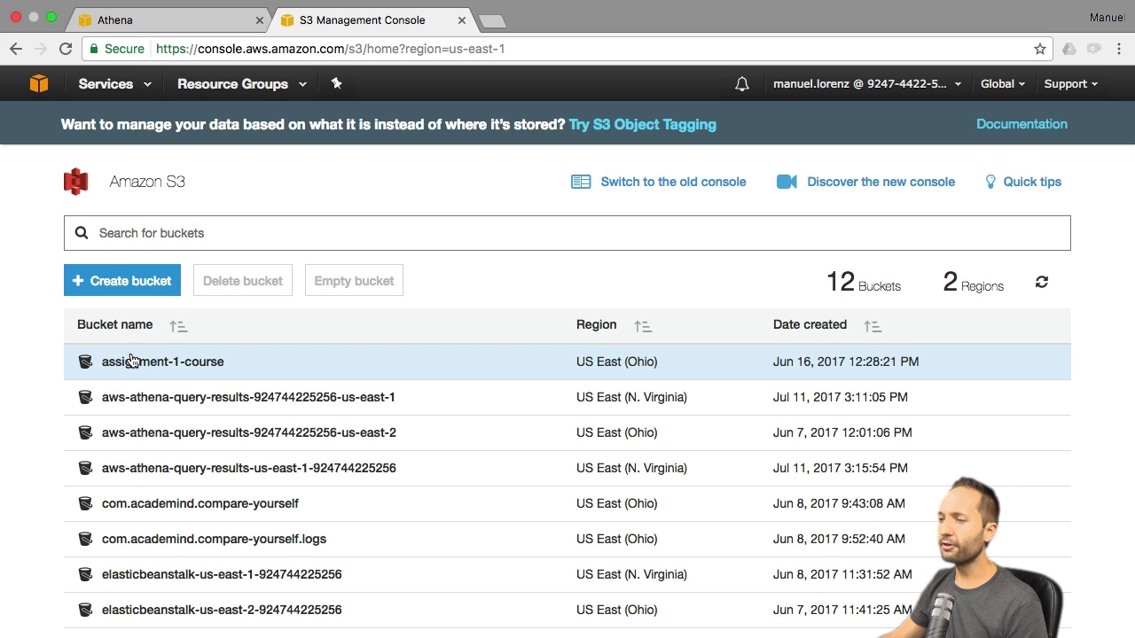
scroll(122, 356, down, 5)
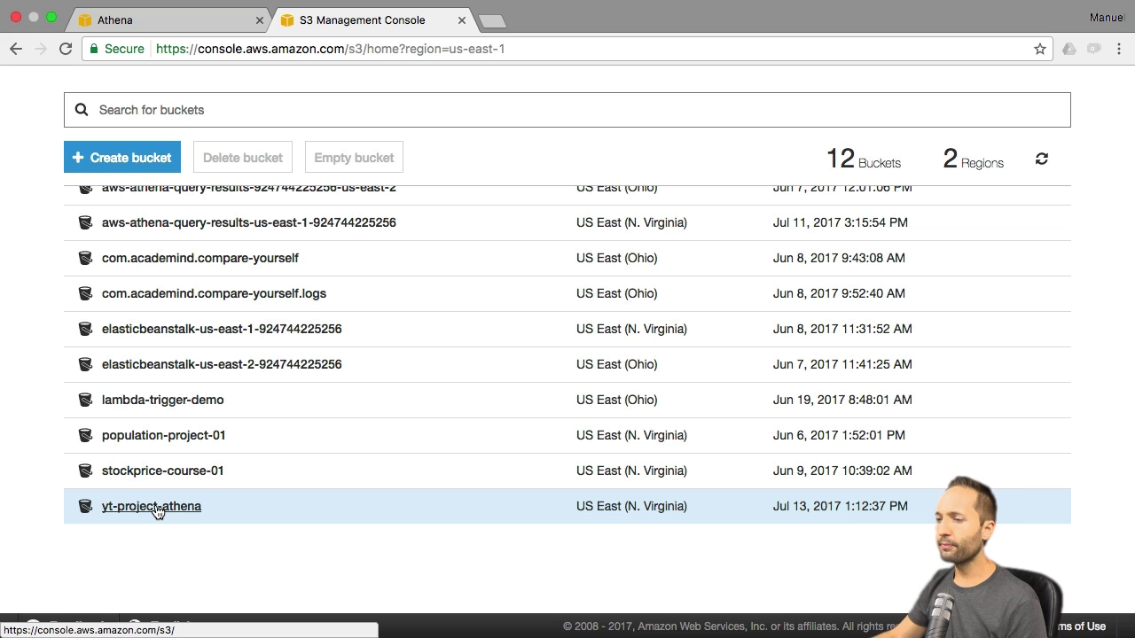
click(156, 508)
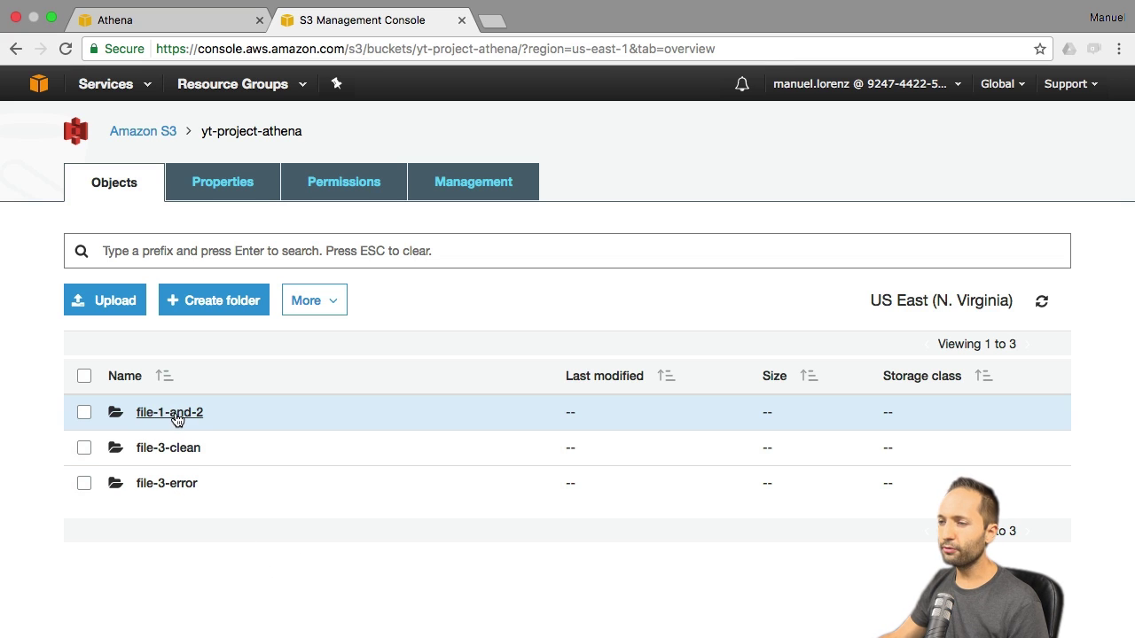
click(178, 416)
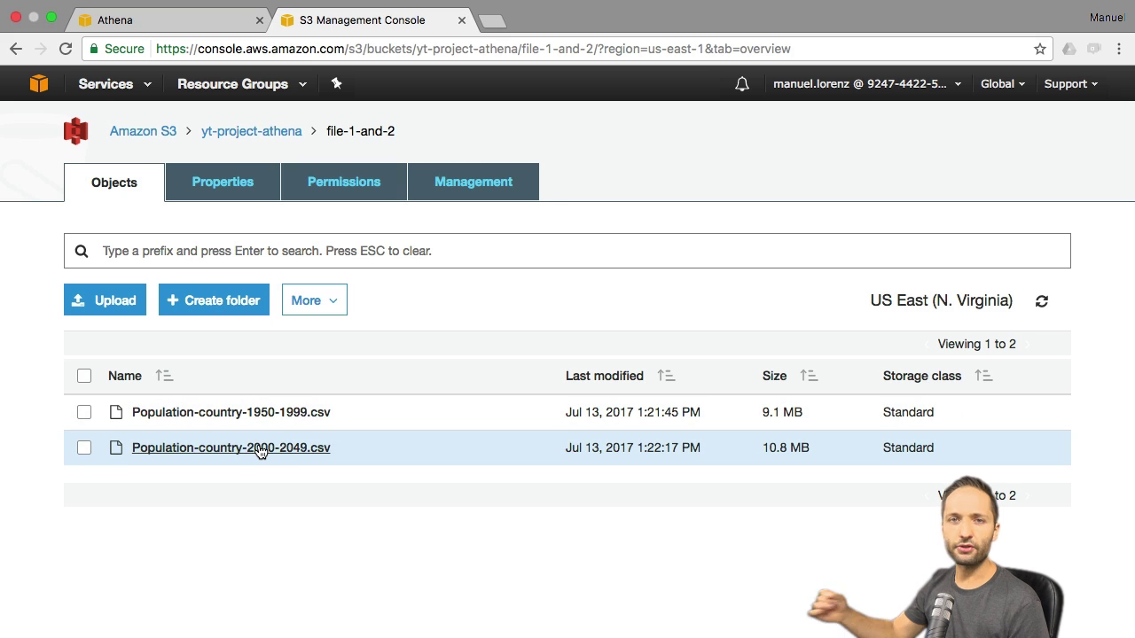
Open Population-country-1950-1999.csv and copy its link only up to the file-1-and-2/ folder, leaving out the file name
click(272, 414)
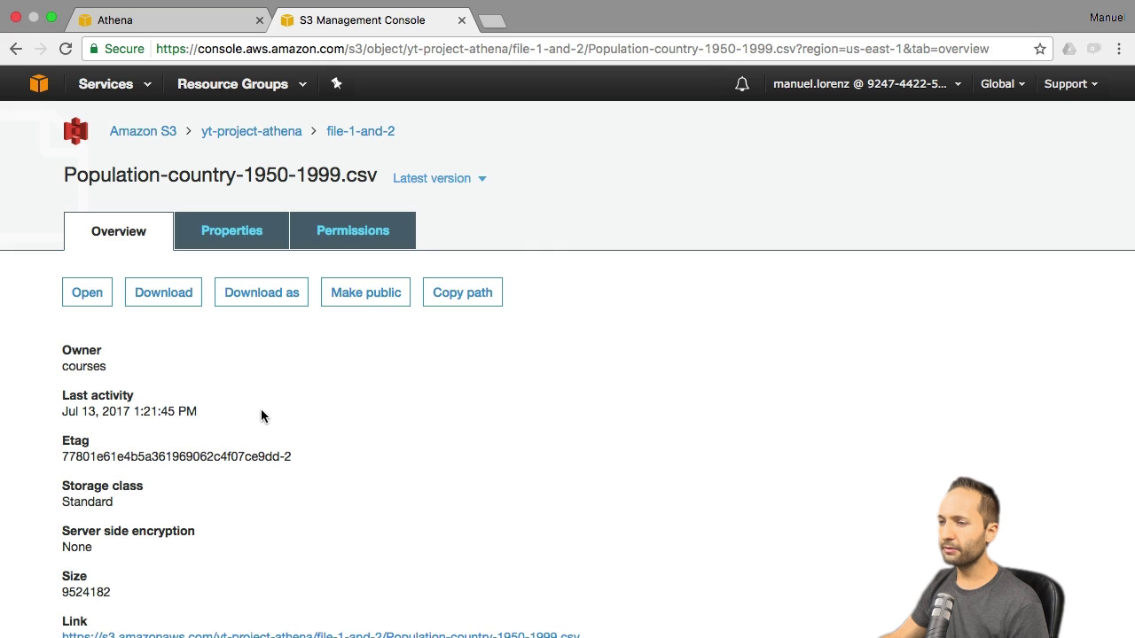
scroll(284, 412, down, 4)
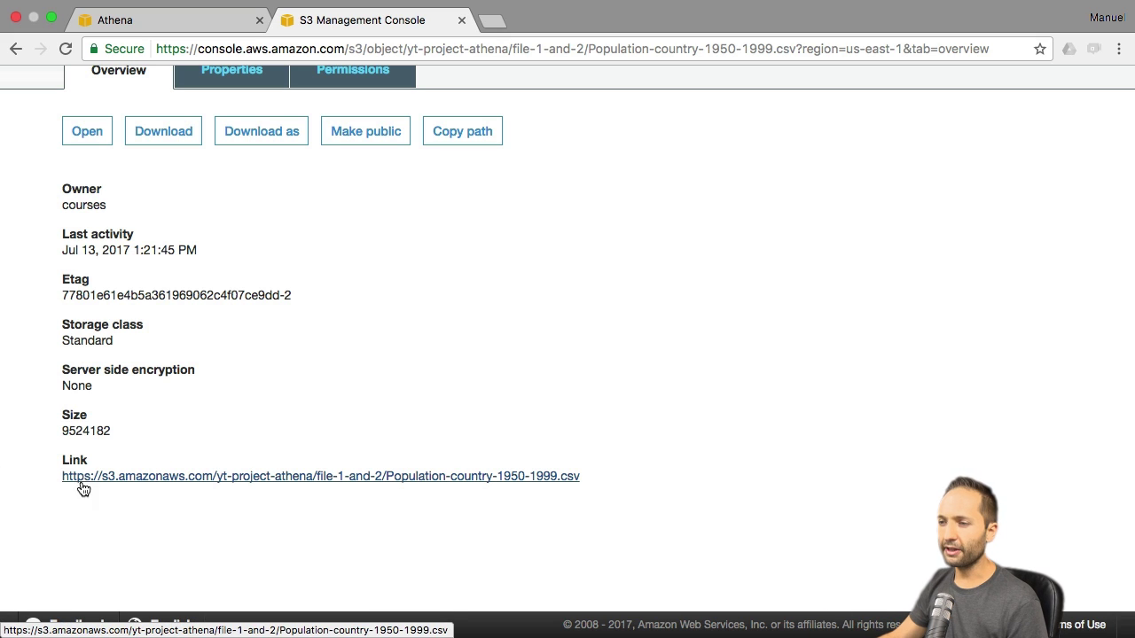
drag(51, 481, 385, 484)
key(super+c)
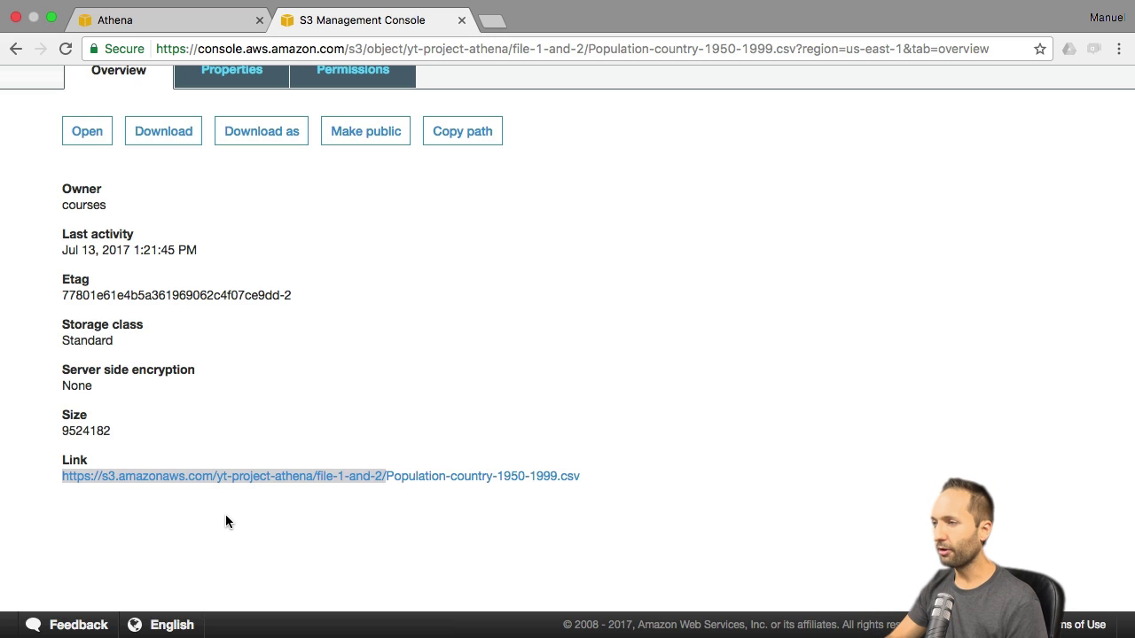
Switch back to Athena and set the input data set location to s3://yt-project-athena/file-1-and-2/
click(167, 37)
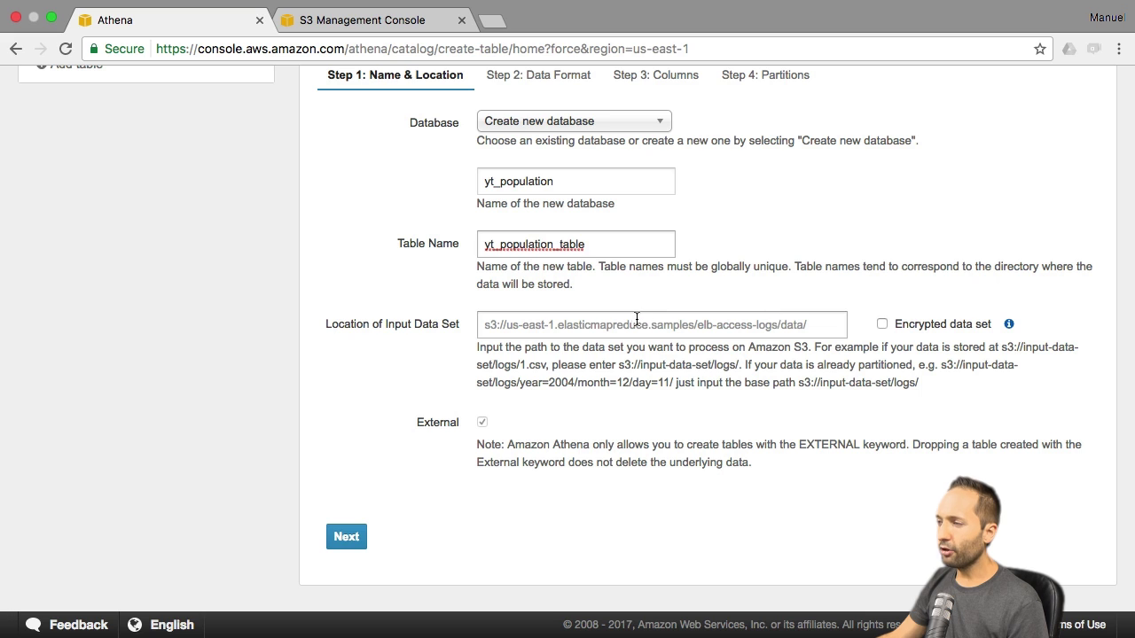
click(510, 327)
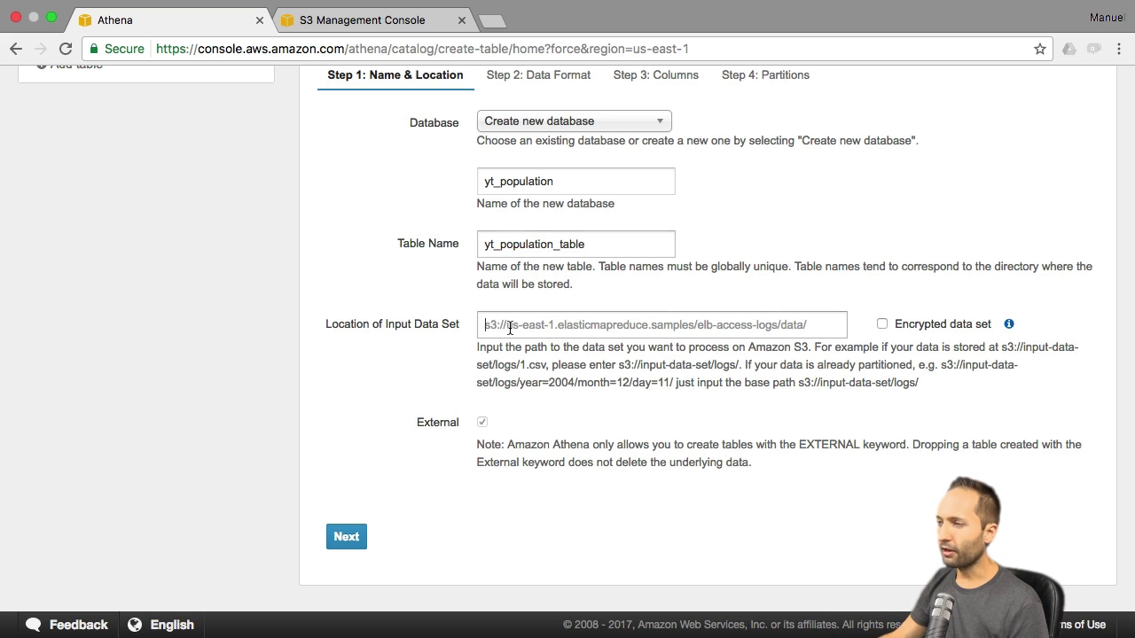
text(s3://)
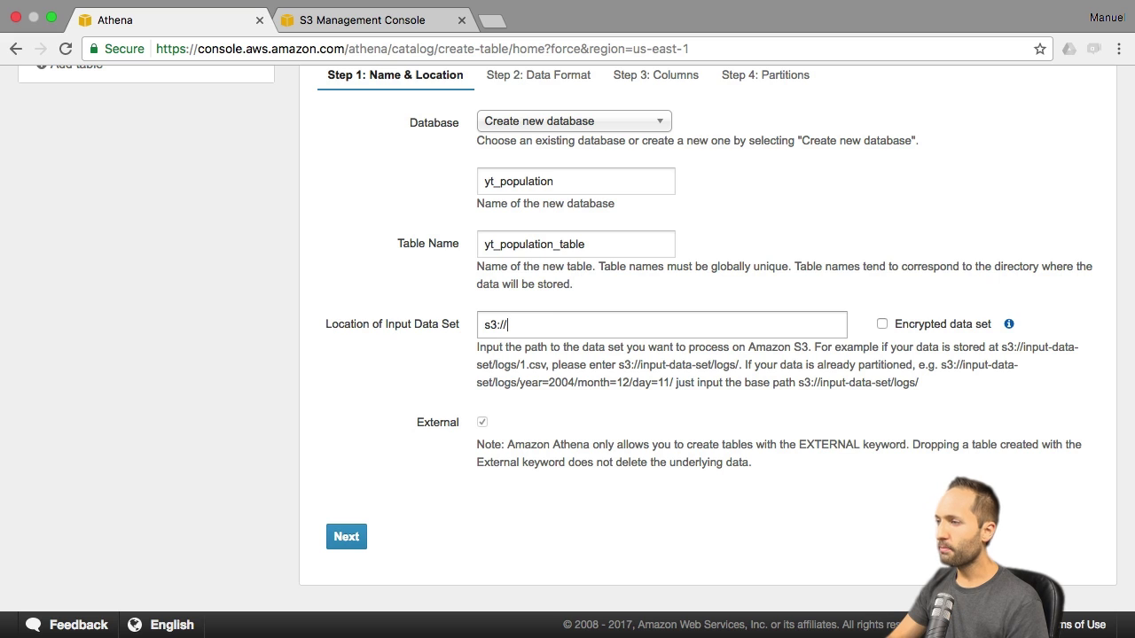
key(super+v)
drag(510, 323, 645, 325)
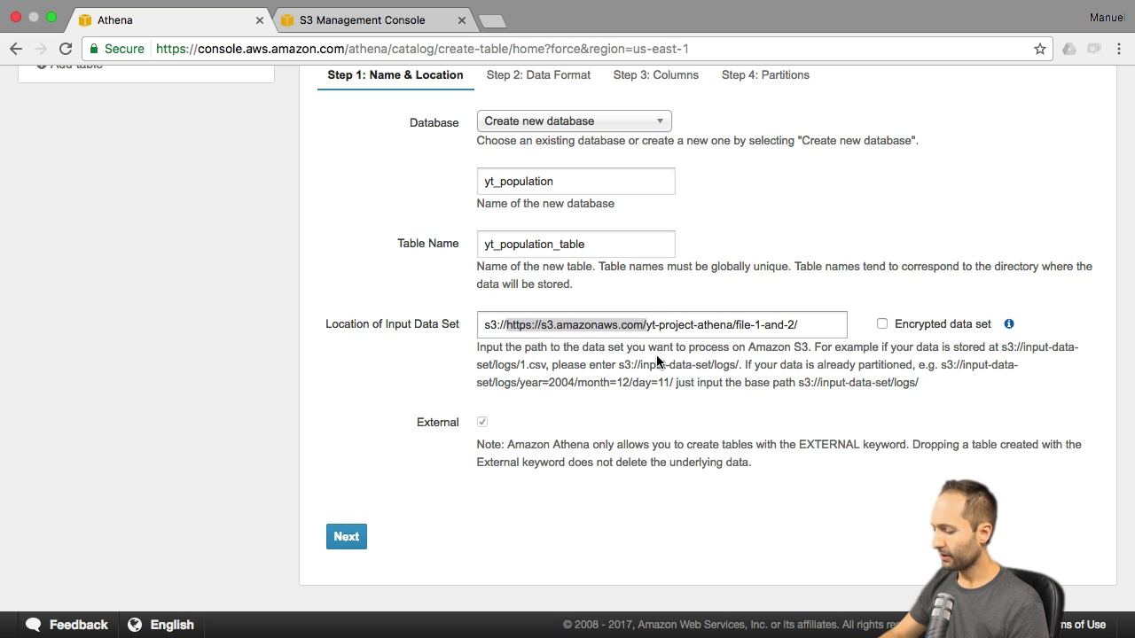
key(BackSpace)
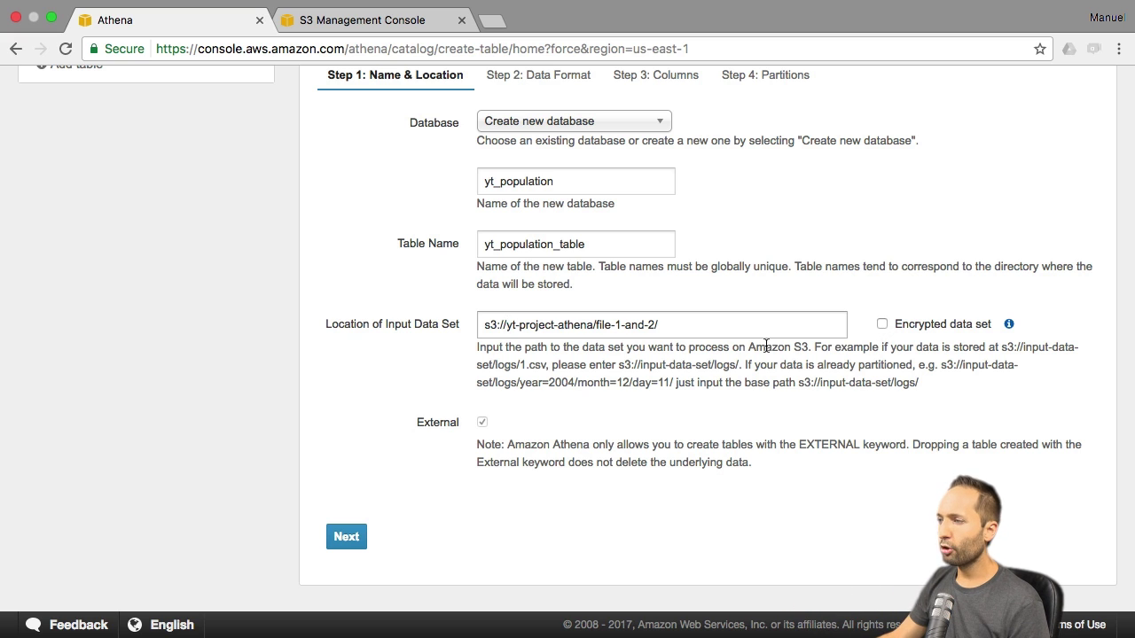
Choose CSV as the new table's data format and continue to the column definitions
click(359, 533)
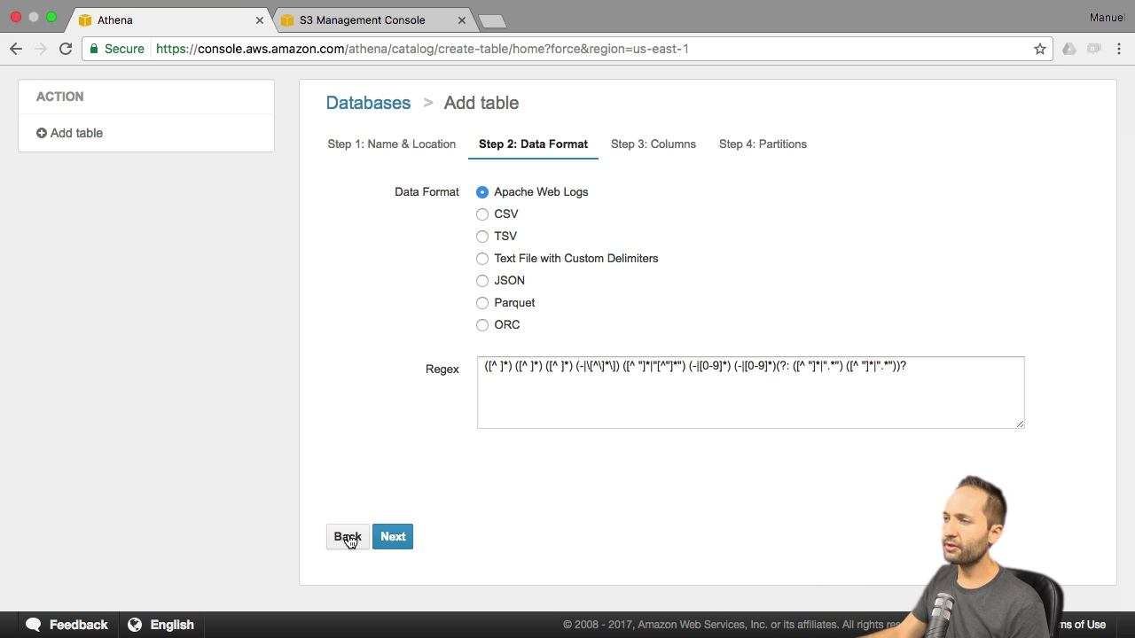
click(510, 219)
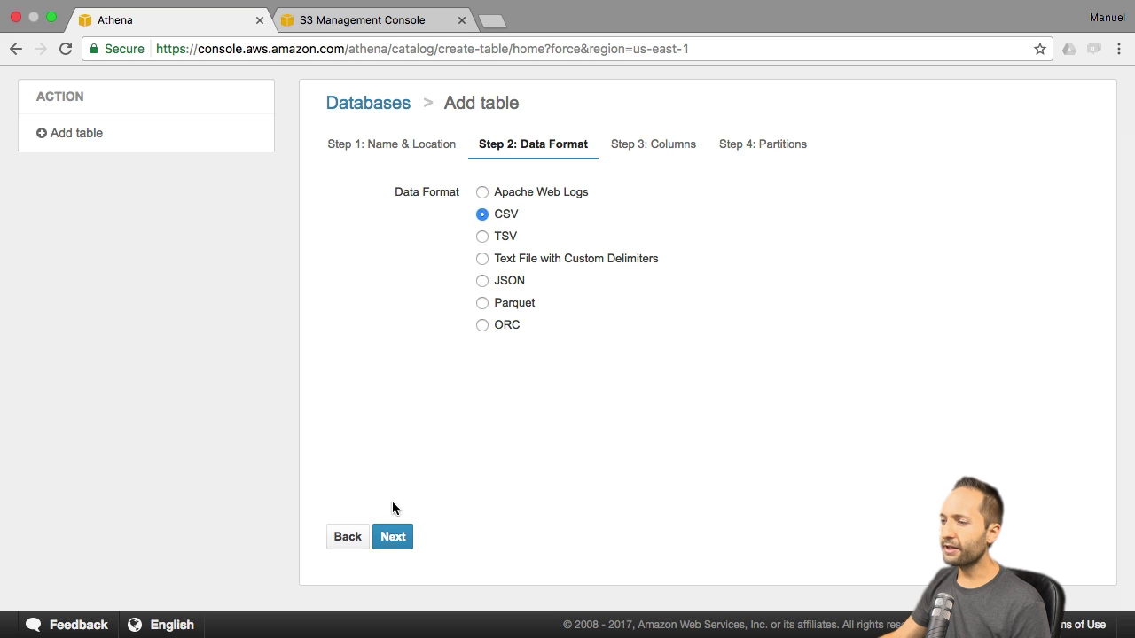
click(394, 538)
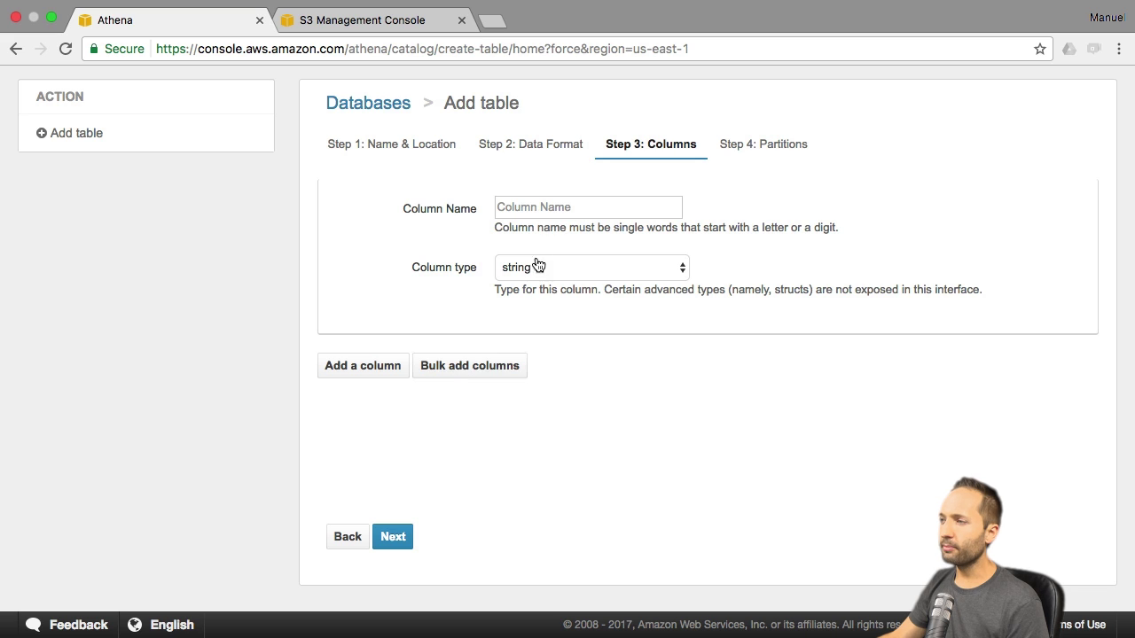
click(560, 213)
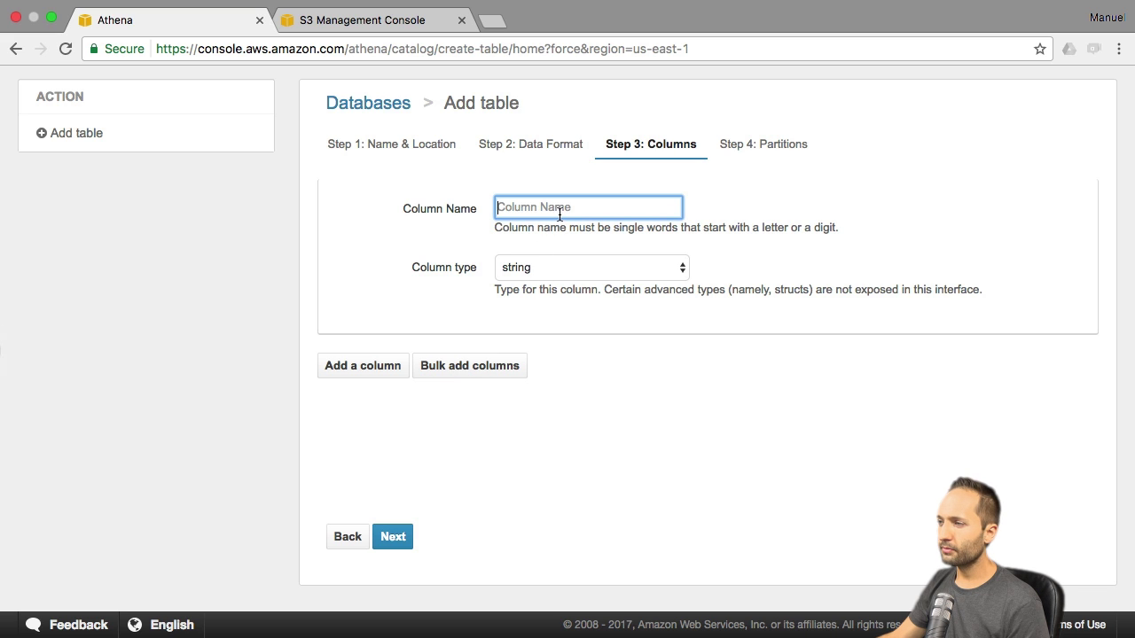
click(676, 267)
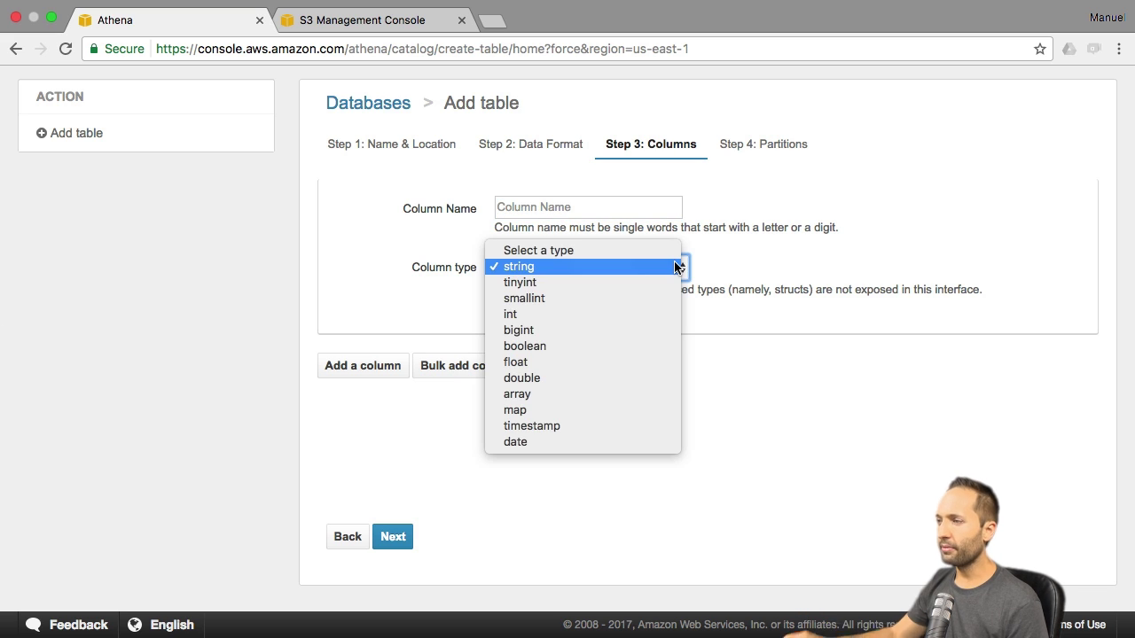
click(677, 267)
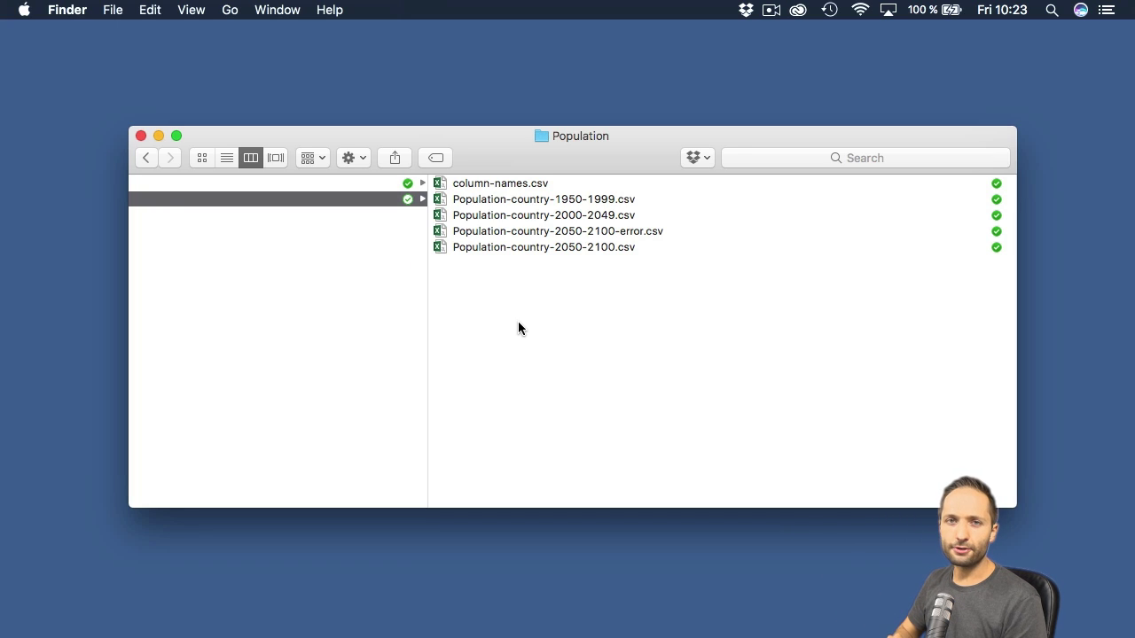
Switch to Finder and open column-names.csv from the Population folder in TextEdit
drag(572, 282, 591, 208)
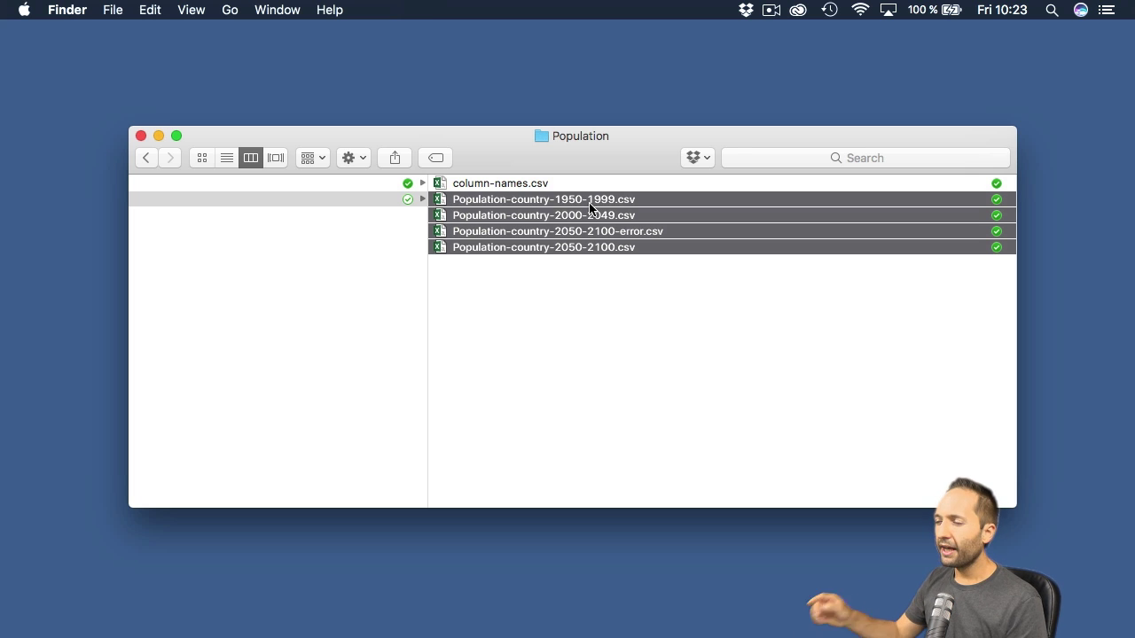
click(526, 186)
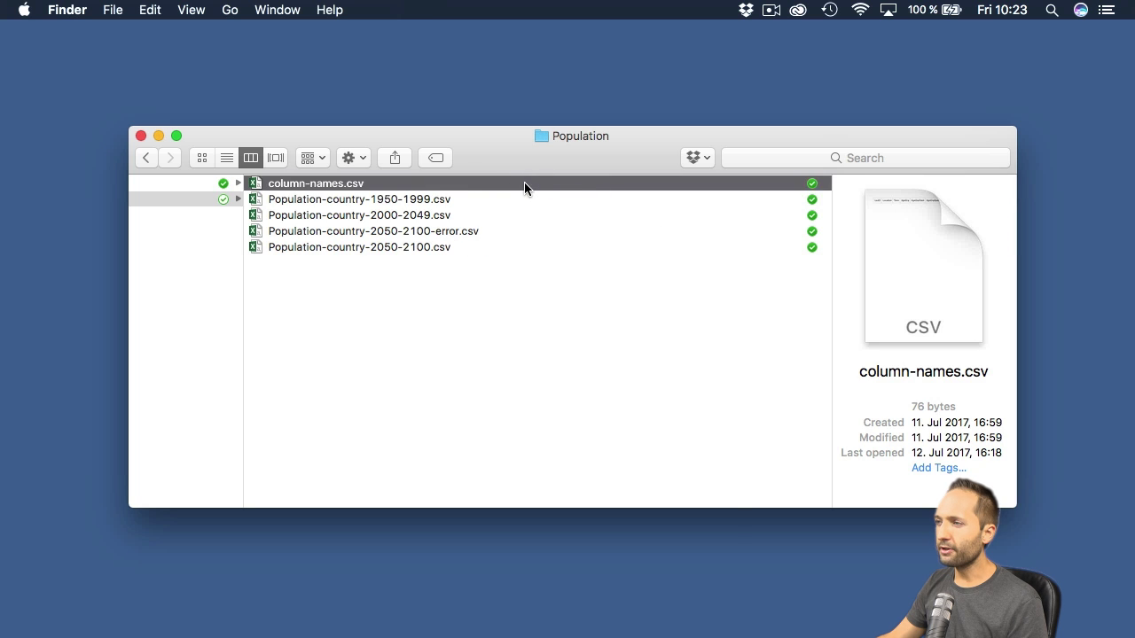
right_click(524, 184)
mouse_move(647, 175)
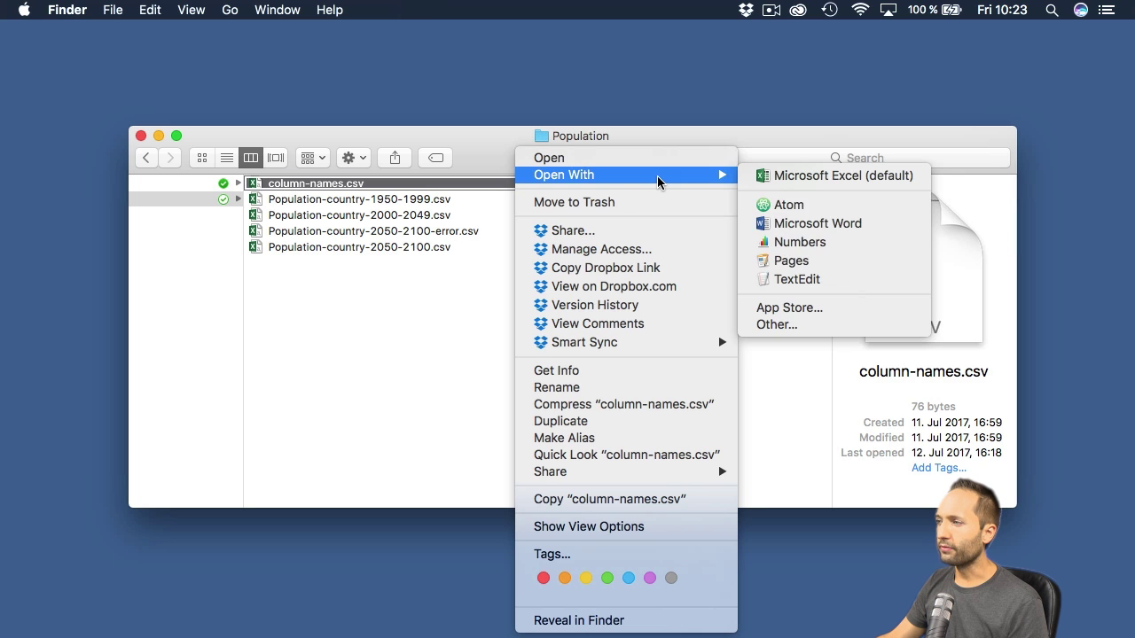
click(778, 282)
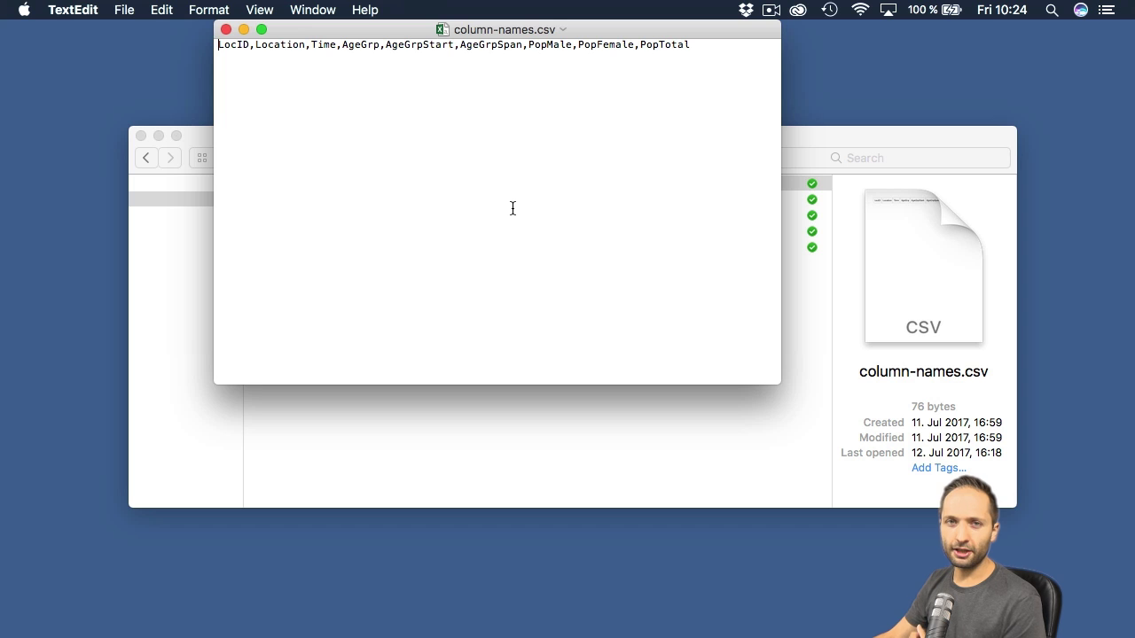
Open Population-country-1950-1999.csv in TextEdit to examine the values of each column, and close it again
click(440, 446)
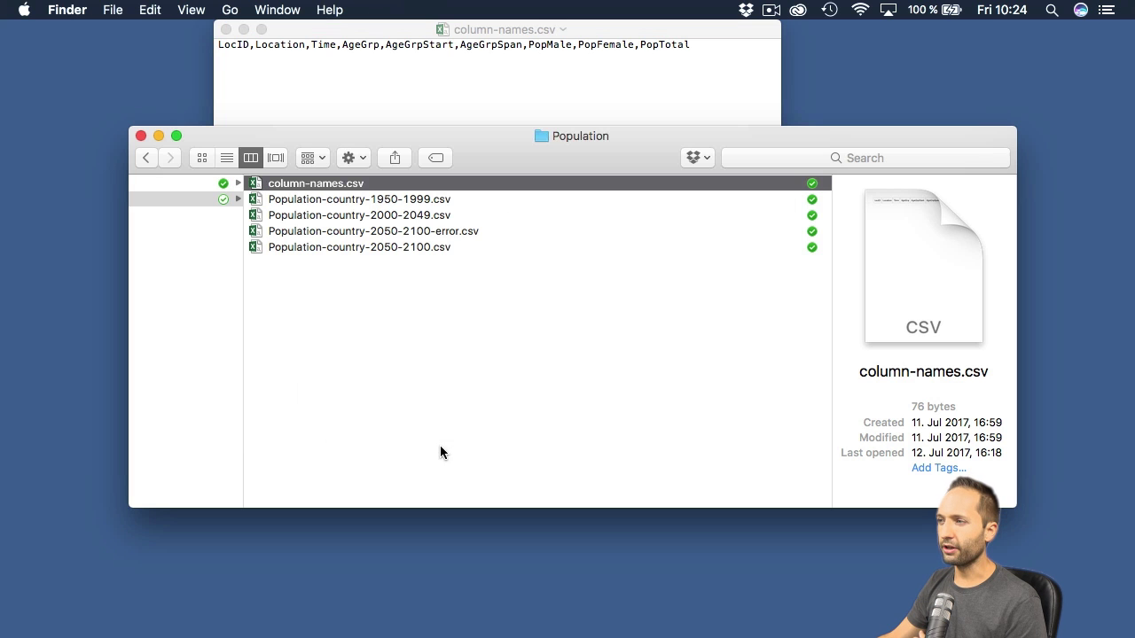
right_click(397, 199)
mouse_move(565, 174)
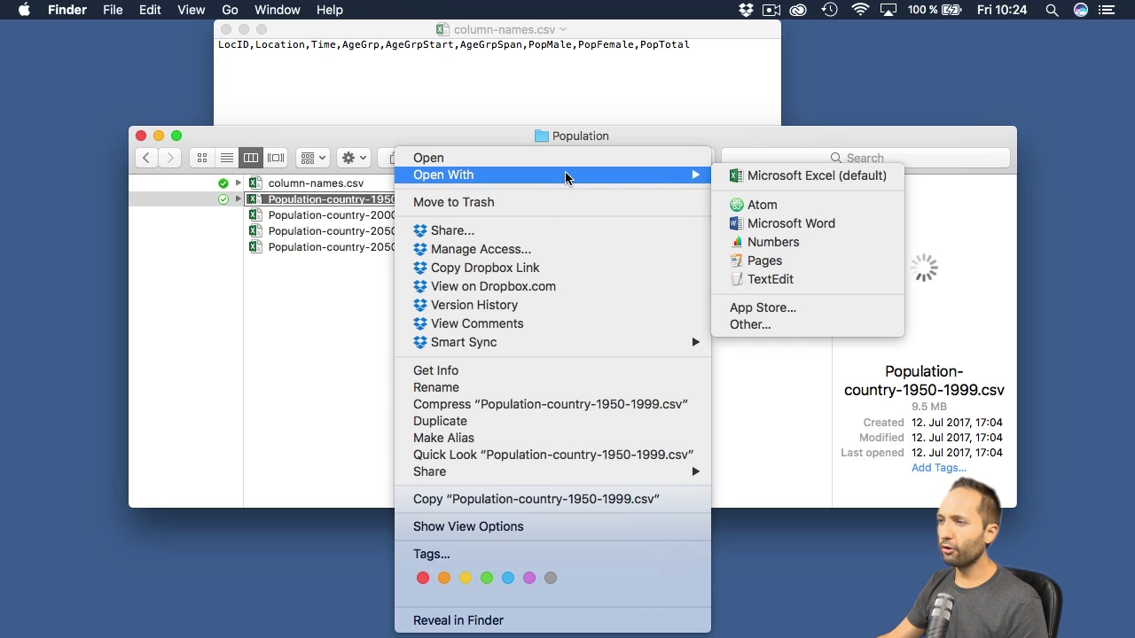
click(754, 278)
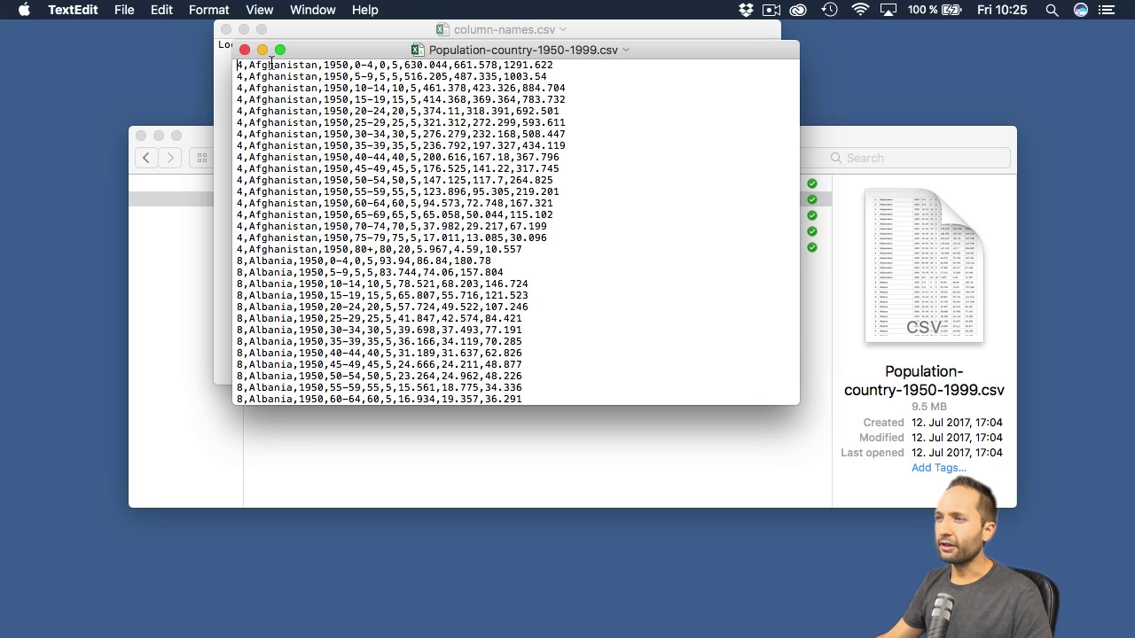
click(245, 50)
Copy the full line of column names from column-names.csv and paste it into Athena's bulk column definition
drag(712, 50, 208, 39)
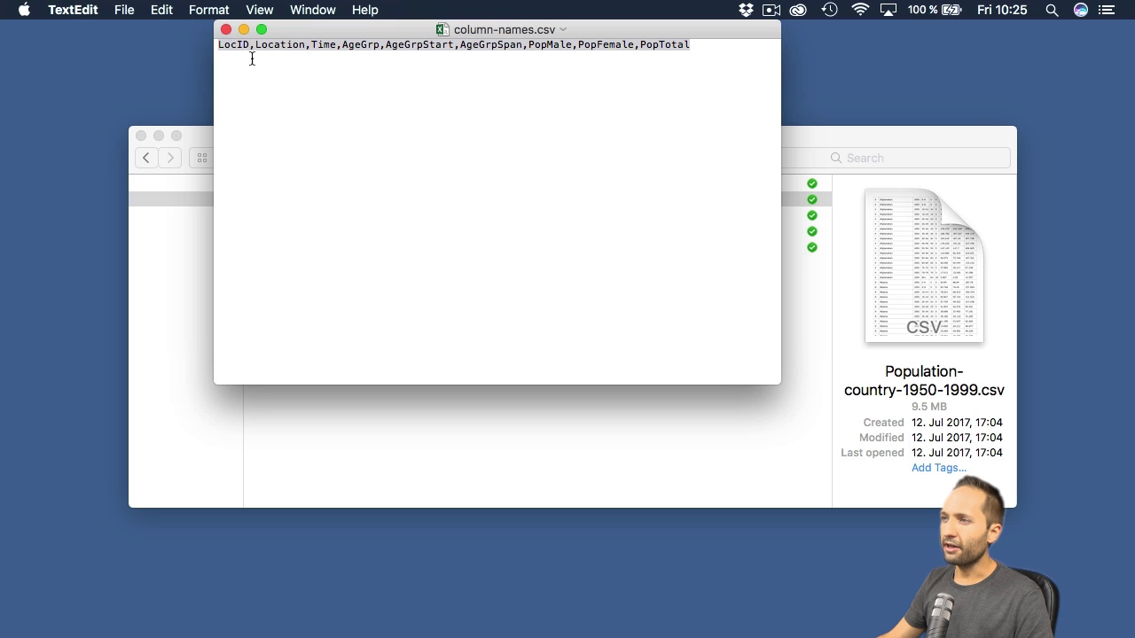
key(super+c)
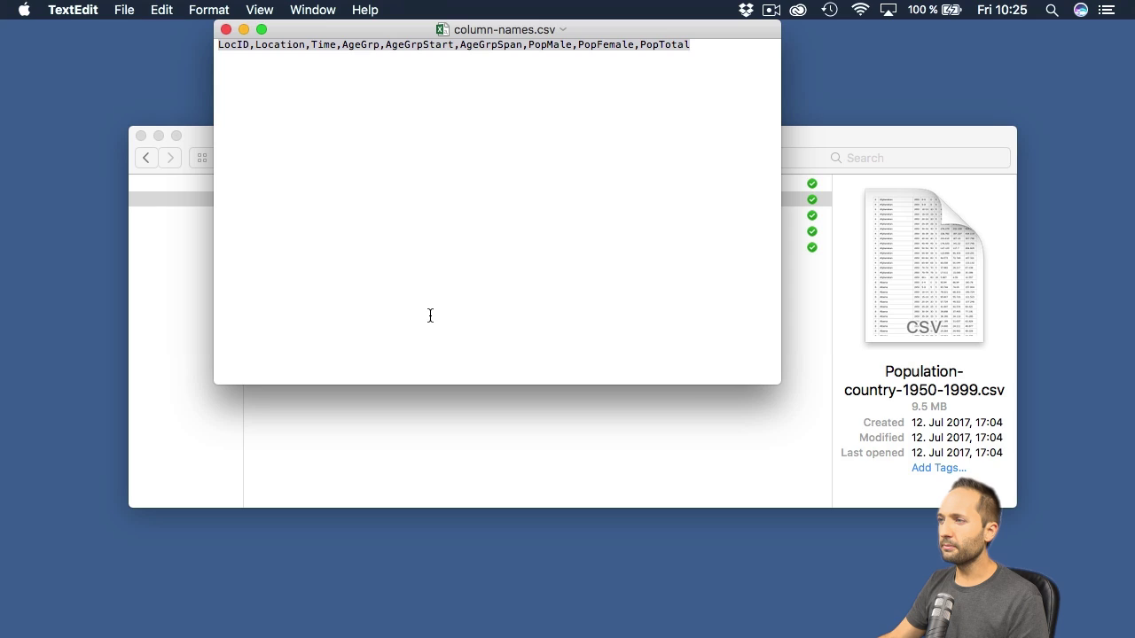
key(ctrl+Right)
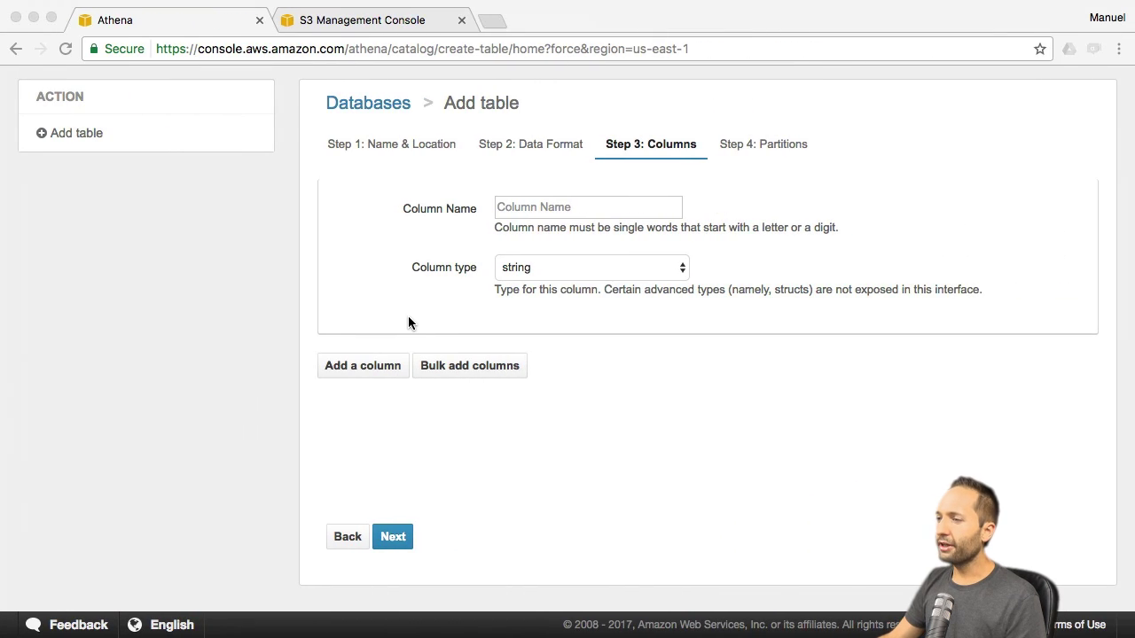
click(473, 368)
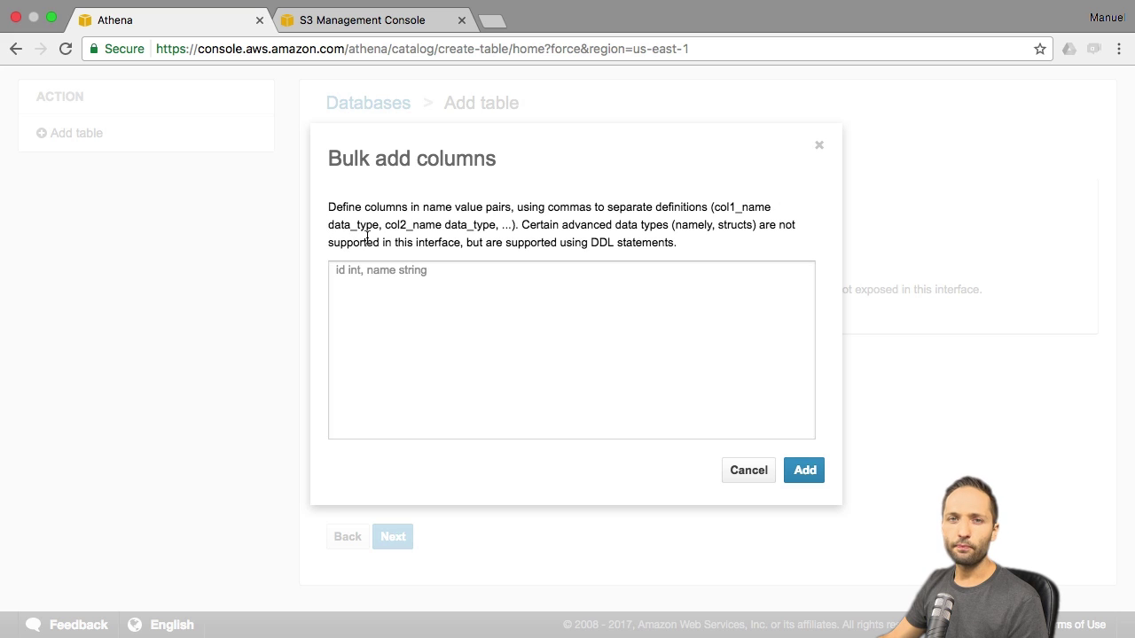
click(354, 273)
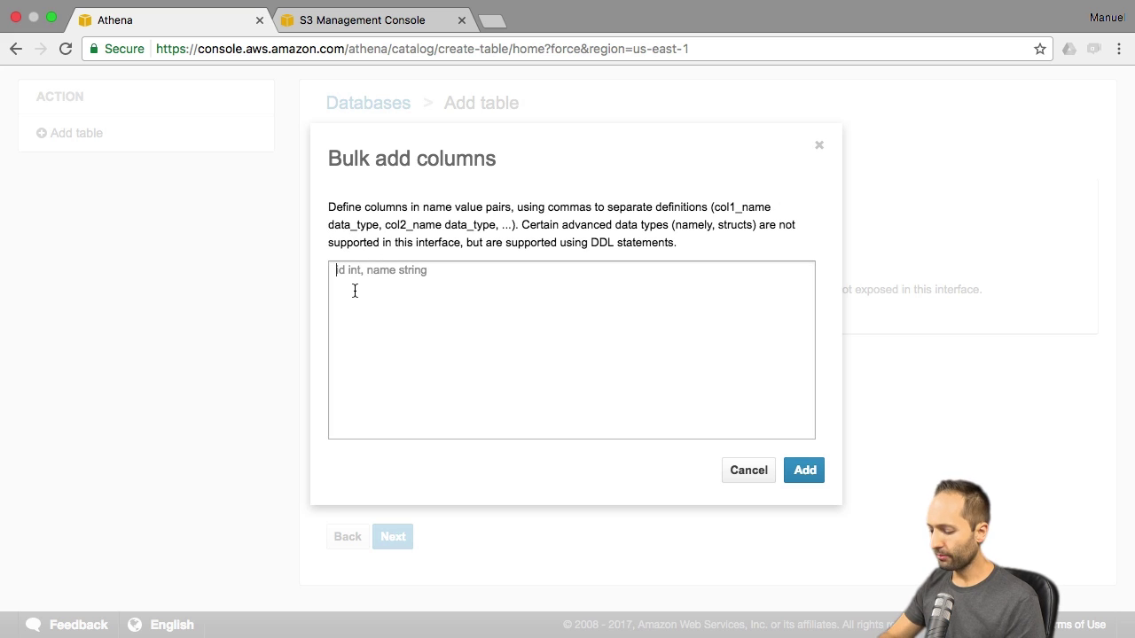
key(super+v)
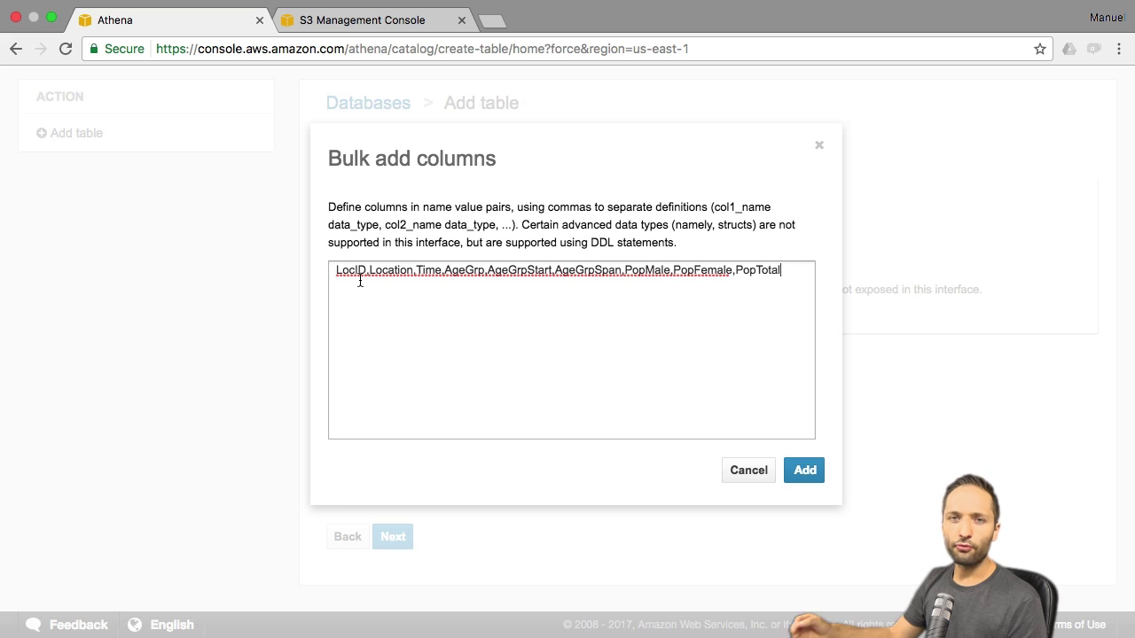
Assign the int data type to the LocID, Time, PopMale, PopFemale and PopTotal columns in the bulk definition
click(366, 272)
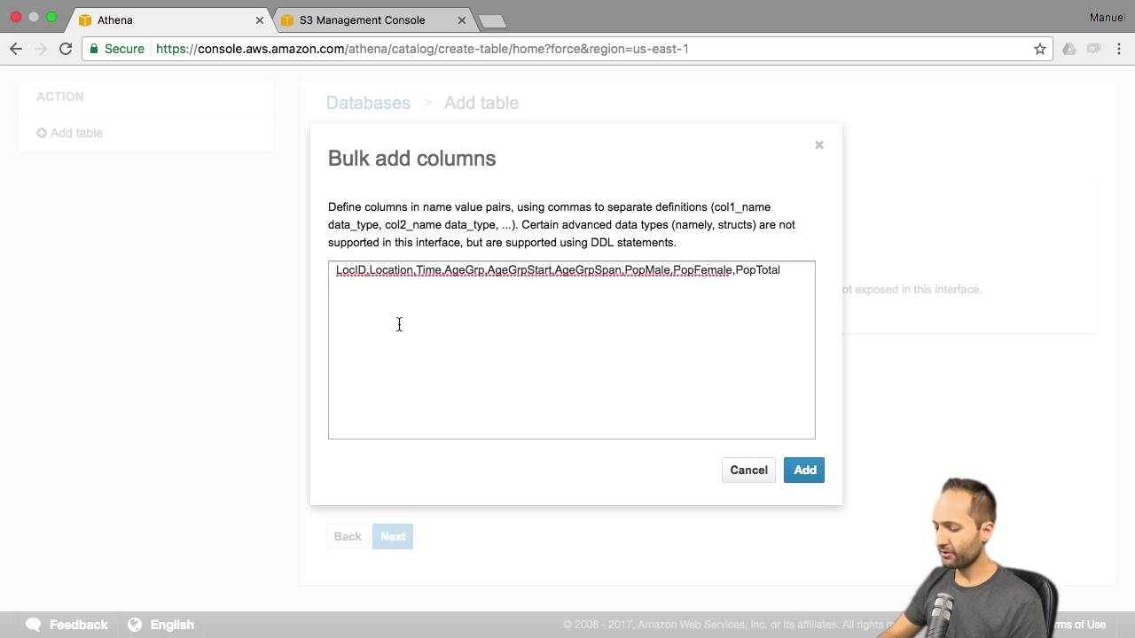
text(int)
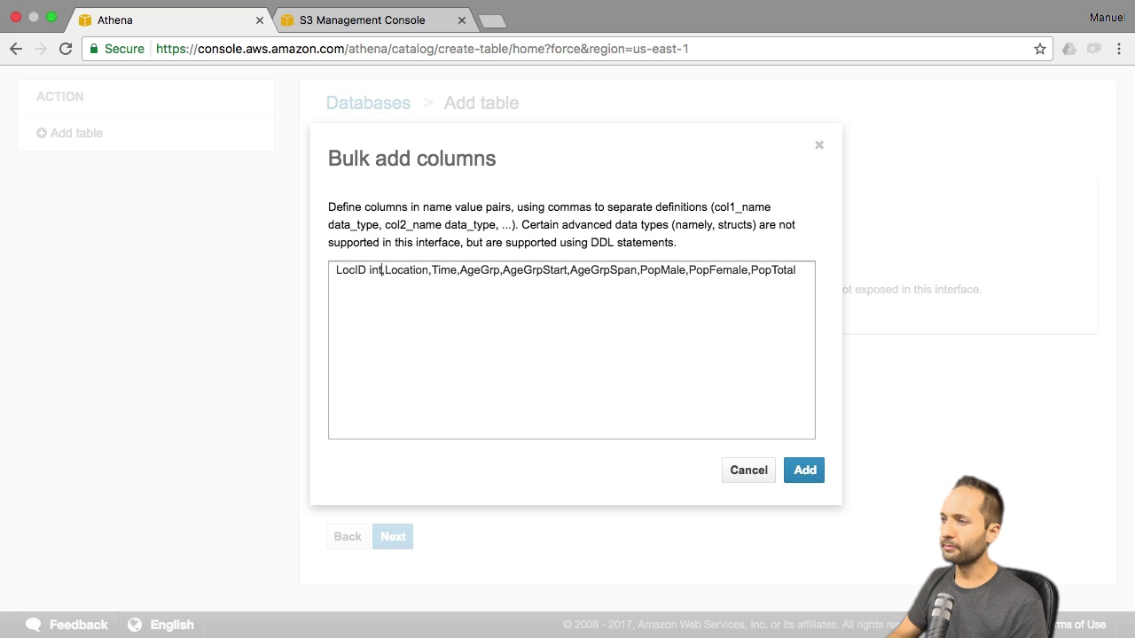
key(alt+shift+Left)
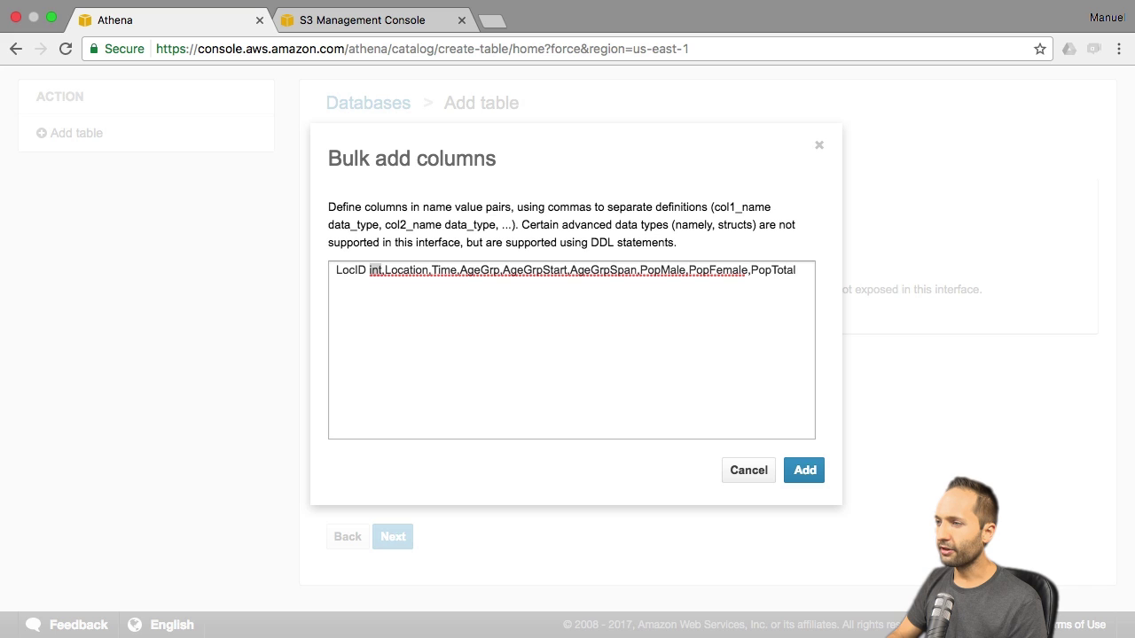
key(shift+Left)
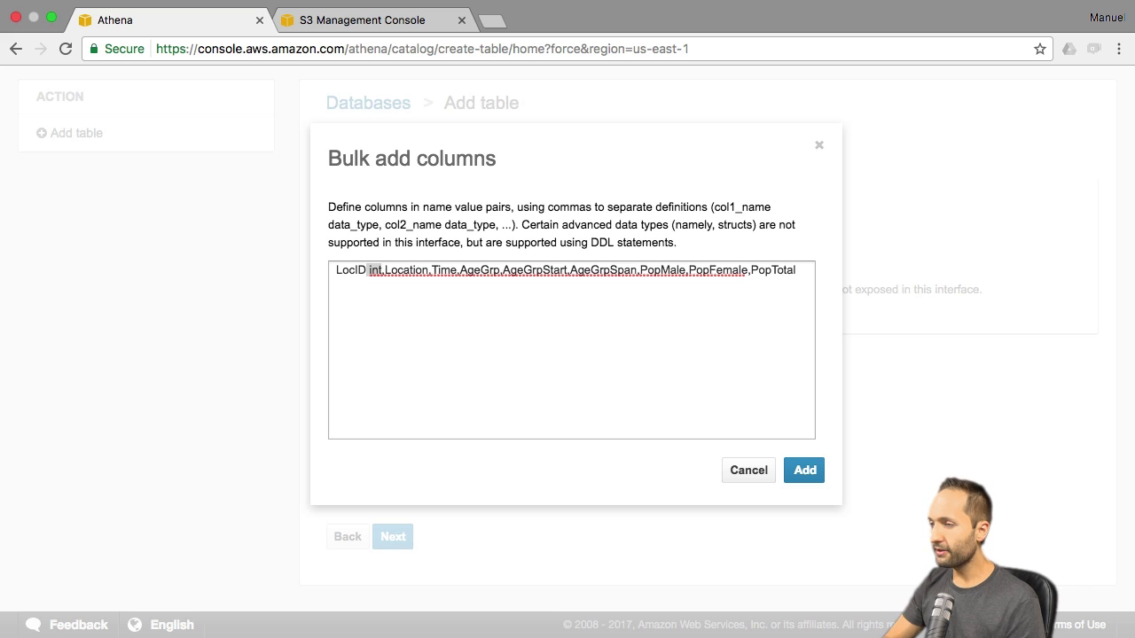
click(458, 274)
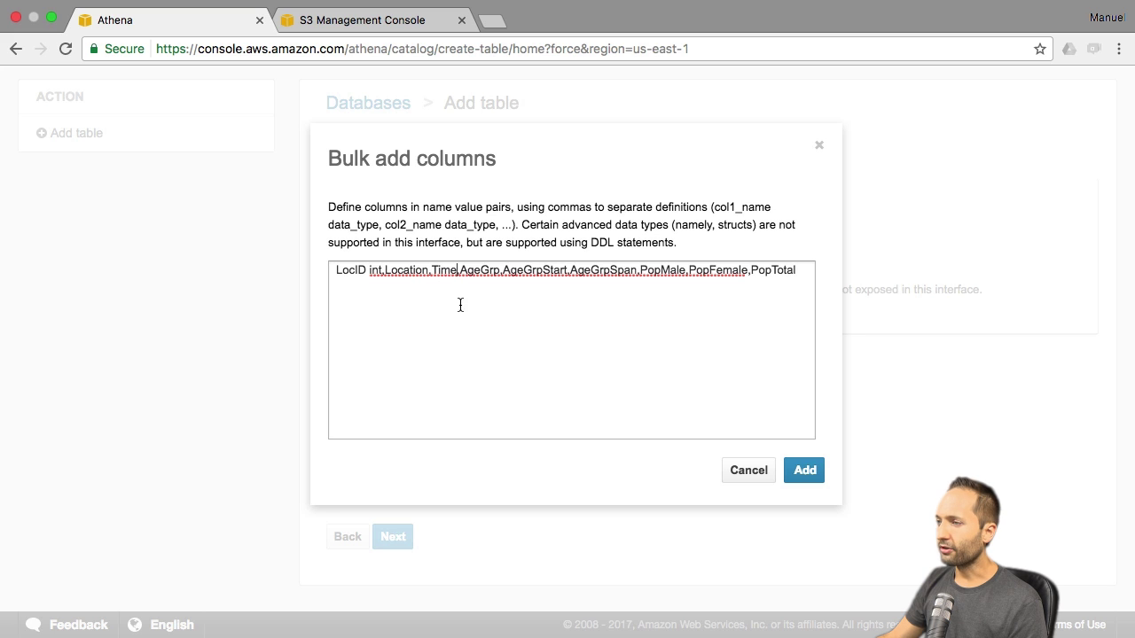
key(cmd+v)
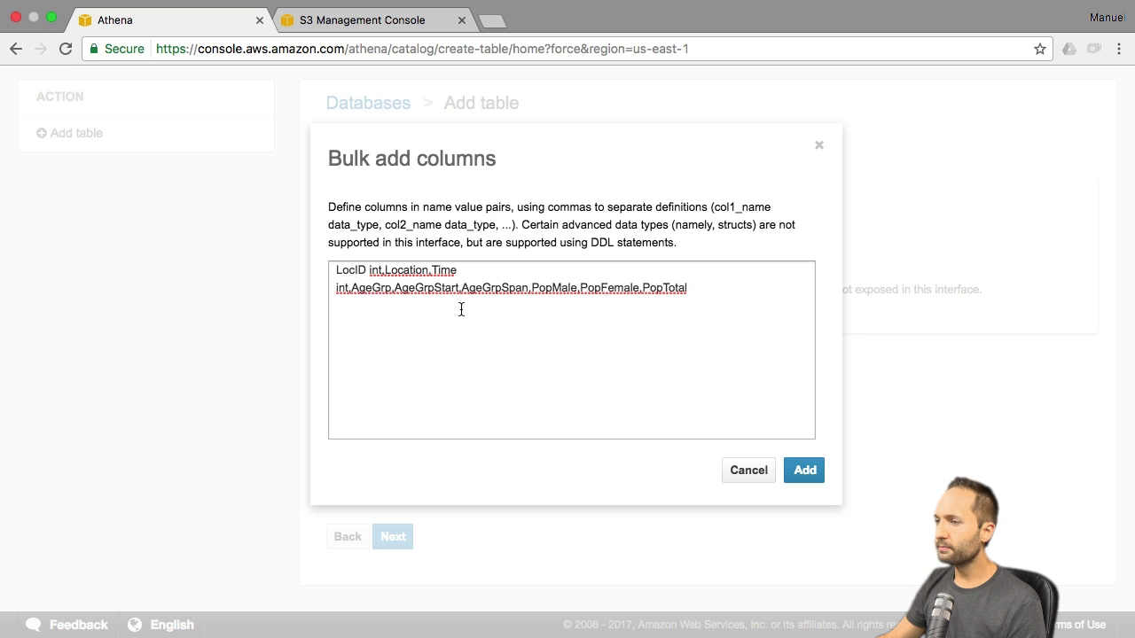
click(576, 289)
key(cmd+v)
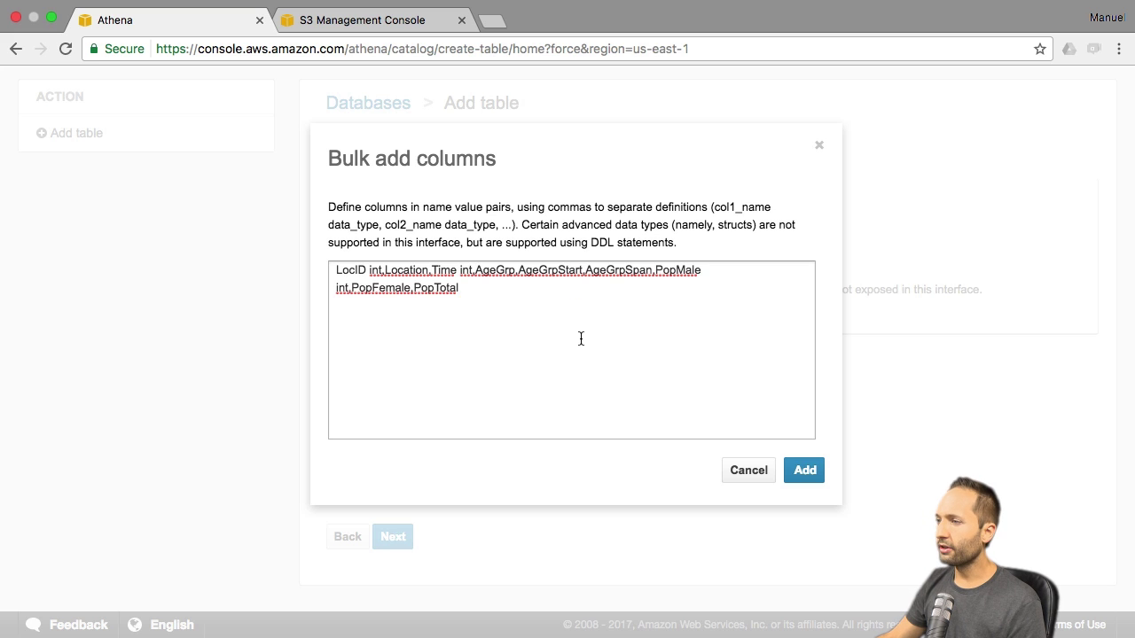
click(411, 289)
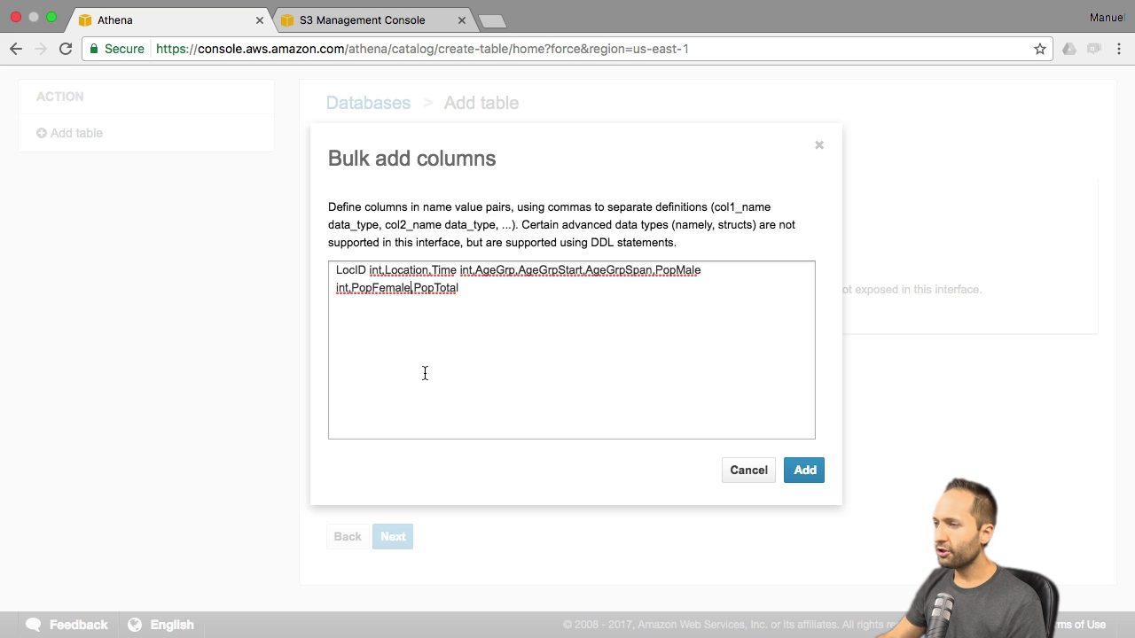
key(super+v)
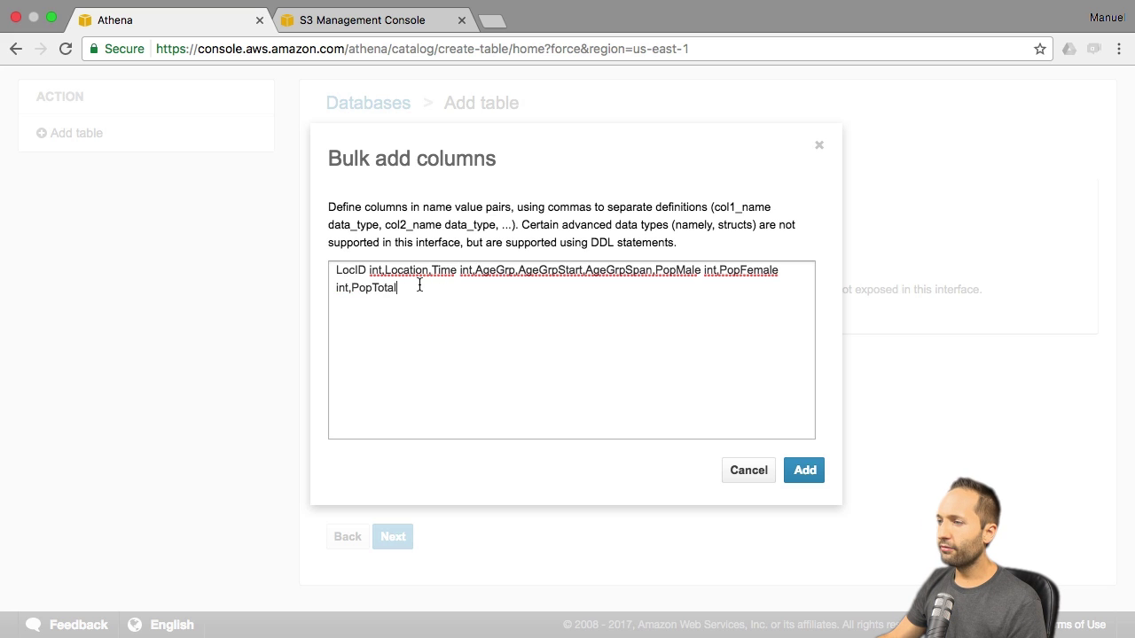
key(super+v)
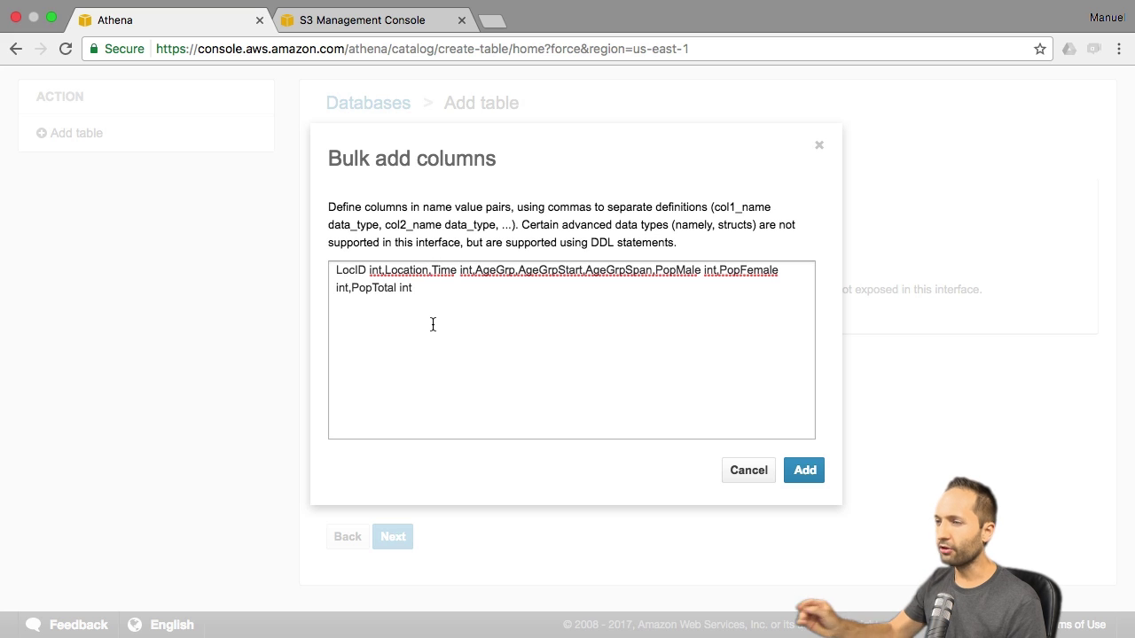
Assign the string data type to the Location column in the bulk definition
text(s)
text(t)
text(ring)
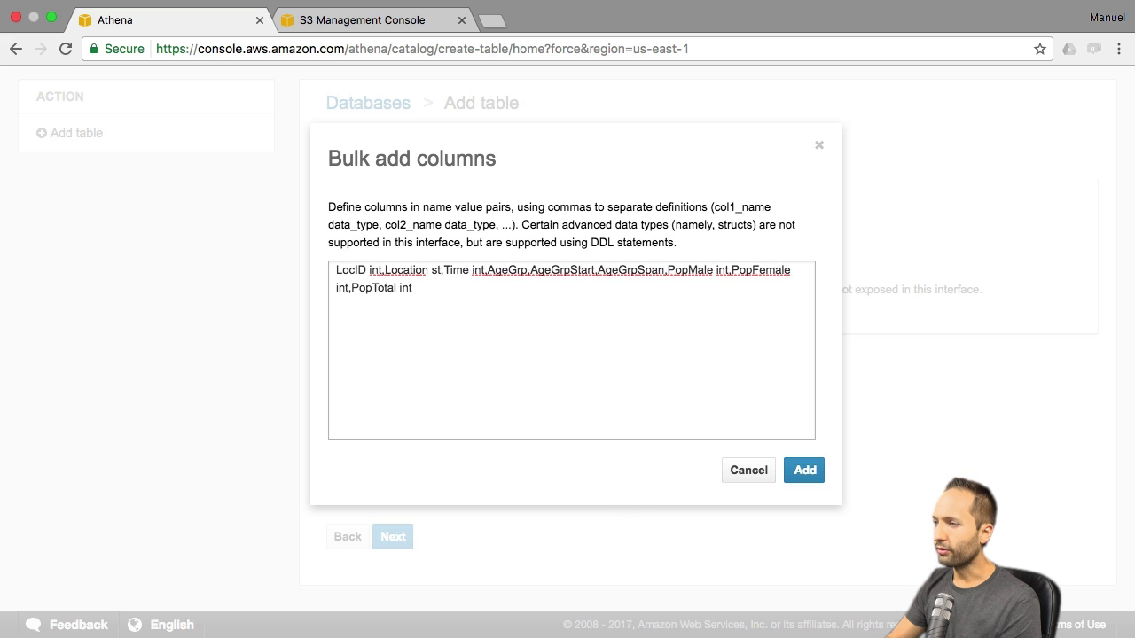
Copy the string data type from Location to the AgeGrp, AgeGrpStart and AgeGrpSpan columns in the bulk definition
key(shift+Left)
key(shift+Left)
key(shift+Left)
key(shift+Left)
key(shift+Left)
key(shift+Left)
key(shift+Left)
key(ctrl+c)
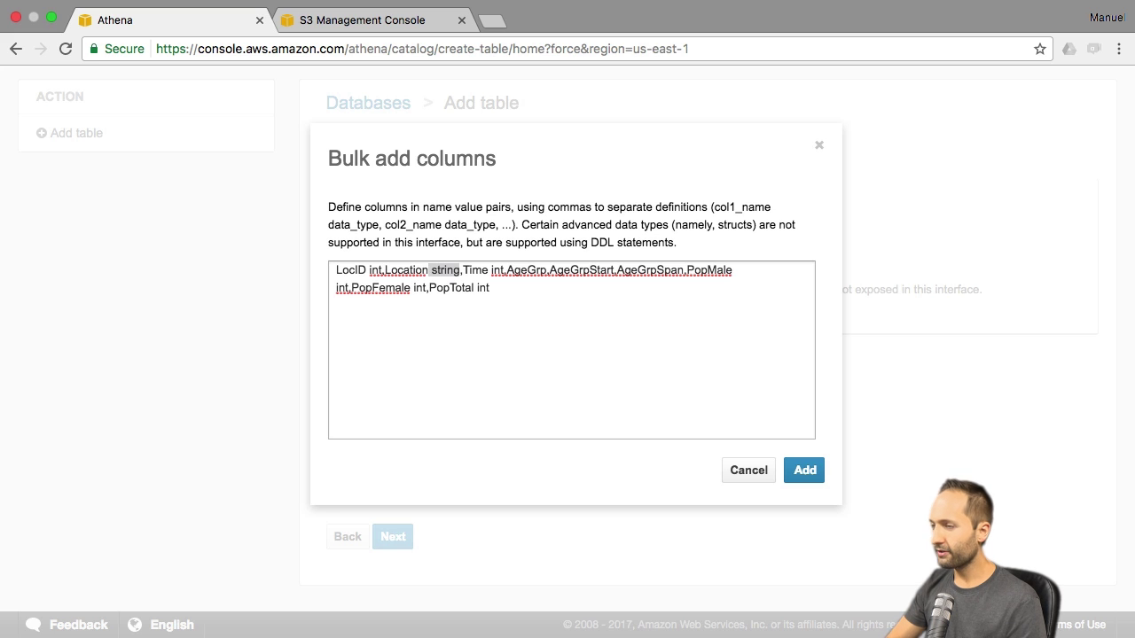
click(545, 270)
key(ctrl+v)
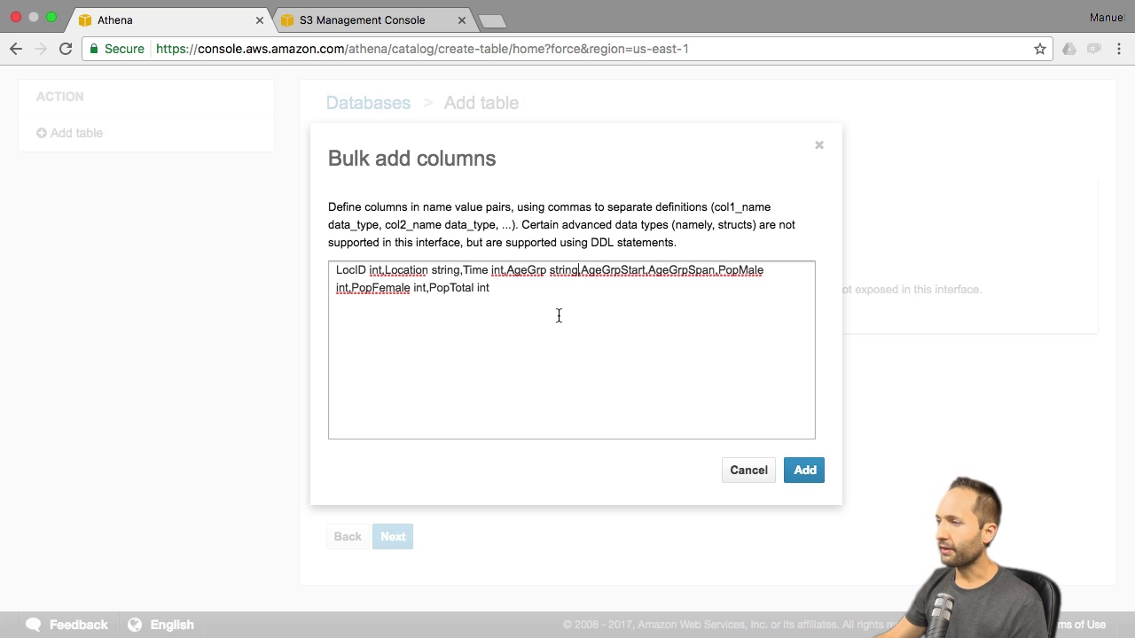
click(645, 270)
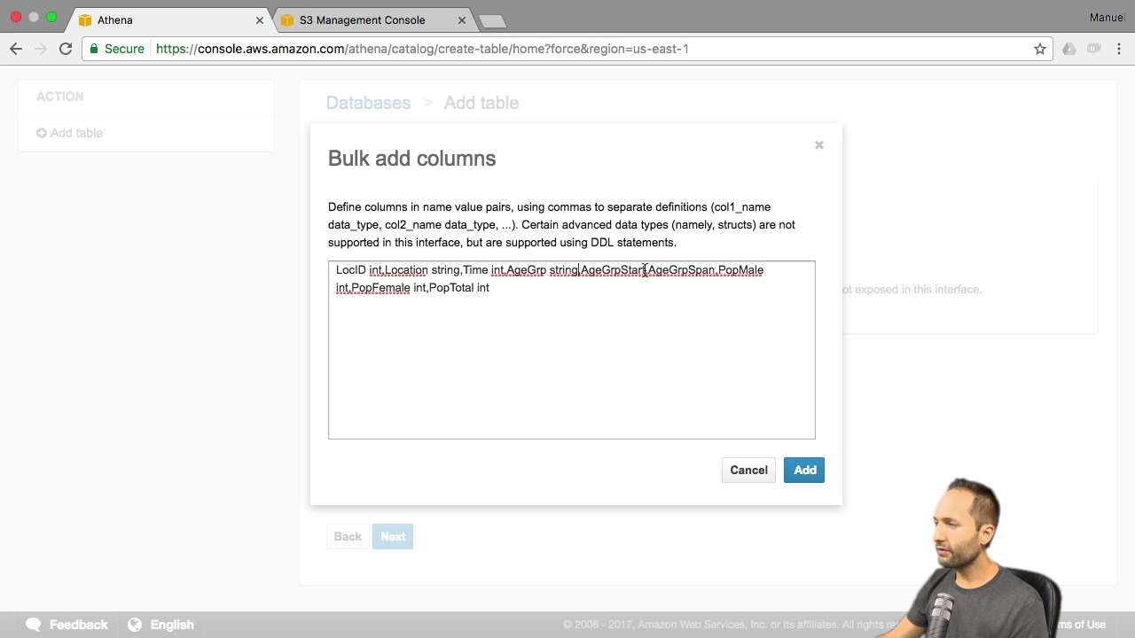
key(ctrl+v)
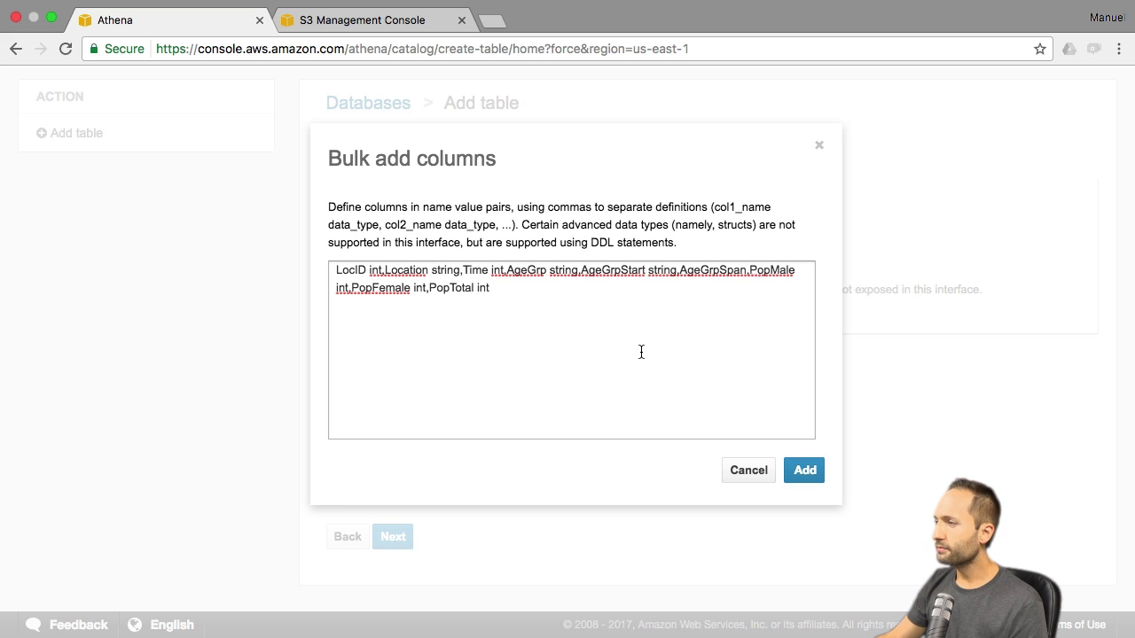
click(748, 271)
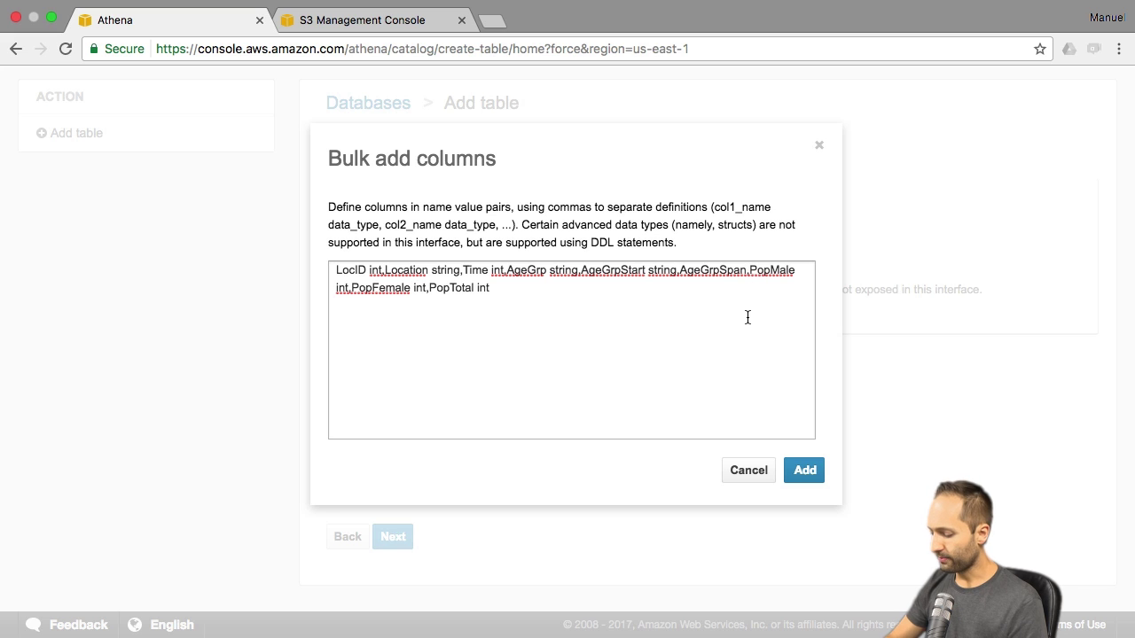
key(ctrl+v)
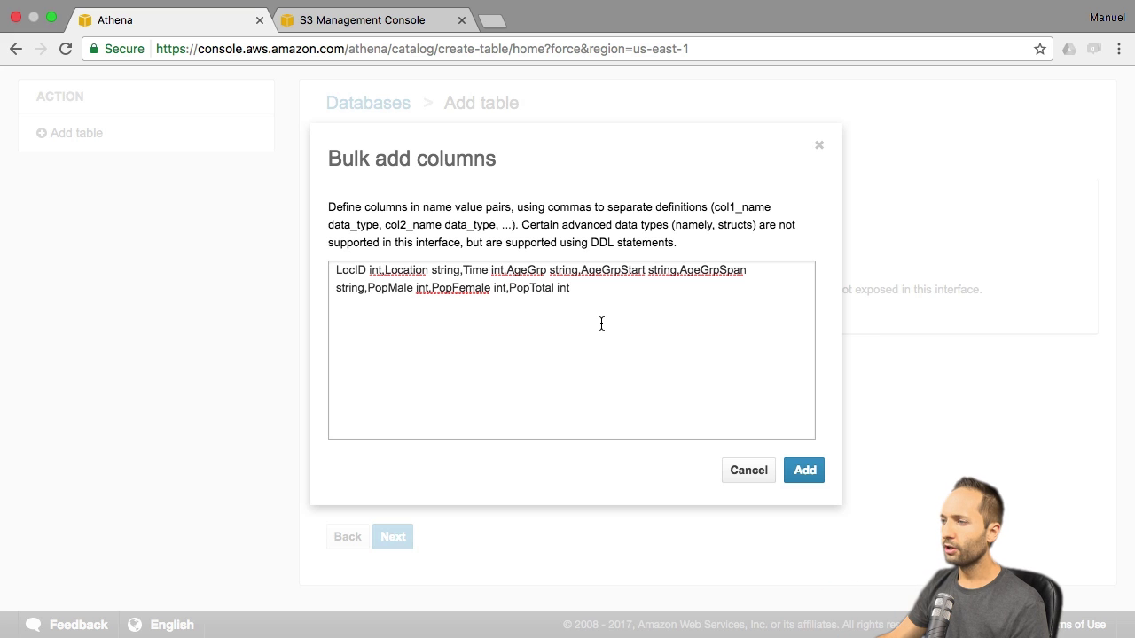
Add the bulk-defined columns to the table and review the name and type of each one
click(803, 473)
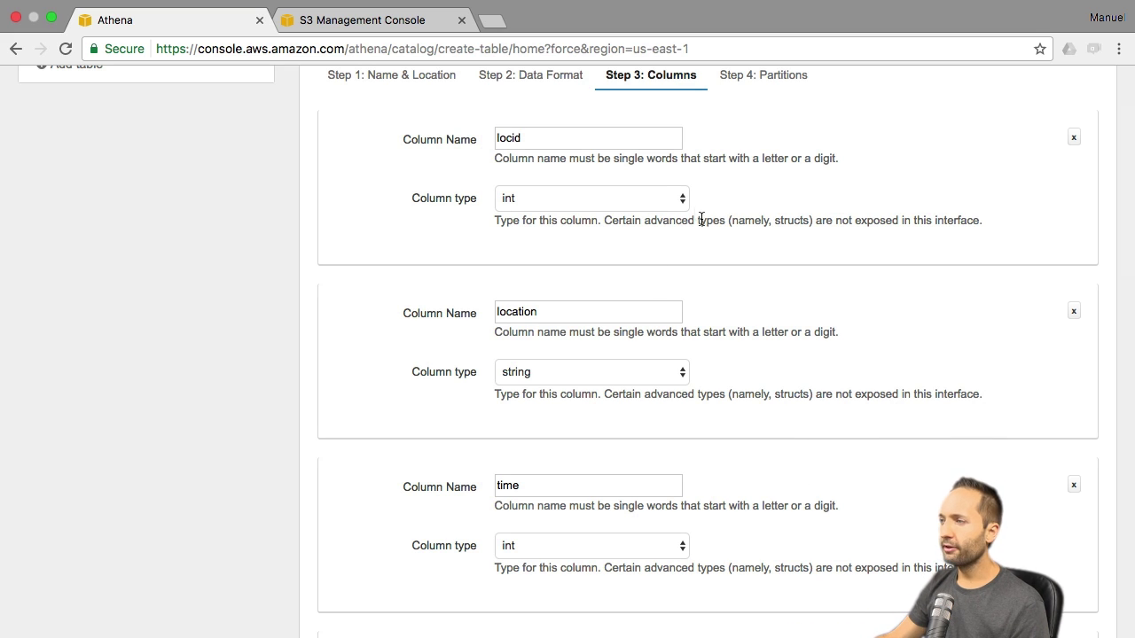
click(683, 199)
click(680, 204)
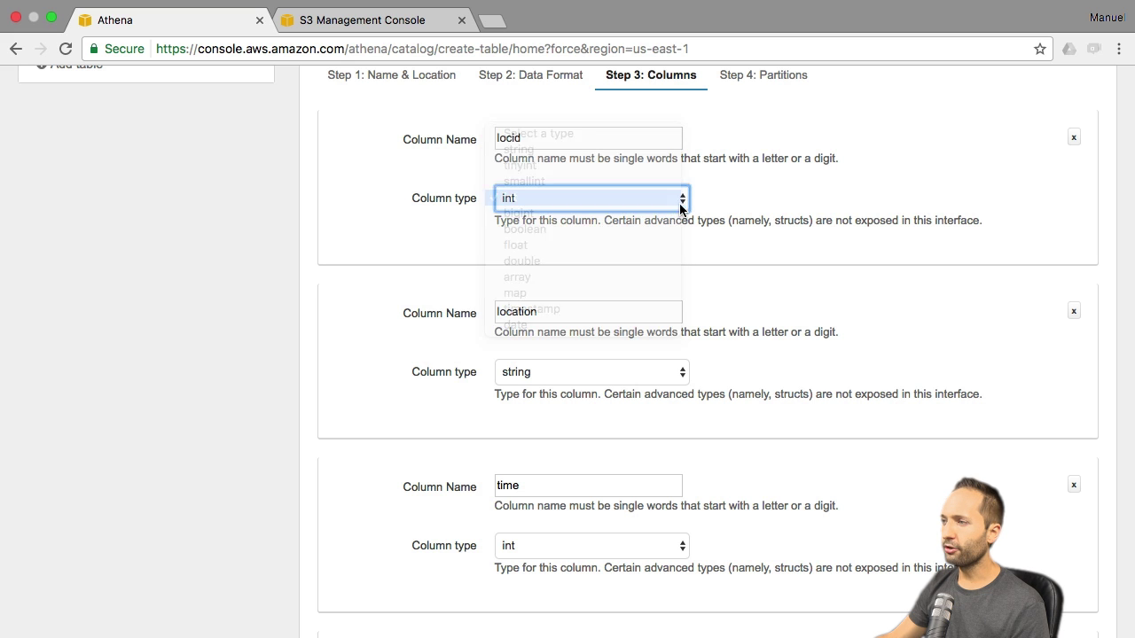
scroll(767, 322, down, 6)
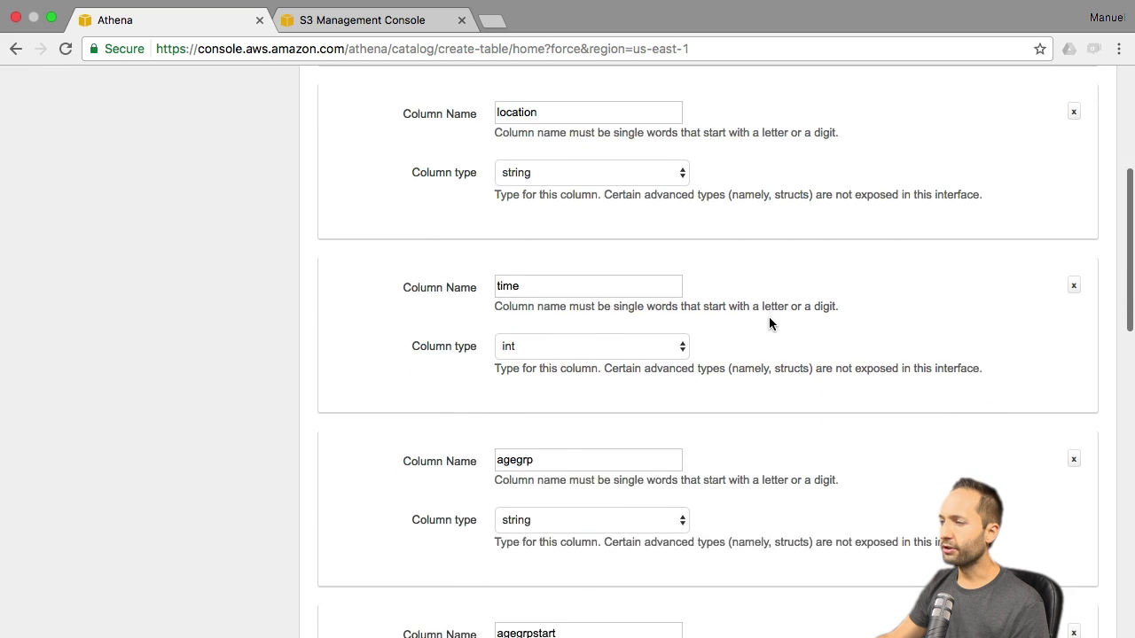
scroll(770, 324, down, 8)
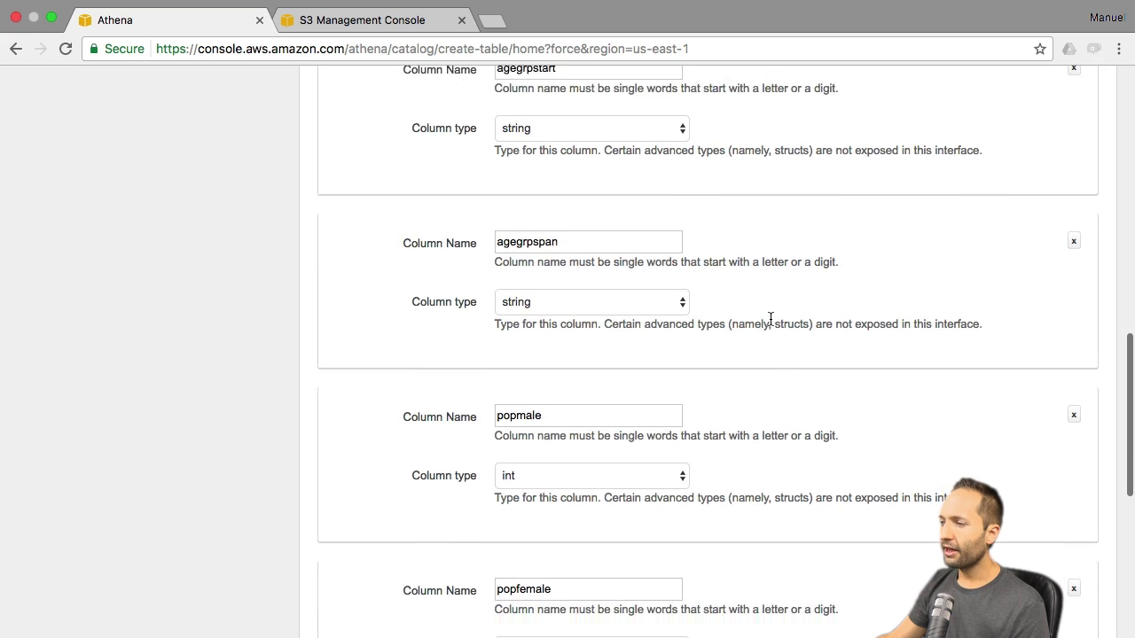
scroll(770, 325, down, 2)
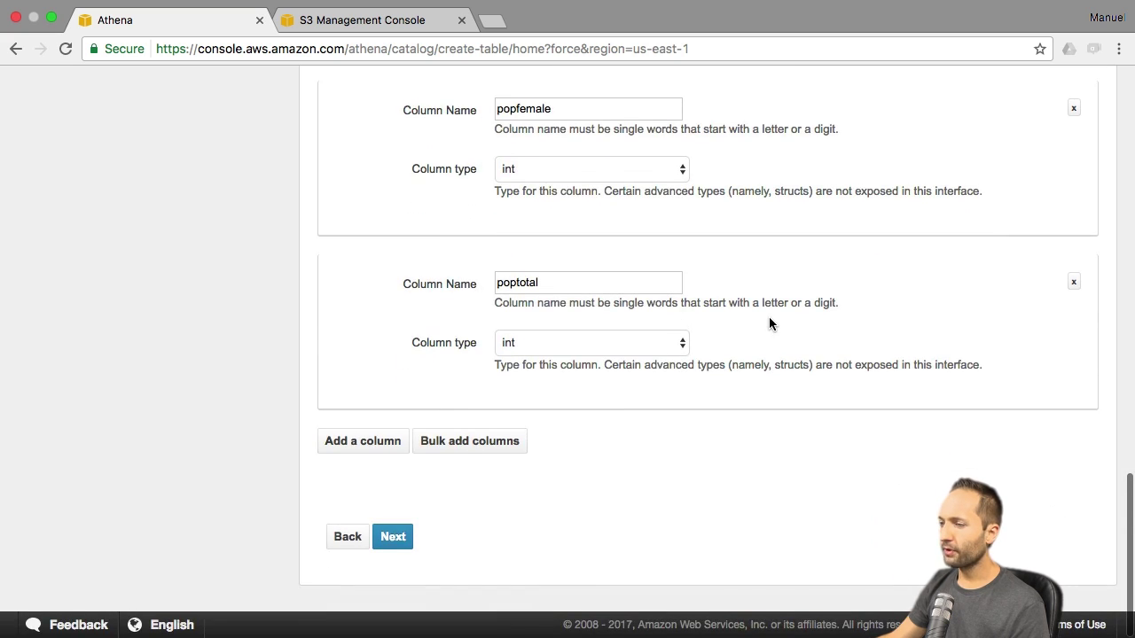
Create the table without partitions and expand the column list of yt_population_table in the yt_population database
click(392, 537)
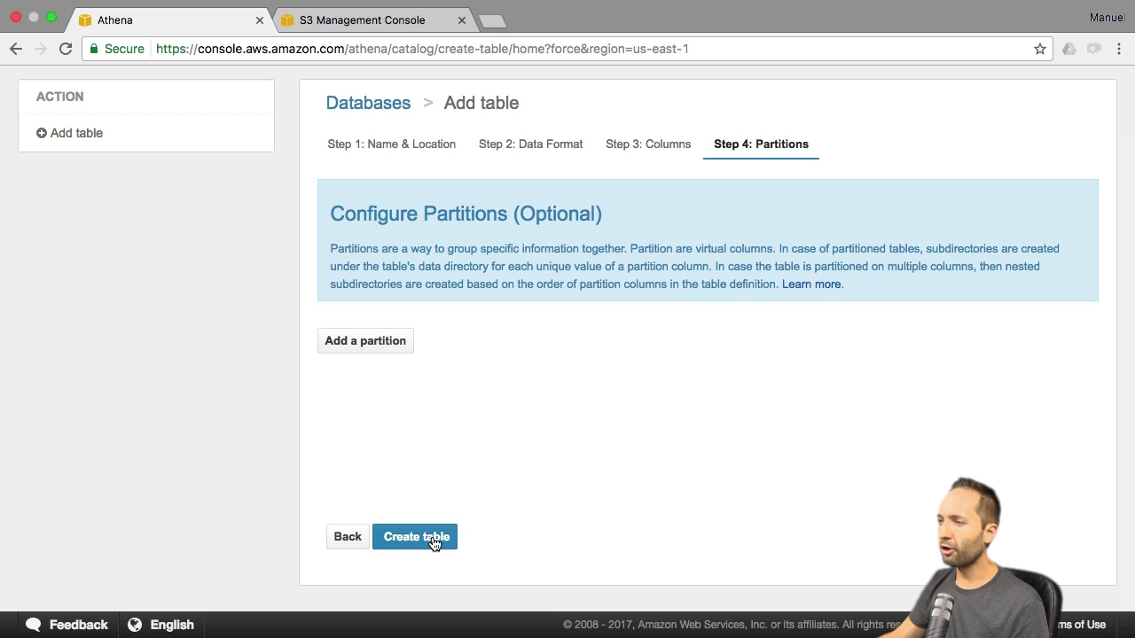
click(433, 543)
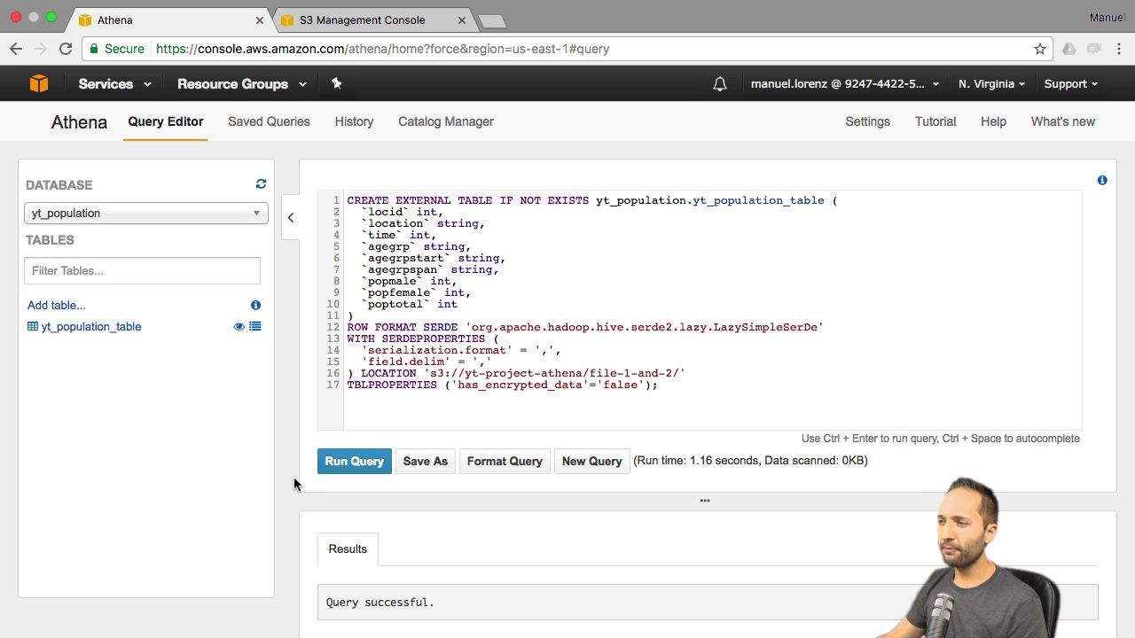
click(261, 223)
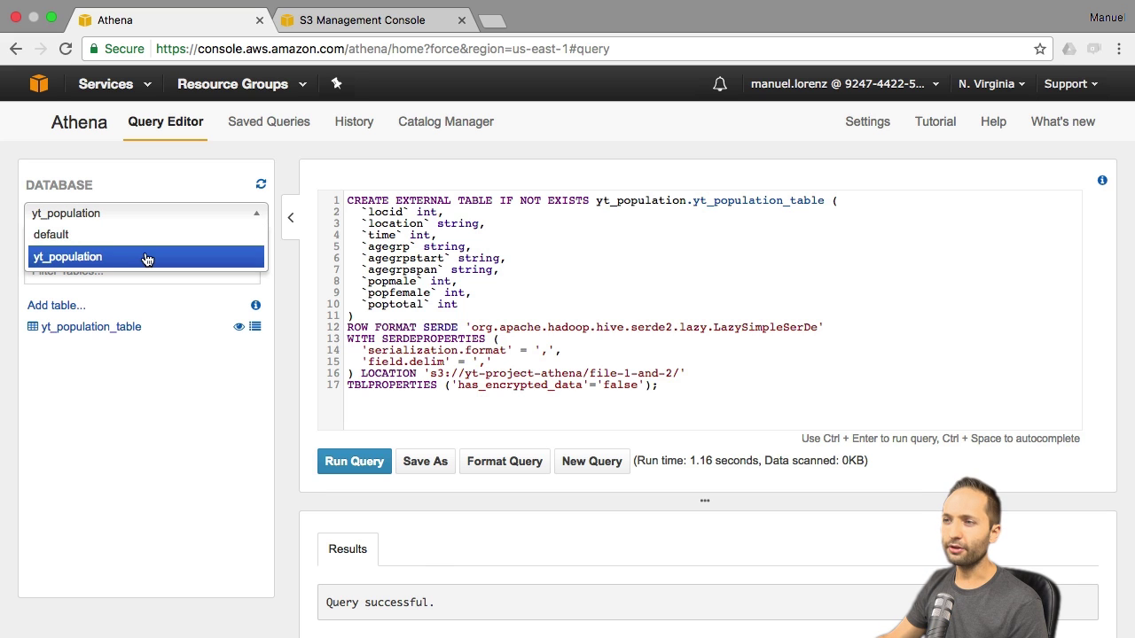
click(259, 221)
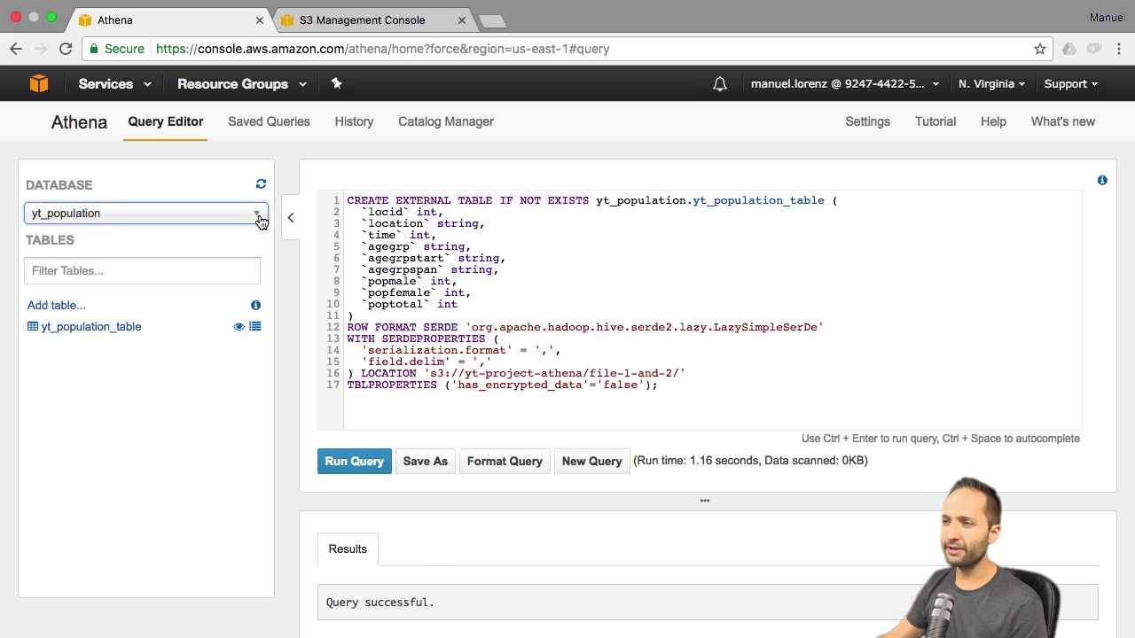
click(105, 327)
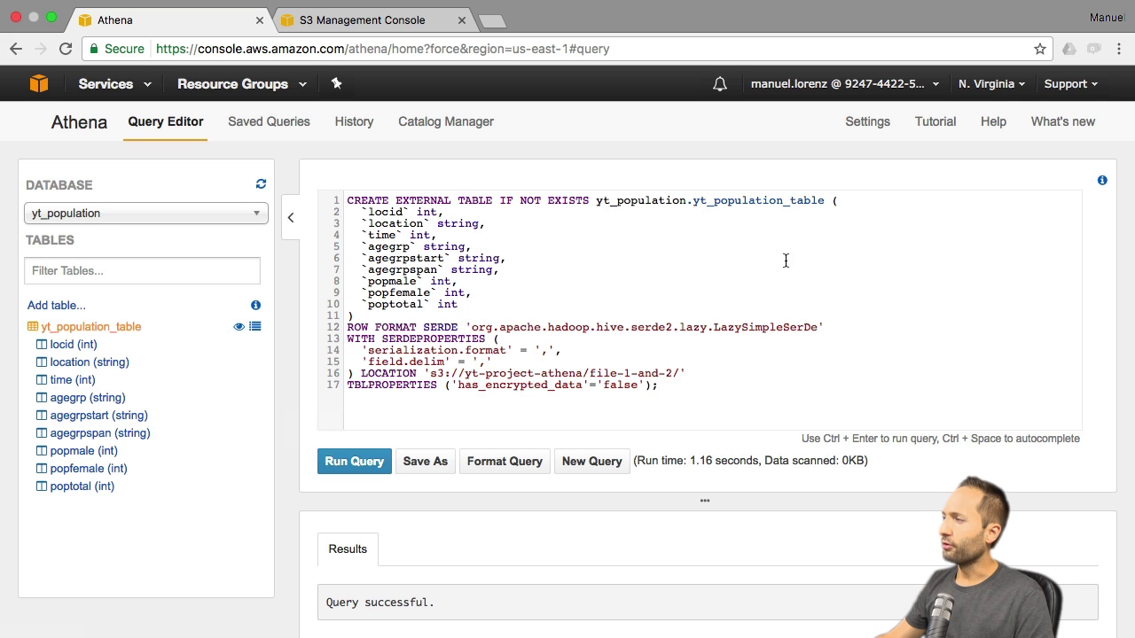
Open the SQL and HiveQL Reference in Athena's help documentation
click(993, 123)
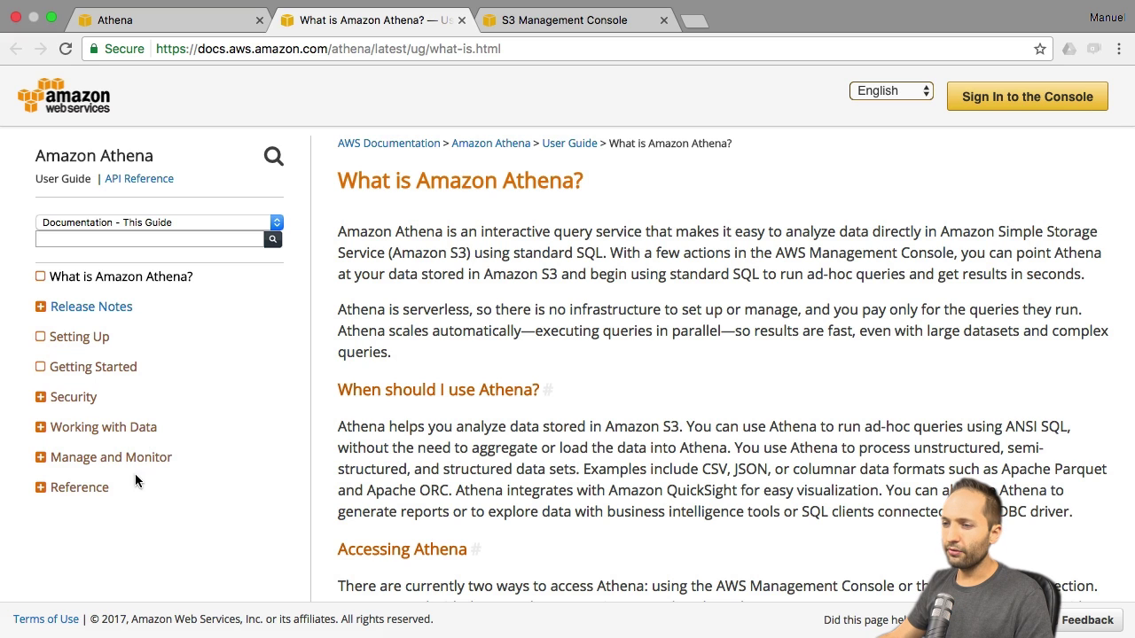
click(40, 488)
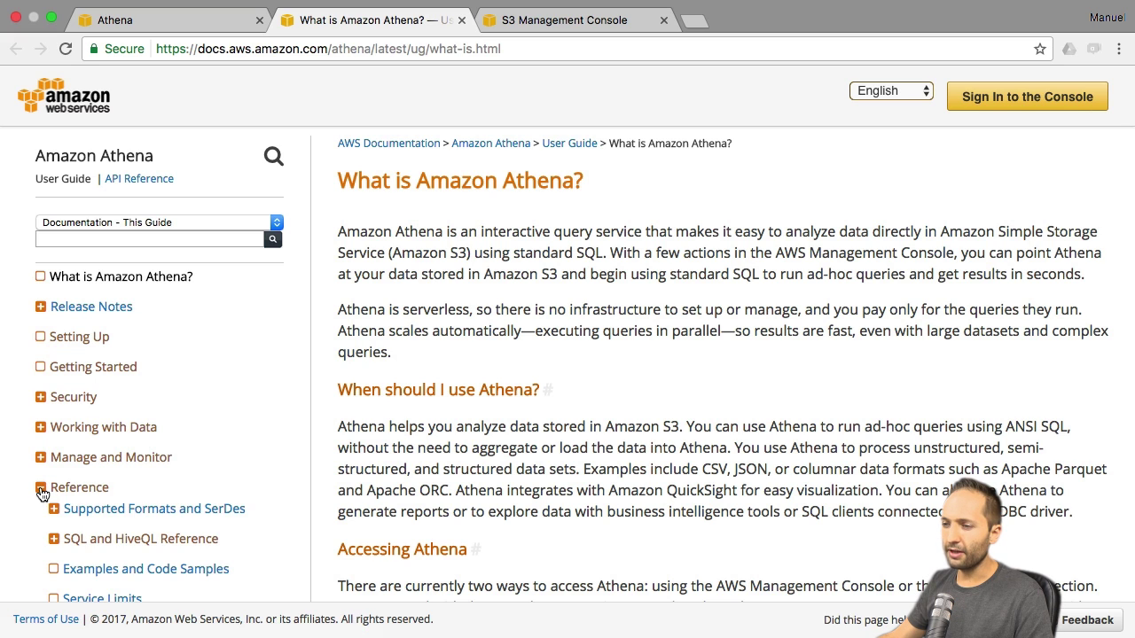
click(103, 543)
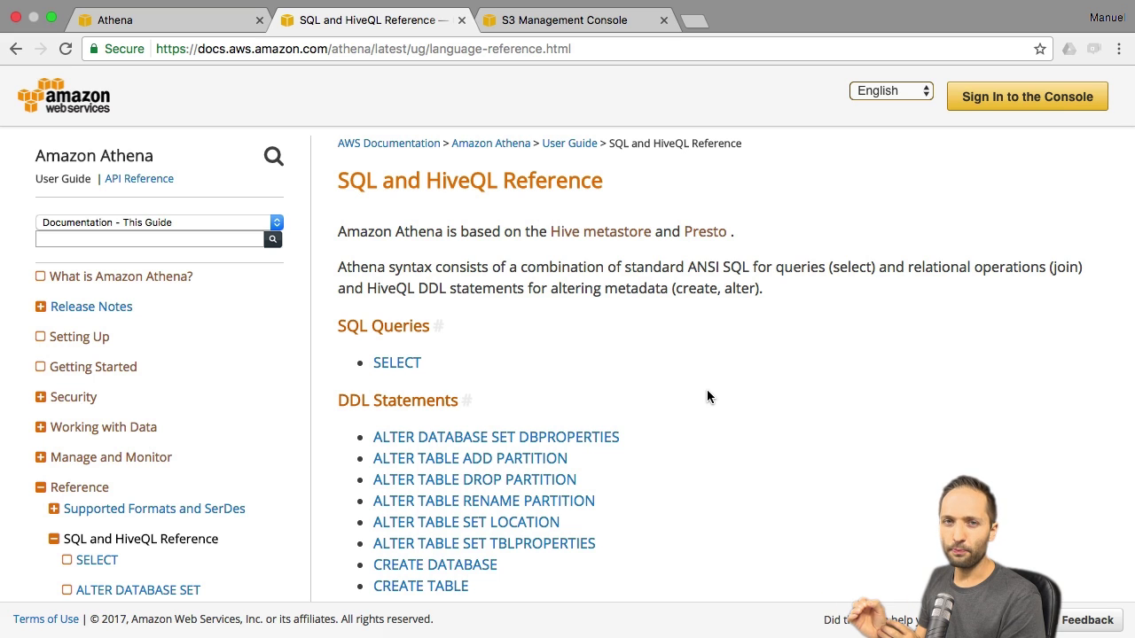
Open the Hive metastore link in a new browser tab and examine the Hive LanguageManual DDL page
right_click(573, 238)
click(606, 190)
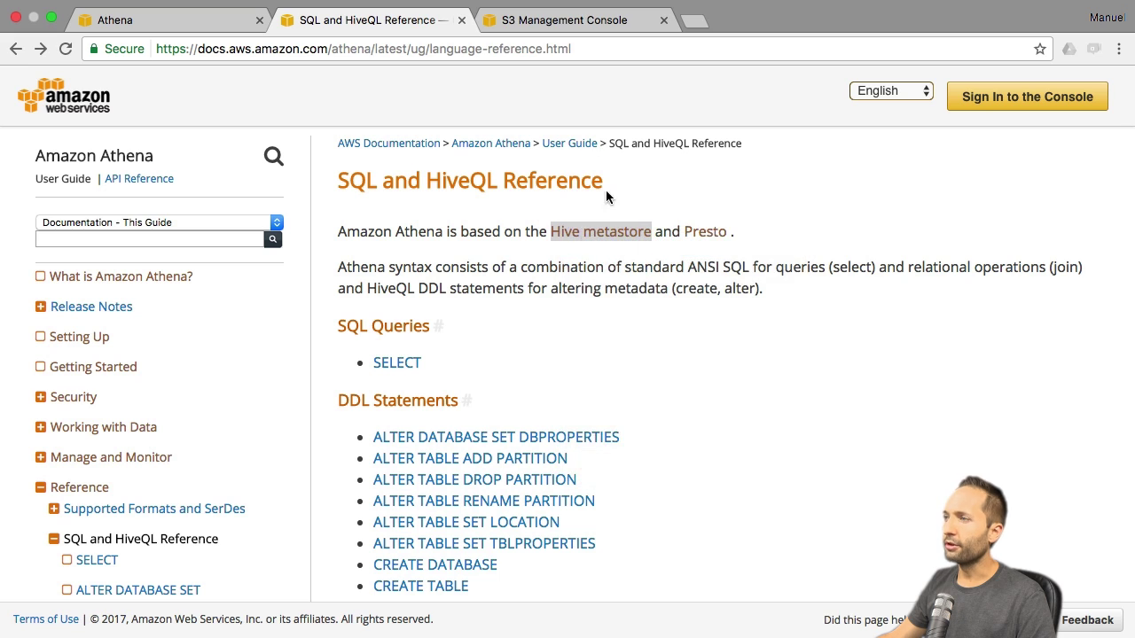
click(556, 24)
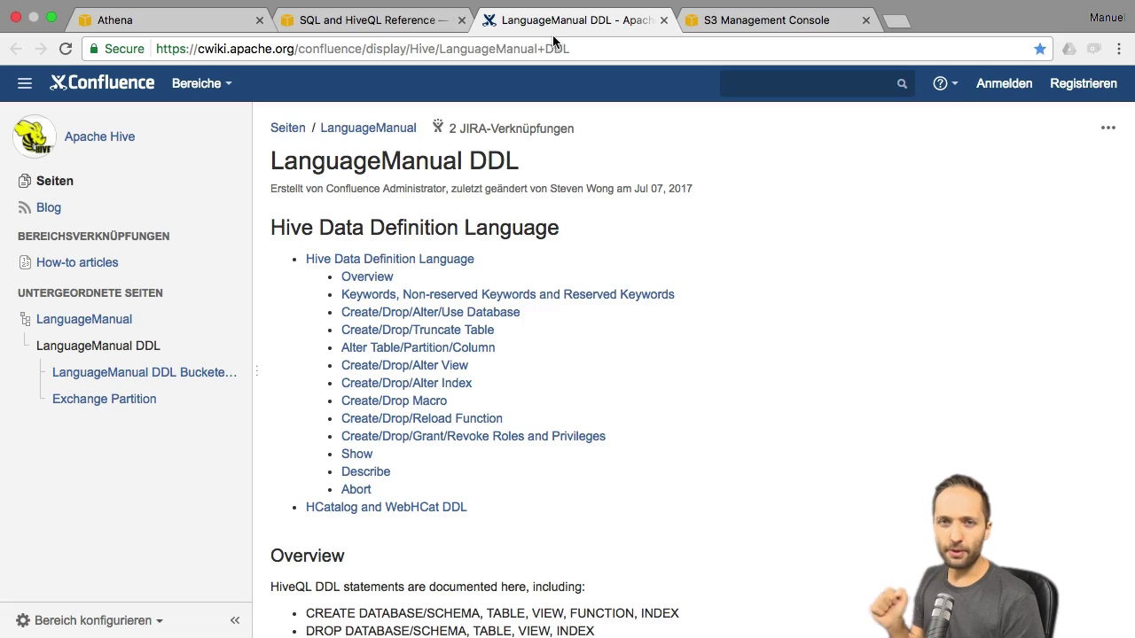
click(539, 294)
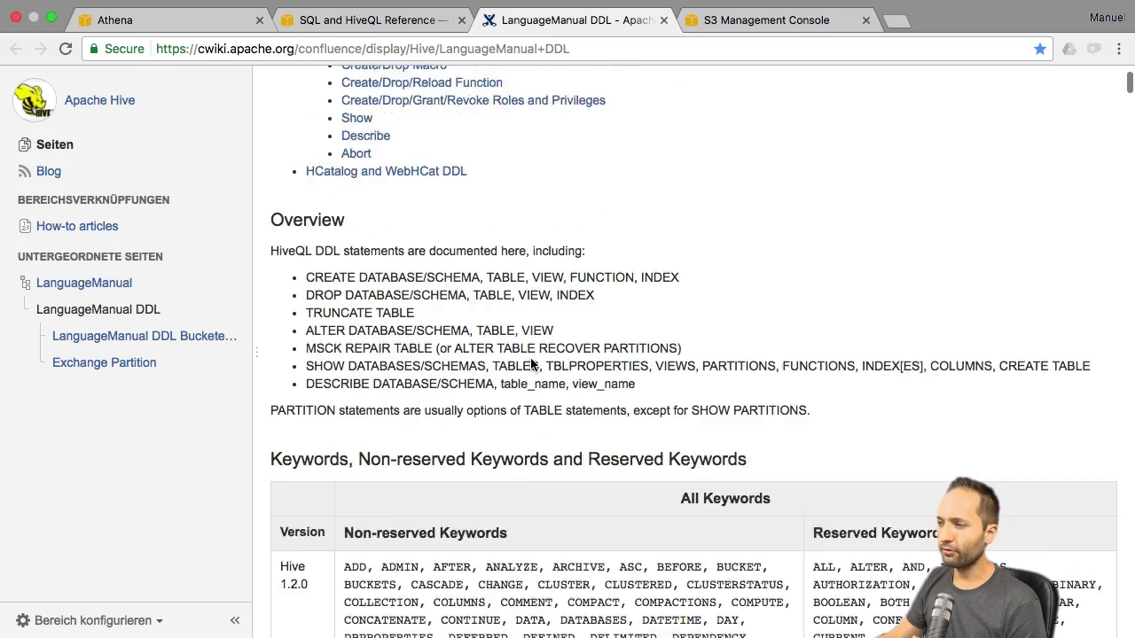
scroll(533, 359, down, 20)
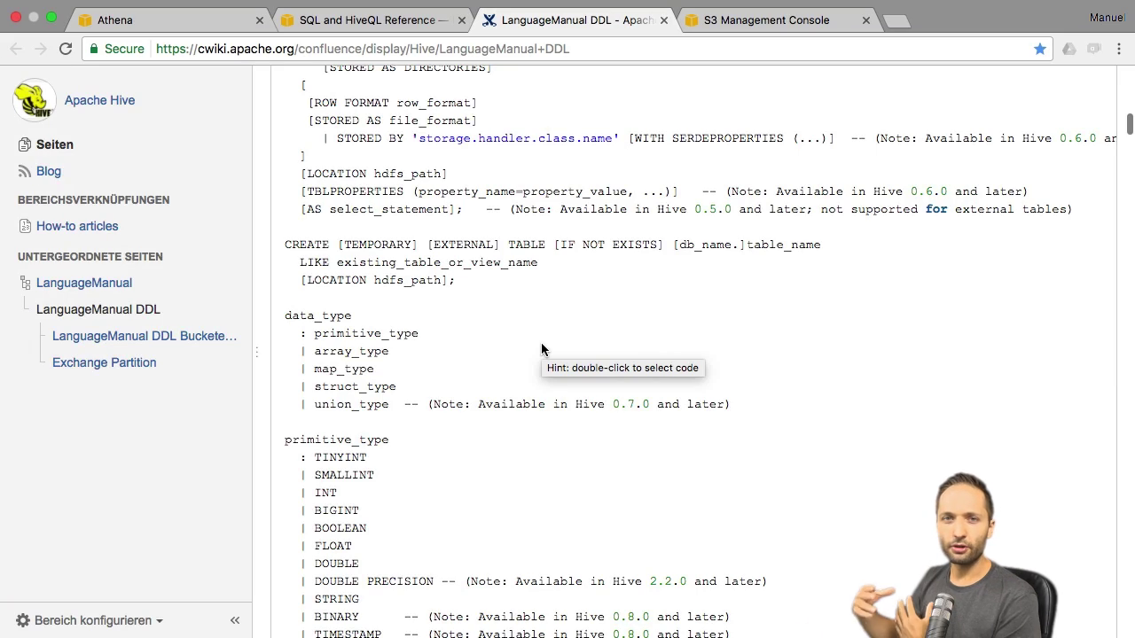
scroll(543, 348, up, 20)
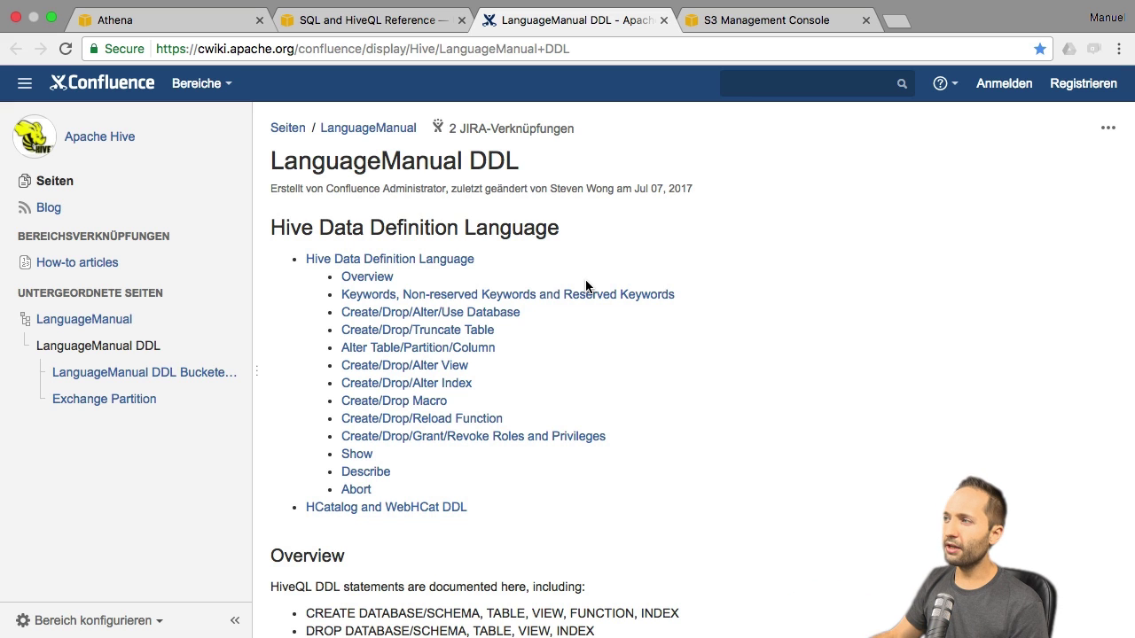
Return to the SQL and HiveQL Reference and read through its supported DDL statements, unsupported DDL and functions sections
click(391, 27)
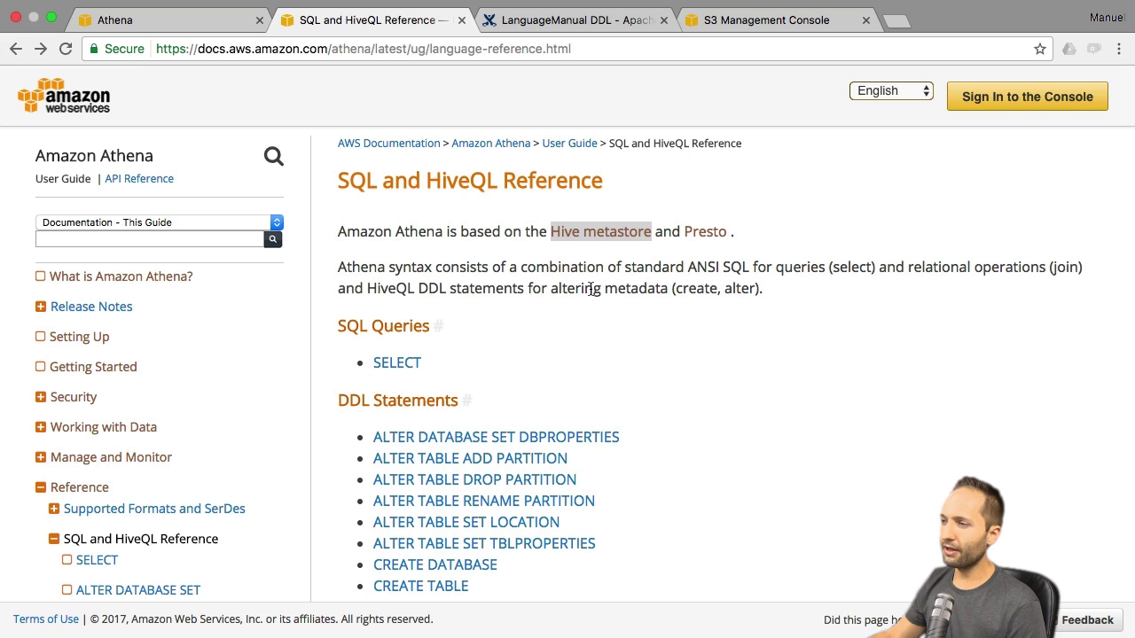
scroll(649, 370, down, 2)
scroll(649, 370, down, 3)
scroll(775, 311, up, 1)
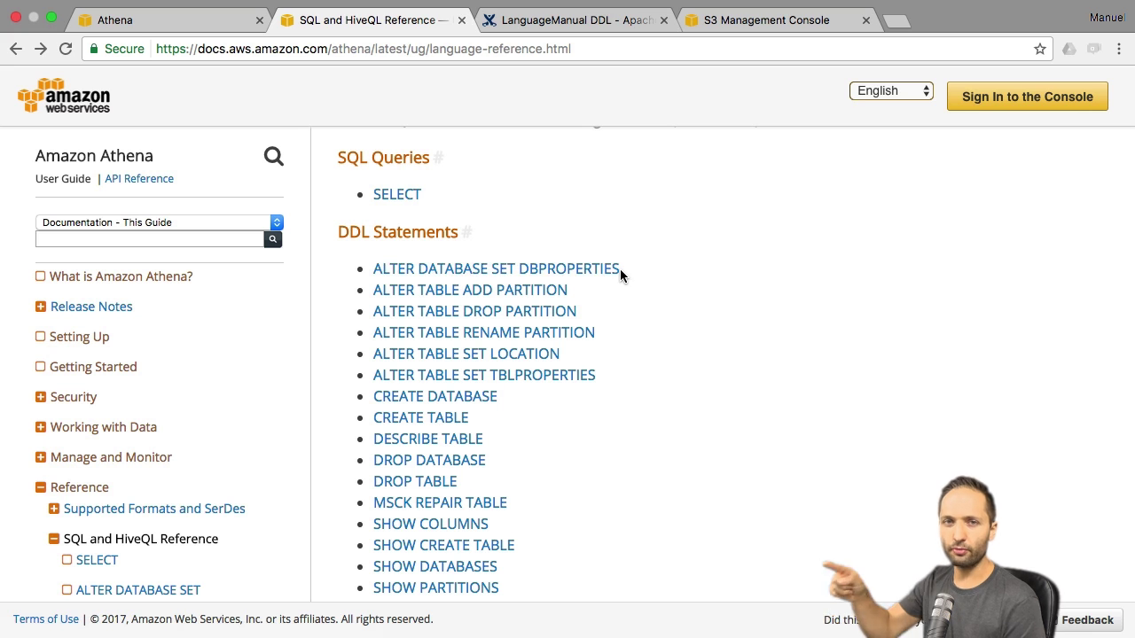
scroll(623, 316, down, 1)
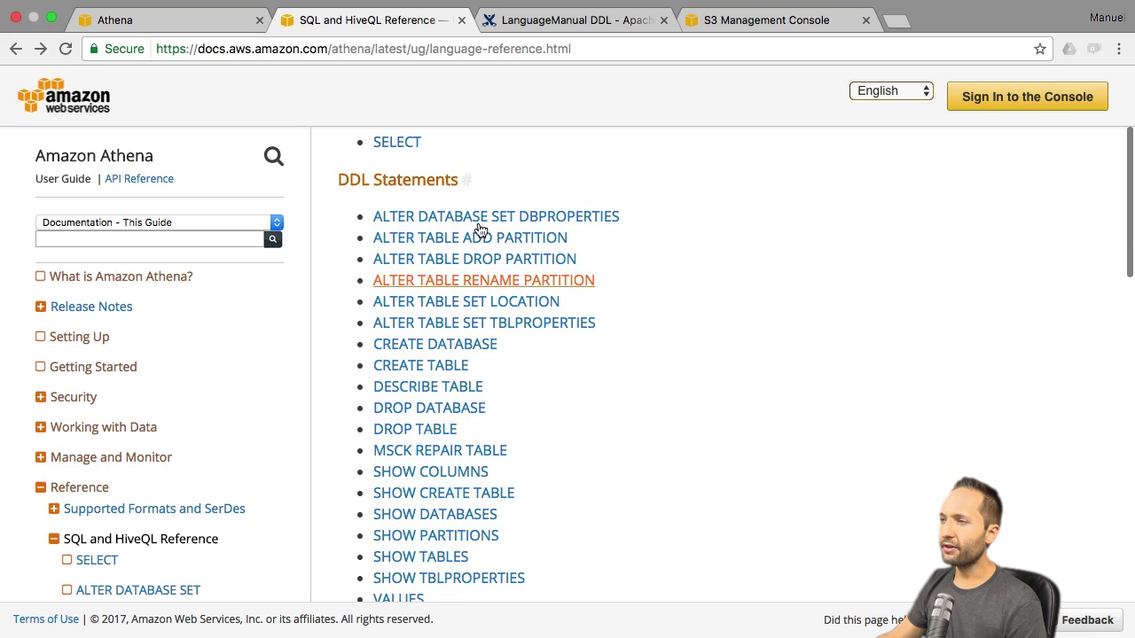
scroll(505, 381, down, 10)
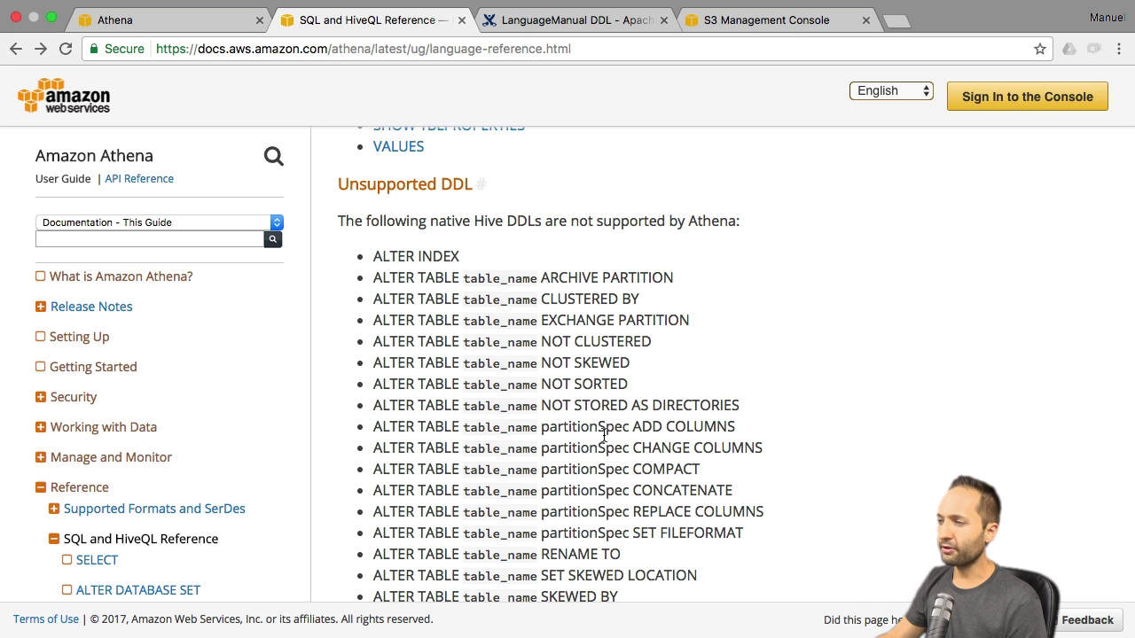
scroll(603, 441, down, 10)
scroll(603, 441, down, 1)
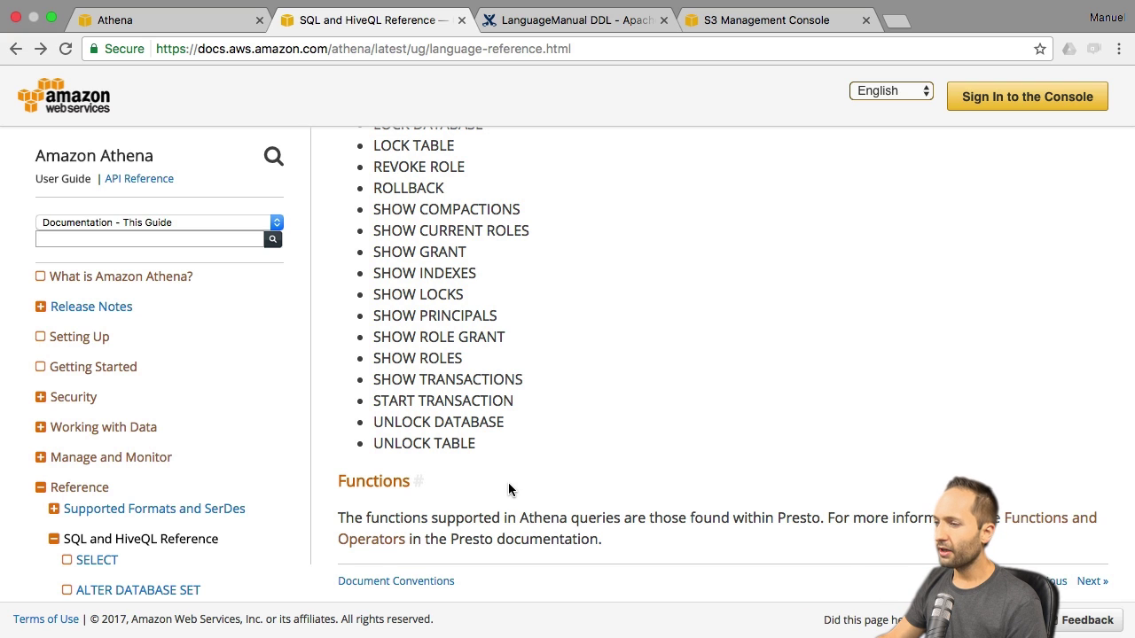
Open the Presto Functions and Operators documentation in a new browser tab and look through its list of topics
right_click(387, 547)
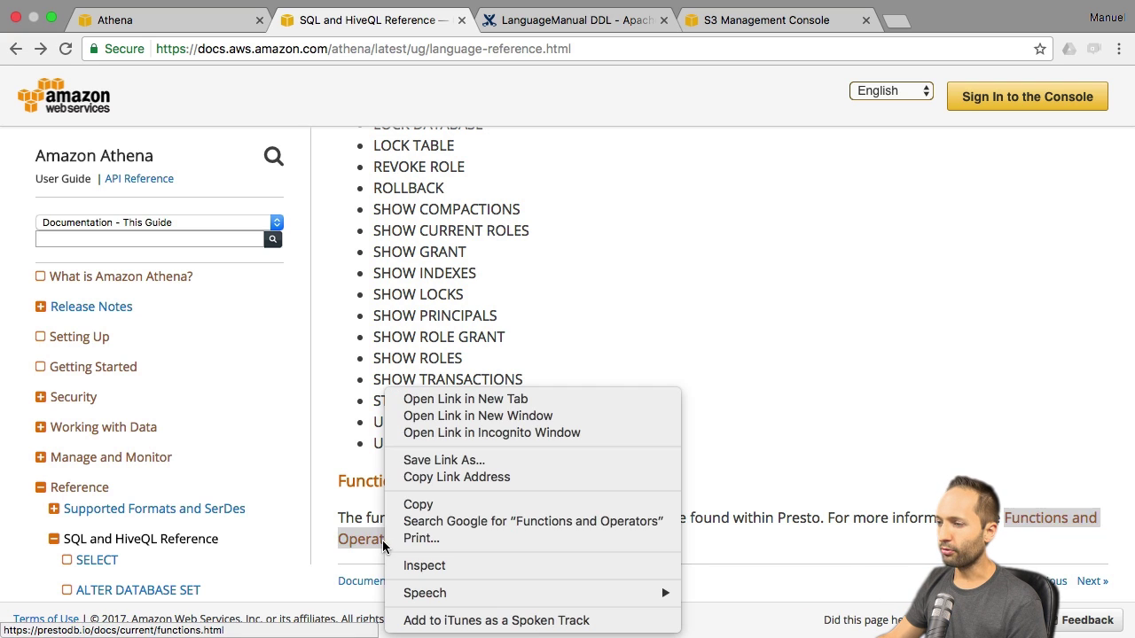
click(465, 399)
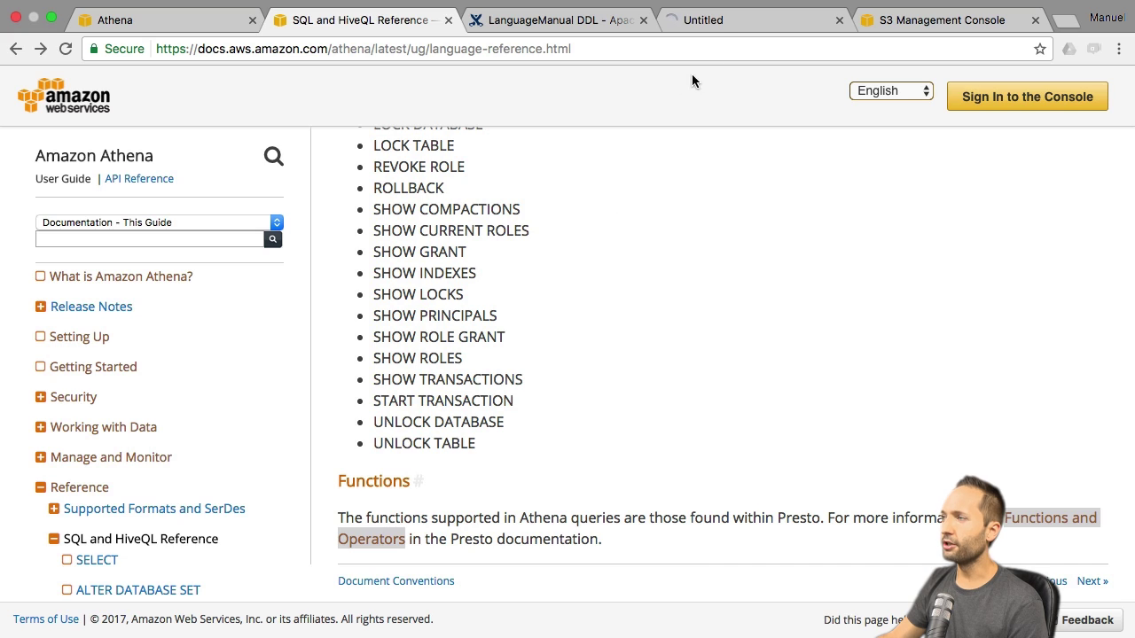
click(721, 23)
scroll(521, 332, down, 3)
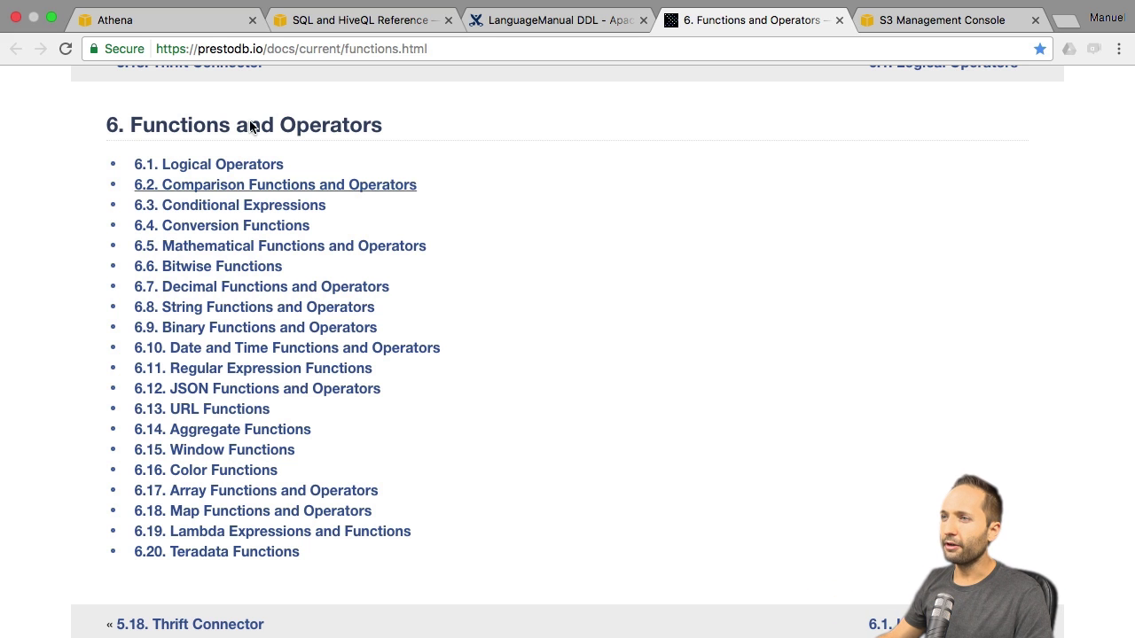
Return to the Athena query editor and save the table creation query under the name ddl-1
click(190, 26)
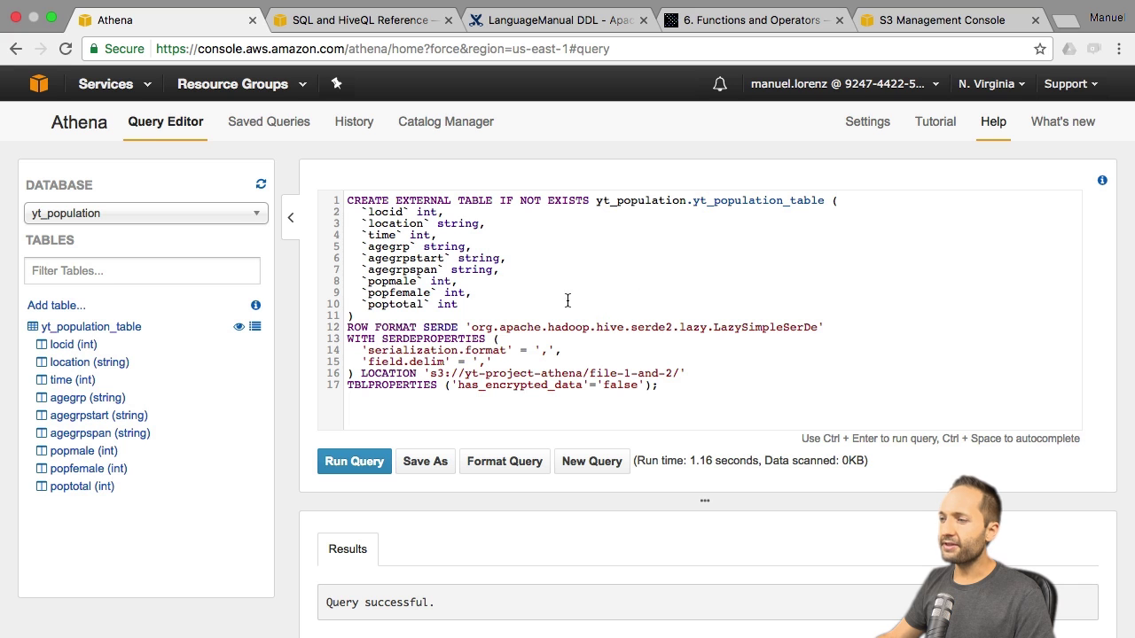
click(427, 463)
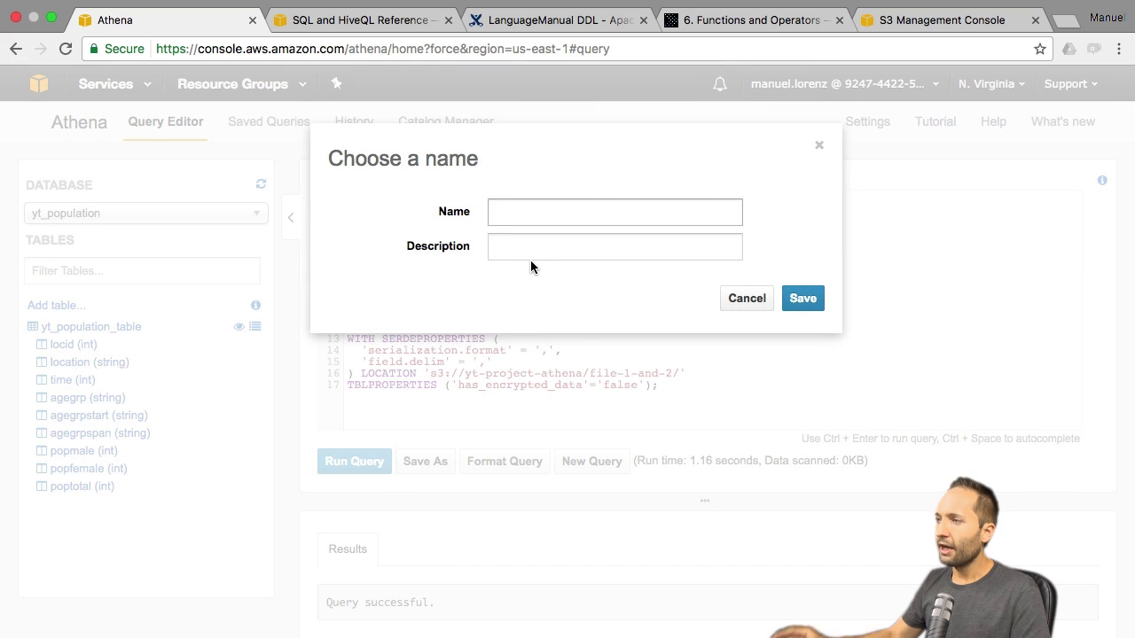
text(ddl-1)
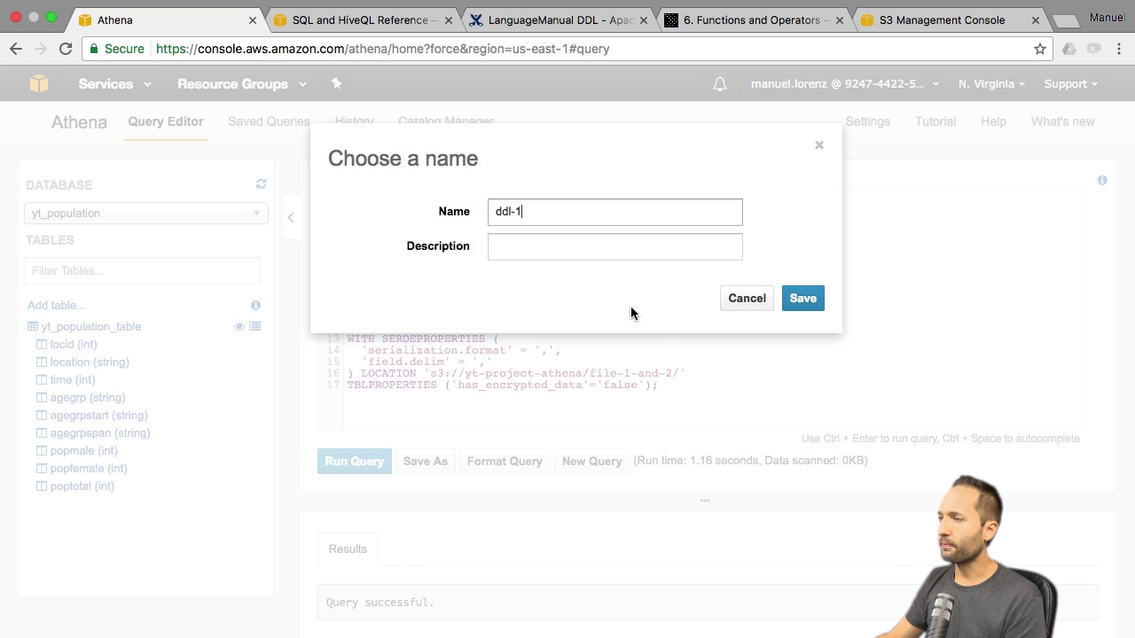
click(801, 300)
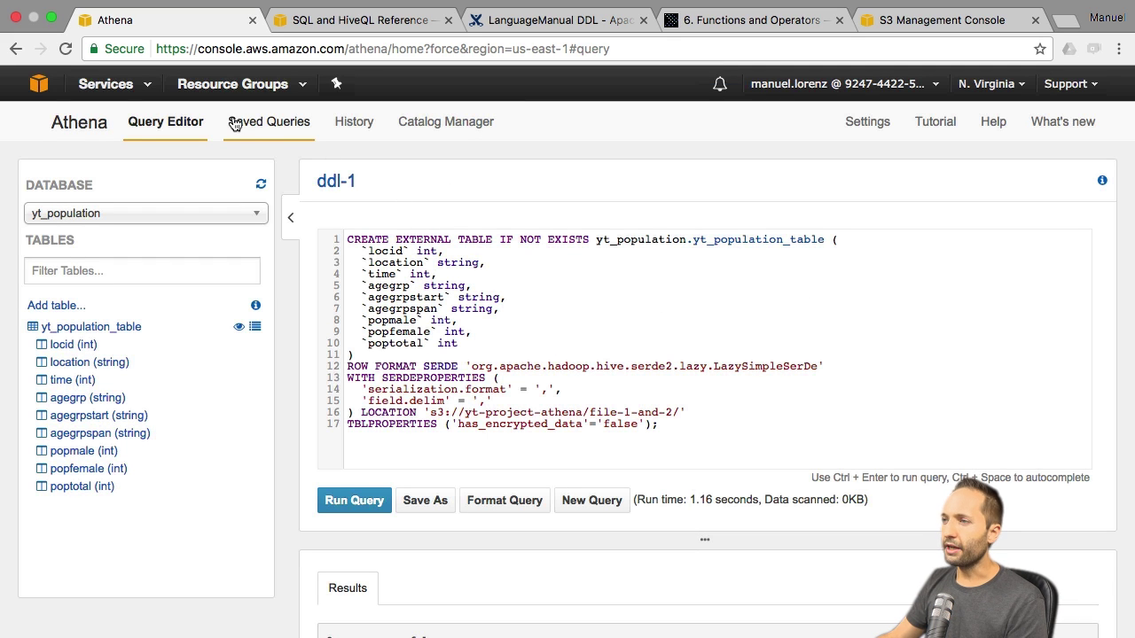
Look through Athena's saved queries and query history, and examine the columns of yt_population_table in the query editor
click(275, 129)
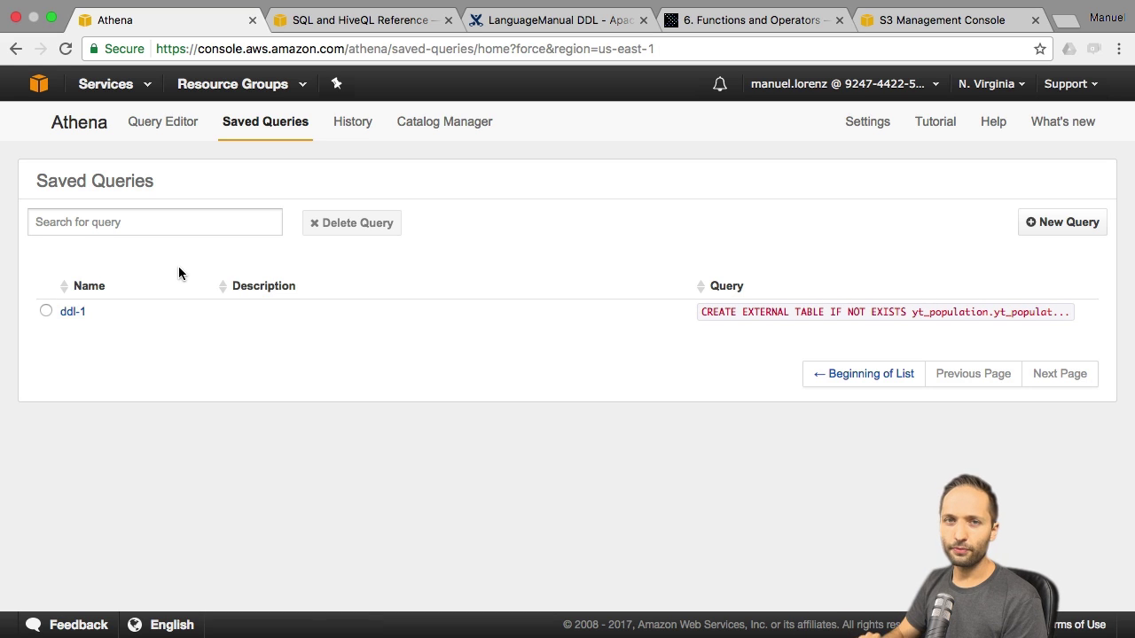
click(345, 133)
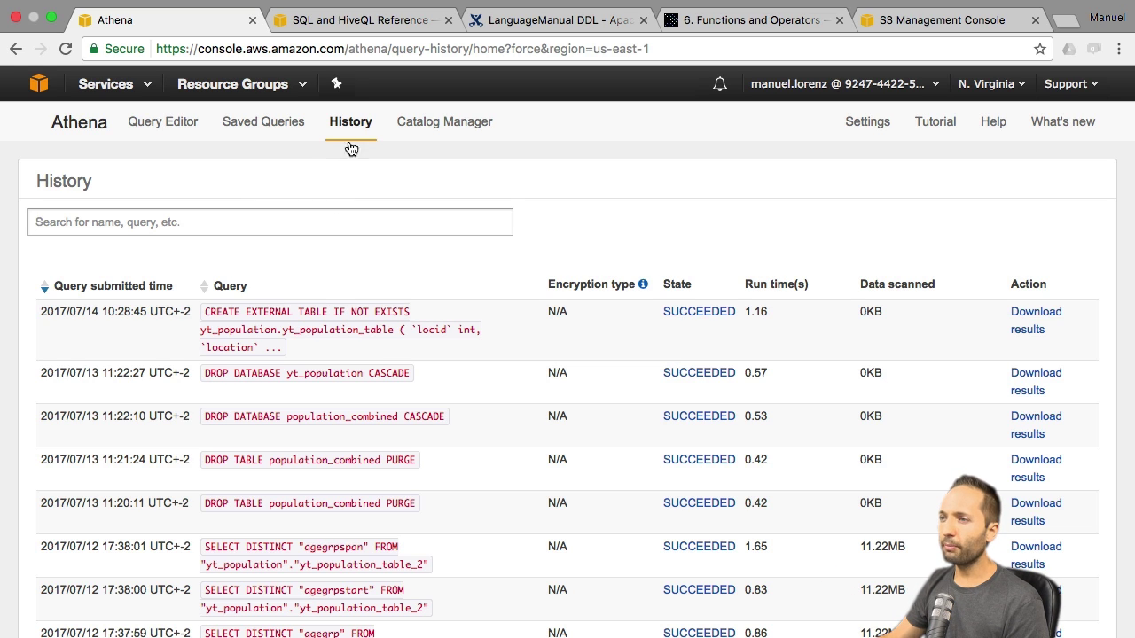
click(175, 126)
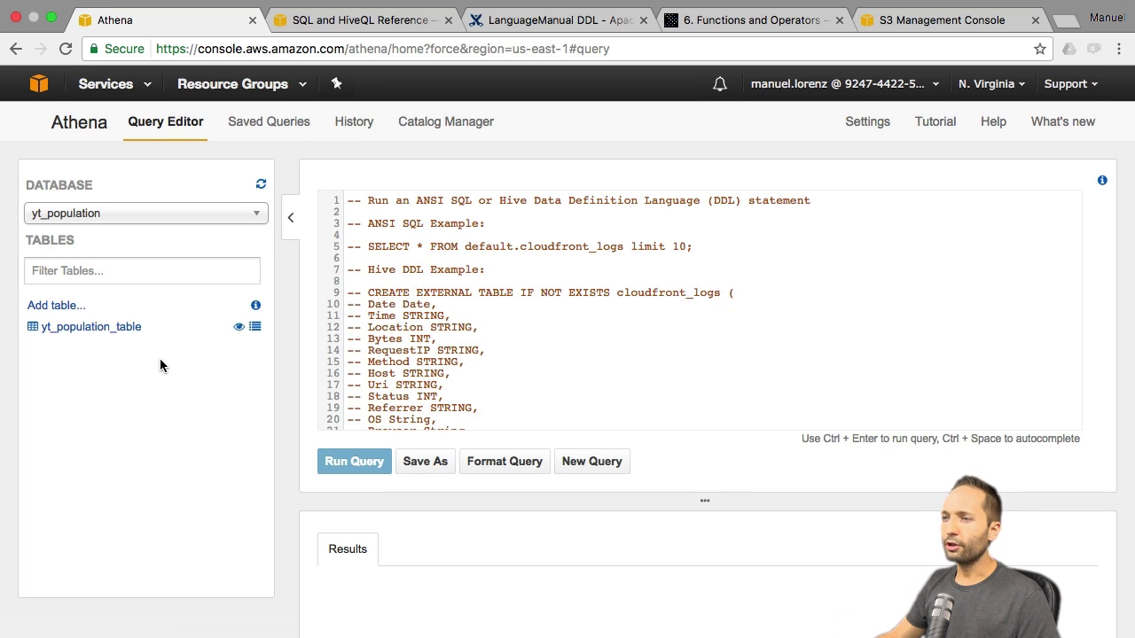
click(97, 329)
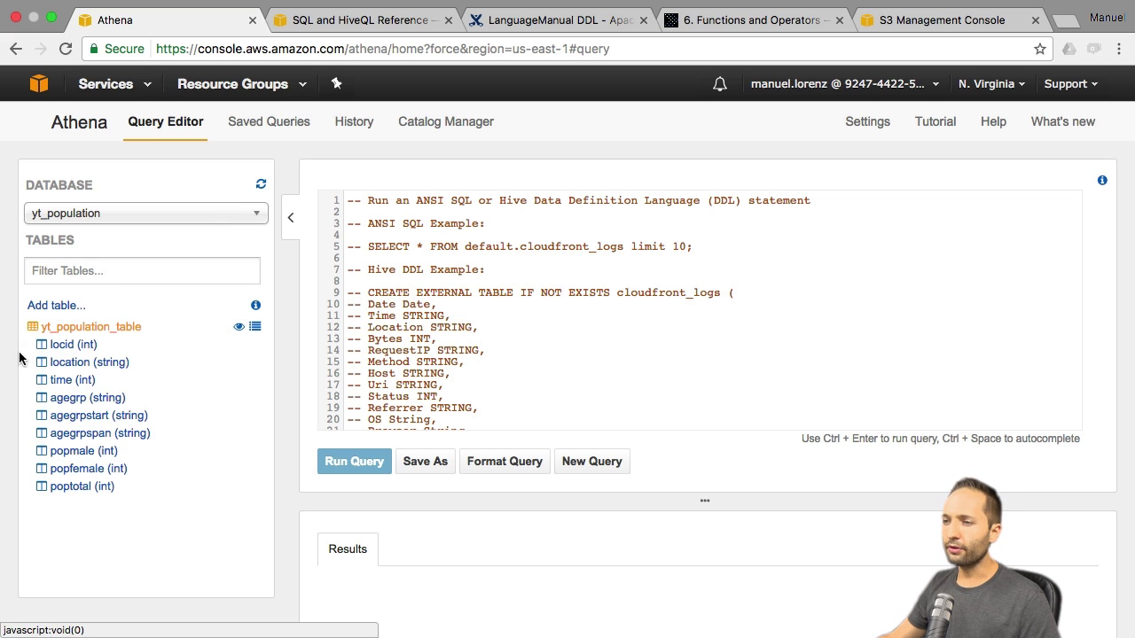
click(62, 329)
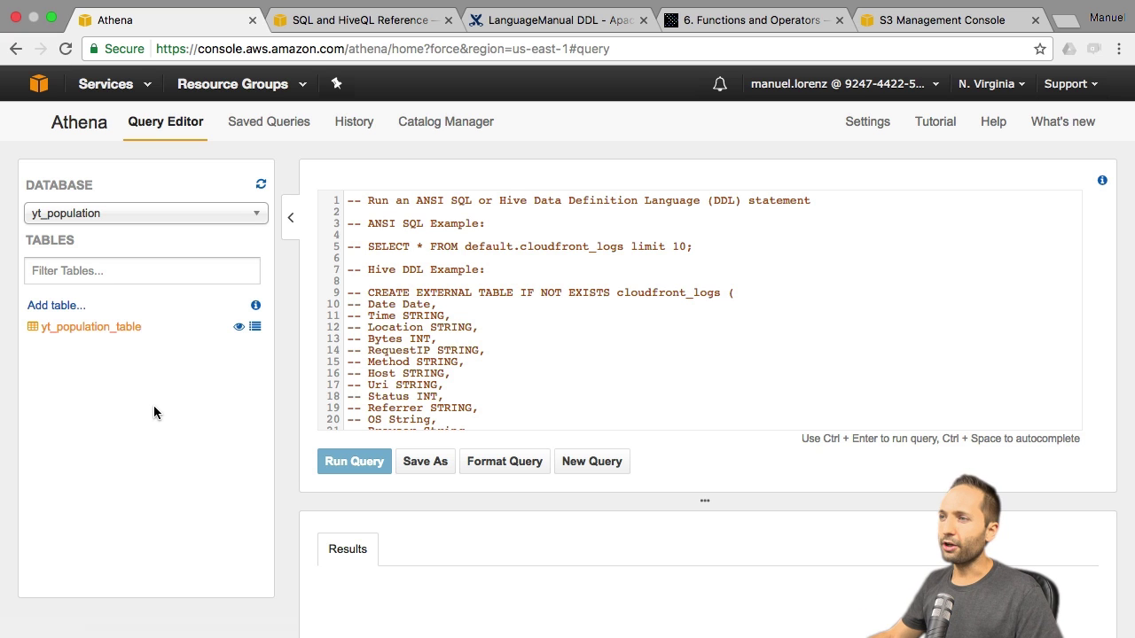
Open the saved query ddl-1 and change its table name to yt_population_table_2
click(282, 127)
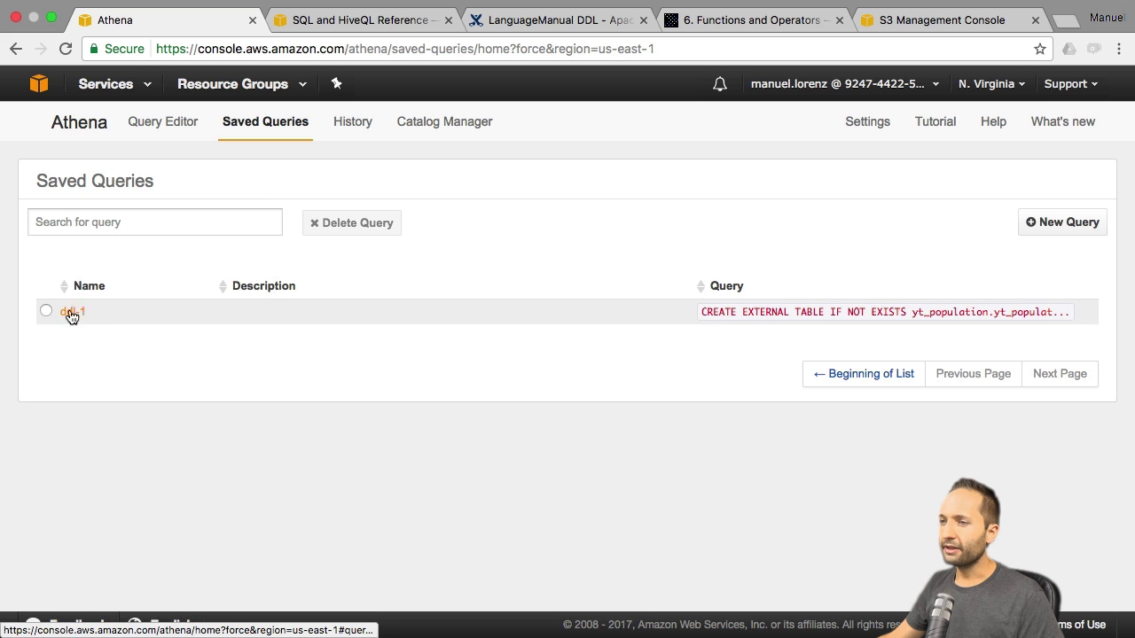
click(76, 313)
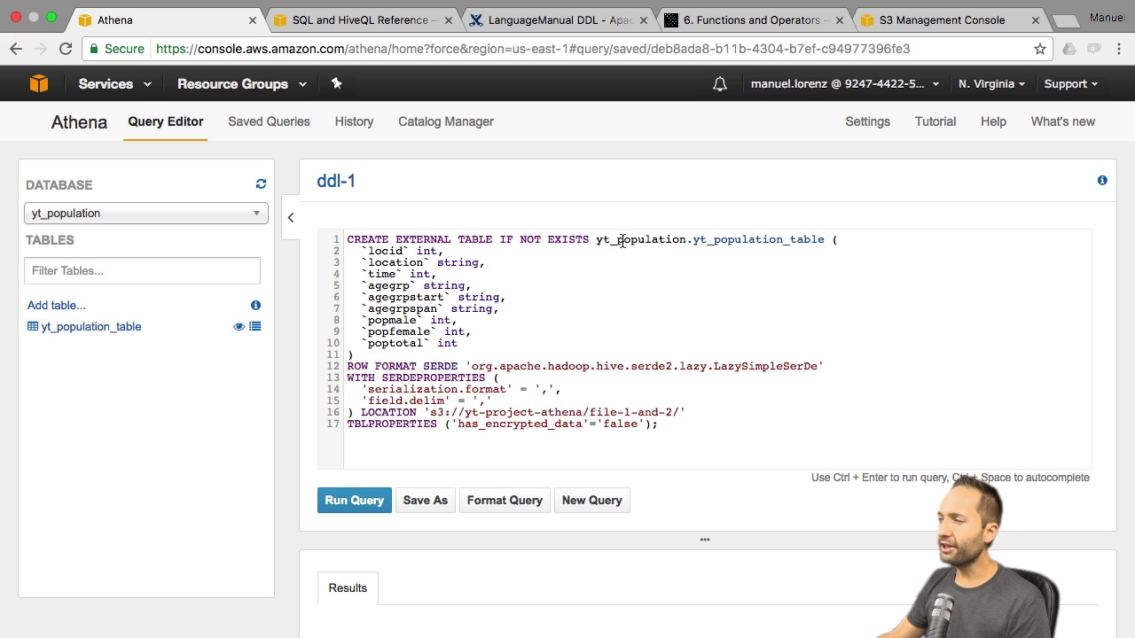
click(825, 239)
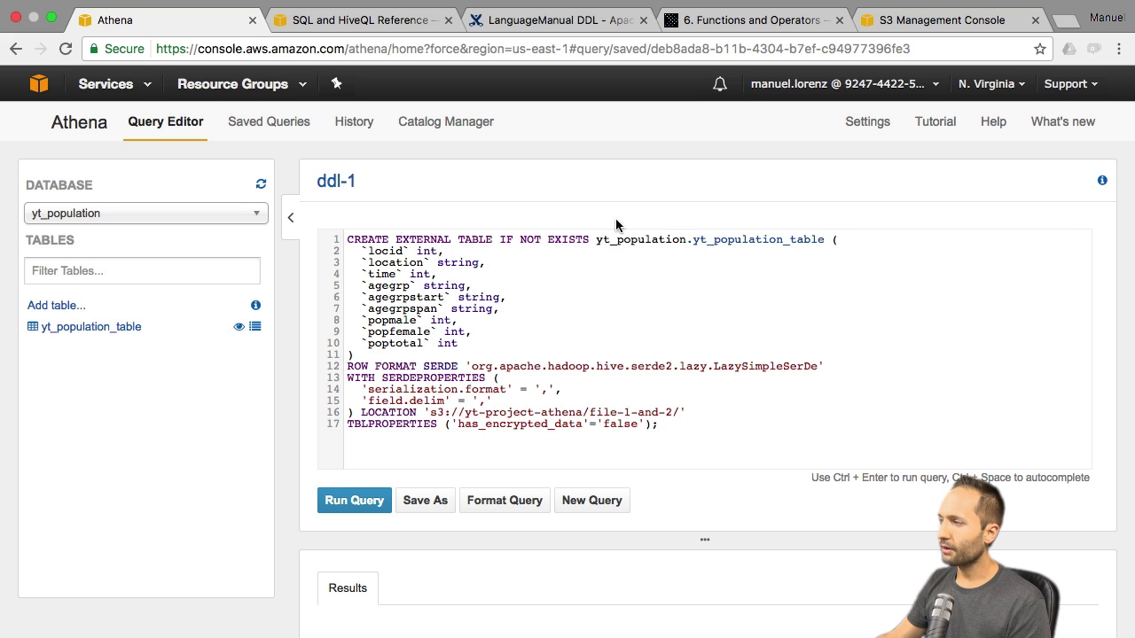
text(_2)
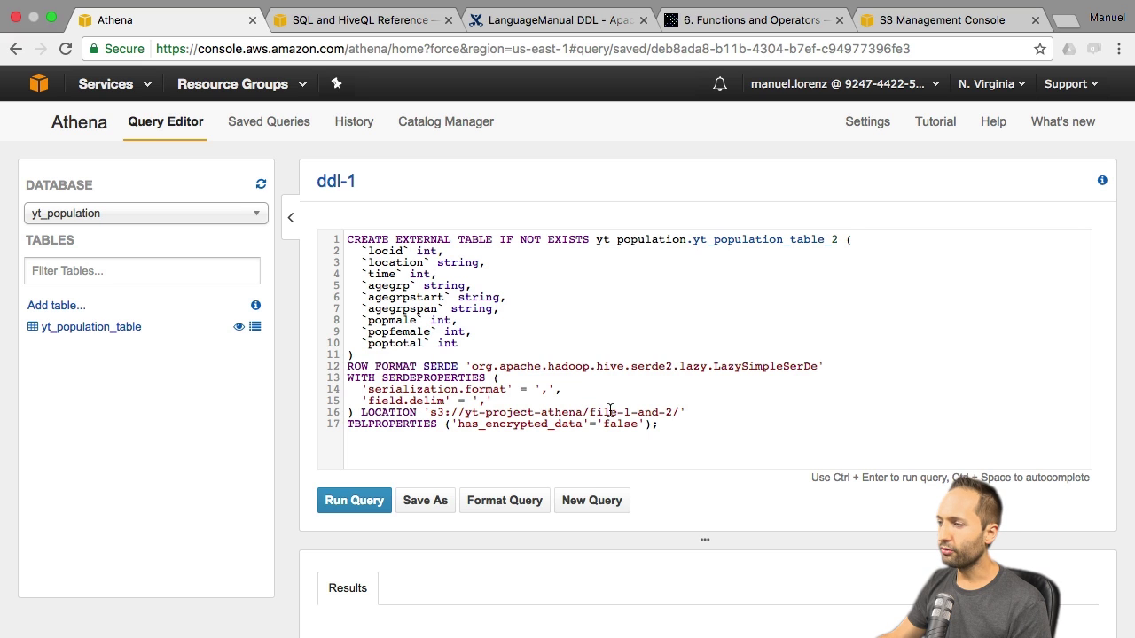
Check the folder names in the yt-project-athena S3 bucket for the query's location path, and return to Athena
drag(590, 412, 679, 412)
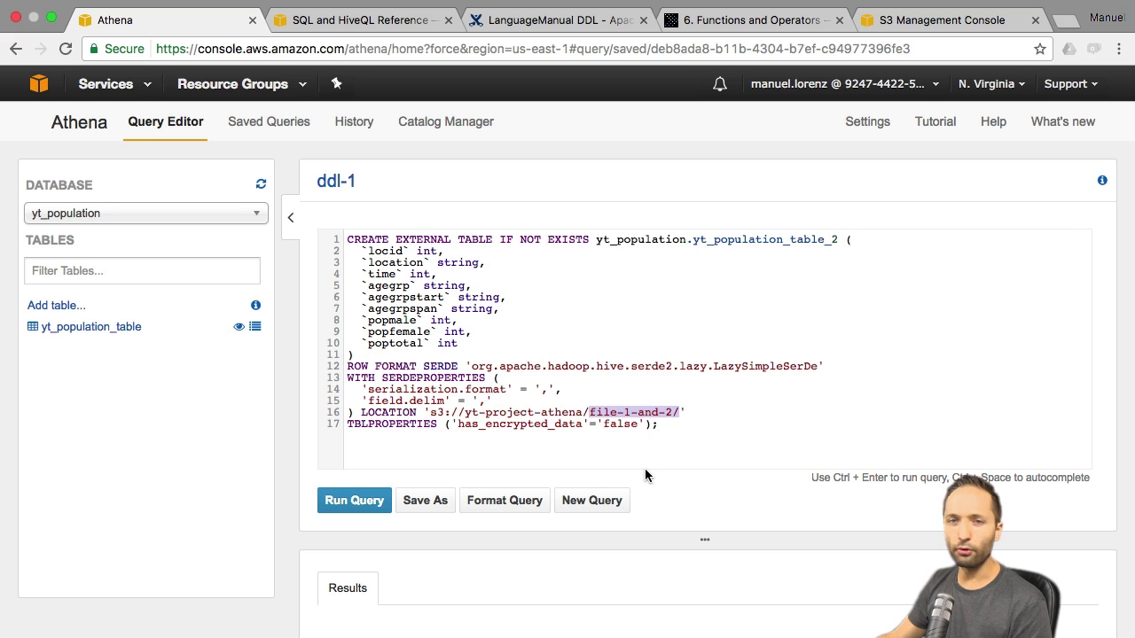
click(910, 24)
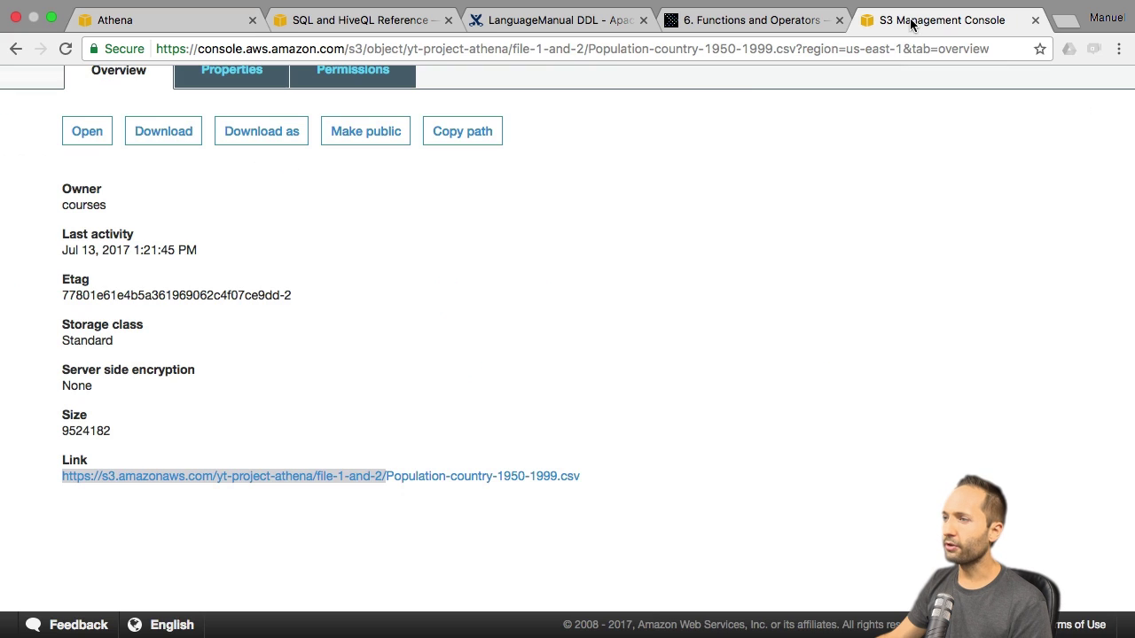
scroll(558, 223, up, 3)
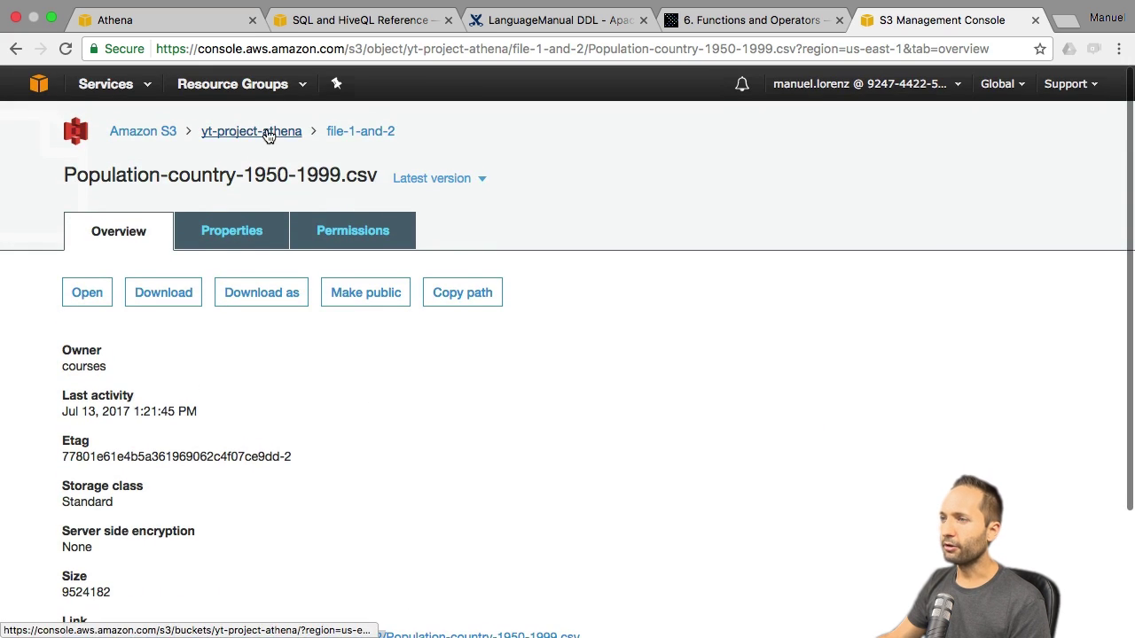
click(266, 133)
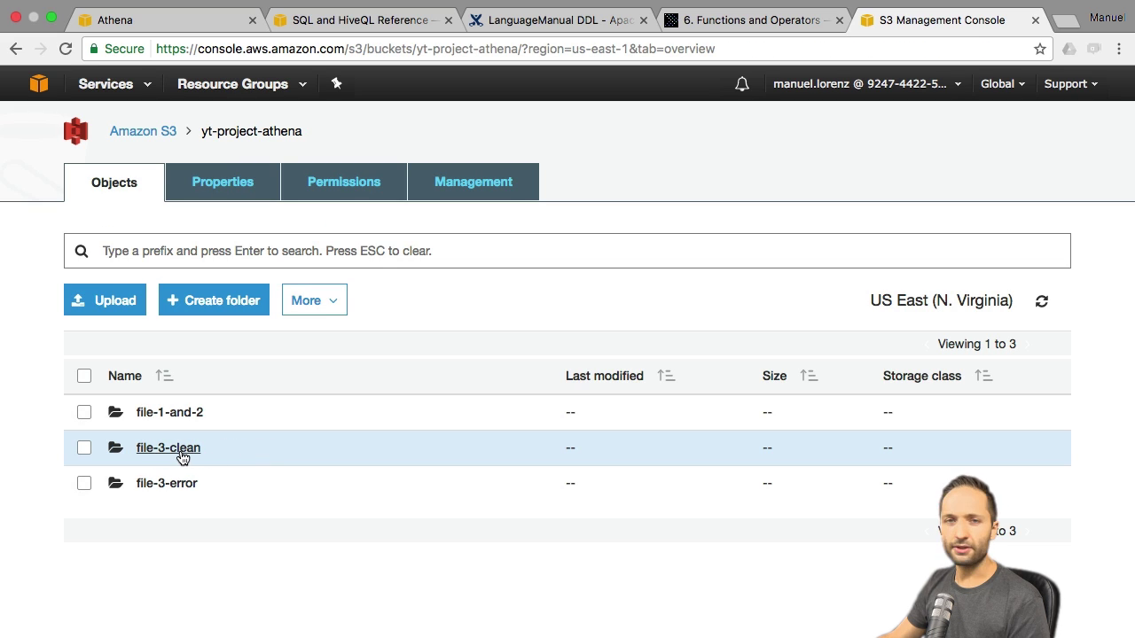
click(177, 22)
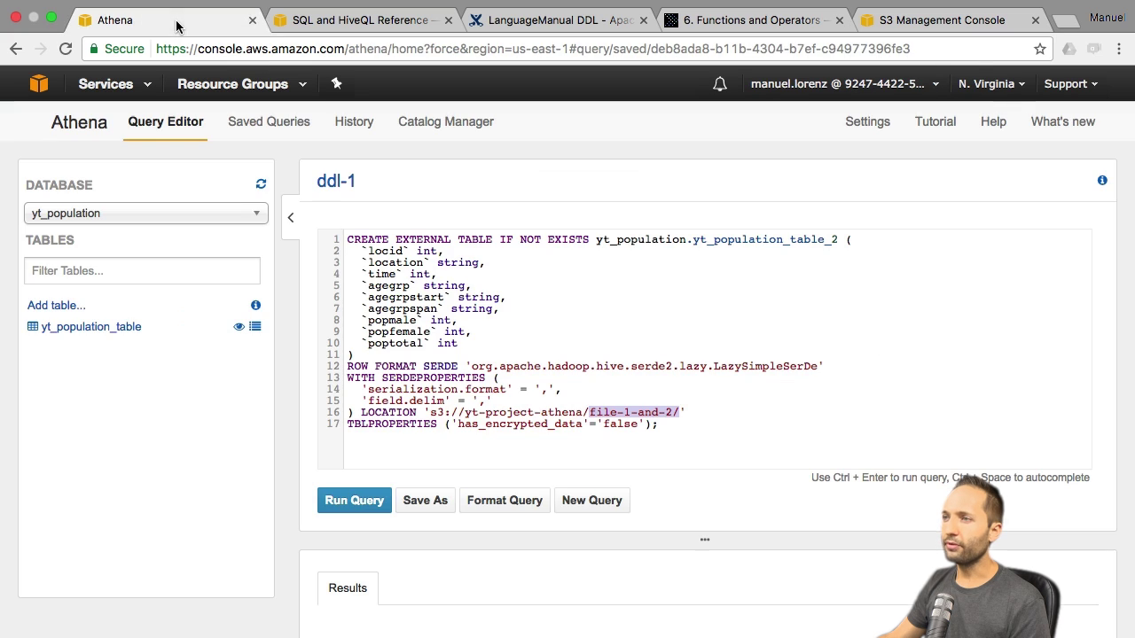
Change the query's LOCATION to s3://yt-project-athena/file-3-clean/
click(625, 413)
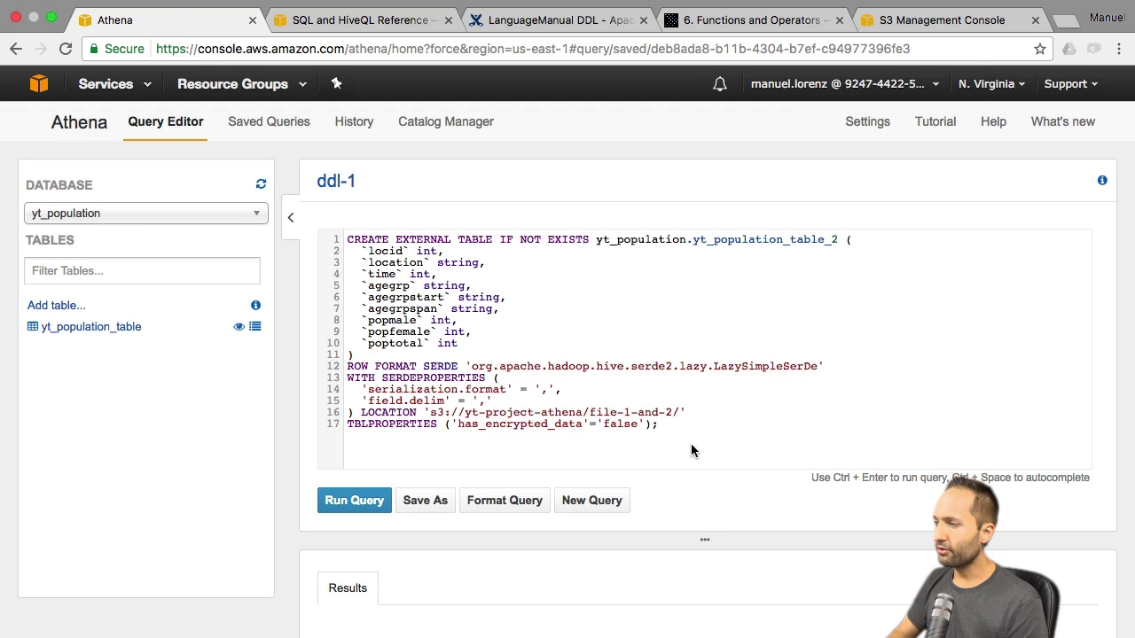
key(BackSpace)
text(3)
key(shift+Right)
key(shift+Right)
key(shift+Right)
key(shift+Right)
key(shift+Right)
text(clean)
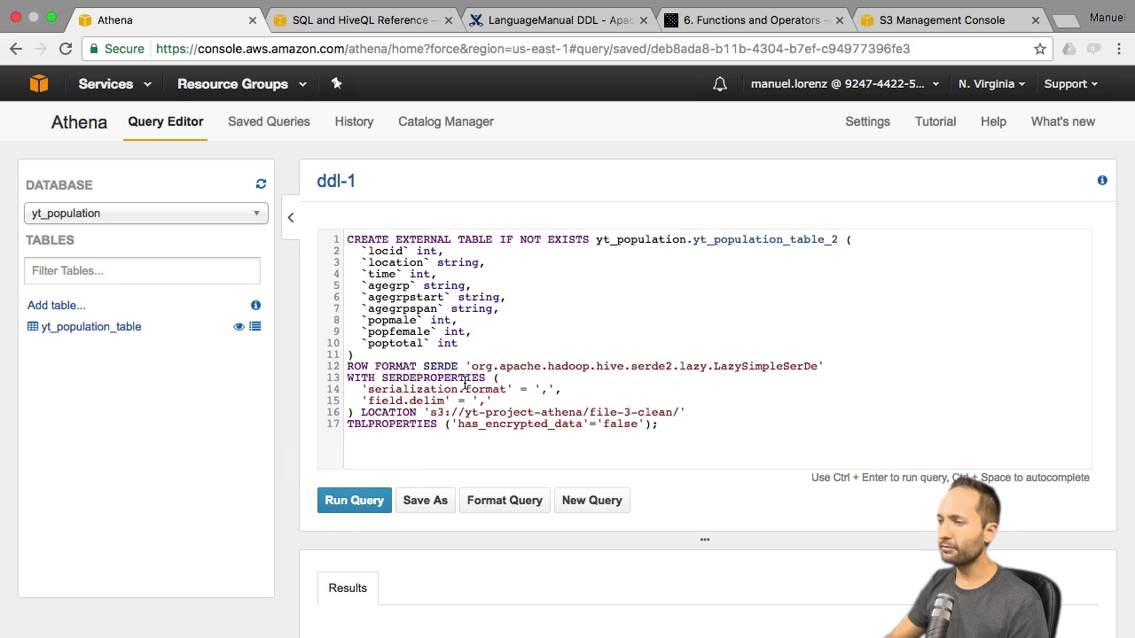
Run the query to create yt_population_table_2 and inspect the new table's columns
key(ctrl+Return)
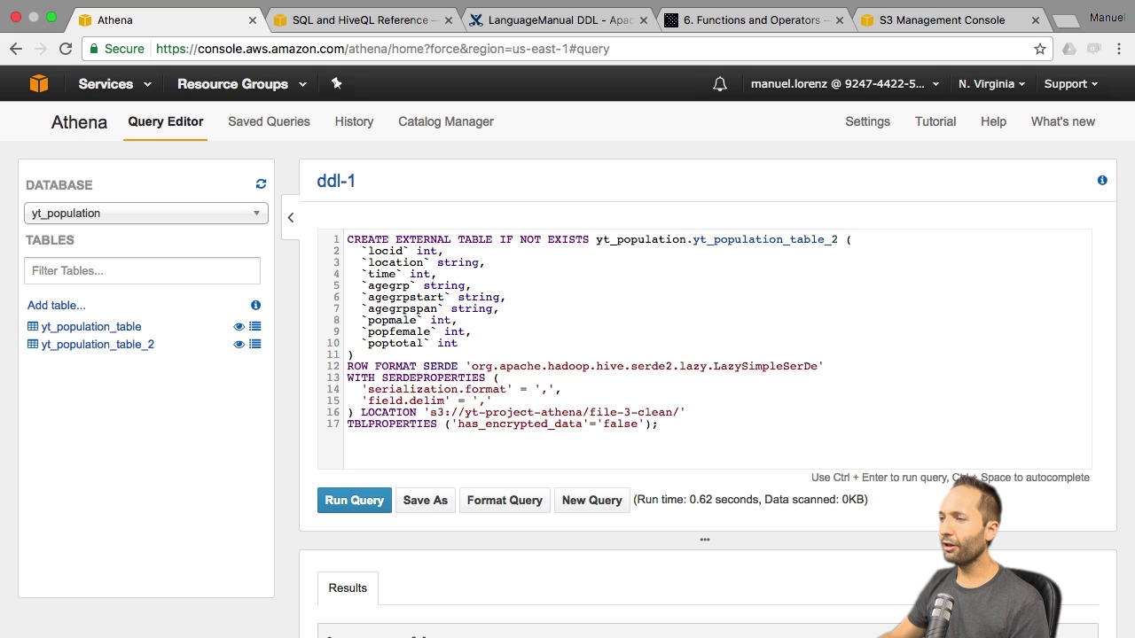
click(129, 353)
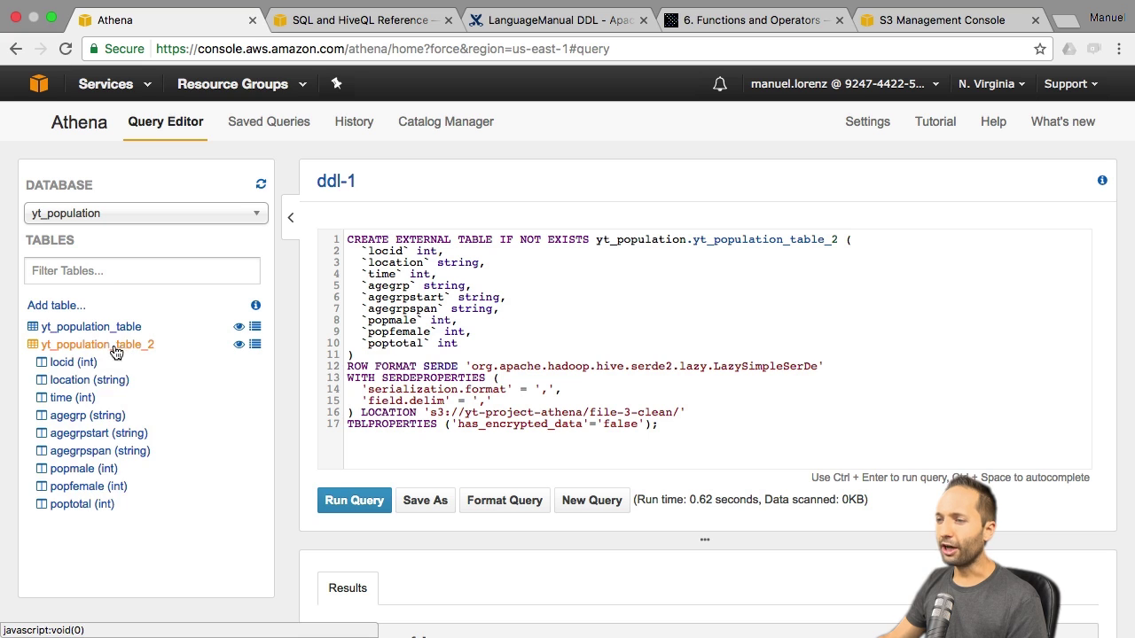
click(116, 353)
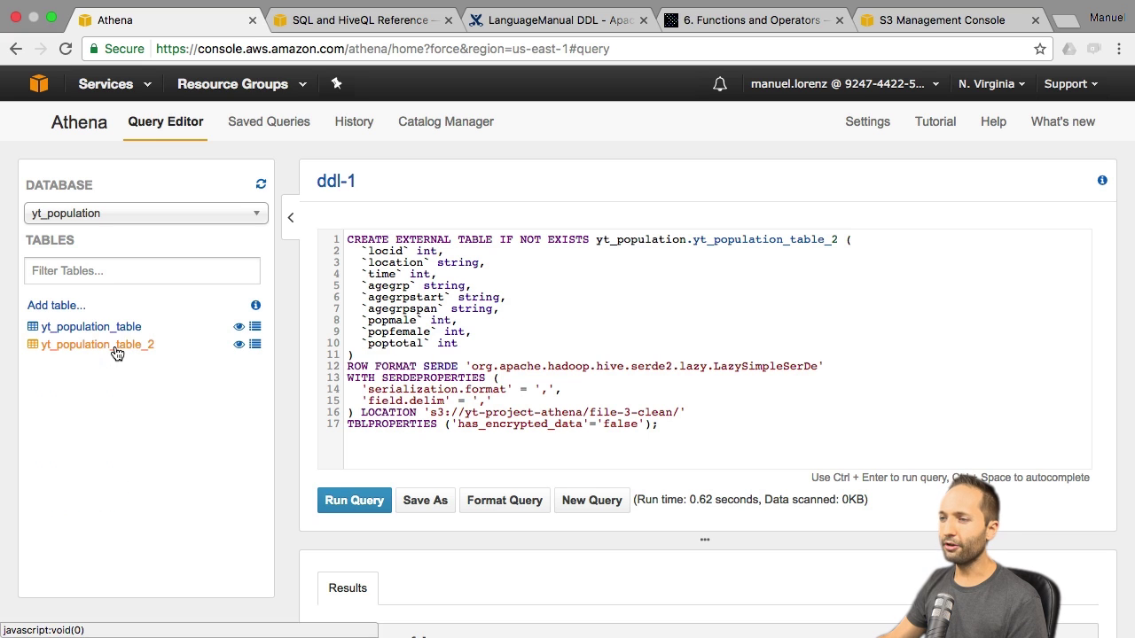
Save the modified query as a separate saved query named ddl-2
click(432, 501)
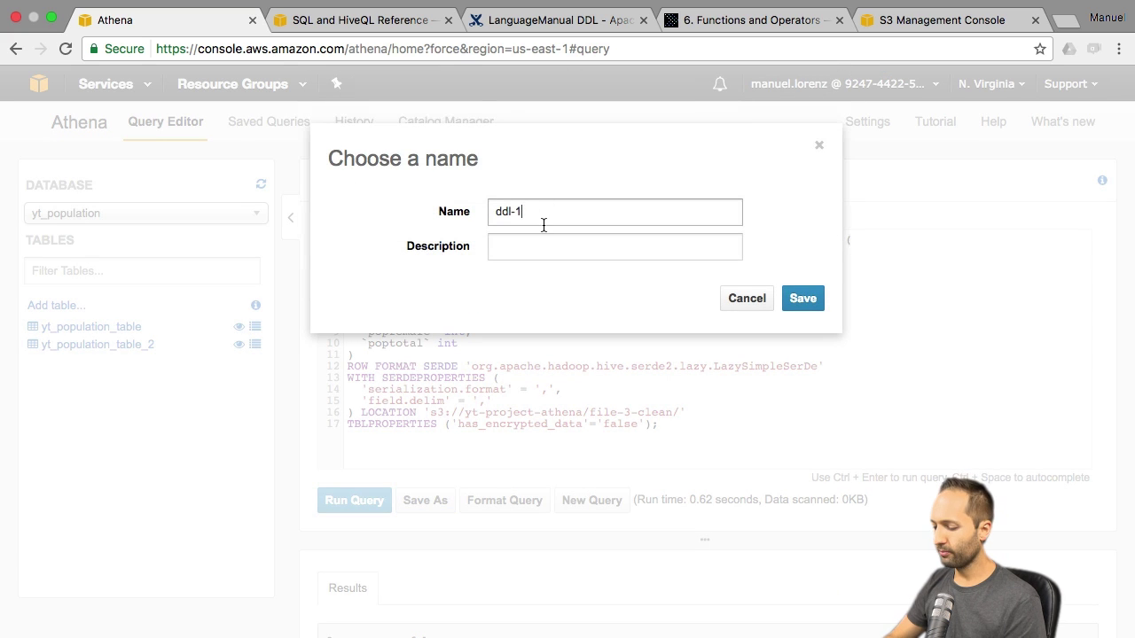
key(BackSpace)
text(2)
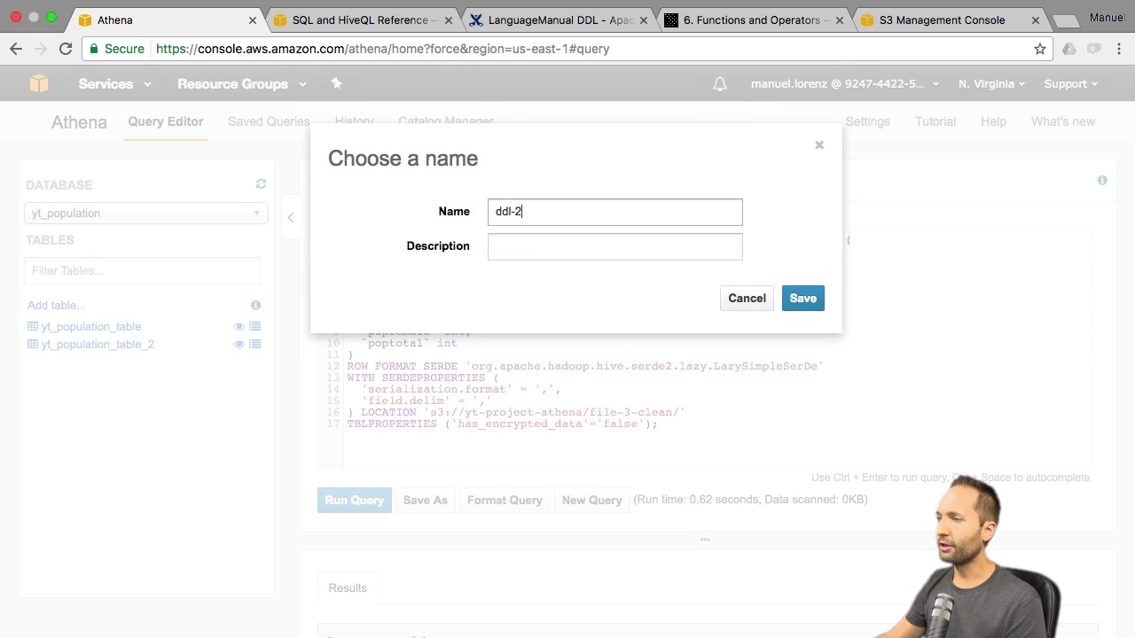
click(803, 299)
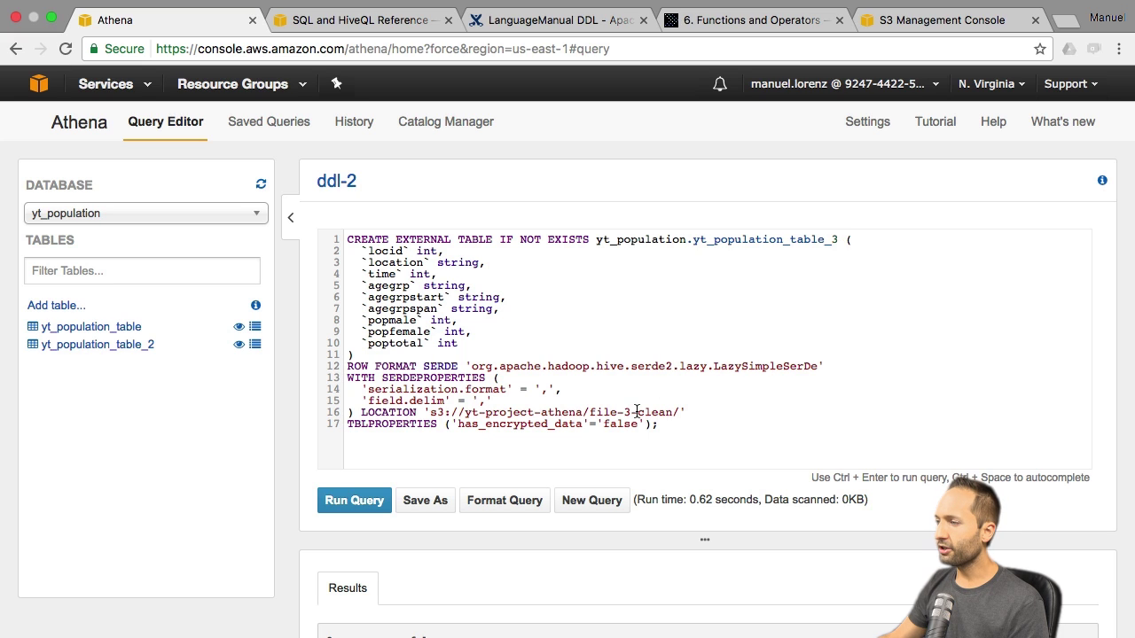
Set the yt_population_table_3 query's LOCATION to s3://yt-project-athena/file-3-error/, check that folder in S3, and run the query
drag(639, 416, 658, 414)
text(error)
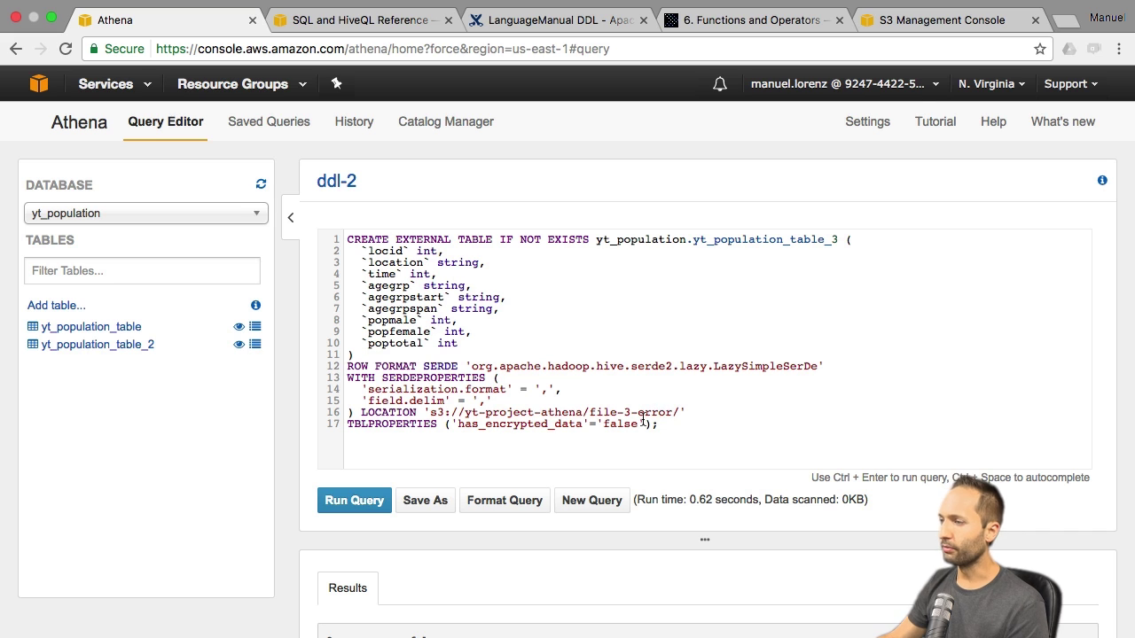
click(932, 25)
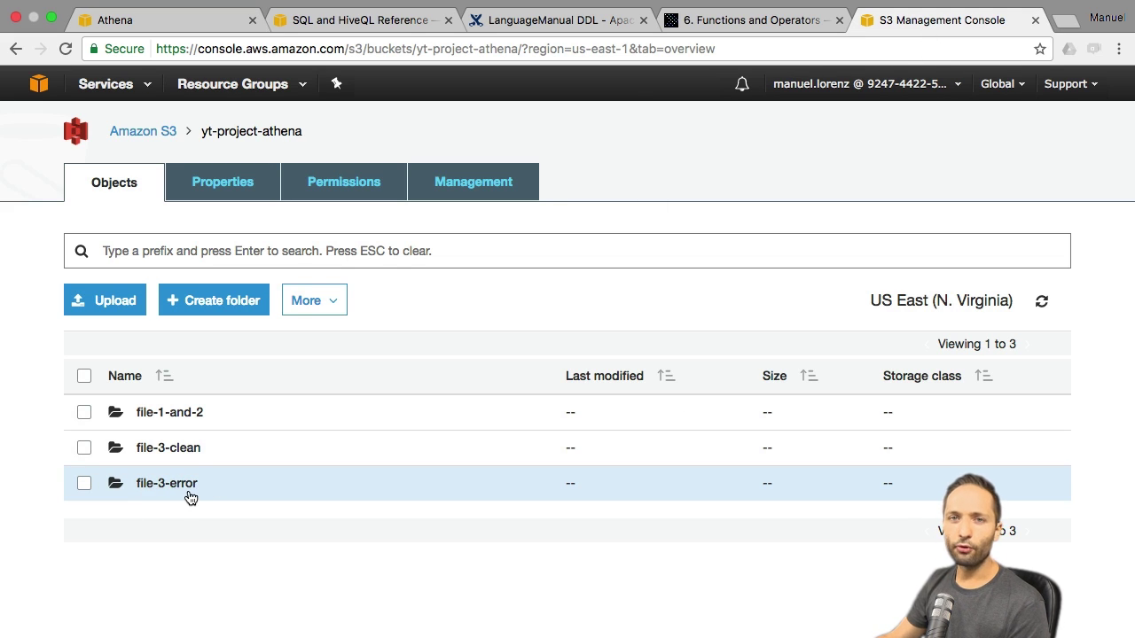
click(191, 27)
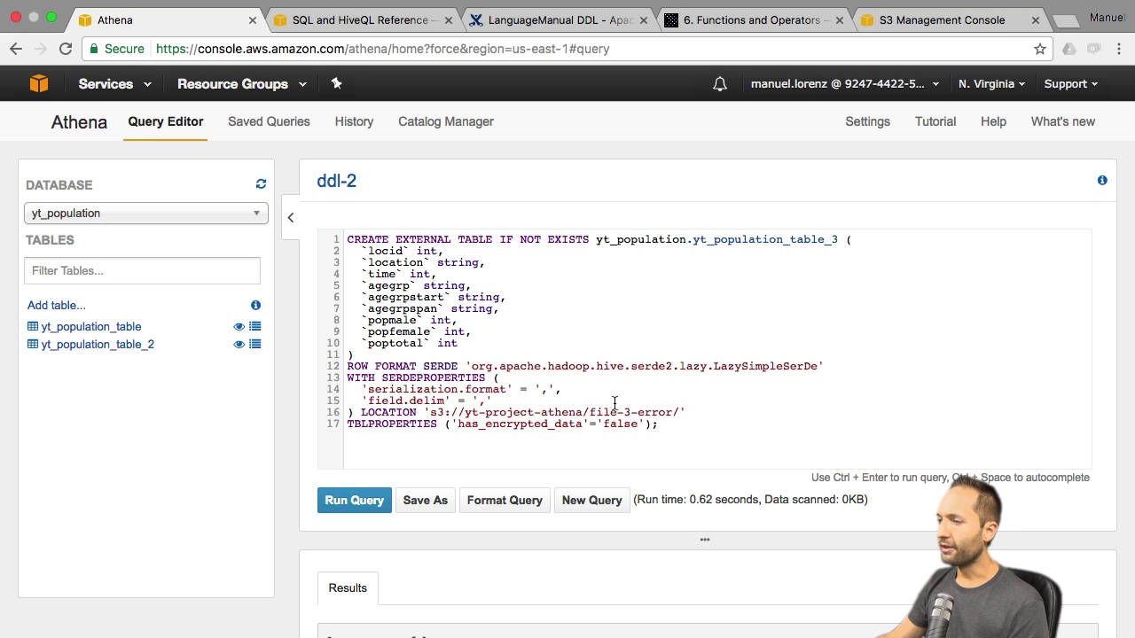
key(ctrl+Return)
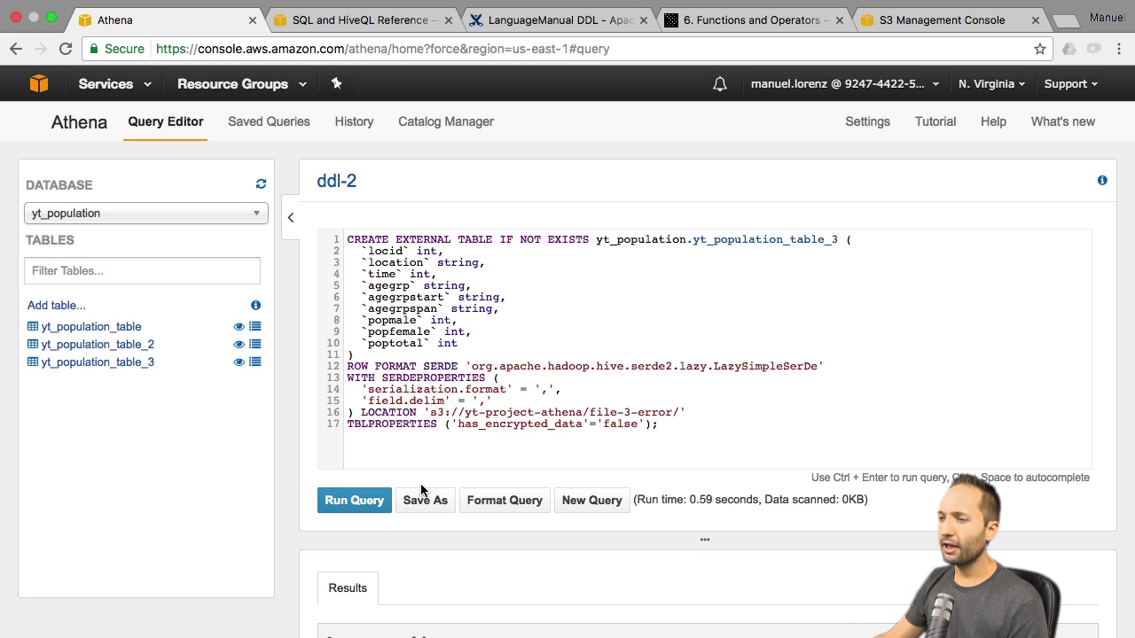
Save the query for the third table under the name ddl-3
click(440, 500)
click(551, 209)
key(BackSpace)
text(3)
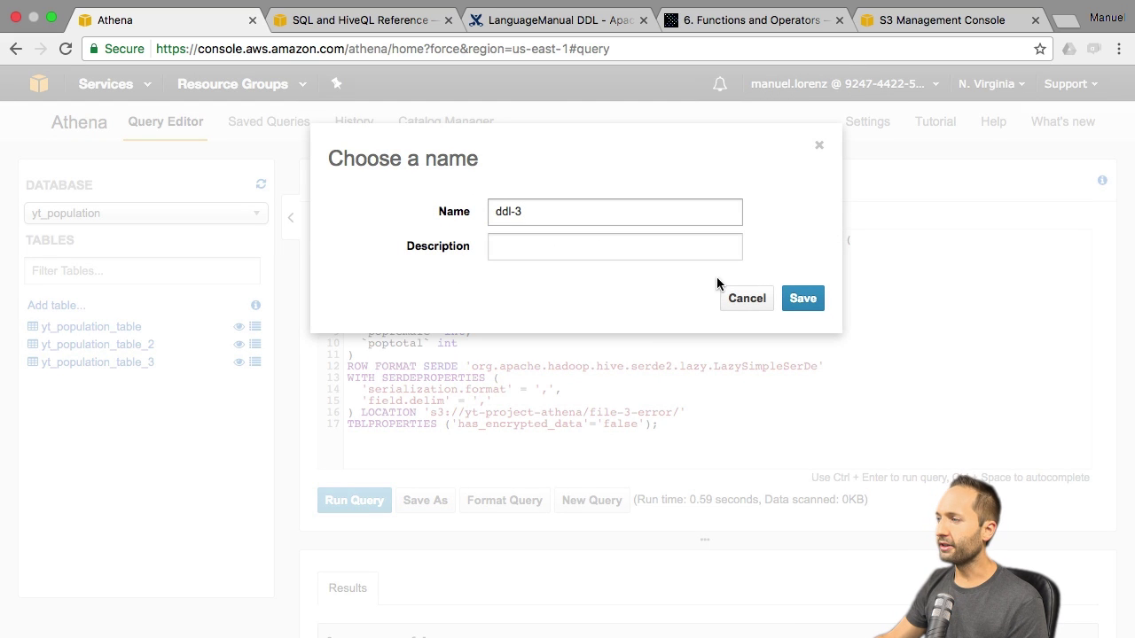
click(801, 298)
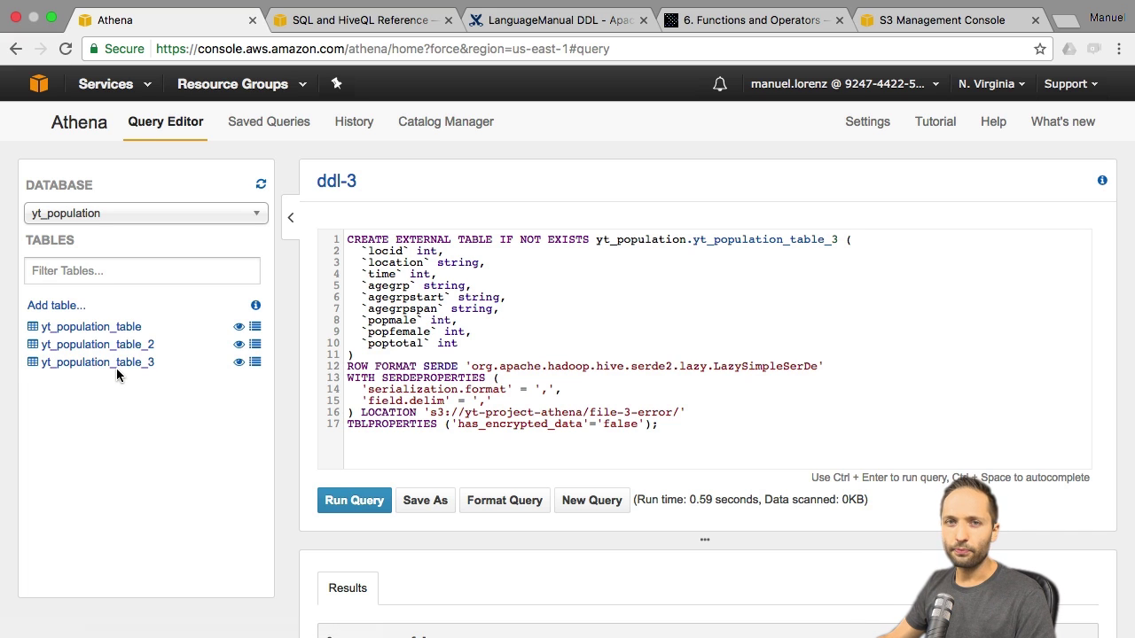
List the yt_population database's tables in the catalog, select yt_population_table_3 as the drop candidate, and return to query editing
click(462, 133)
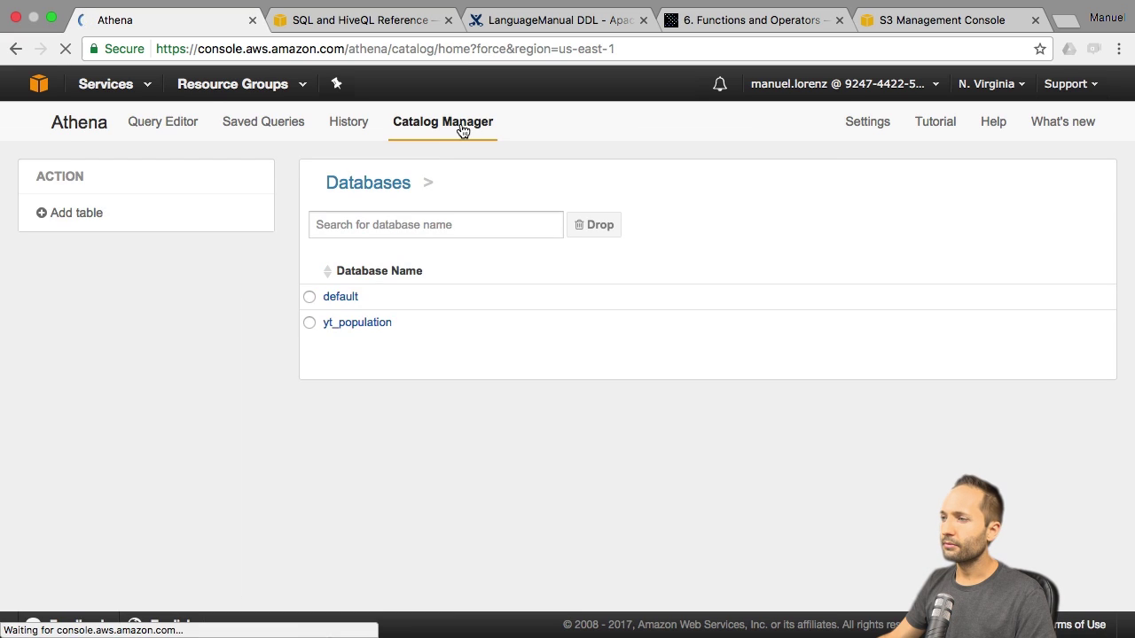
click(363, 325)
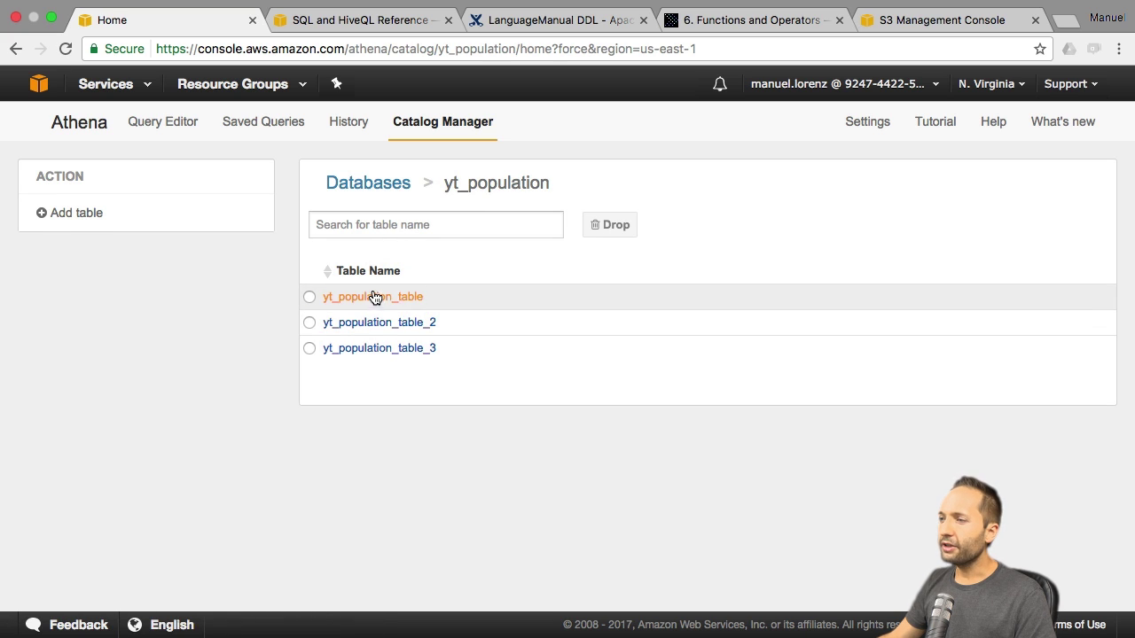
click(311, 349)
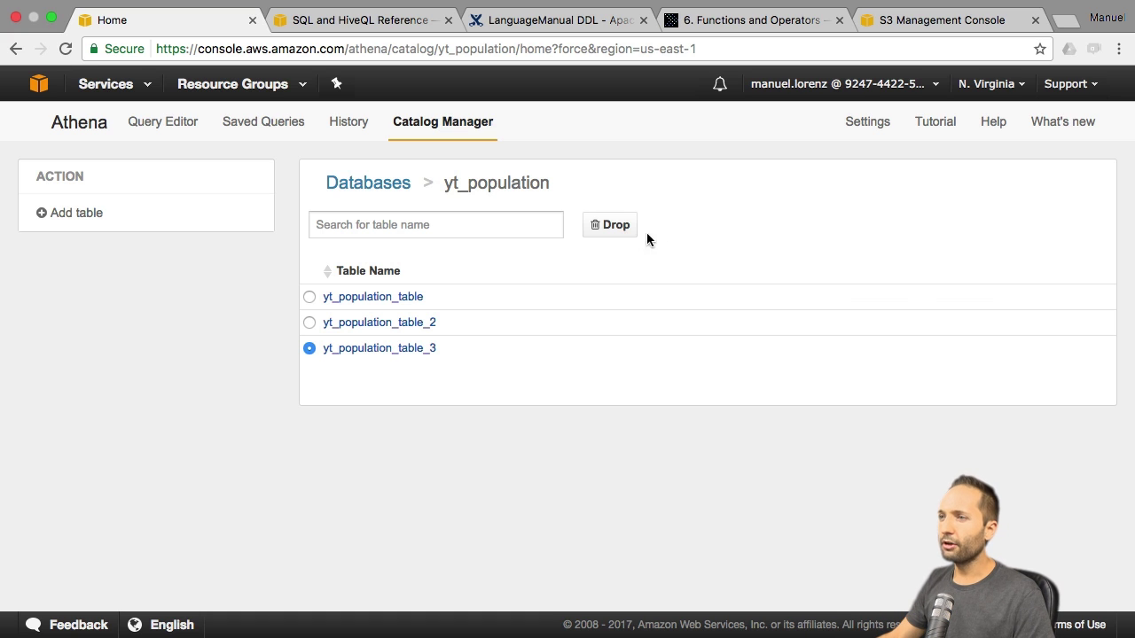
click(169, 134)
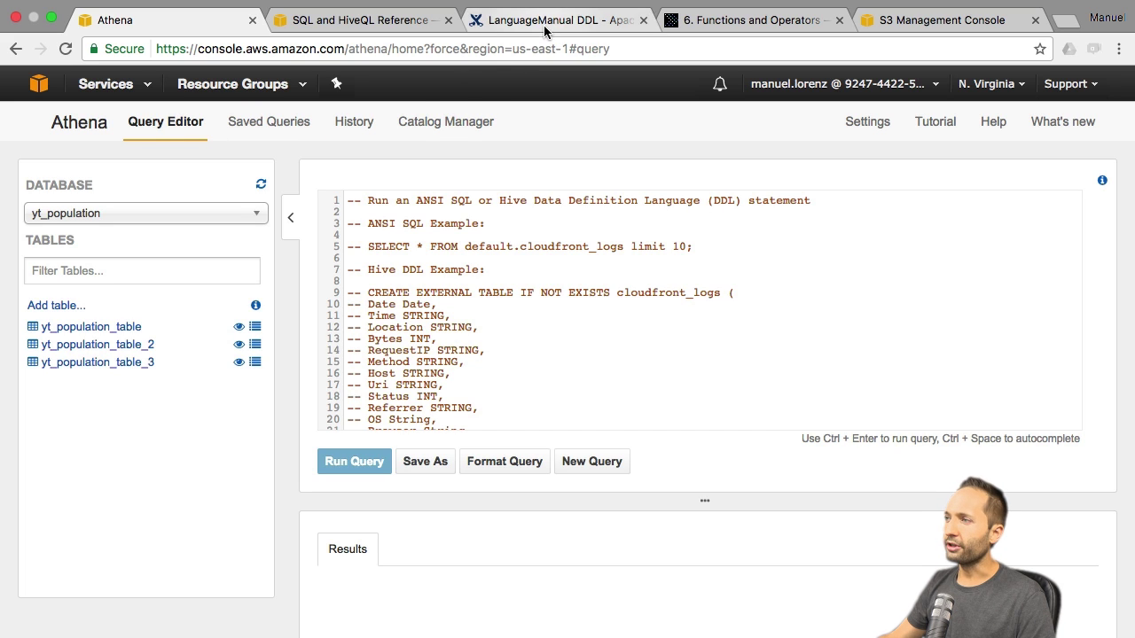
Find the Drop Table syntax in the Hive LanguageManual DDL page and copy the statement
click(549, 23)
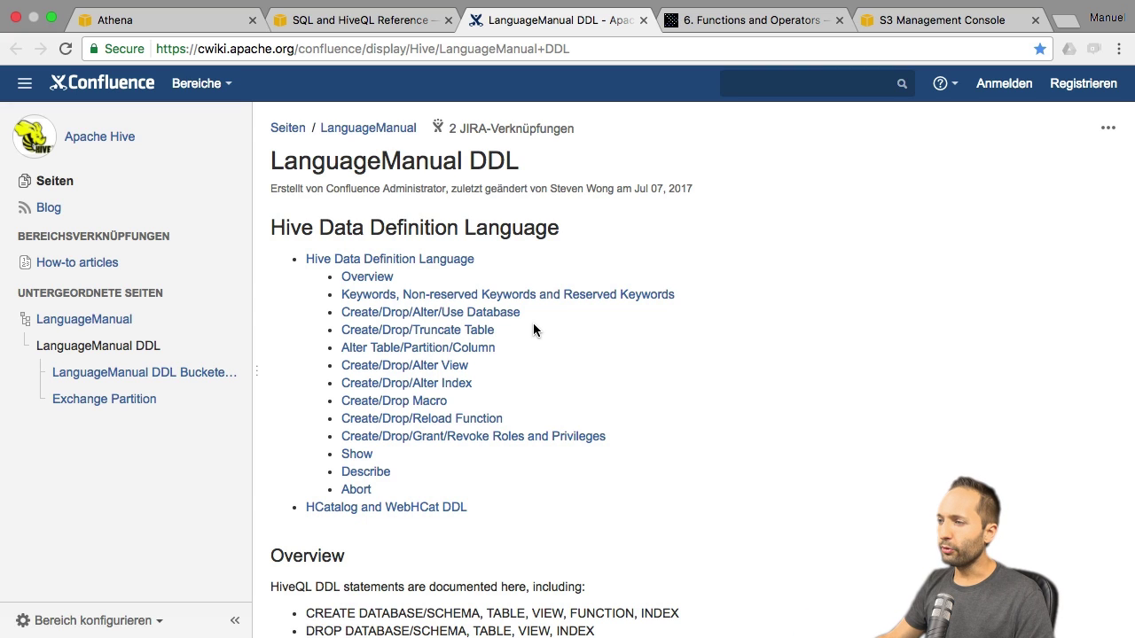
click(438, 333)
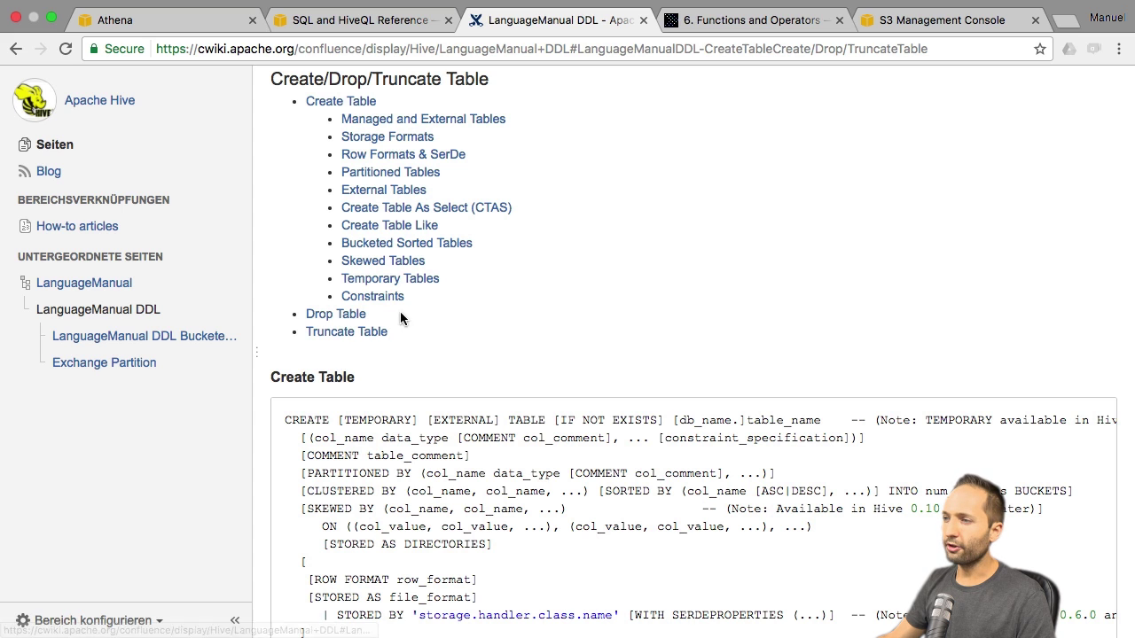
click(337, 315)
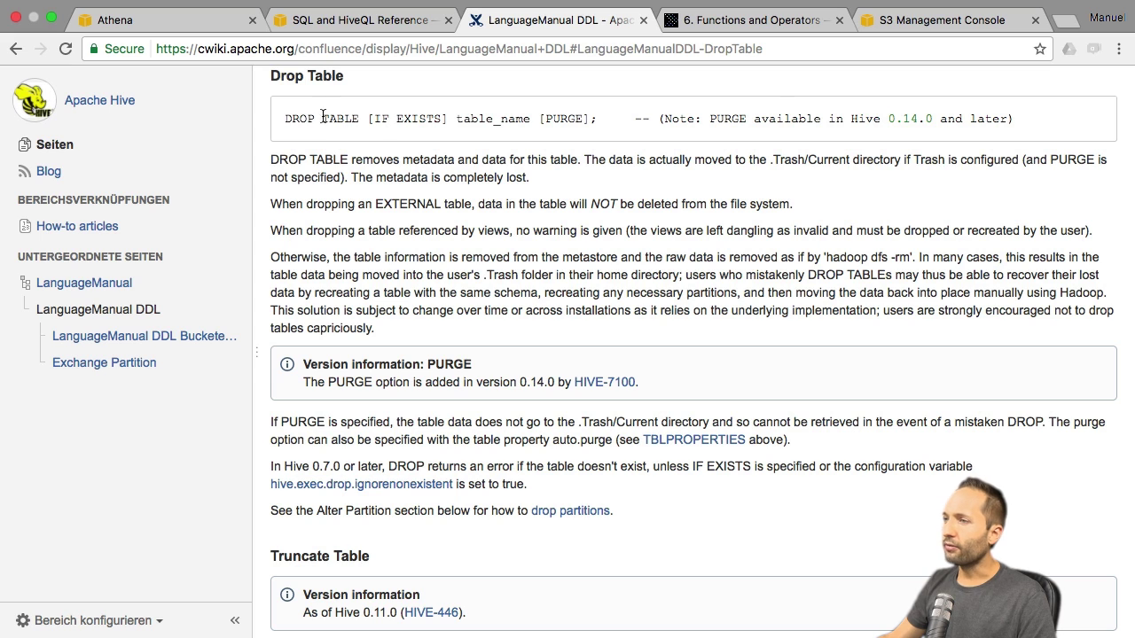
drag(286, 116, 588, 118)
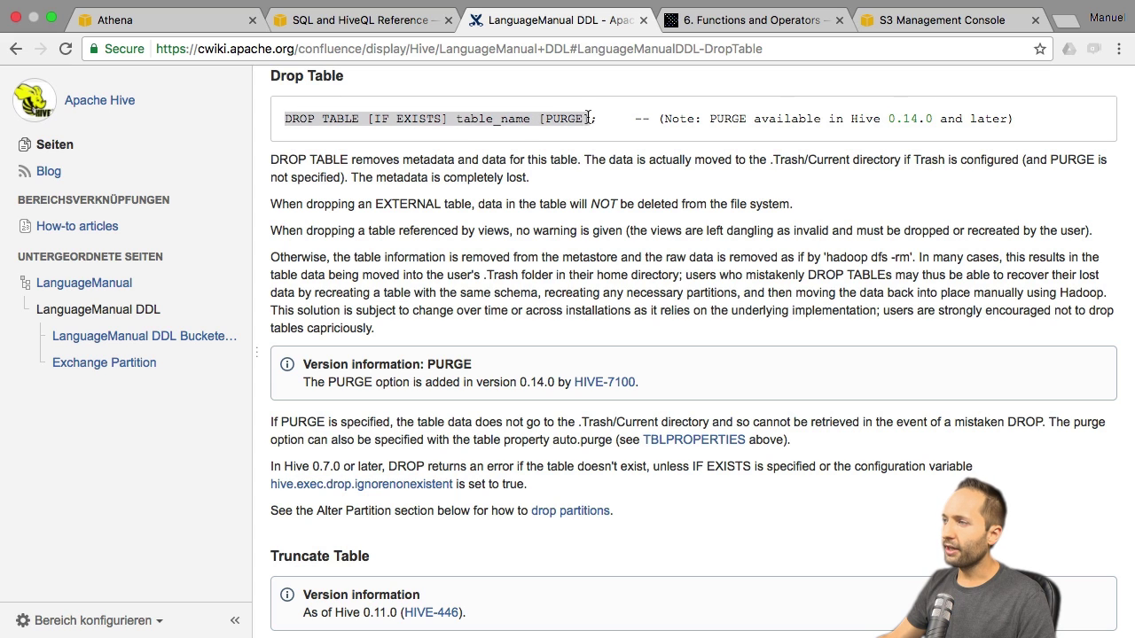
Replace the sample text in the Athena query with the copied DROP TABLE statement and remove its [IF EXISTS] clause
click(170, 19)
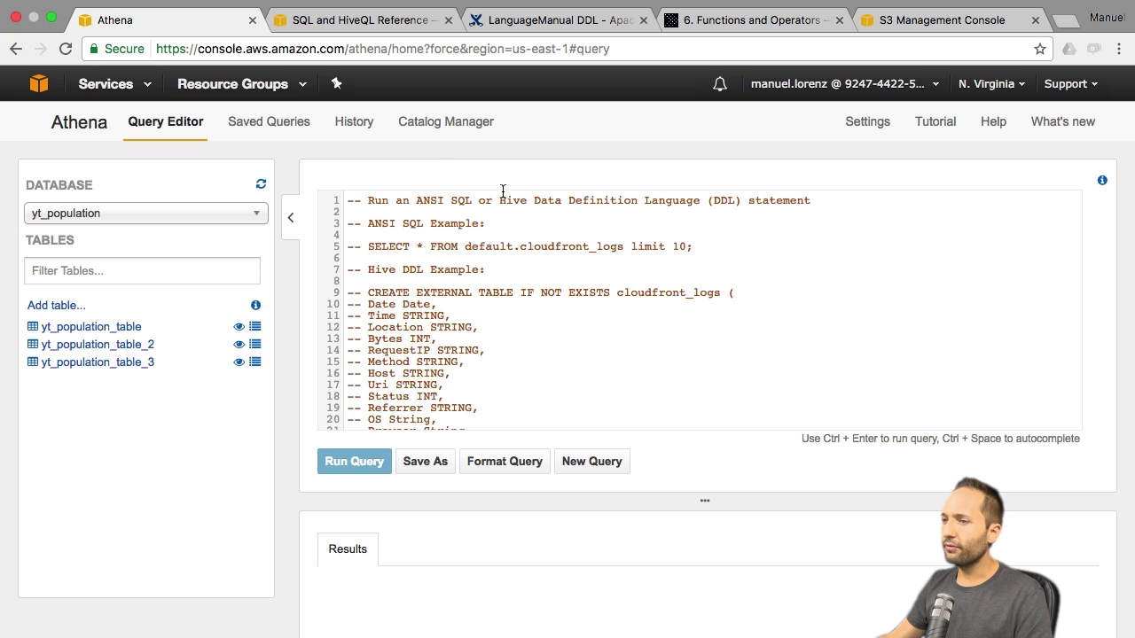
click(431, 208)
key(super+a)
key(BackSpace)
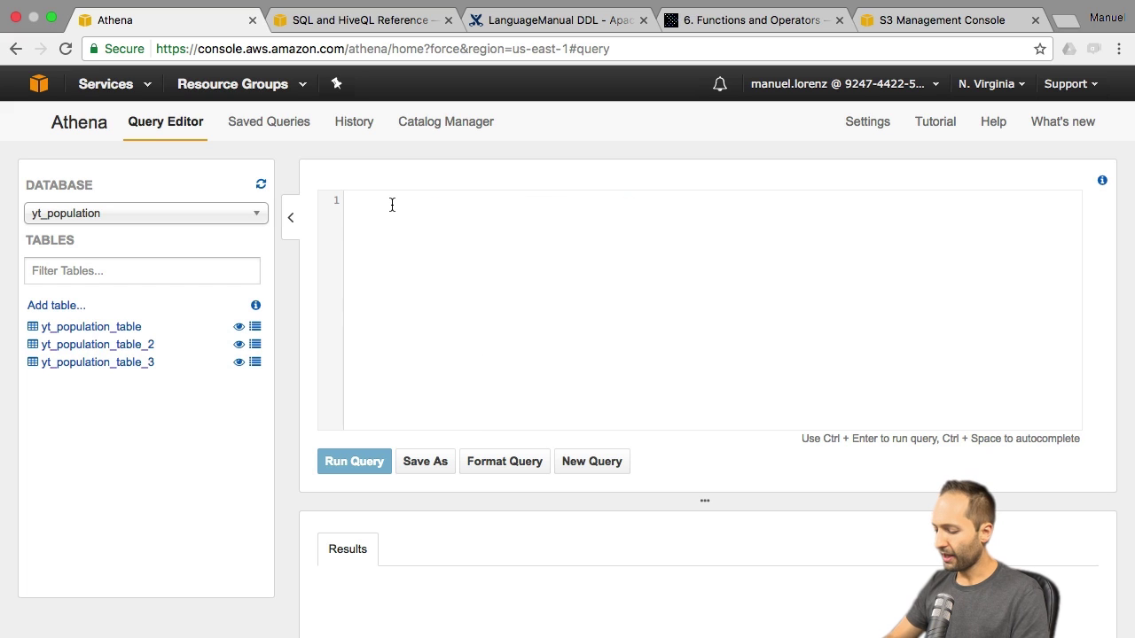
text(DROP TABLE [IF EXISTS] table_name [PURGE];)
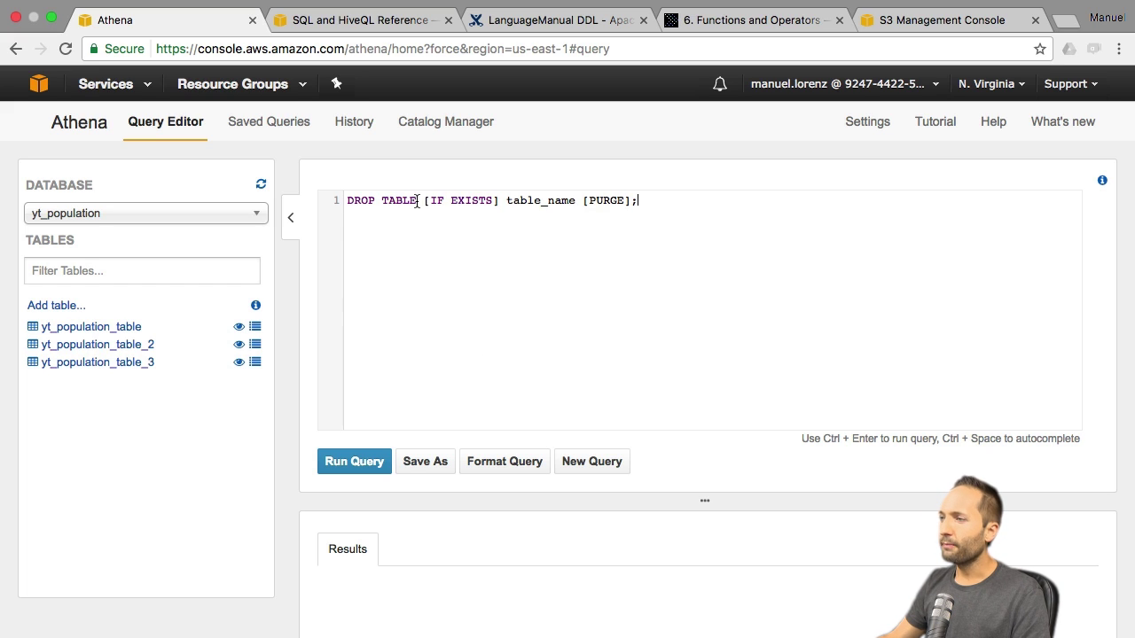
drag(420, 201, 497, 202)
key(BackSpace)
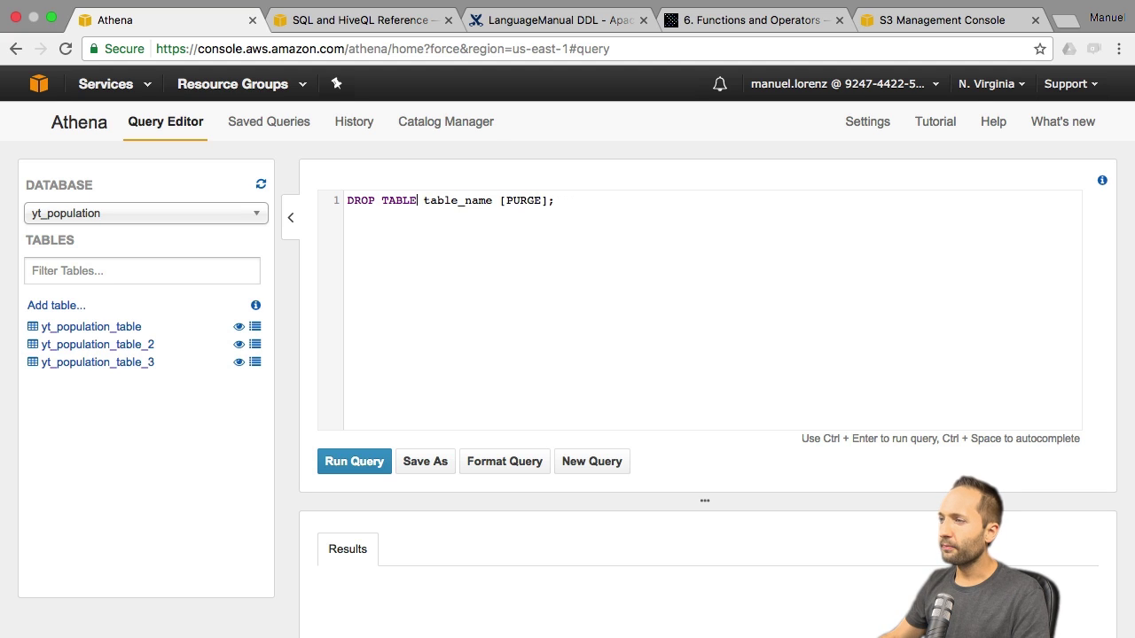
Complete the statement as DROP TABLE yt_population_table_3 PURGE; and run it
drag(425, 201, 486, 200)
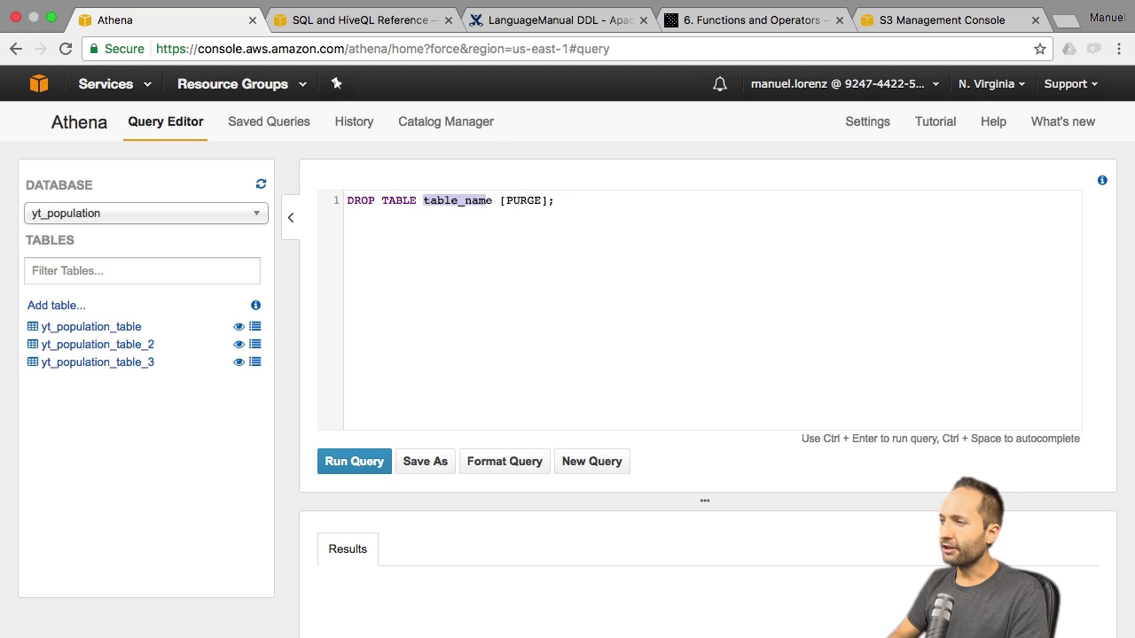
text(yt)
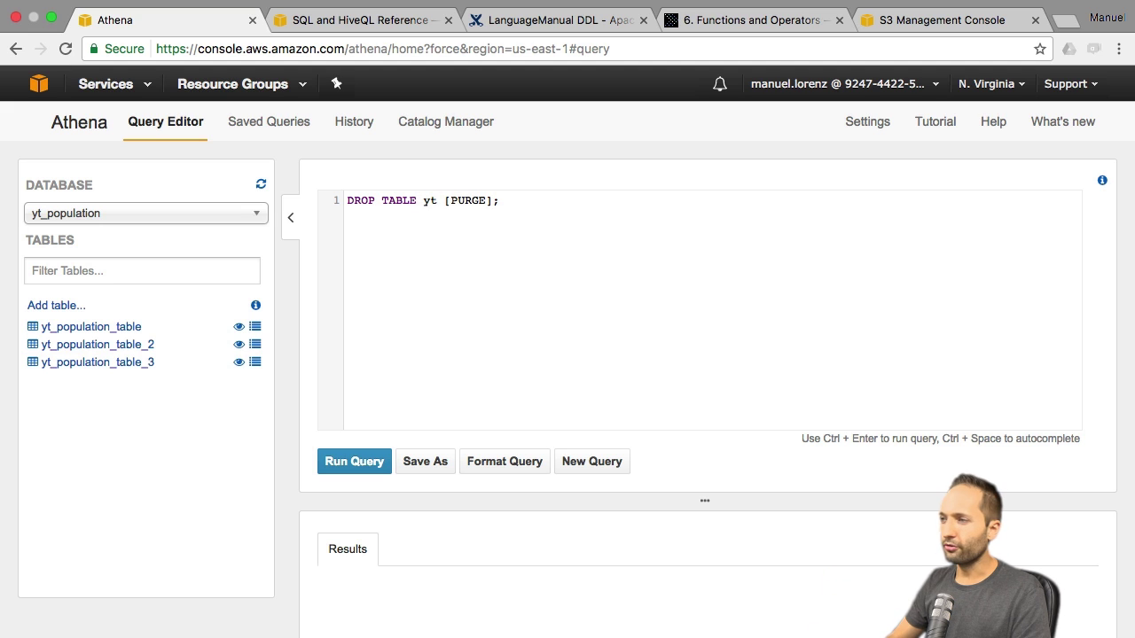
key(ctrl+space)
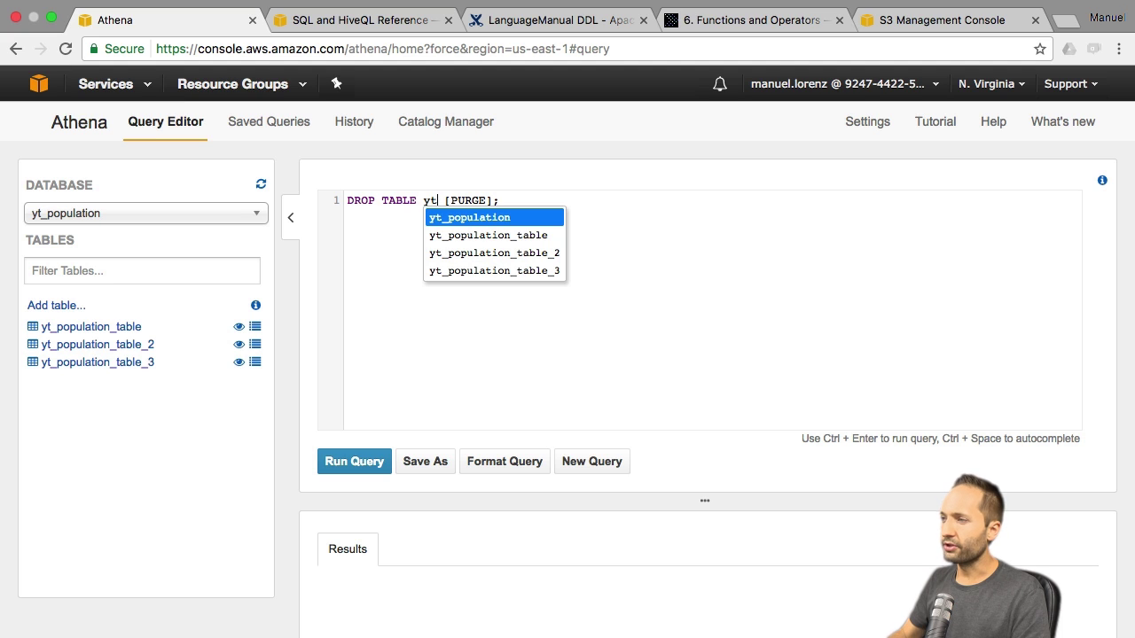
key(Down)
key(Down)
key(Down)
key(Up)
key(Up)
key(Down)
key(Down)
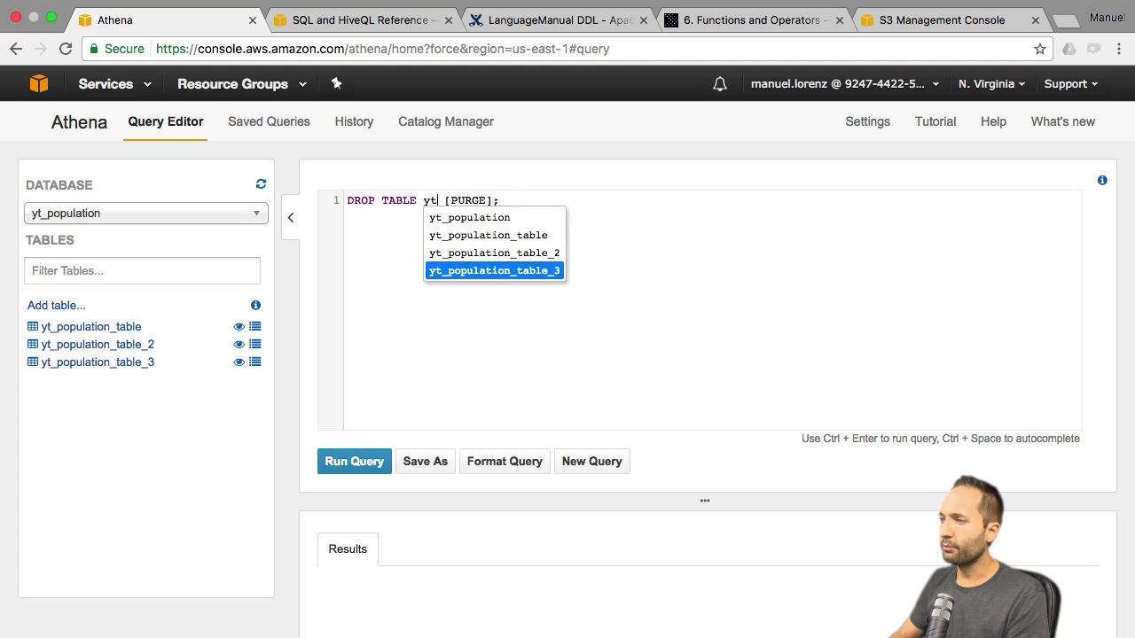
key(Return)
key(BackSpace)
key(BackSpace)
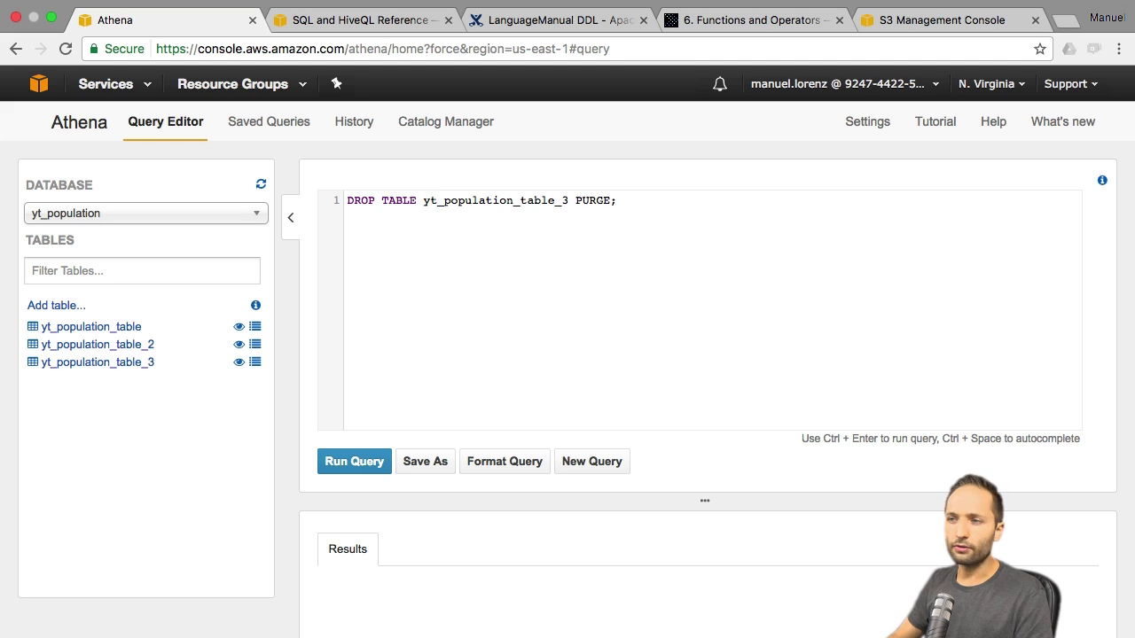
key(ctrl+Return)
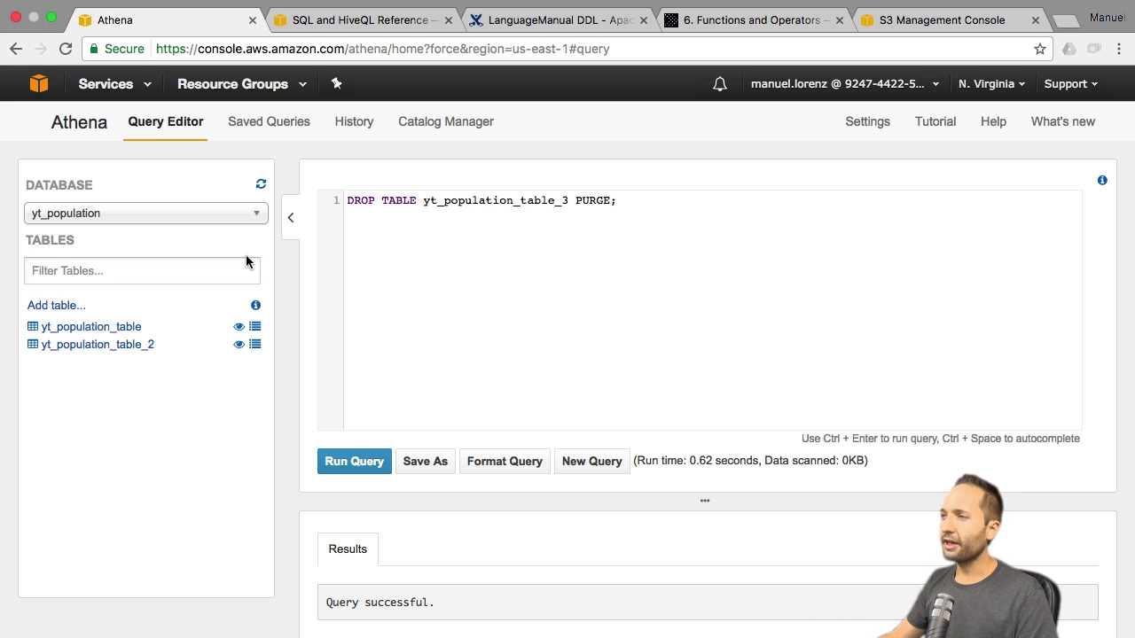
Select the yt_population database in the catalog to examine the option for dropping it, and return to query editing
click(432, 127)
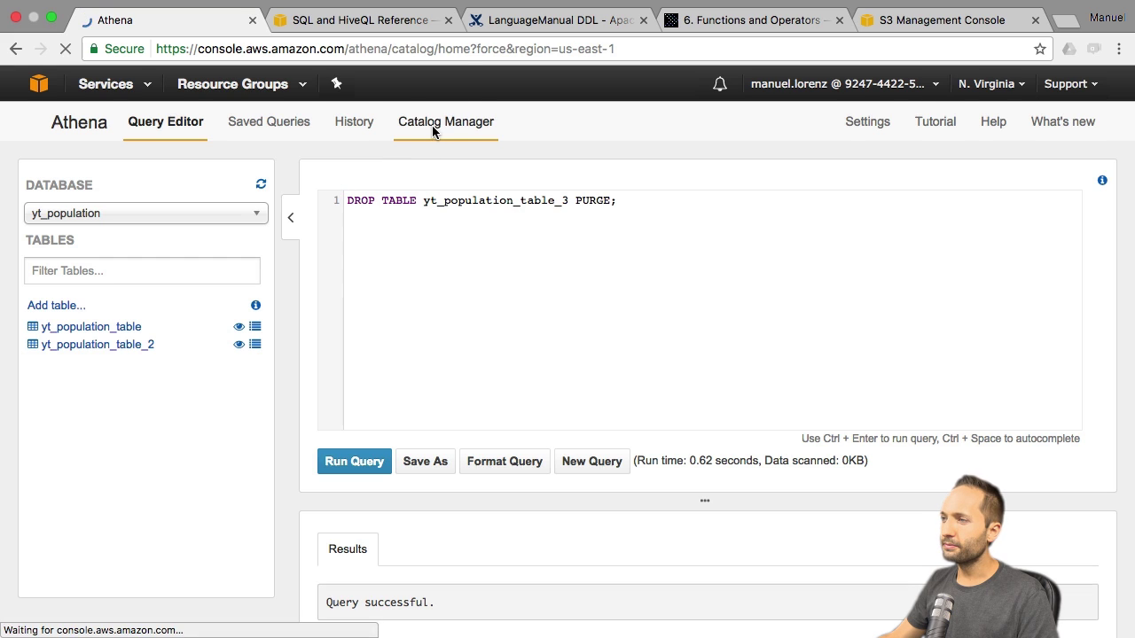
click(310, 324)
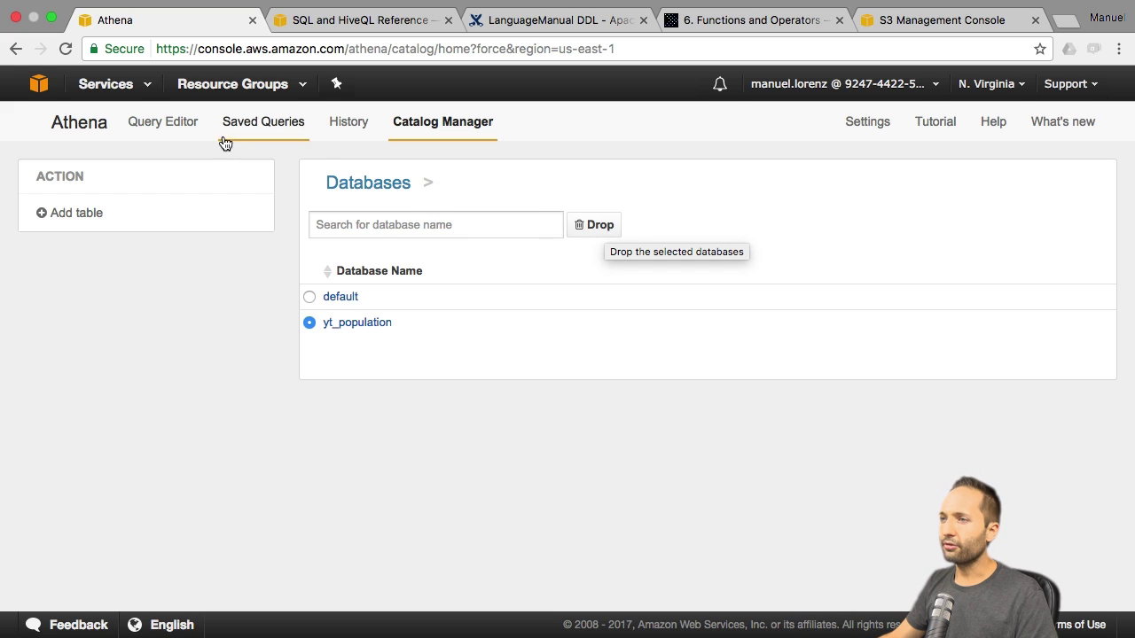
click(169, 130)
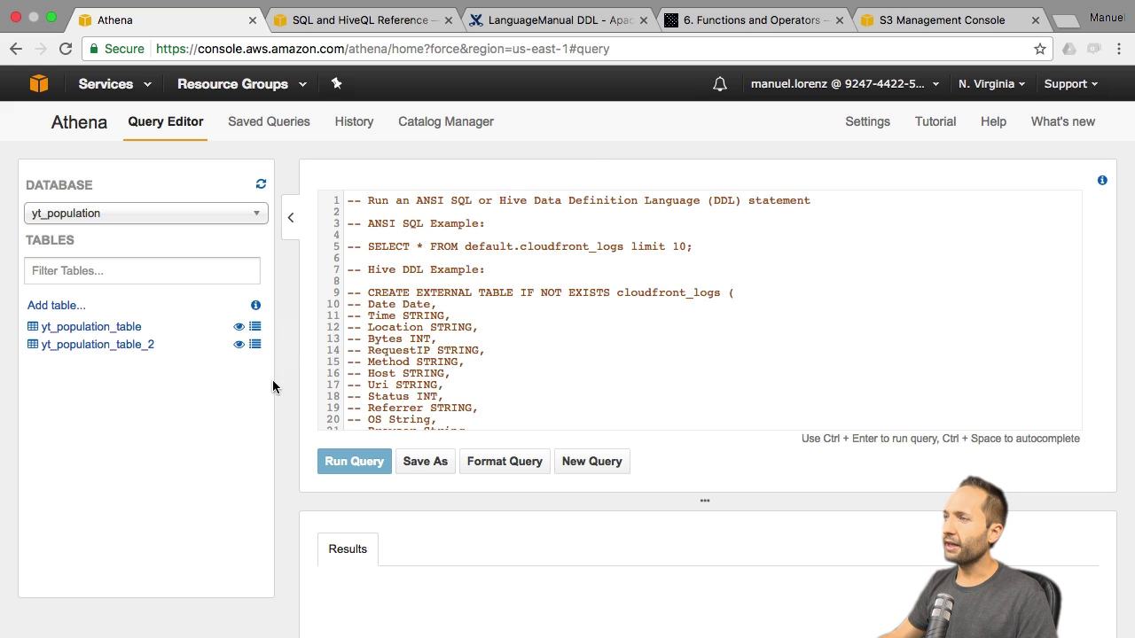
Find the Drop Database syntax in the Hive LanguageManual DDL page and copy the statement
click(594, 25)
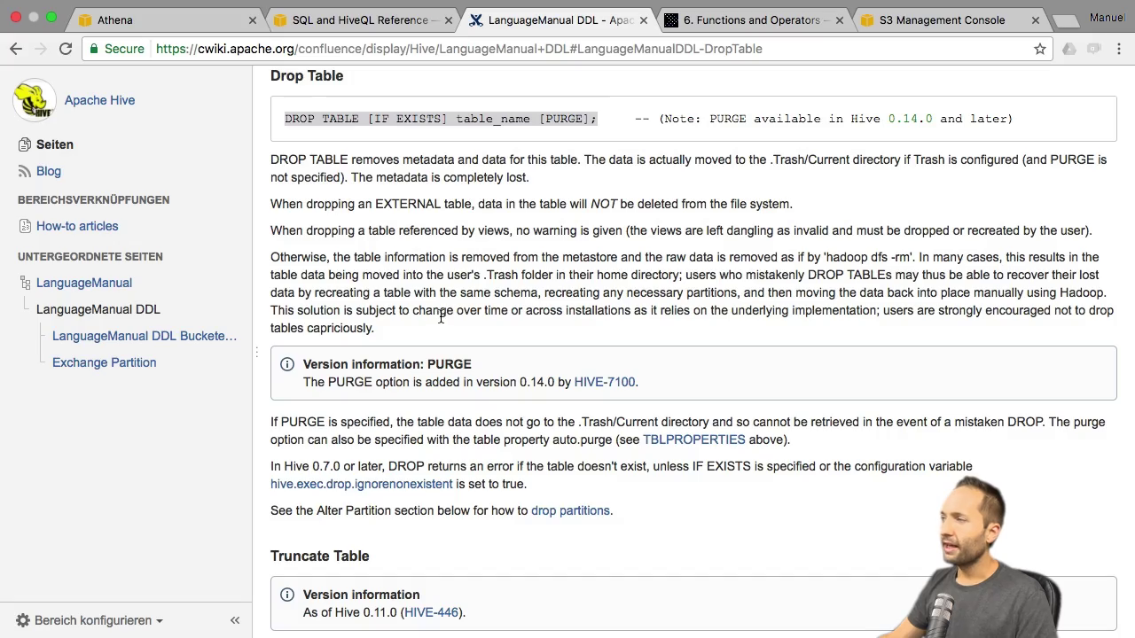
scroll(652, 315, up, 20)
scroll(634, 340, up, 15)
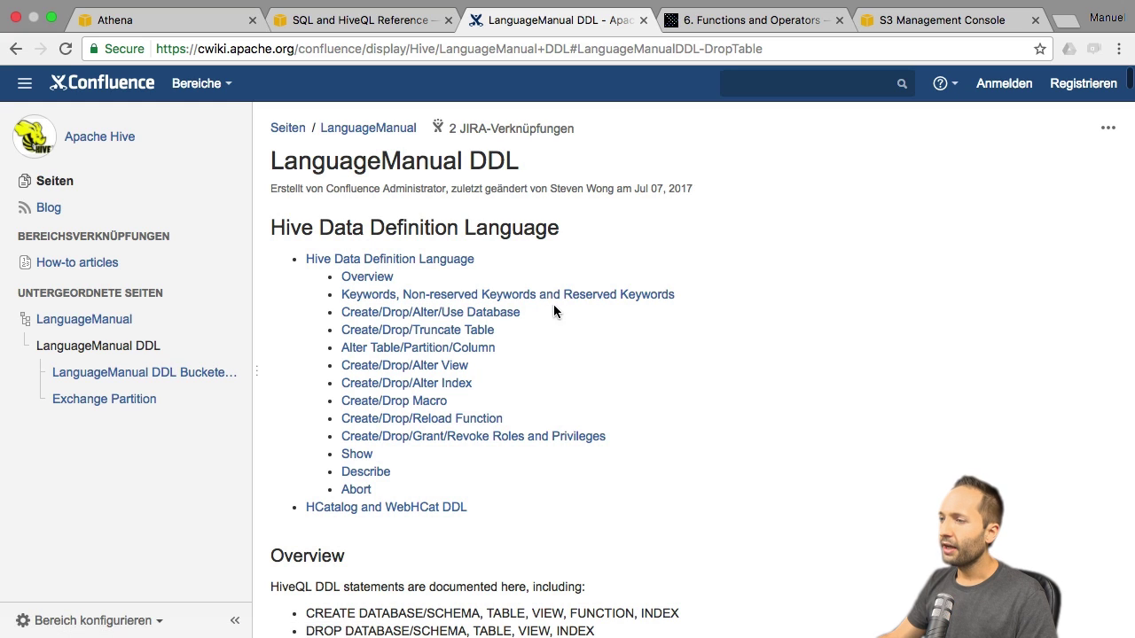
click(442, 312)
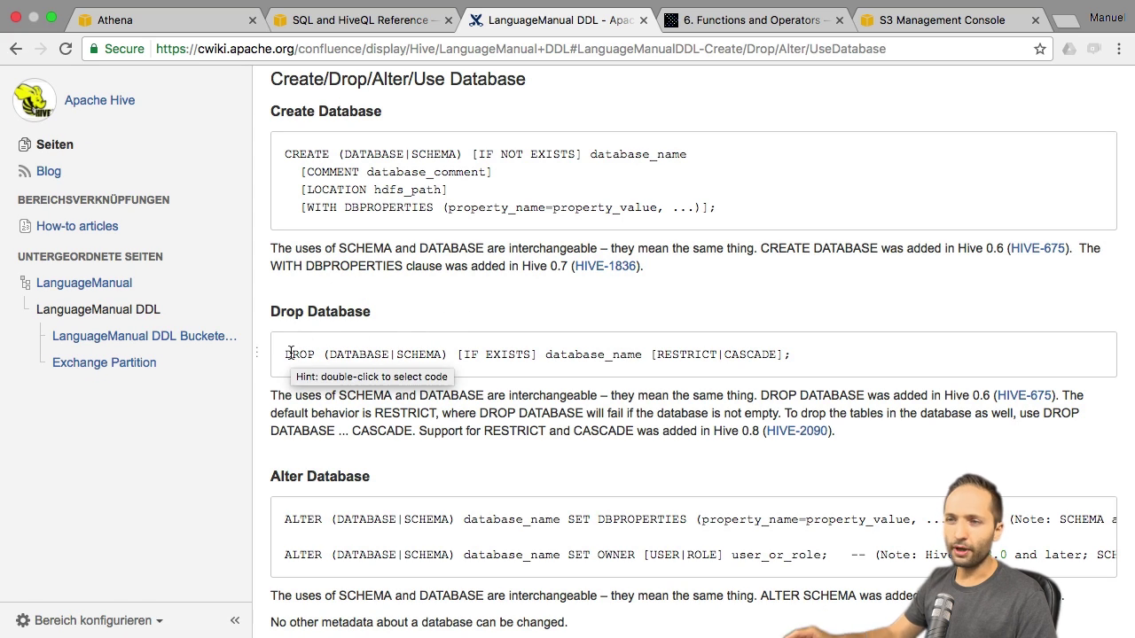
drag(290, 353, 801, 348)
key(super+c)
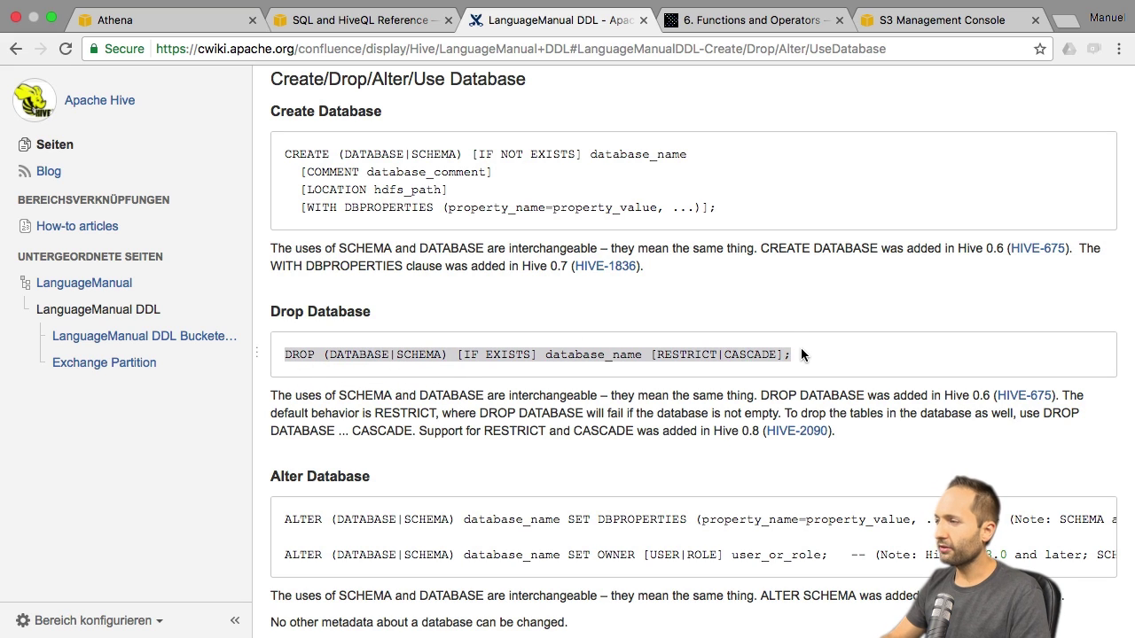
Replace the sample text in the Athena query with the copied DROP DATABASE statement
click(200, 26)
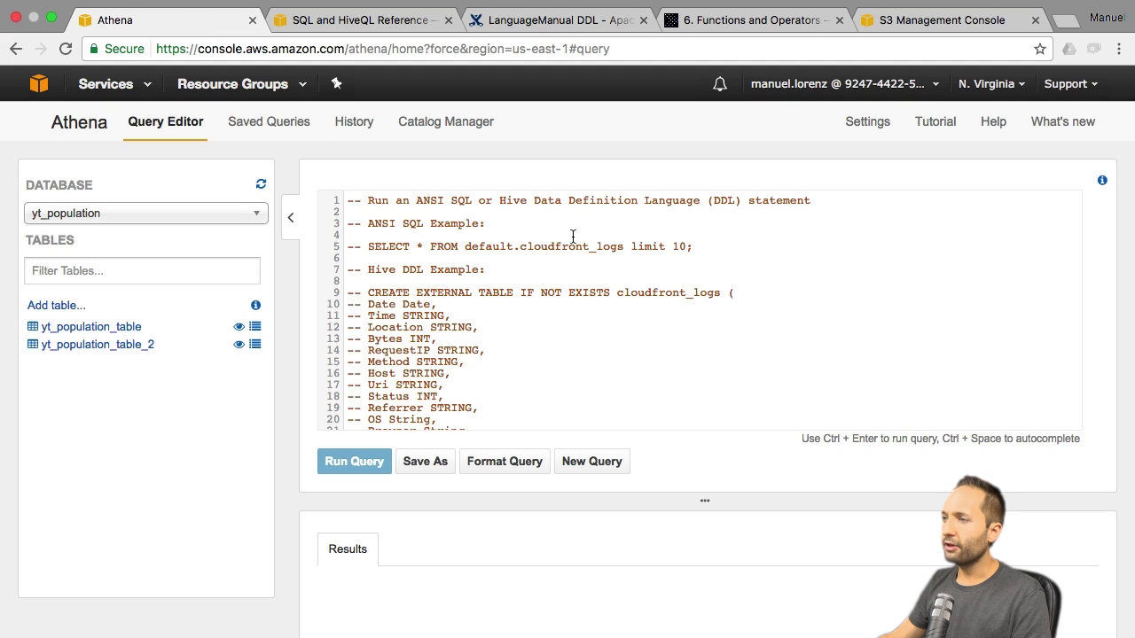
click(421, 206)
key(super+v)
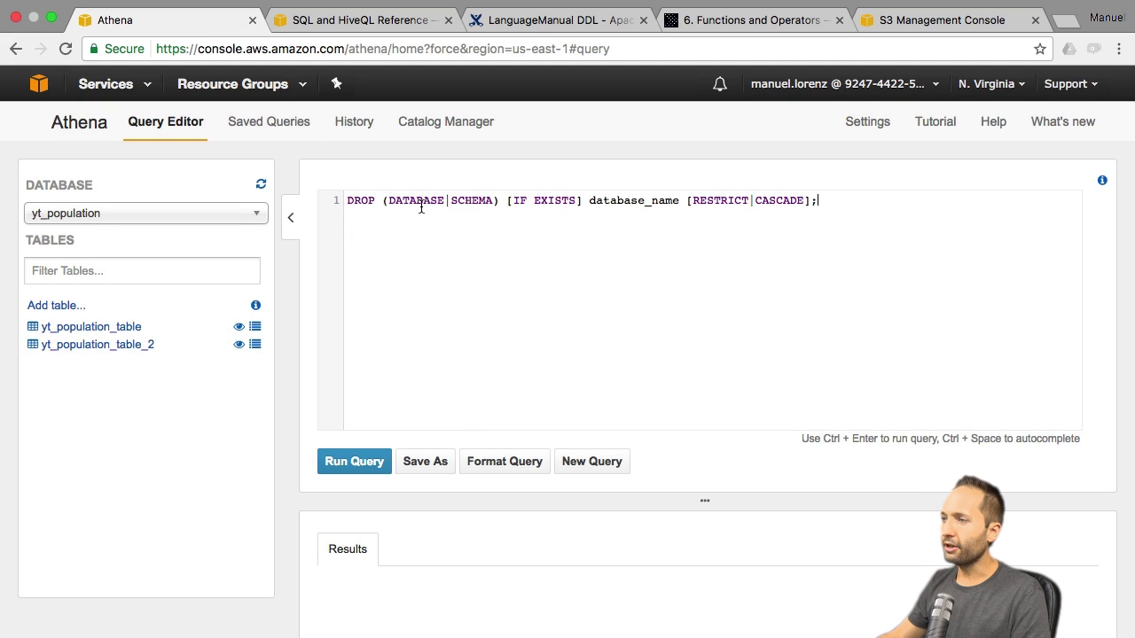
Reduce (DATABASE|SCHEMA) to DATABASE in the statement and remove the [IF EXISTS] clause
click(387, 201)
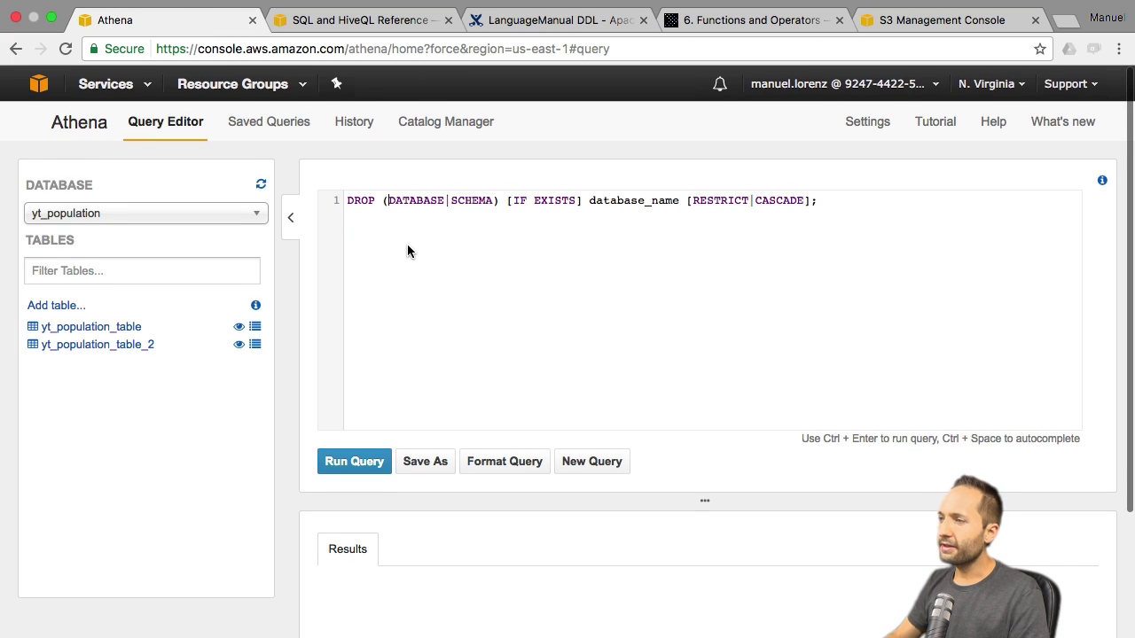
key(BackSpace)
drag(501, 201, 449, 200)
key(BackSpace)
key(BackSpace)
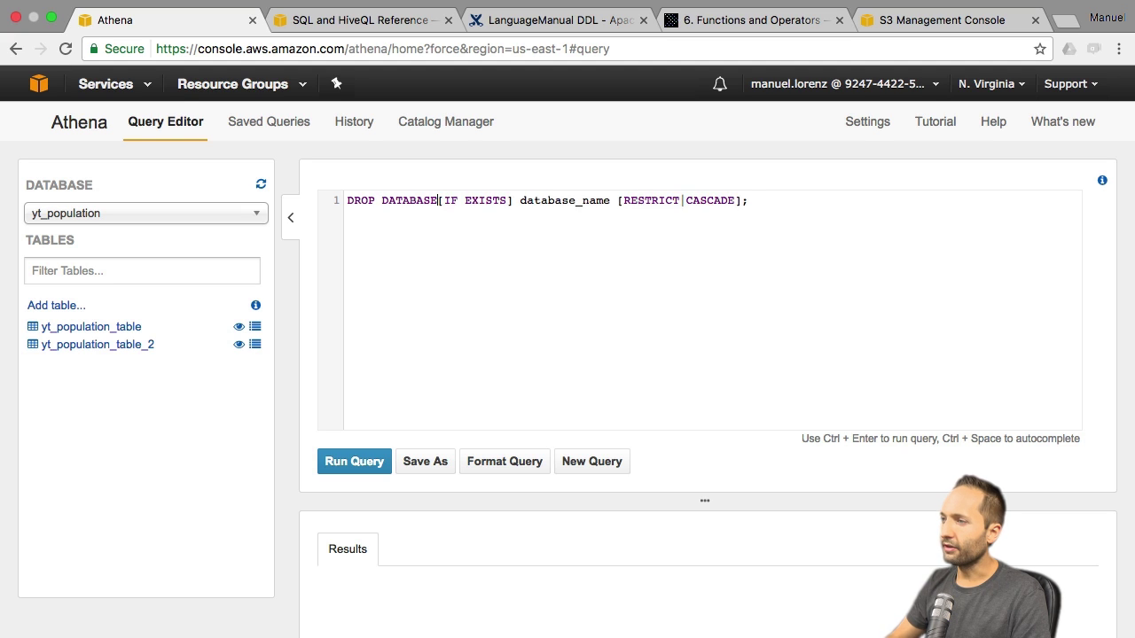
key(shift+Right)
key(shift+Right)
key(shift+Right)
key(shift+Right)
key(shift+Right)
key(shift+Right)
key(shift+Right)
key(shift+Right)
key(shift+Right)
key(shift+Right)
key(shift+Right)
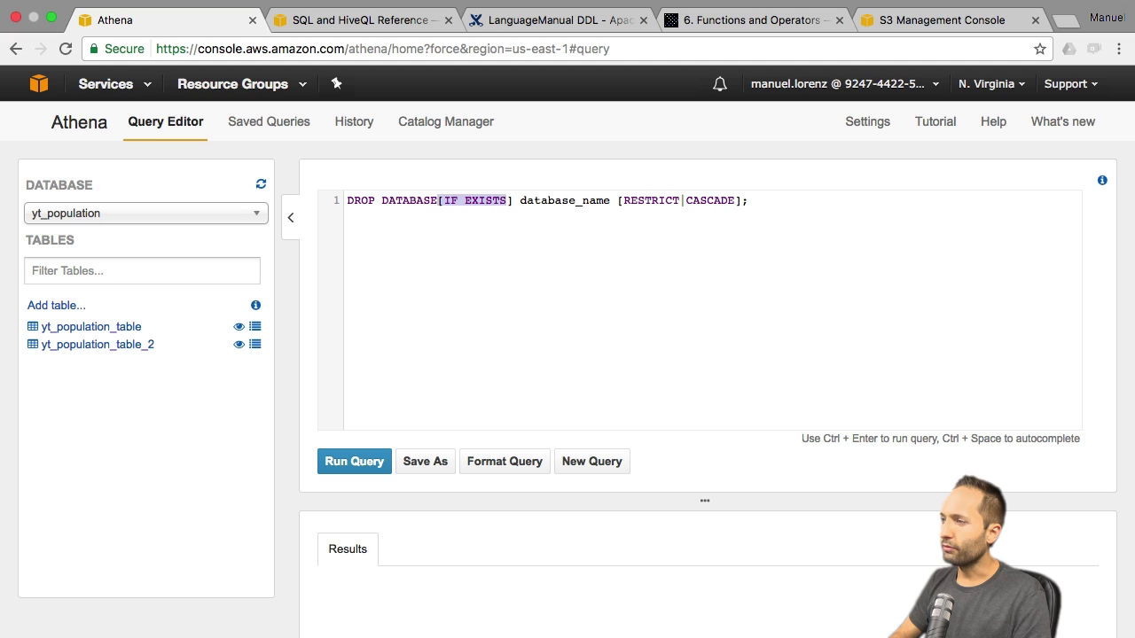
key(BackSpace)
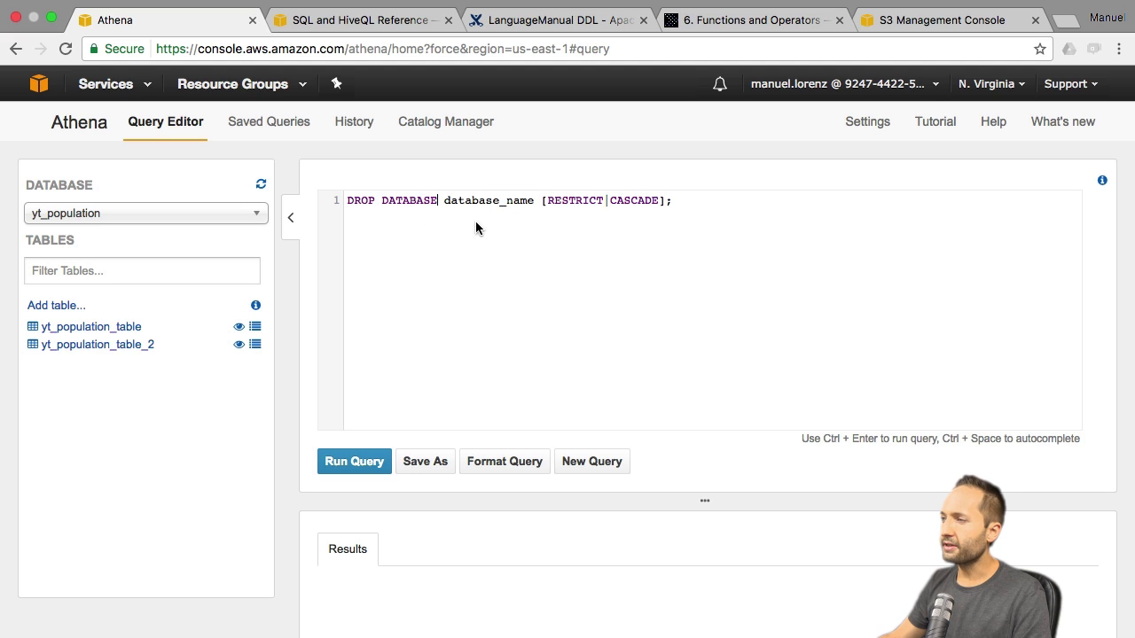
Set the database name to yt_population and keep only the CASCADE option, without brackets, in the DROP DATABASE statement
drag(446, 201, 535, 203)
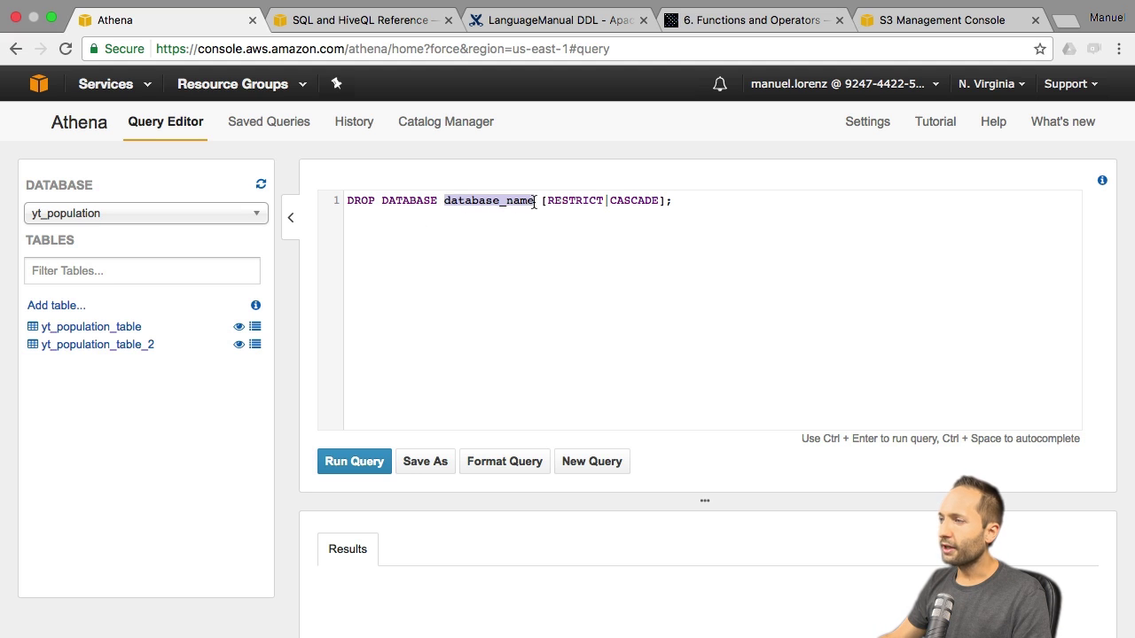
text(yt)
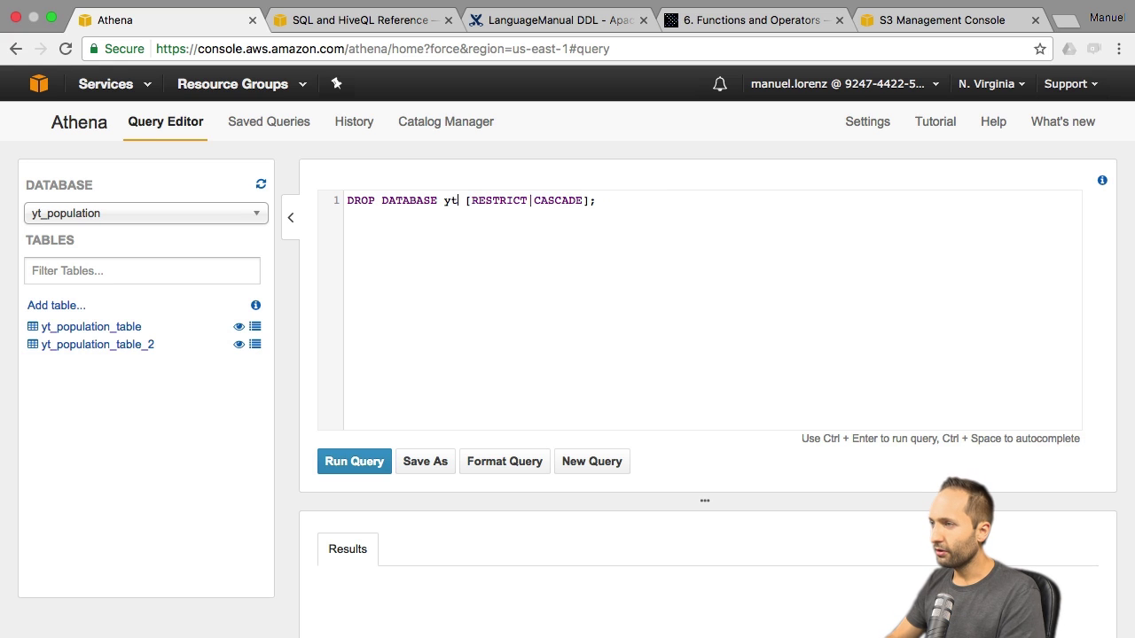
text(_population)
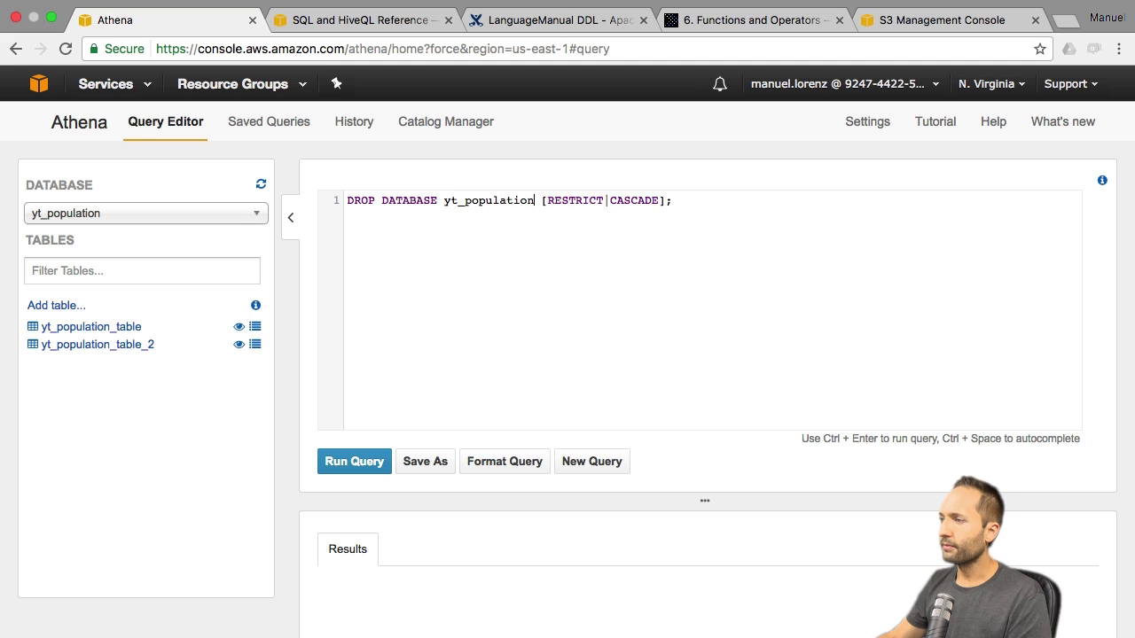
drag(609, 200, 544, 199)
key(BackSpace)
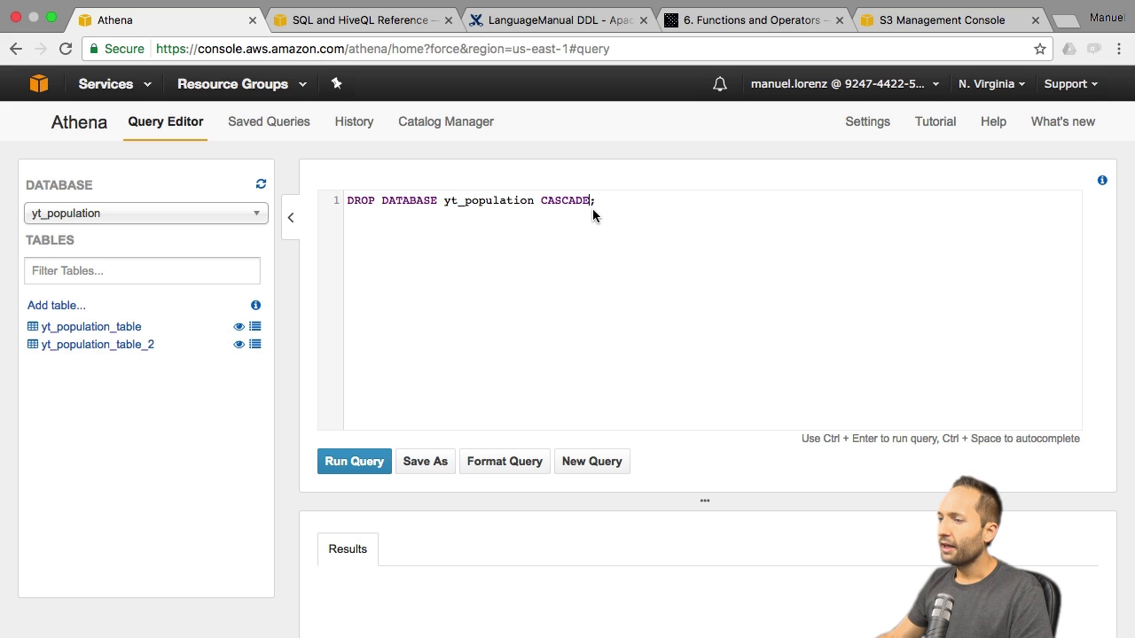
Run the DROP DATABASE yt_population CASCADE statement
key(ctrl+Return)
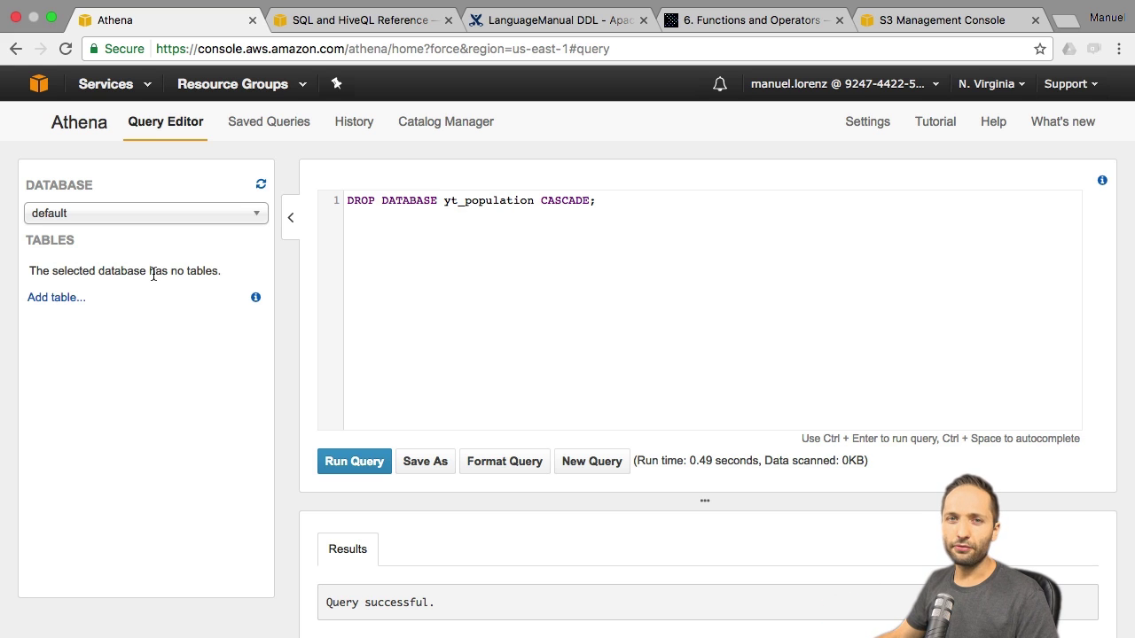
Open the saved query ddl-1 and try to run it to recreate yt_population_table
click(278, 139)
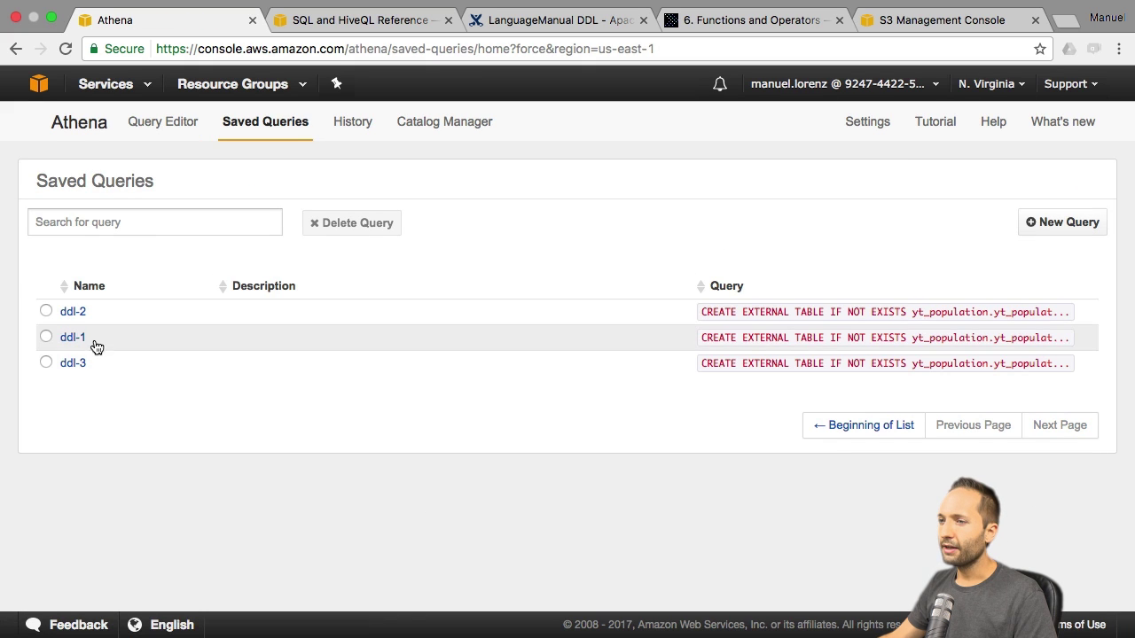
click(76, 341)
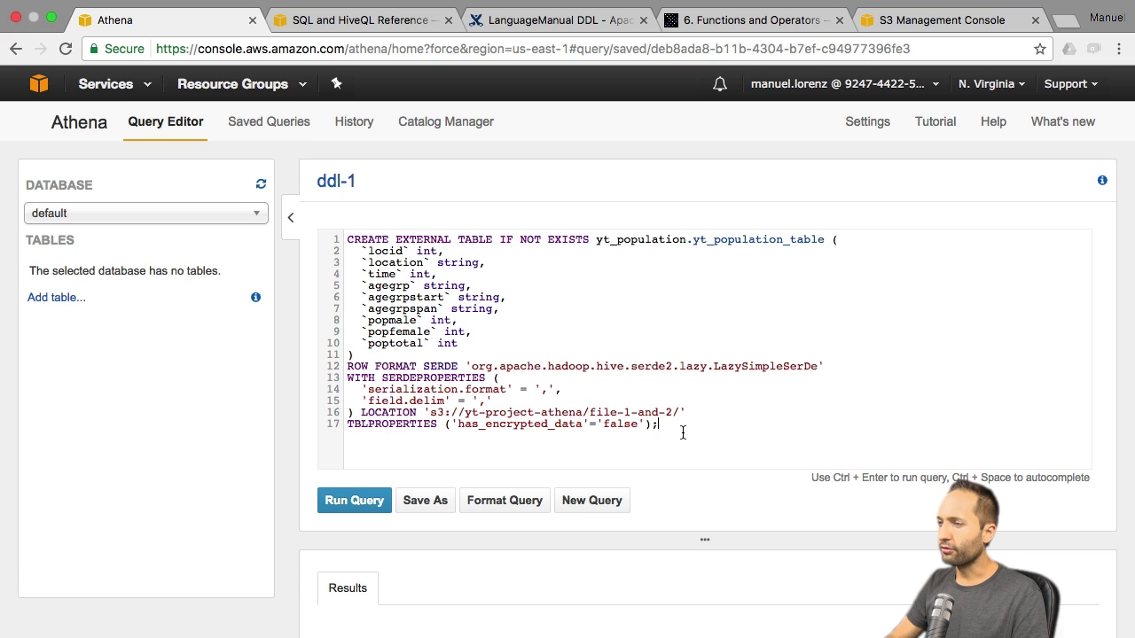
key(ctrl+Return)
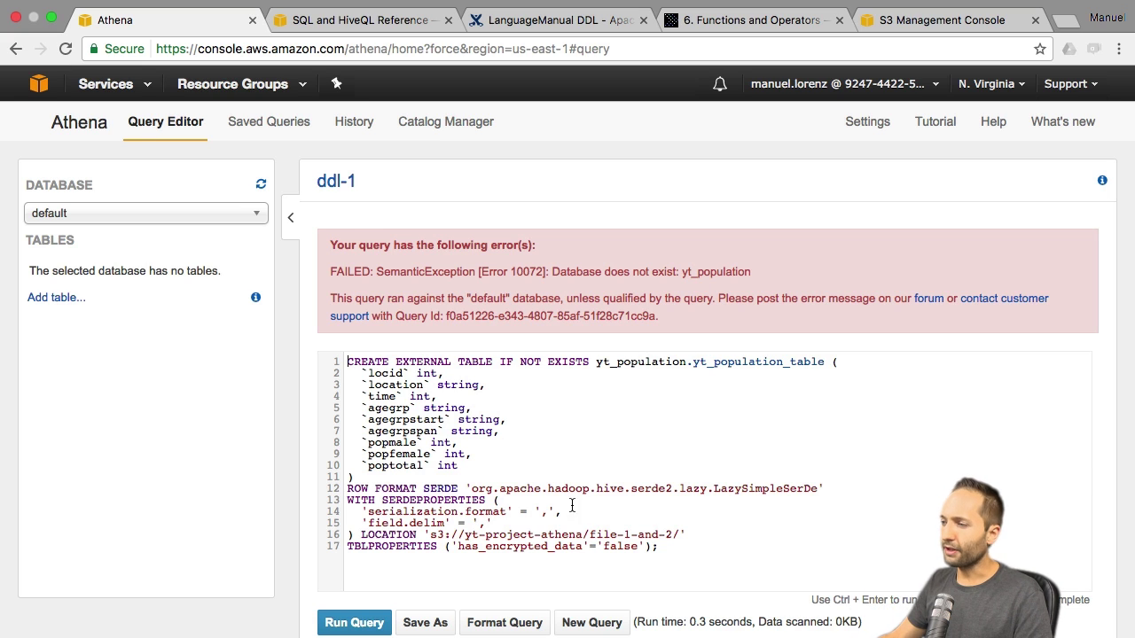
Replace the query text with CREATE DATABASE yt_population, run it, and check the list of databases
drag(665, 543, 331, 365)
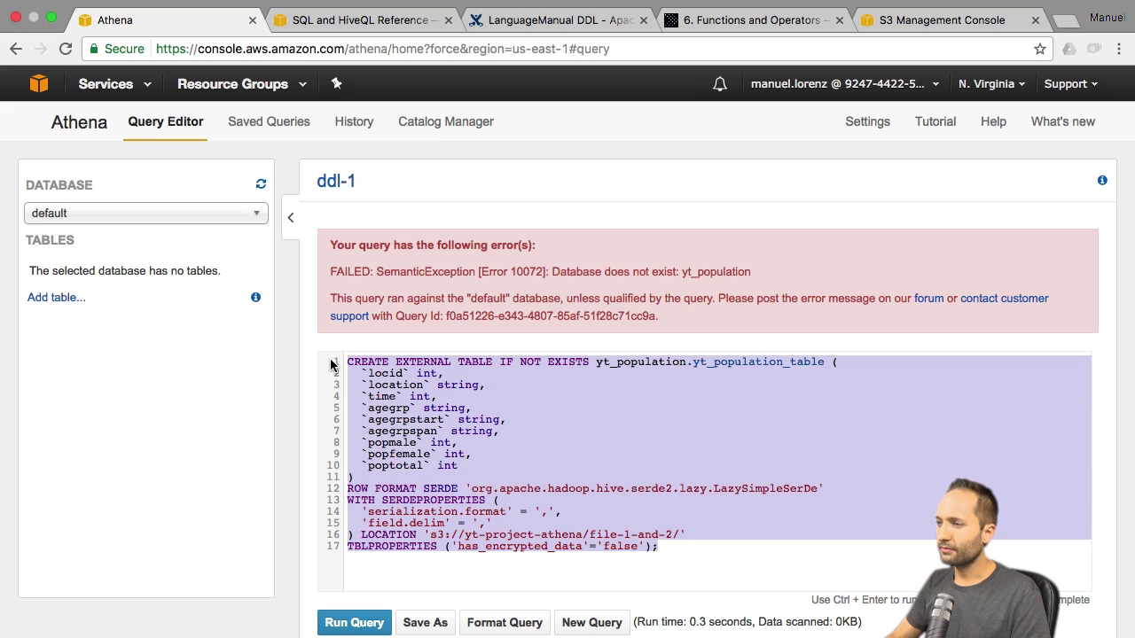
key(BackSpace)
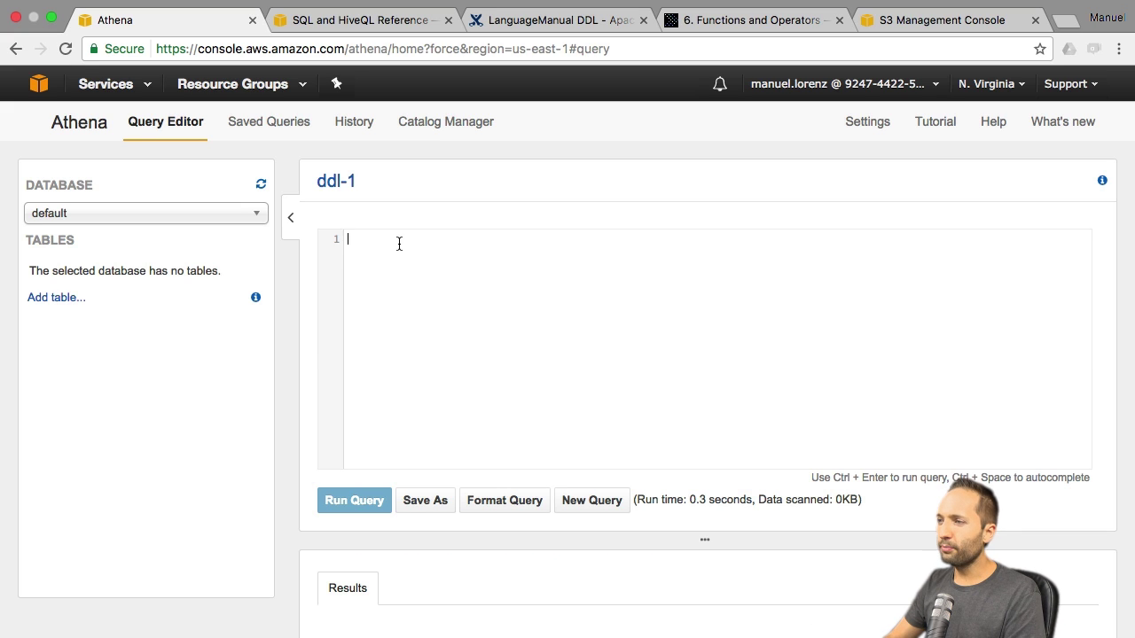
text(CREATE DA)
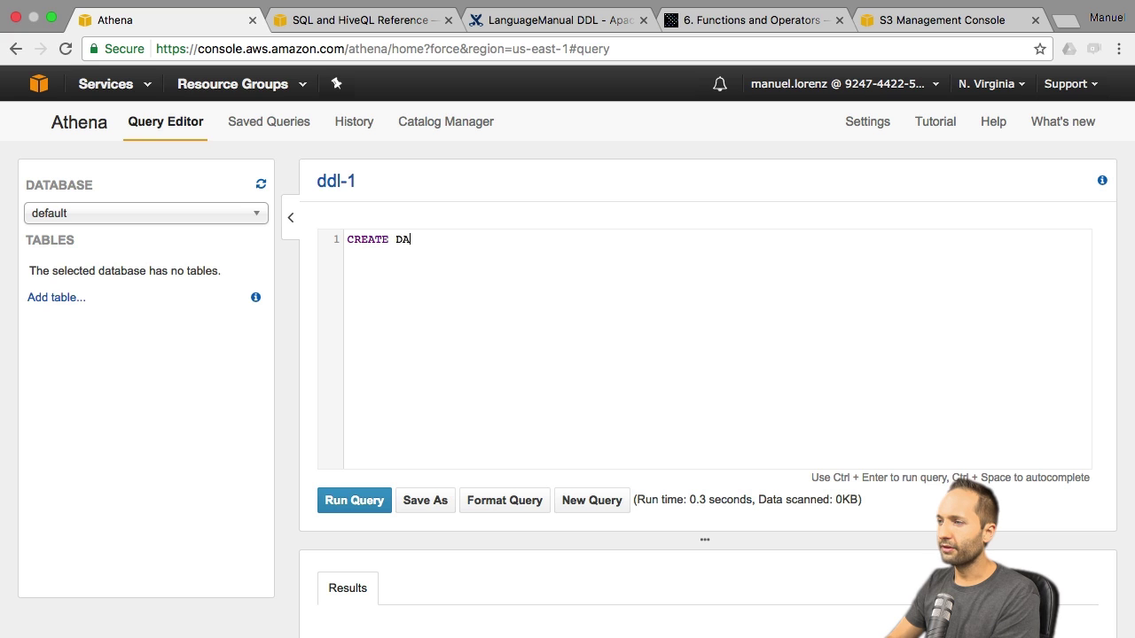
text(TABASE yt)
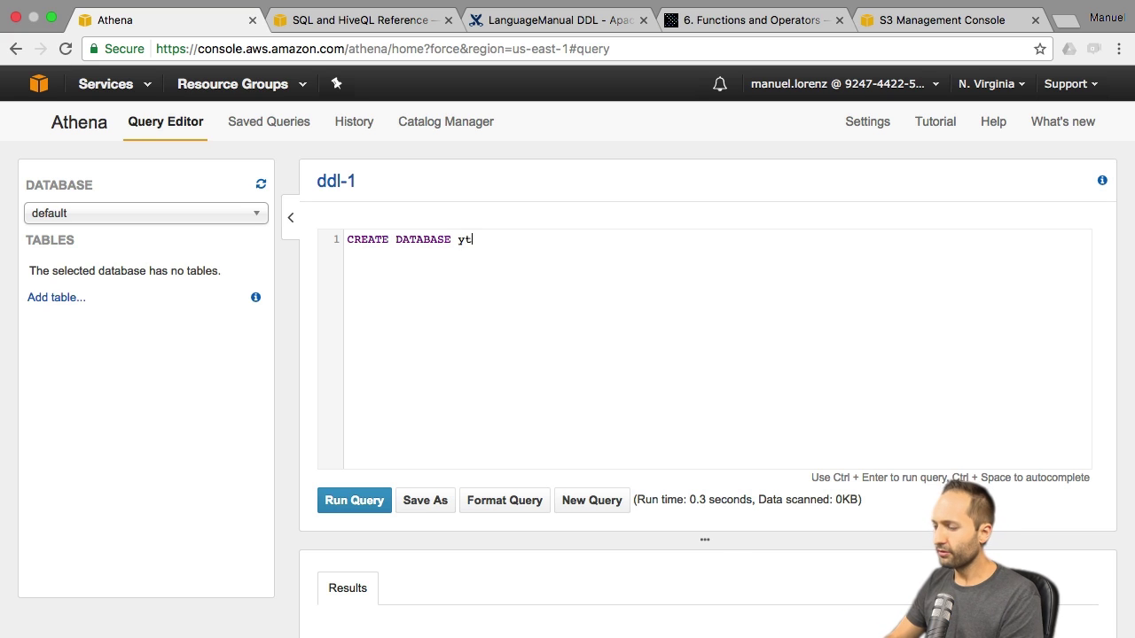
text(_population)
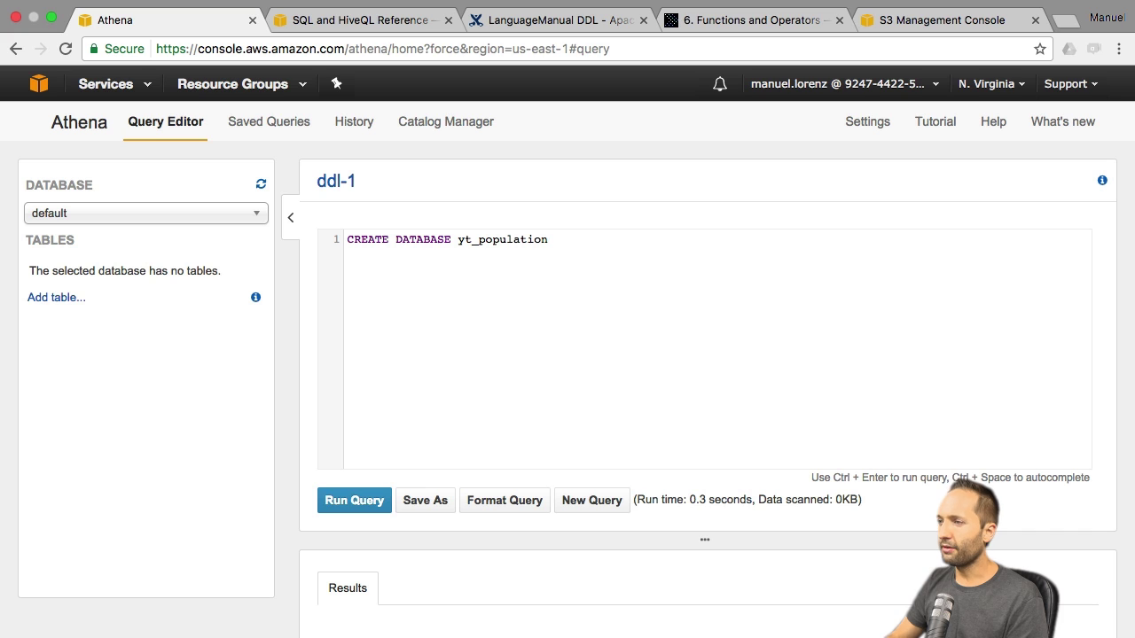
key(ctrl+Return)
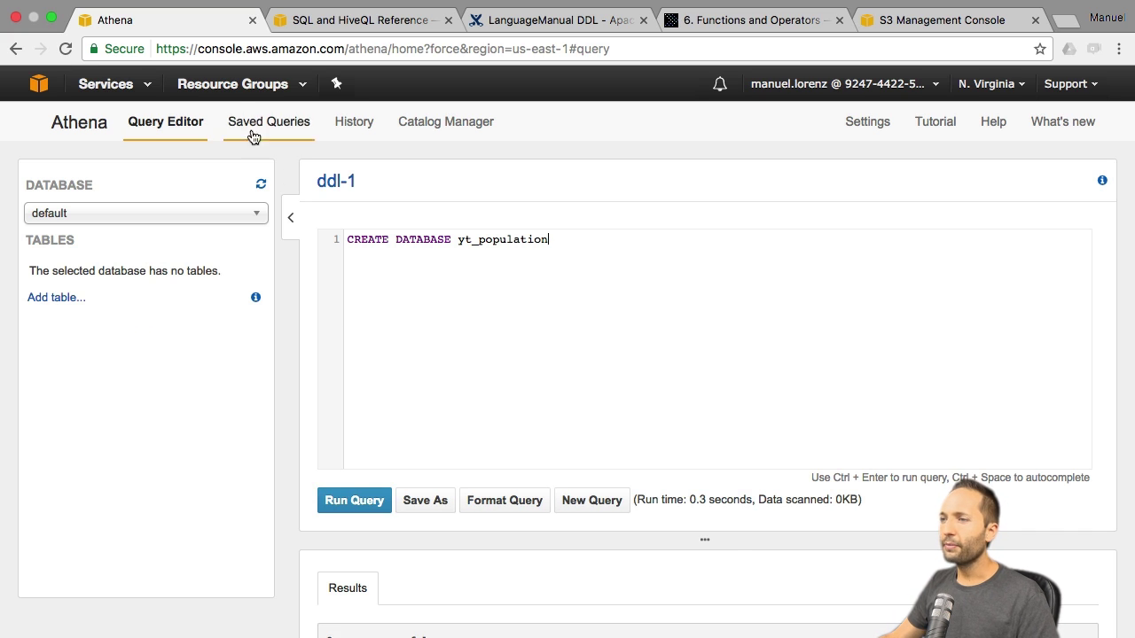
click(216, 213)
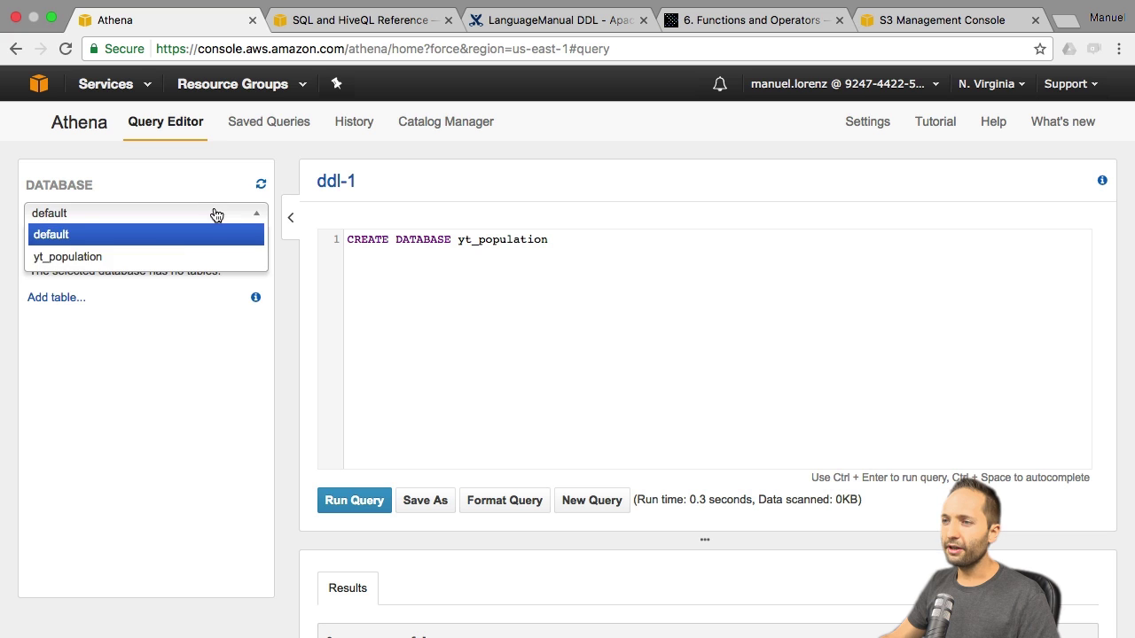
click(174, 240)
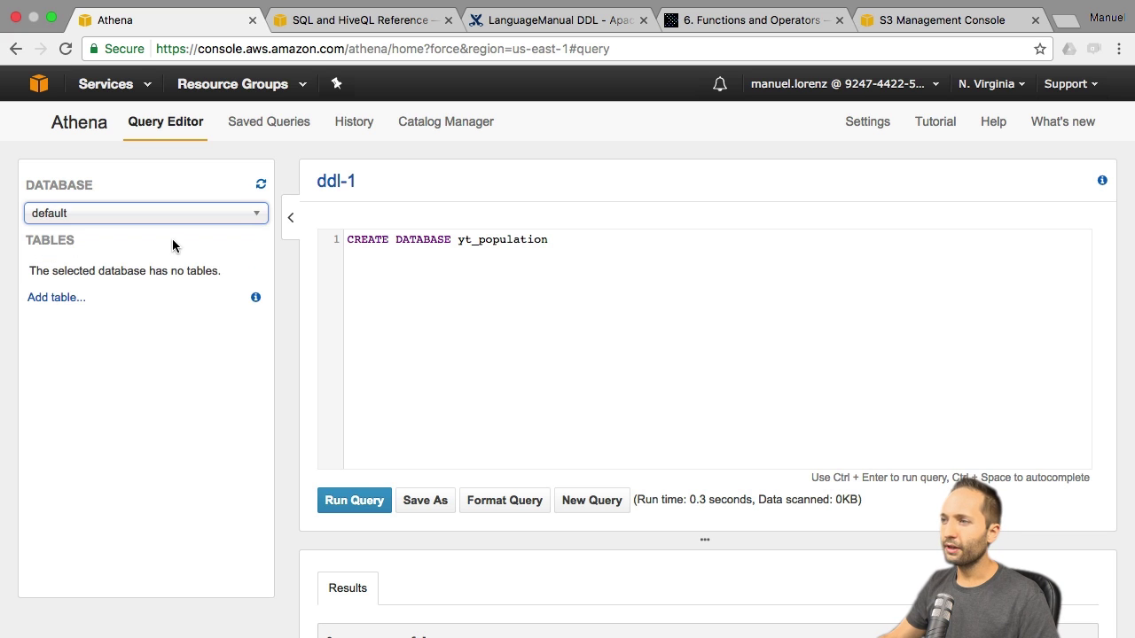
Load the saved query ddl-1 and run it to create yt_population_table in the yt_population database
click(263, 124)
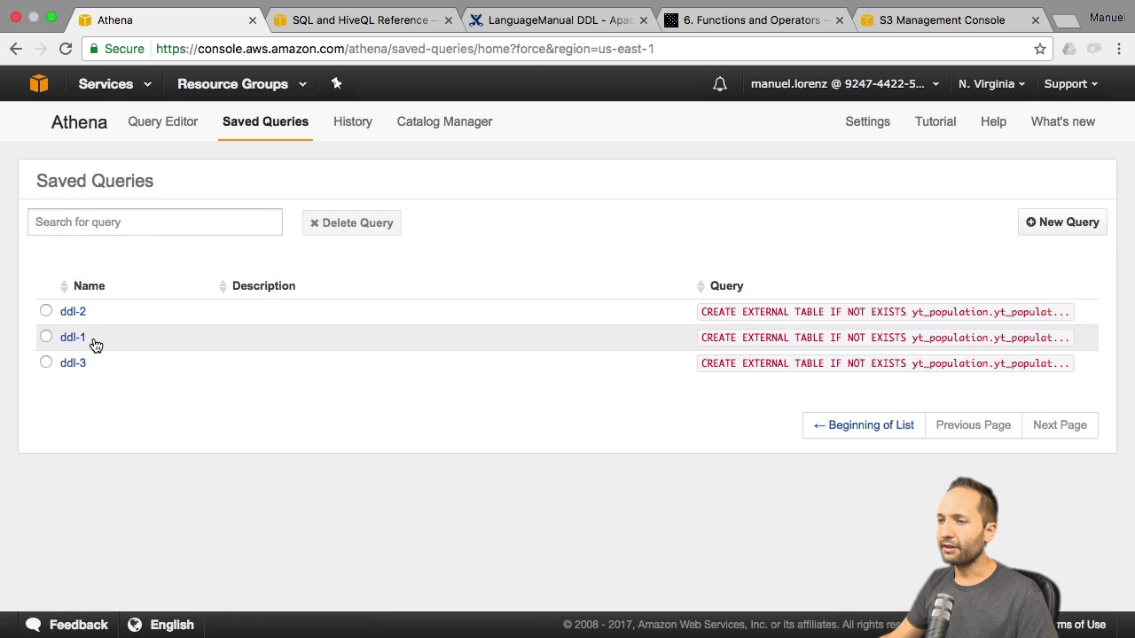
click(74, 340)
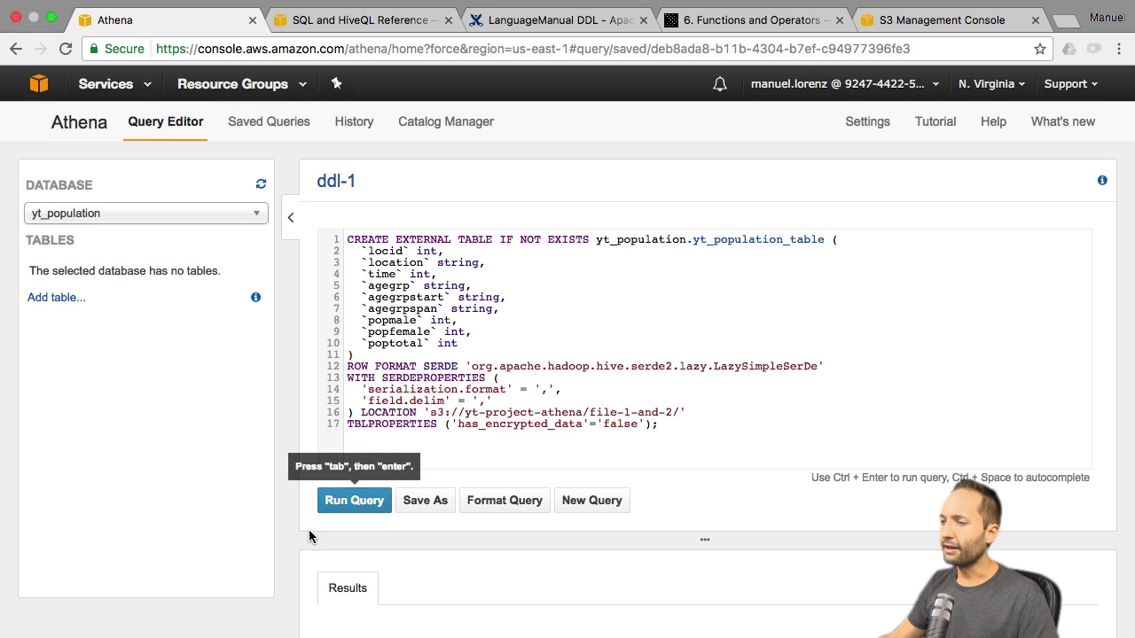
click(344, 506)
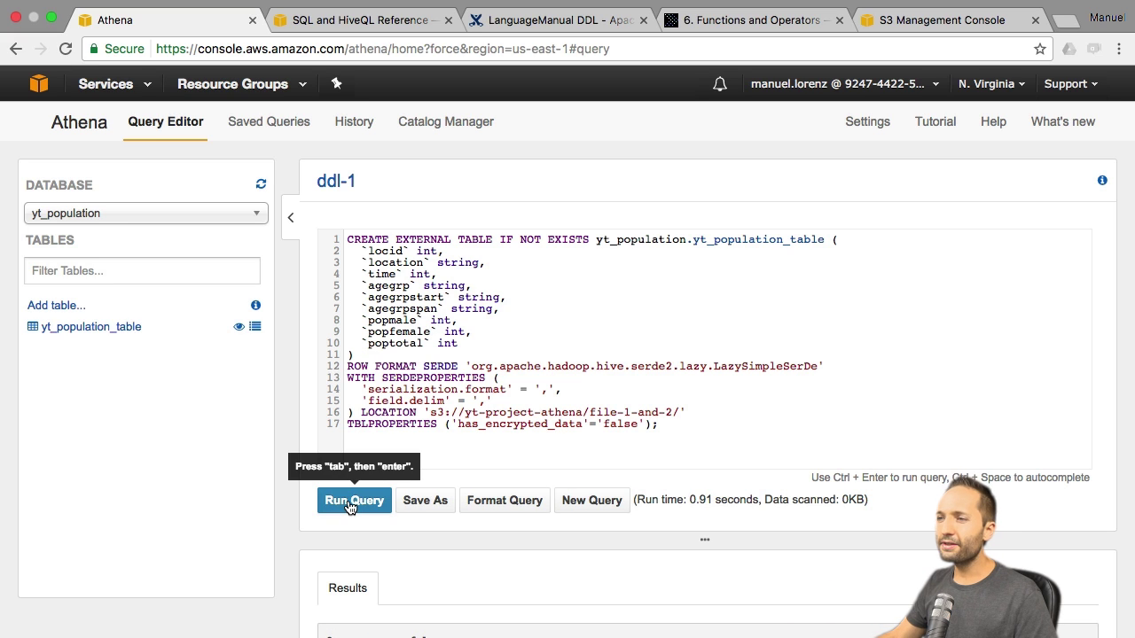
Check the yt_population database and inspect the columns of yt_population_table
click(257, 215)
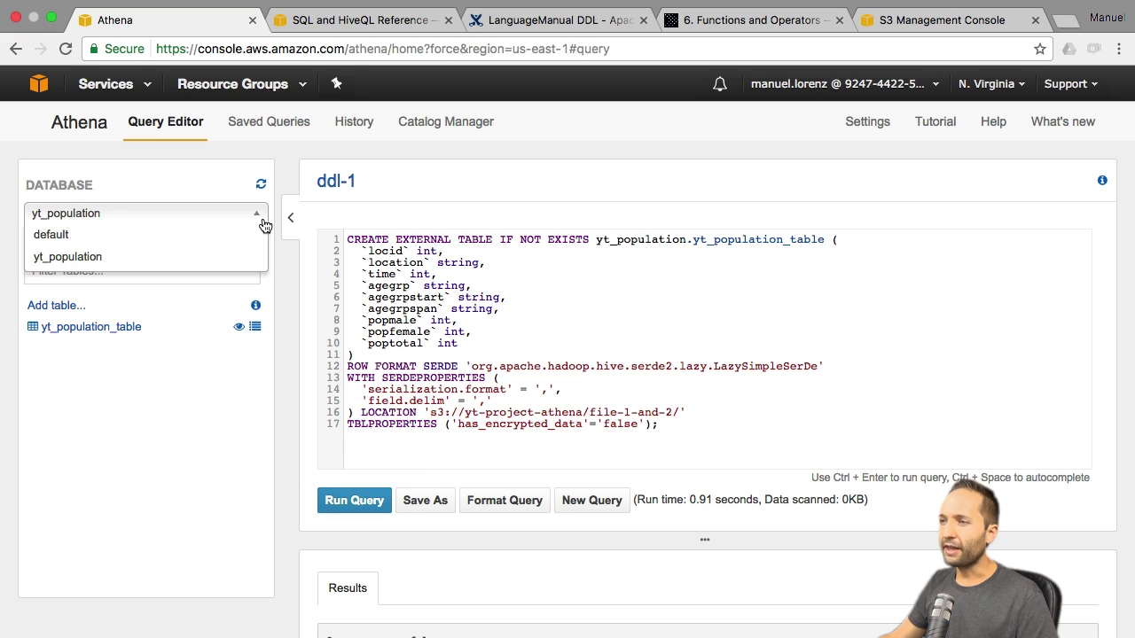
click(209, 256)
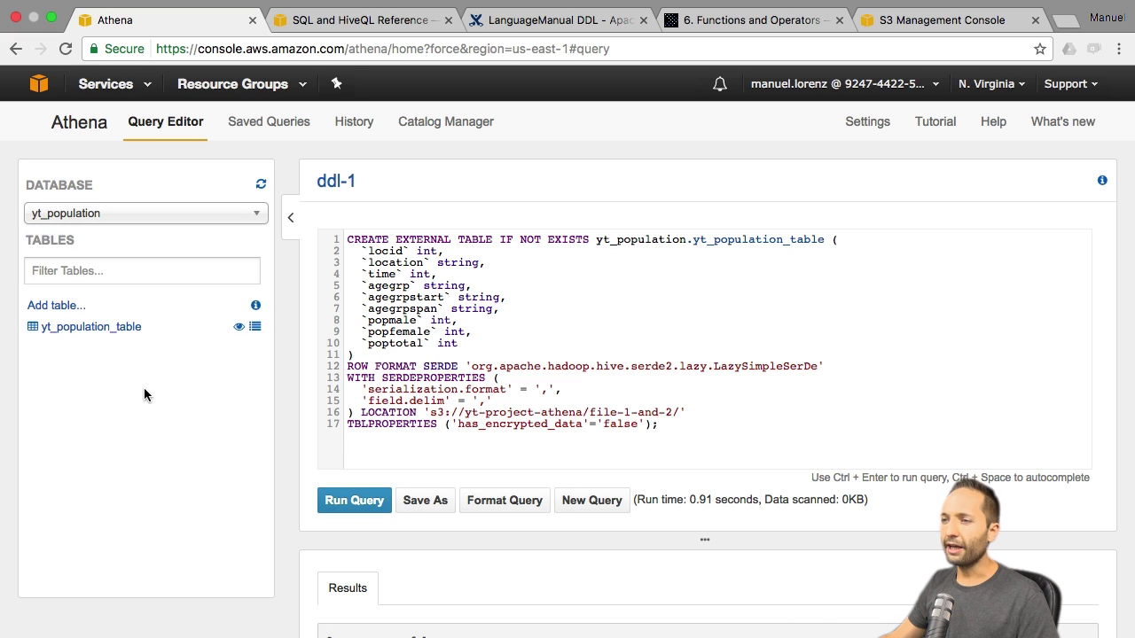
click(124, 328)
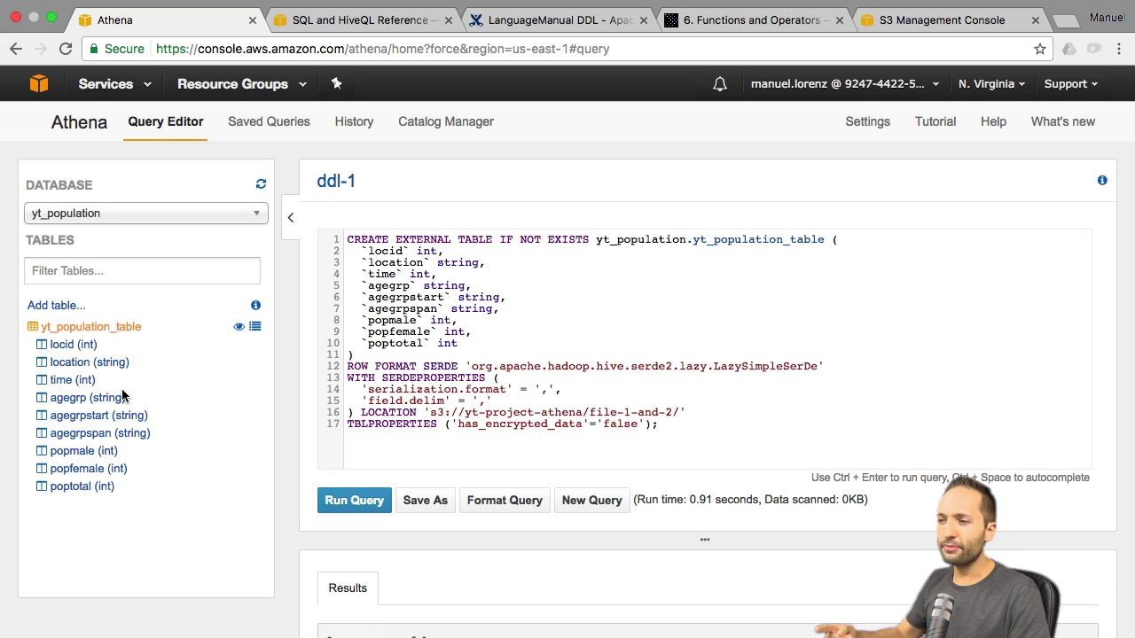
click(120, 327)
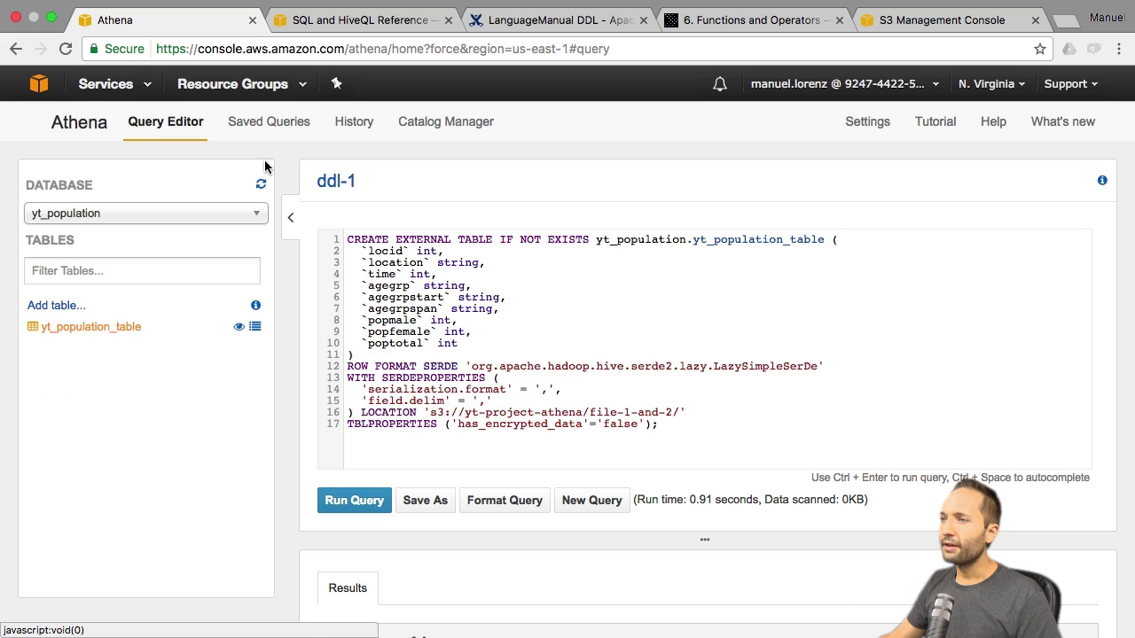
Load the saved query ddl-2 and run it to create yt_population_table_2
click(267, 128)
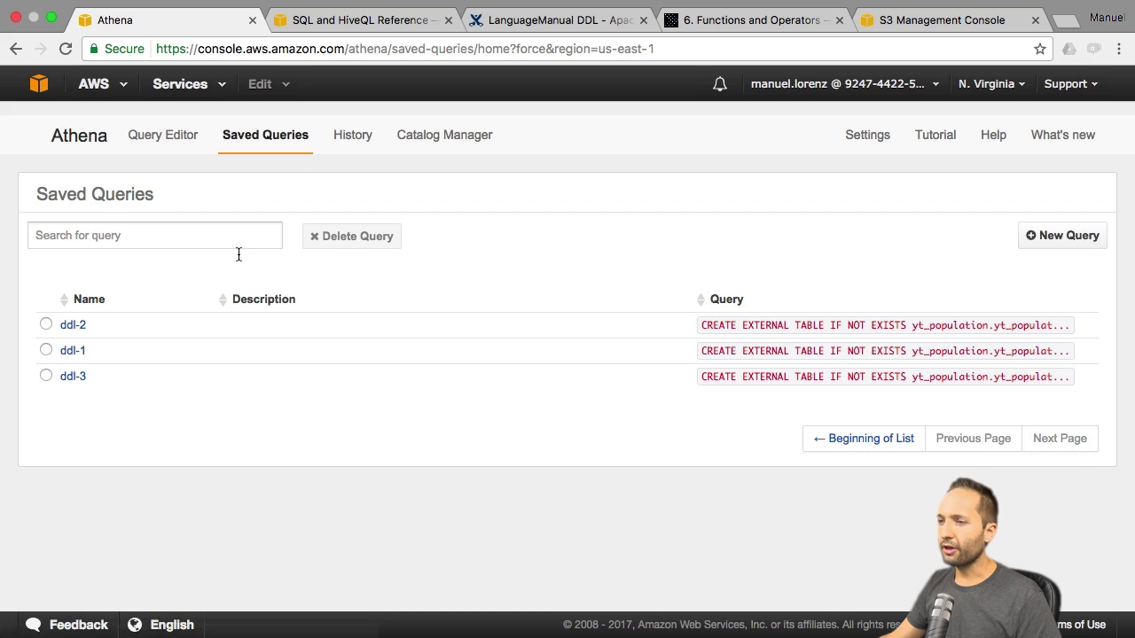
click(78, 325)
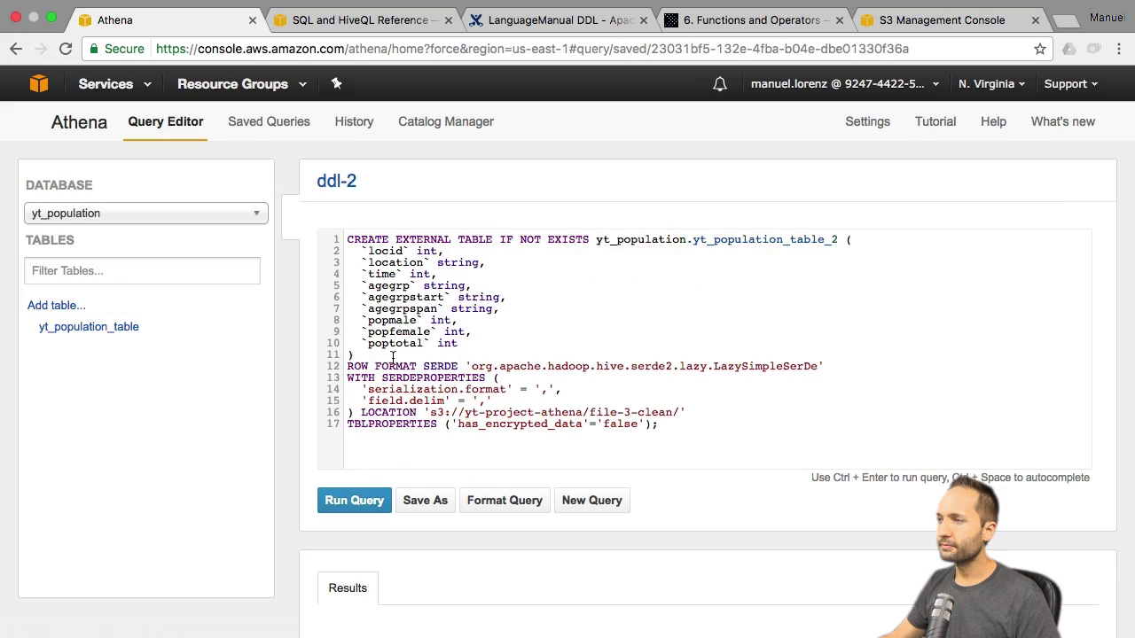
click(346, 501)
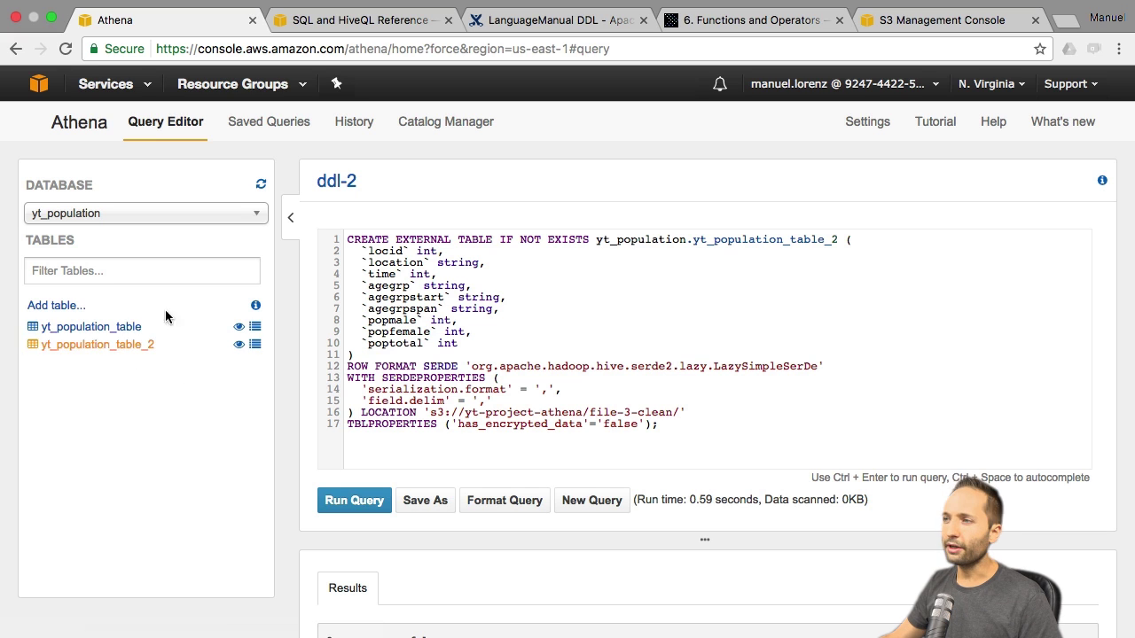
Load the saved query ddl-3 and run it to create yt_population_table_3
click(280, 133)
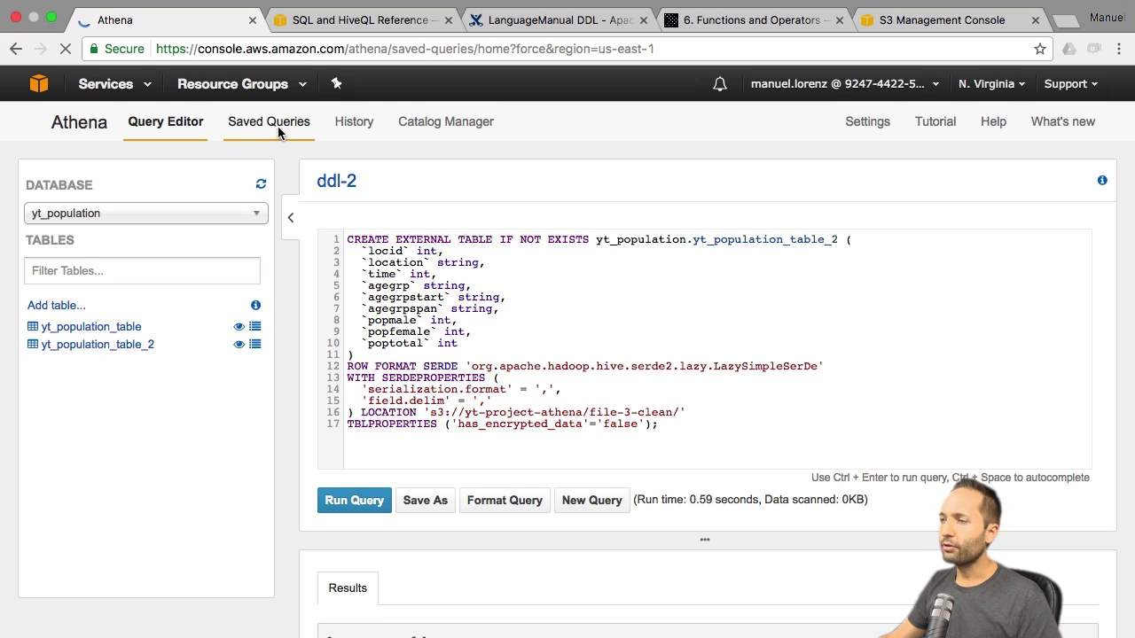
click(75, 363)
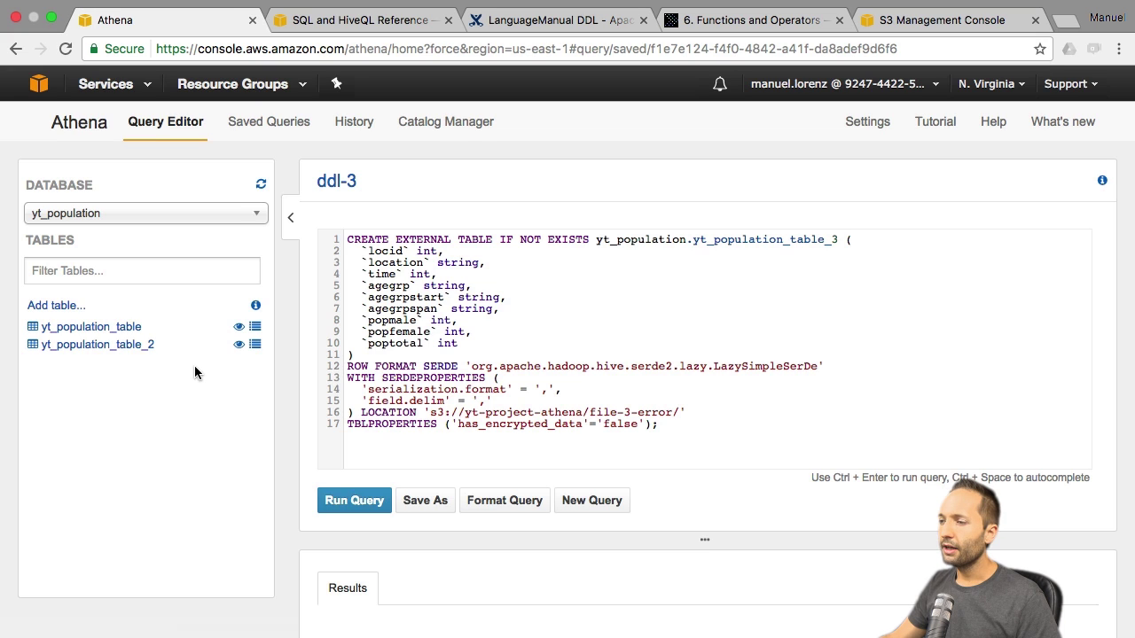
click(349, 501)
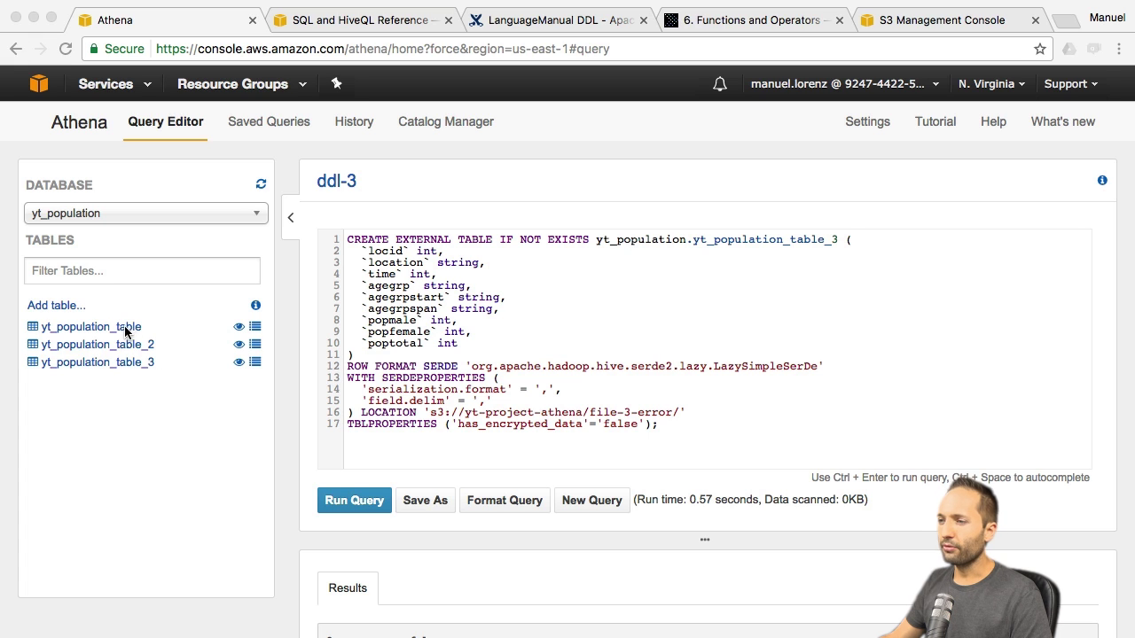
click(245, 449)
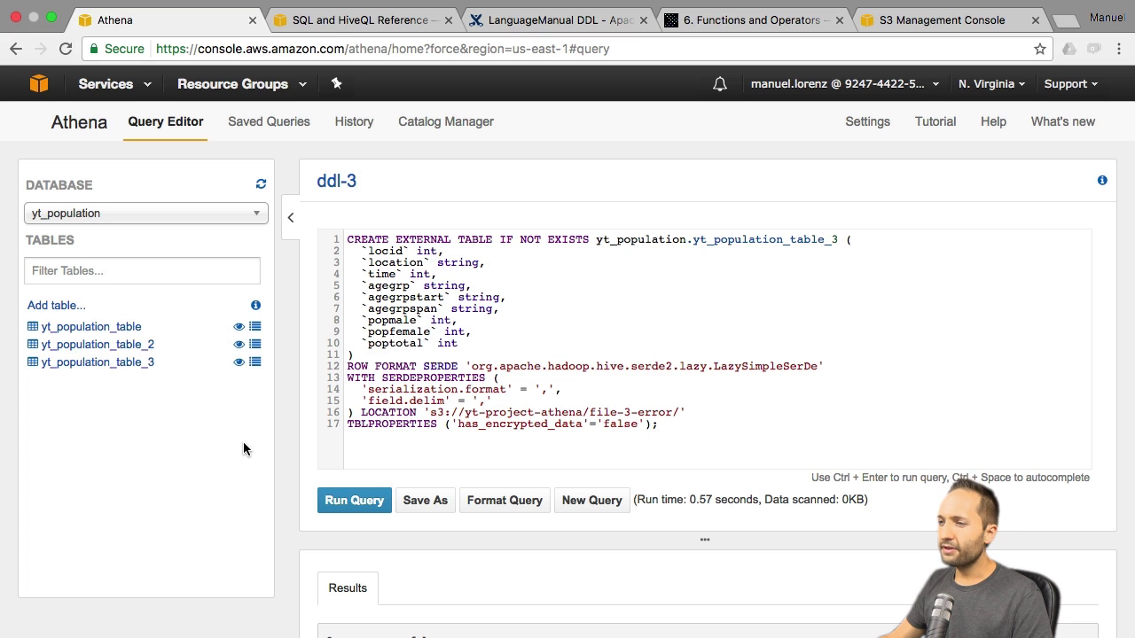
Preview the first 10 rows of yt_population_table and review the query results
click(239, 334)
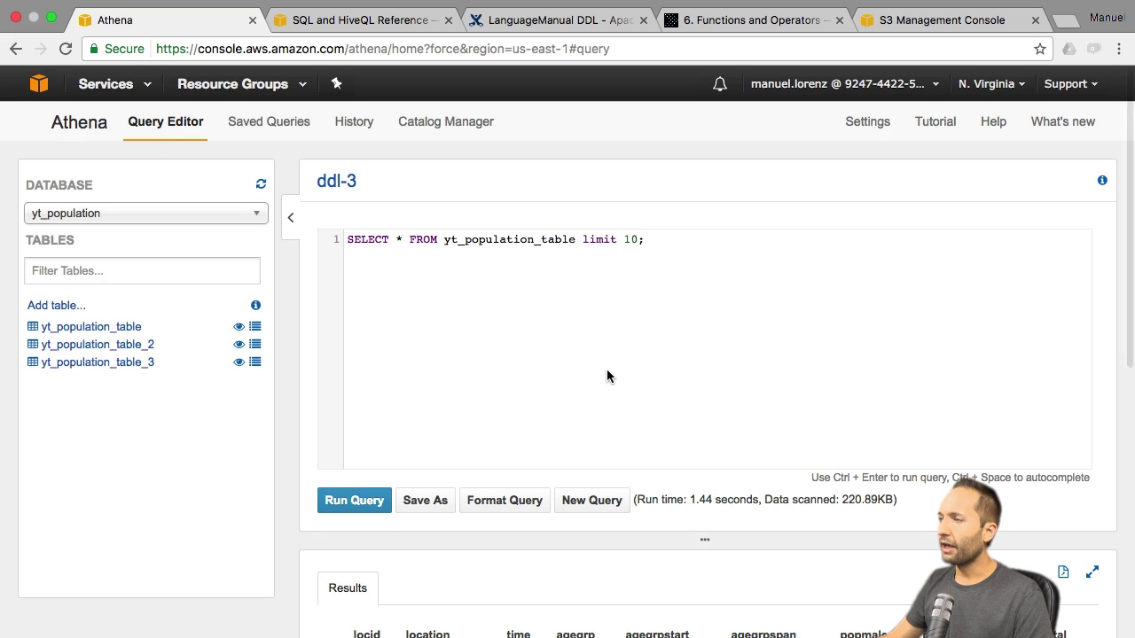
scroll(591, 355, down, 5)
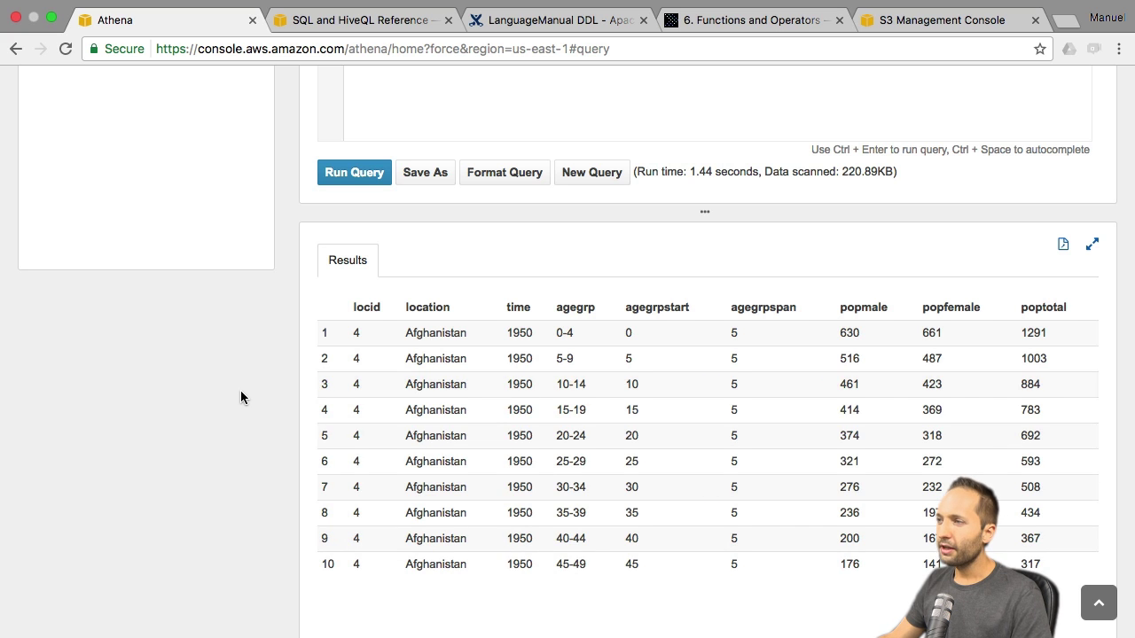
scroll(240, 390, up, 5)
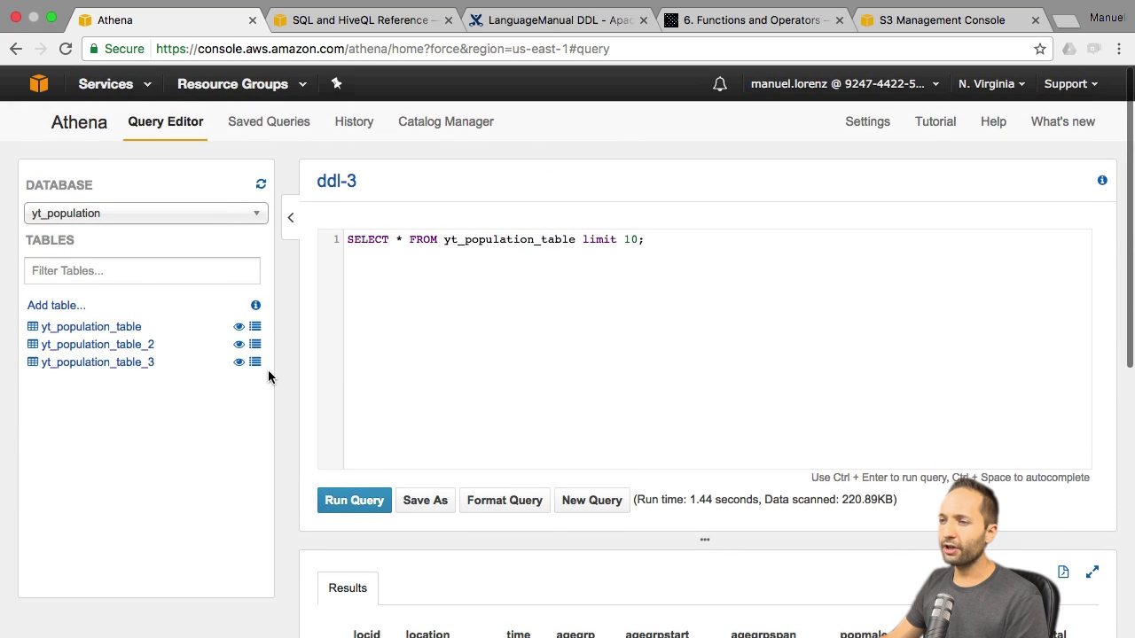
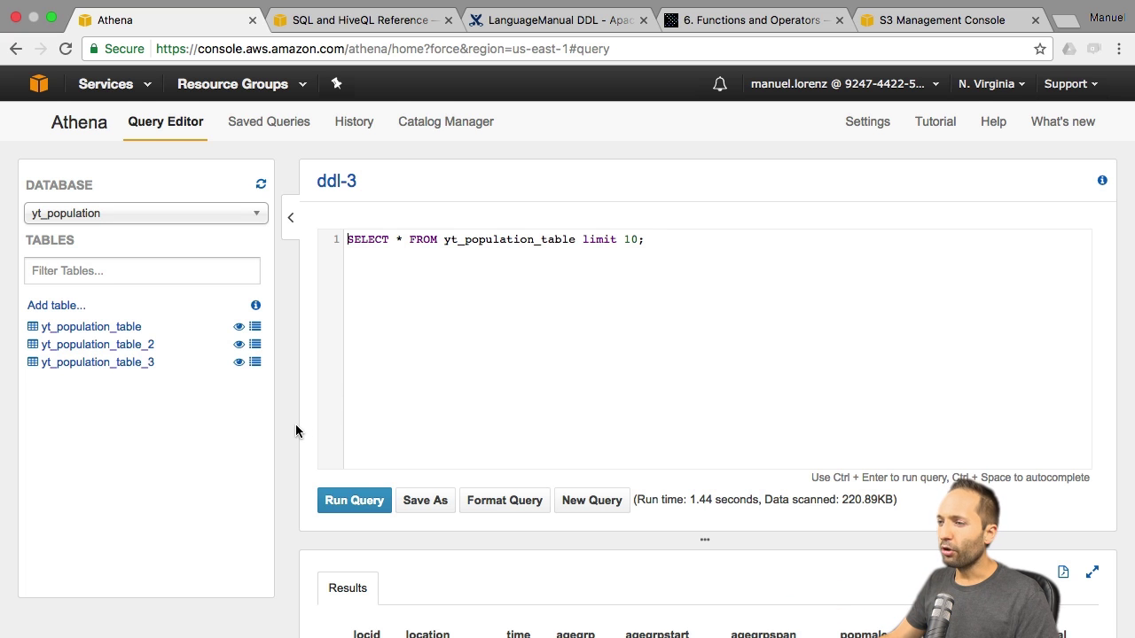
scroll(295, 431, down, 4)
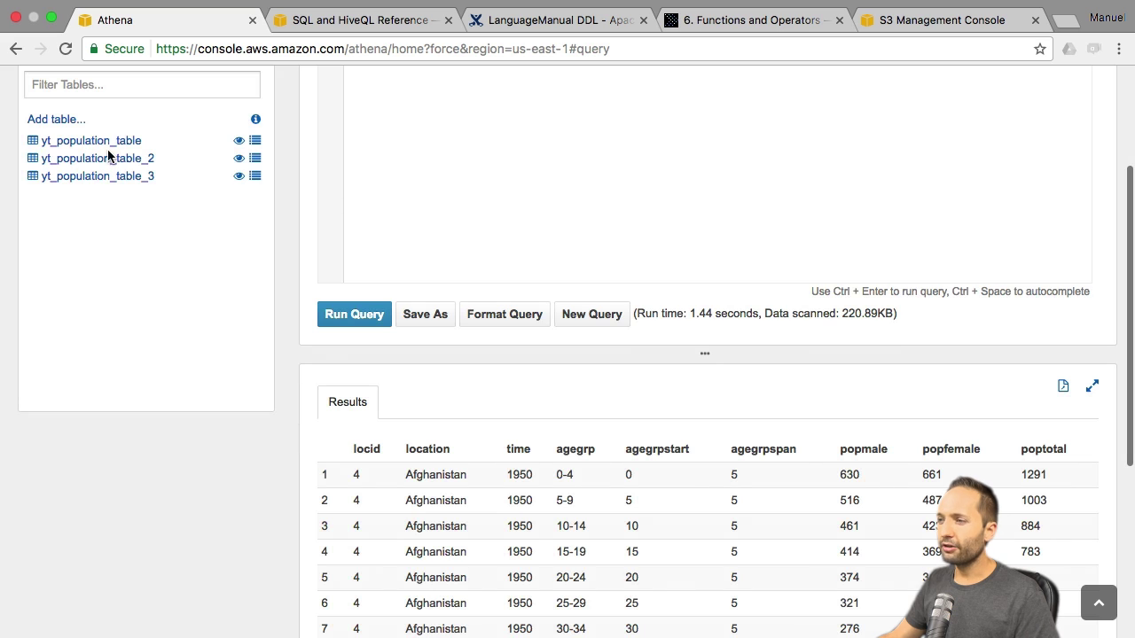
scroll(236, 250, up, 4)
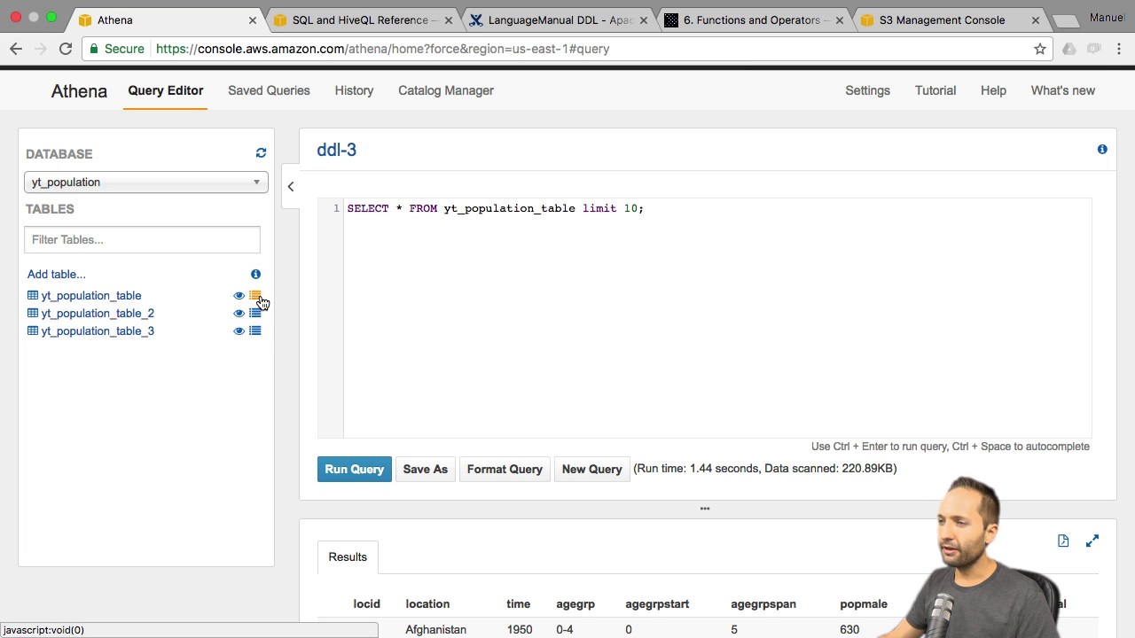
View the table properties of yt_population_table, including its S3 location, and close them
click(257, 301)
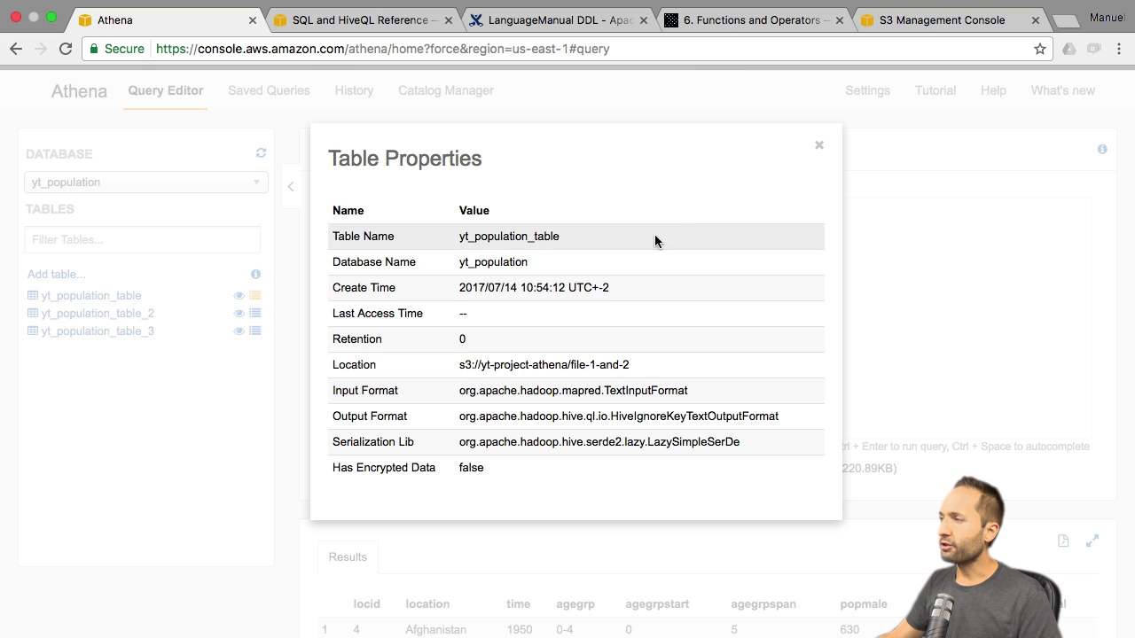
click(819, 146)
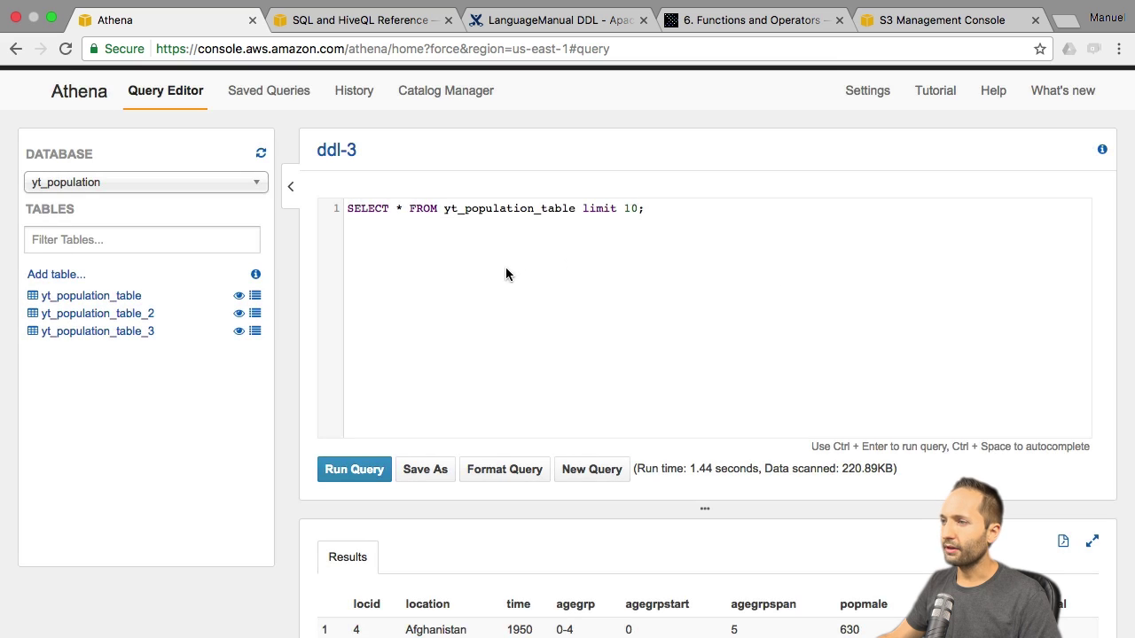
scroll(491, 287, up, 1)
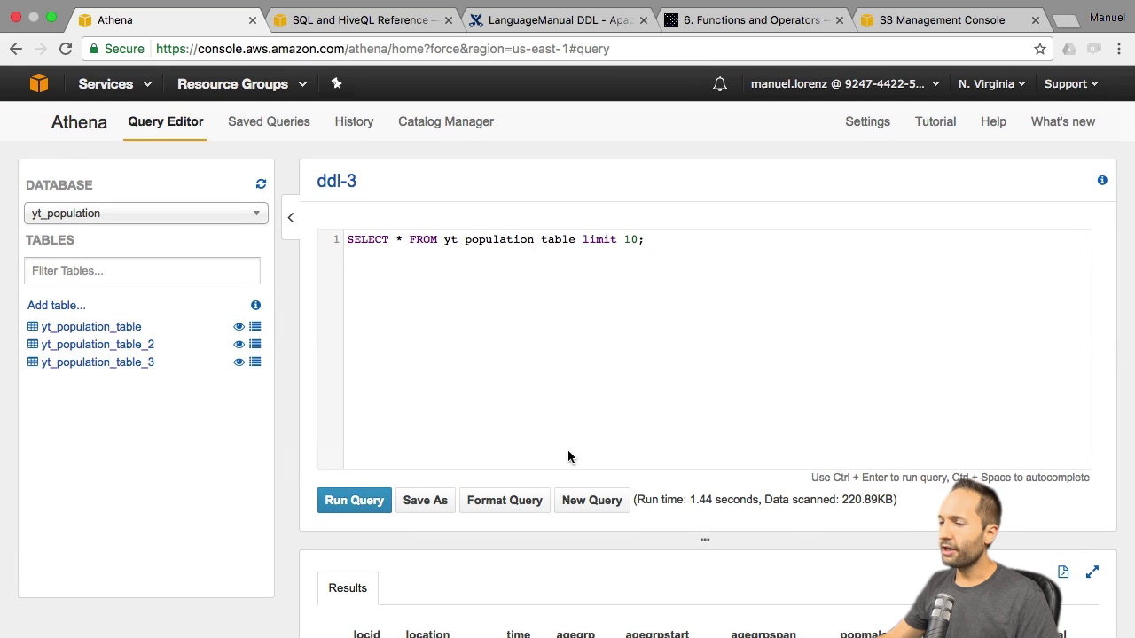
Replace the query in the editor with SELECT poptotal, time, SUM(popfemale) AS females, location
scroll(619, 413, down, 2)
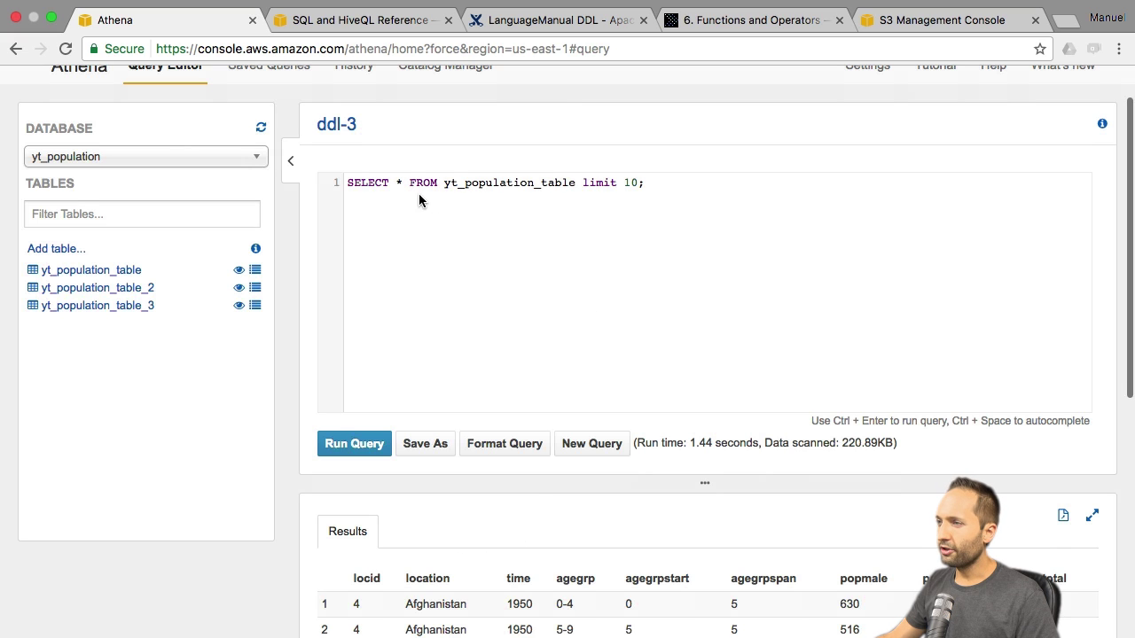
drag(707, 183, 348, 173)
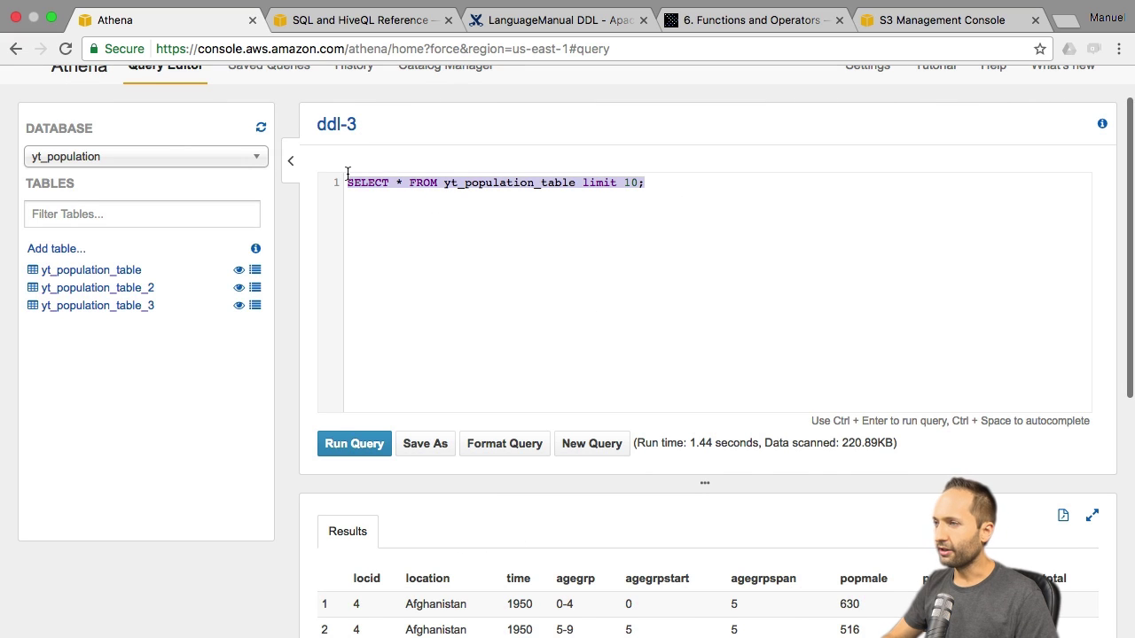
key(BackSpace)
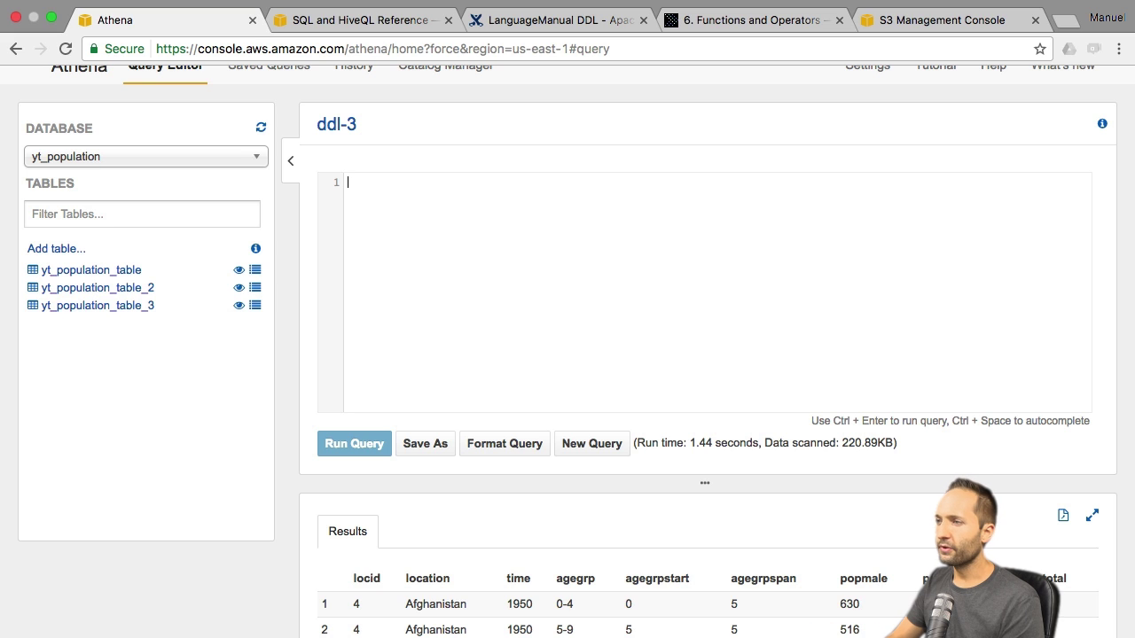
text(SELECT)
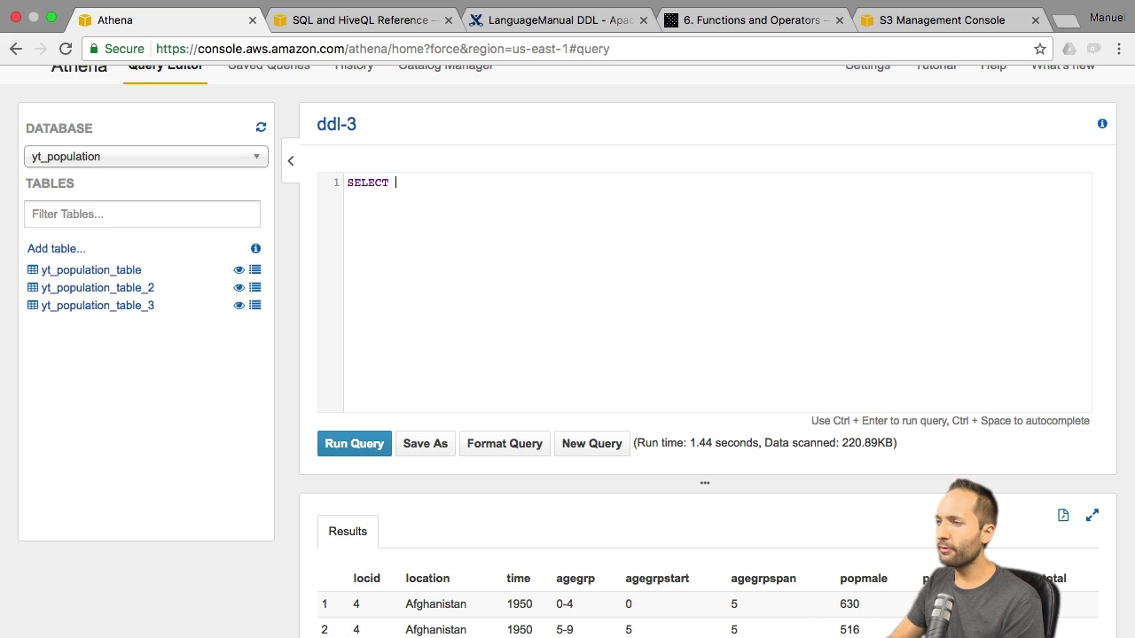
text( popto)
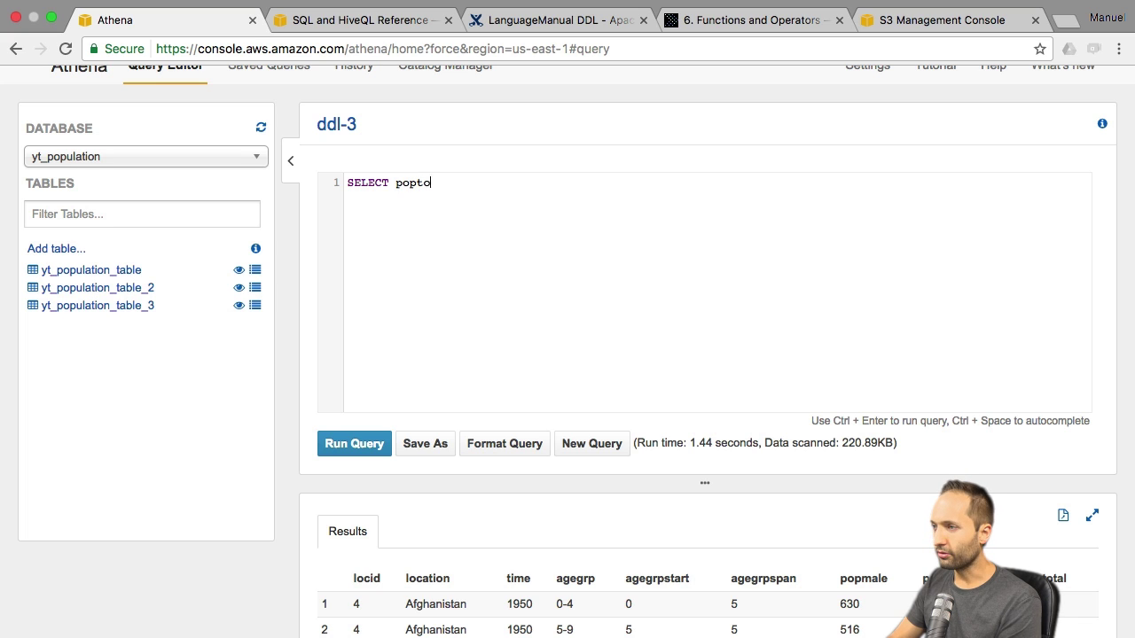
text(tal, time,)
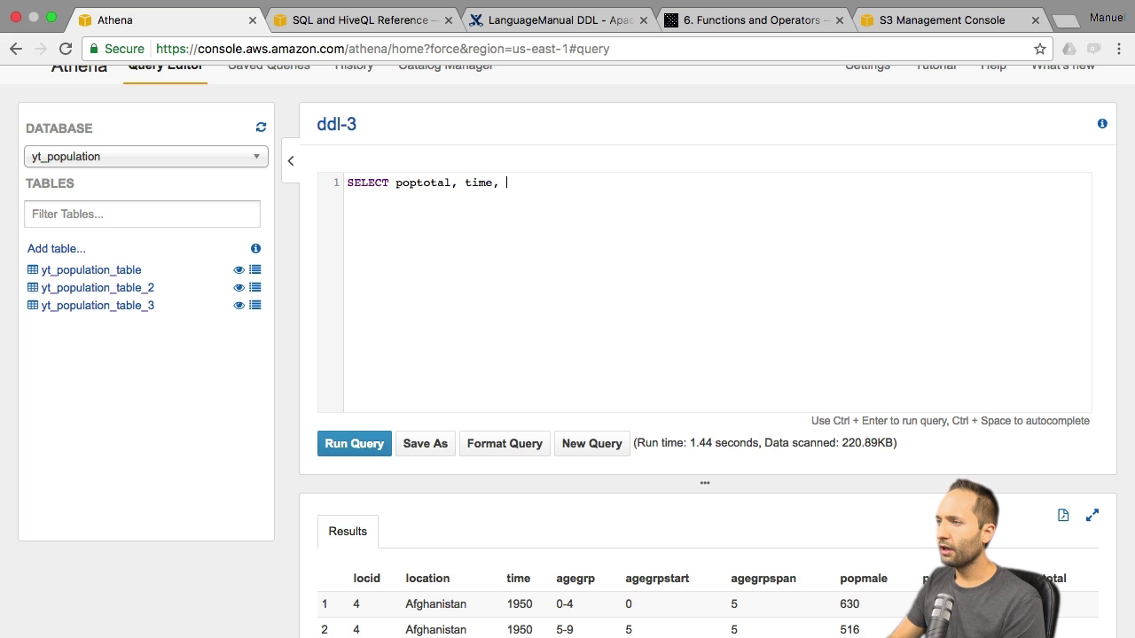
text(SUM)
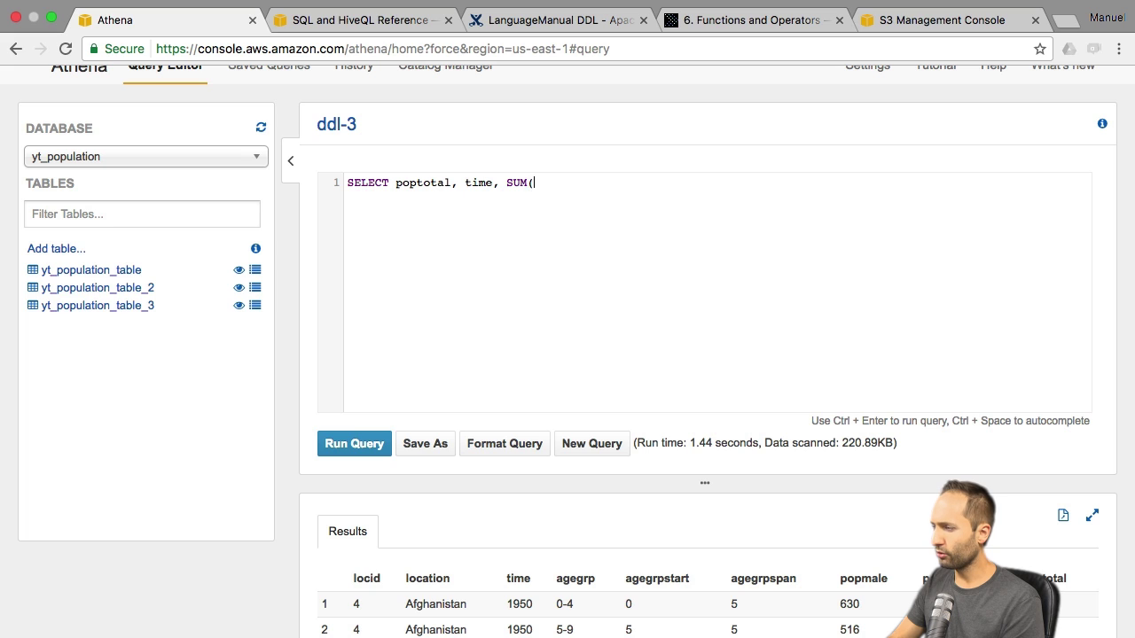
text((popfemale)
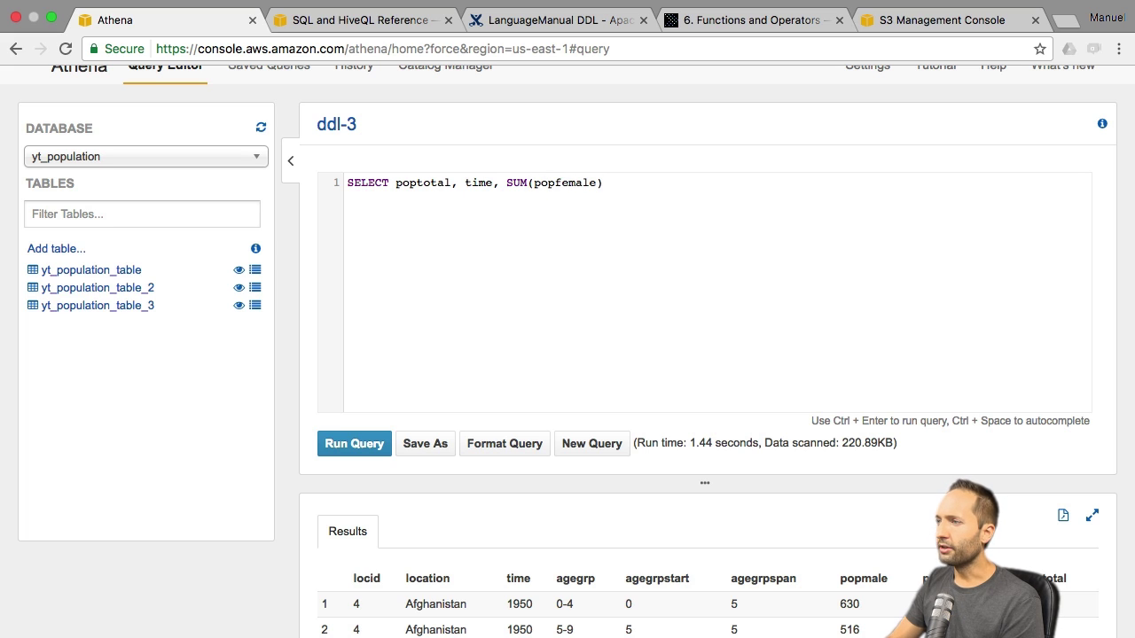
text() AS )
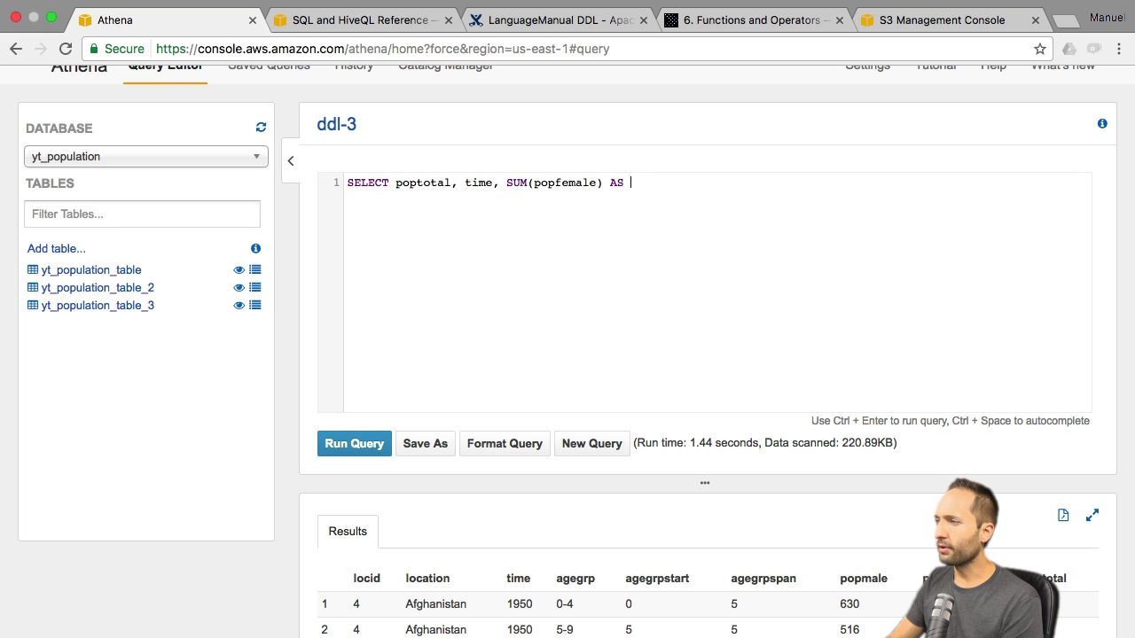
text(females)
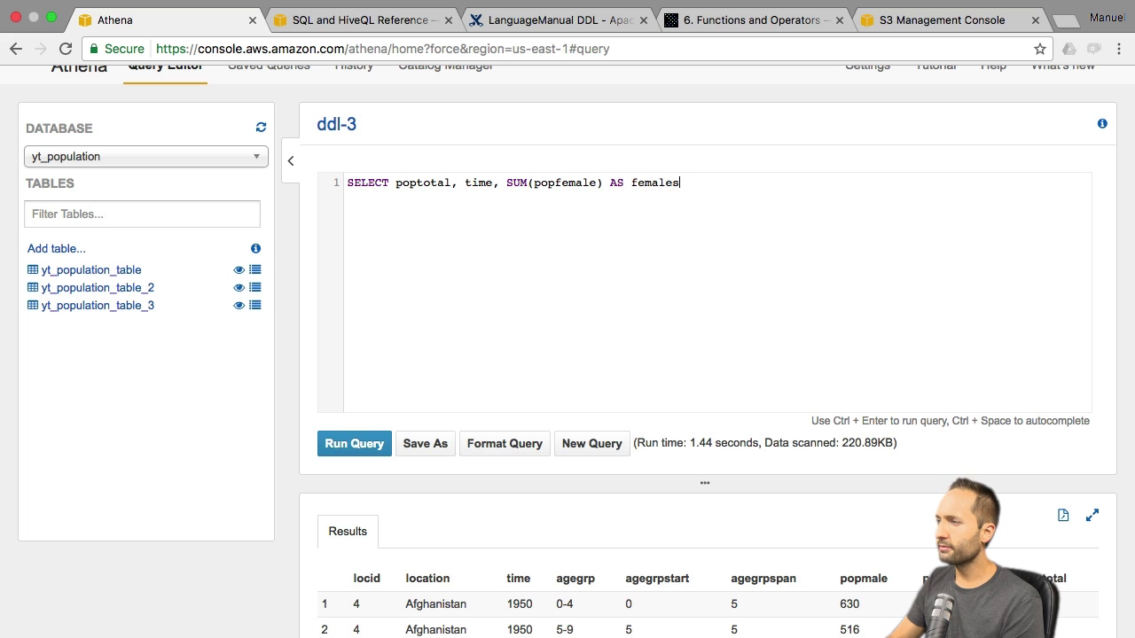
text(, location)
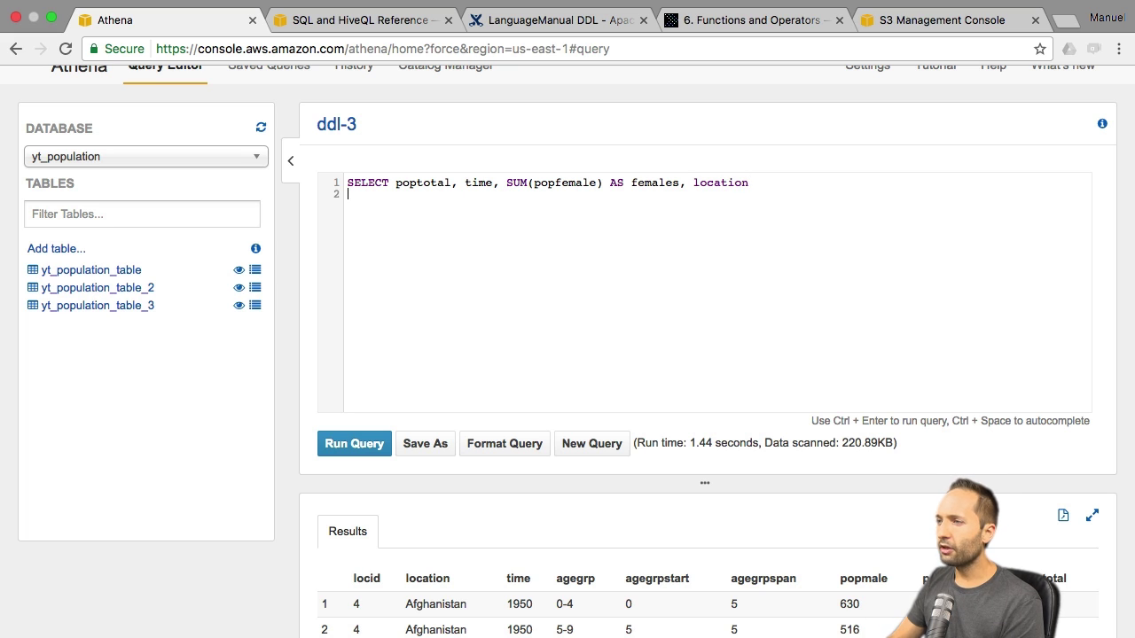
Add a FROM clause on a new line, autocompleting the table name to yt_population_table
text(FROM yt)
key(ctrl+space)
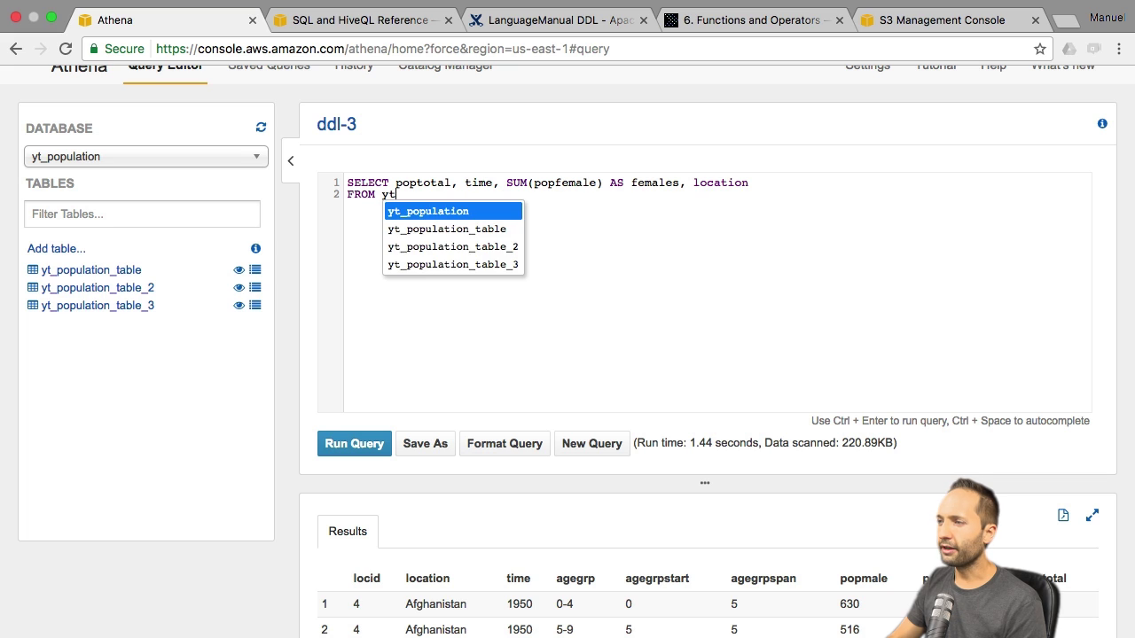
key(Down)
key(Up)
key(Down)
key(Return)
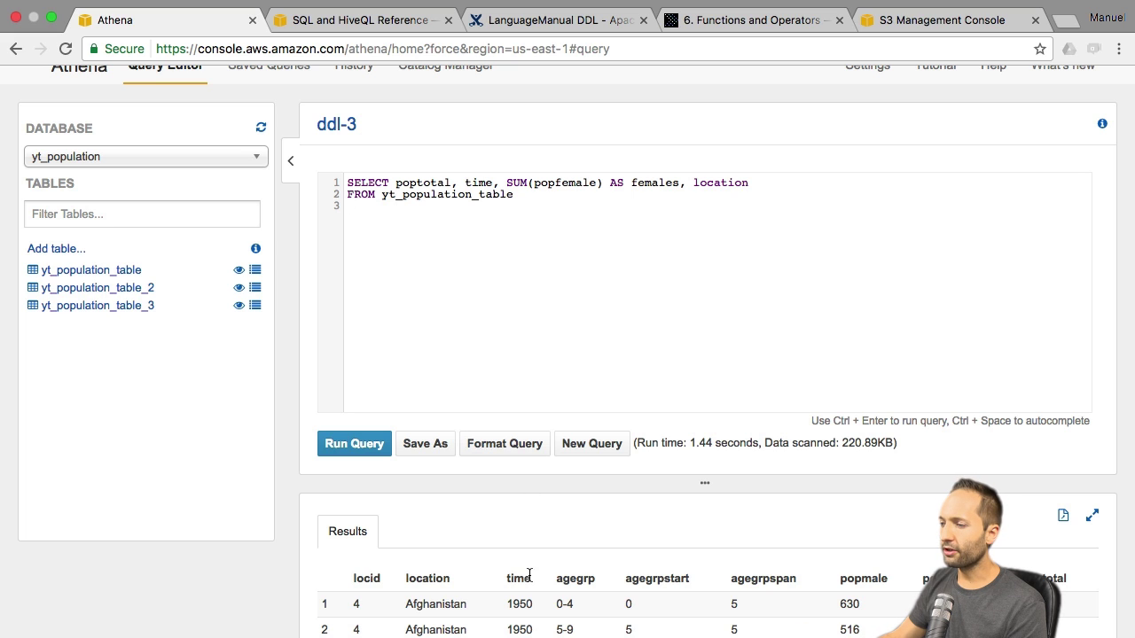
Add a WHERE clause that limits time to values BETWEEN 1980 AND 2000
text(WHE)
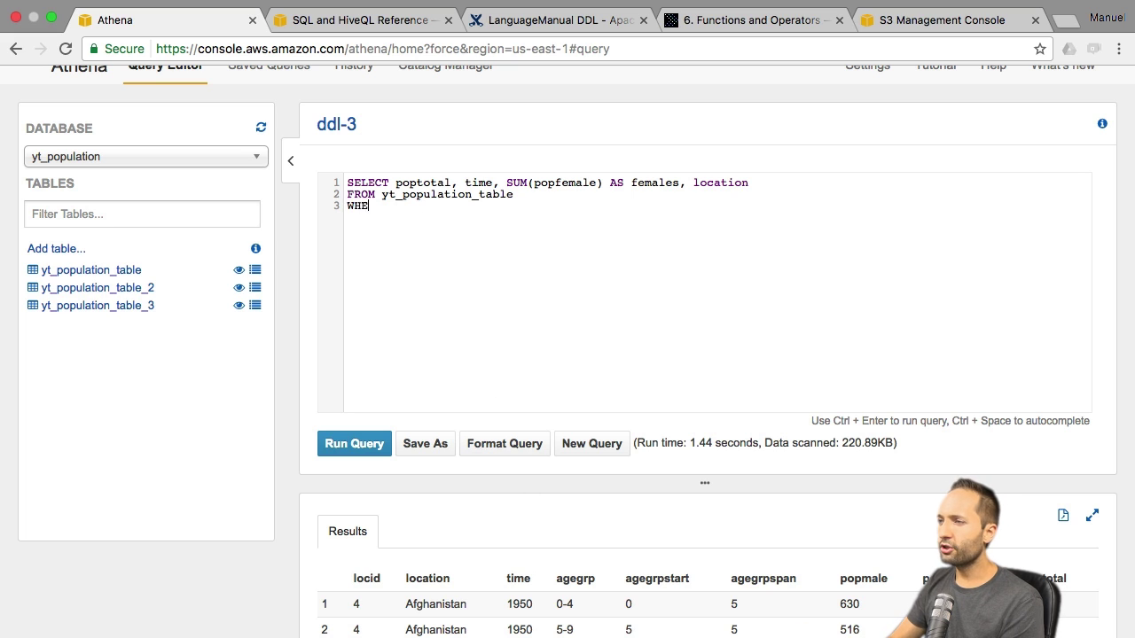
text(RE time)
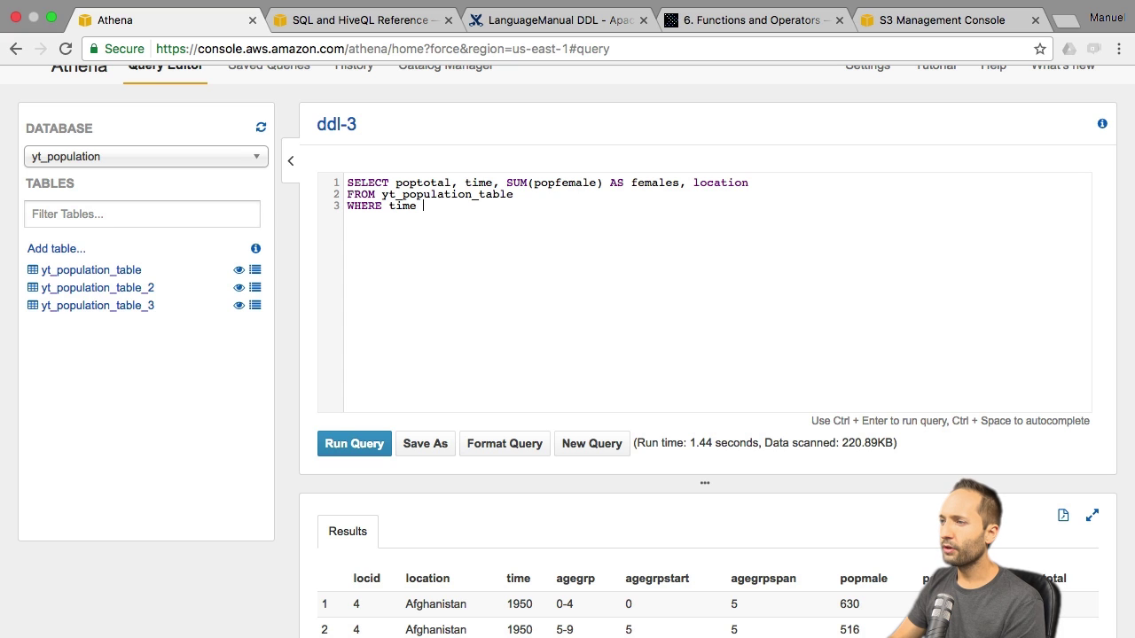
text( BETWEEN)
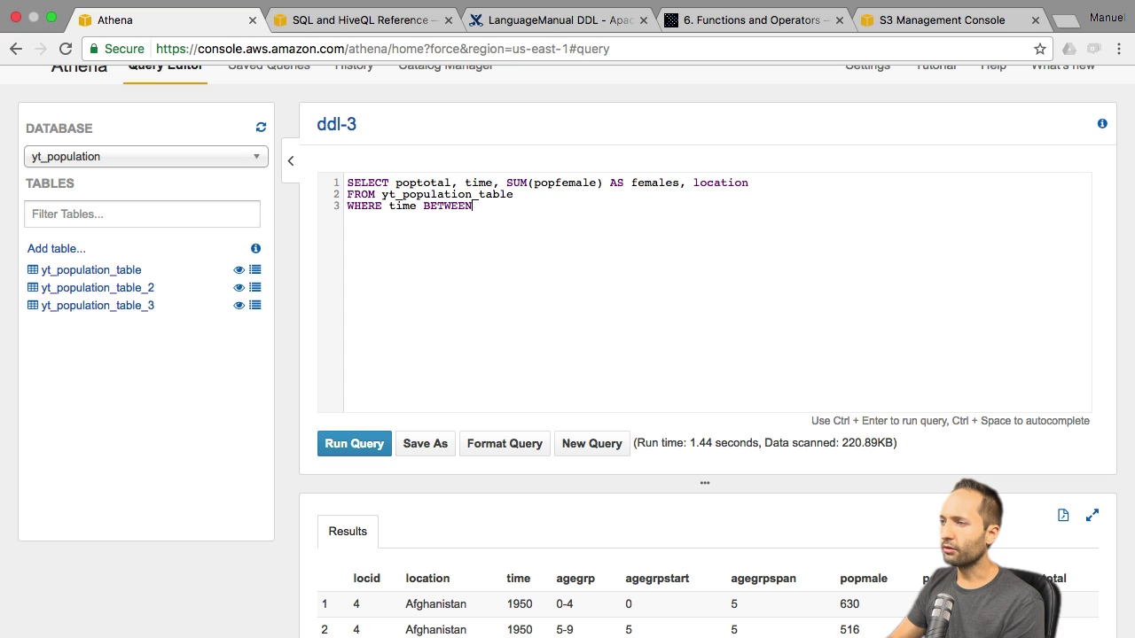
text( 1980 AND 200)
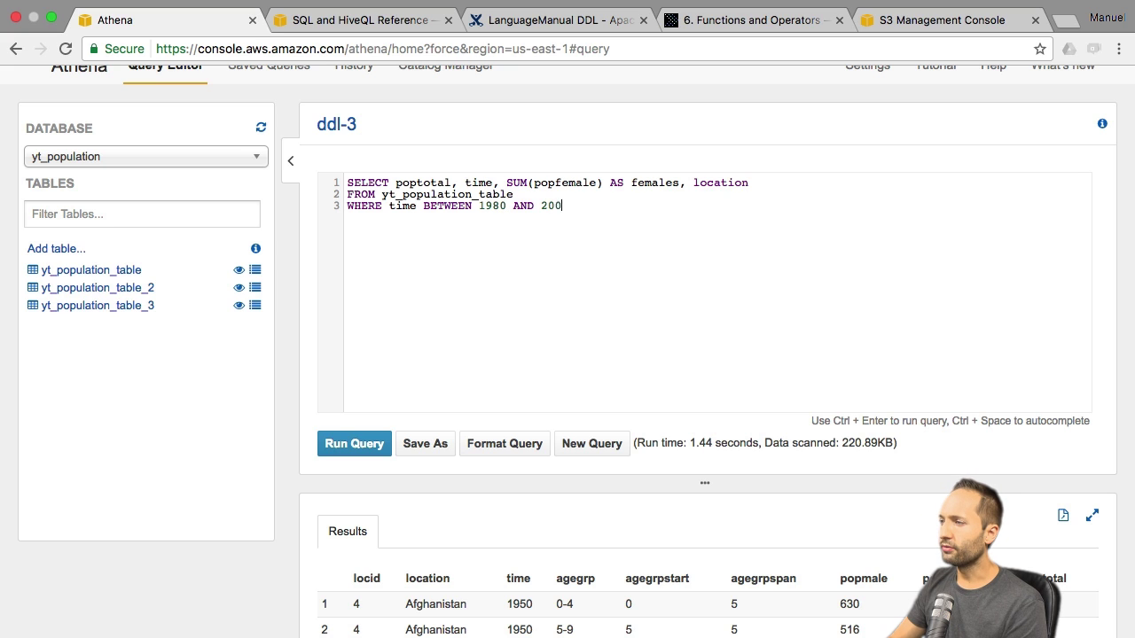
text(0ROU)
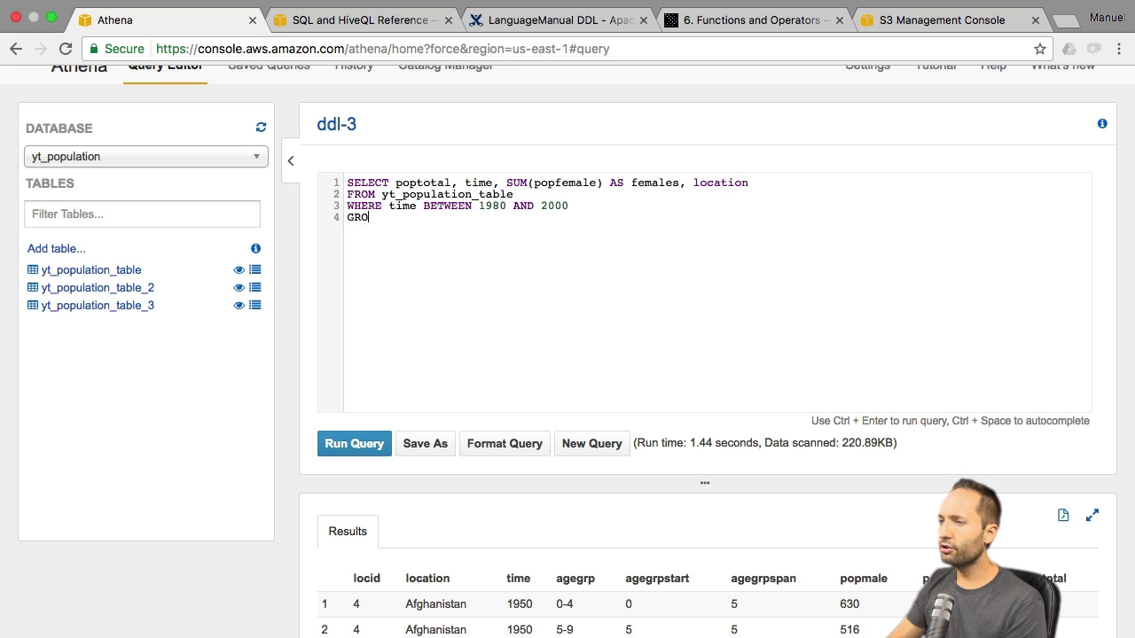
Complete the query with GROUP BY poptotal, time, location and run it
key(BackSpace)
text(P BY popz)
key(BackSpace)
text(total, time,)
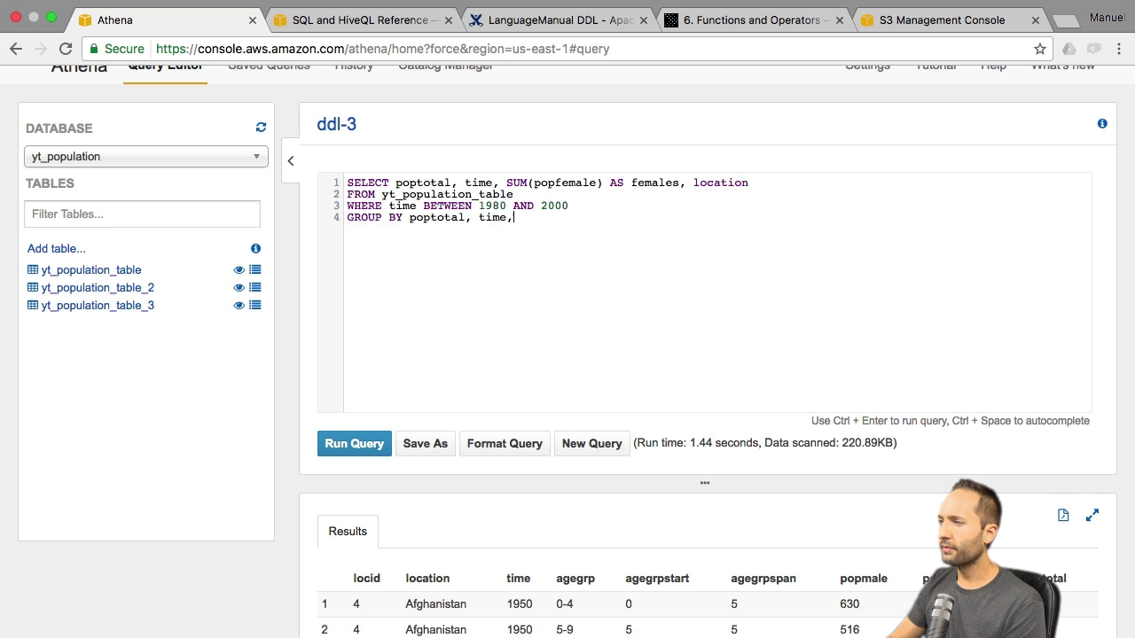
text( location)
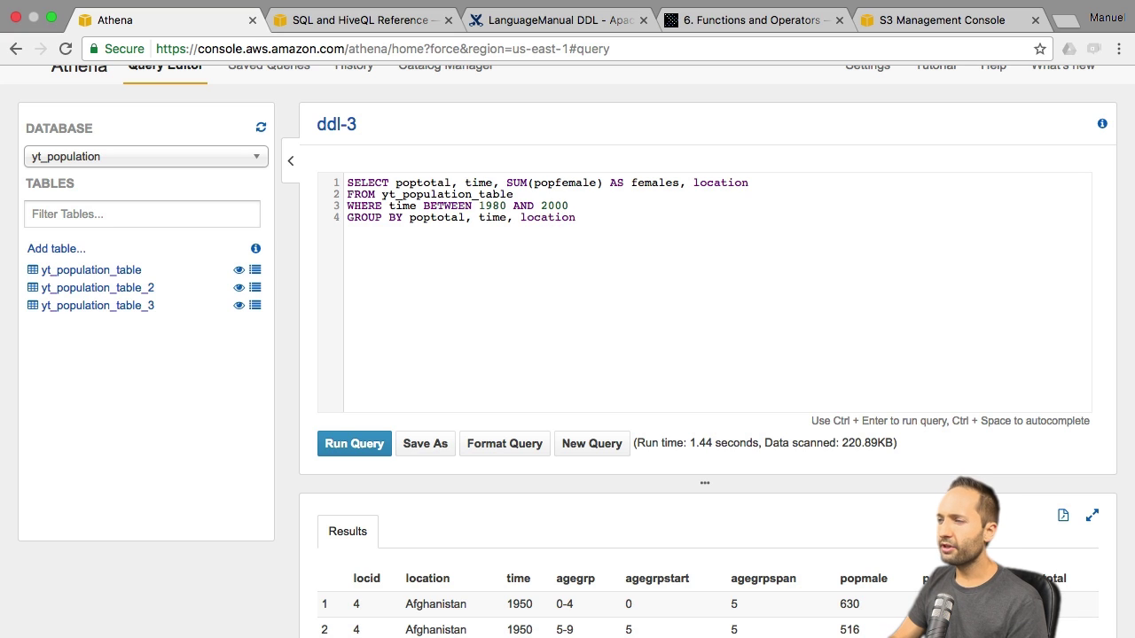
key(ctrl+Return)
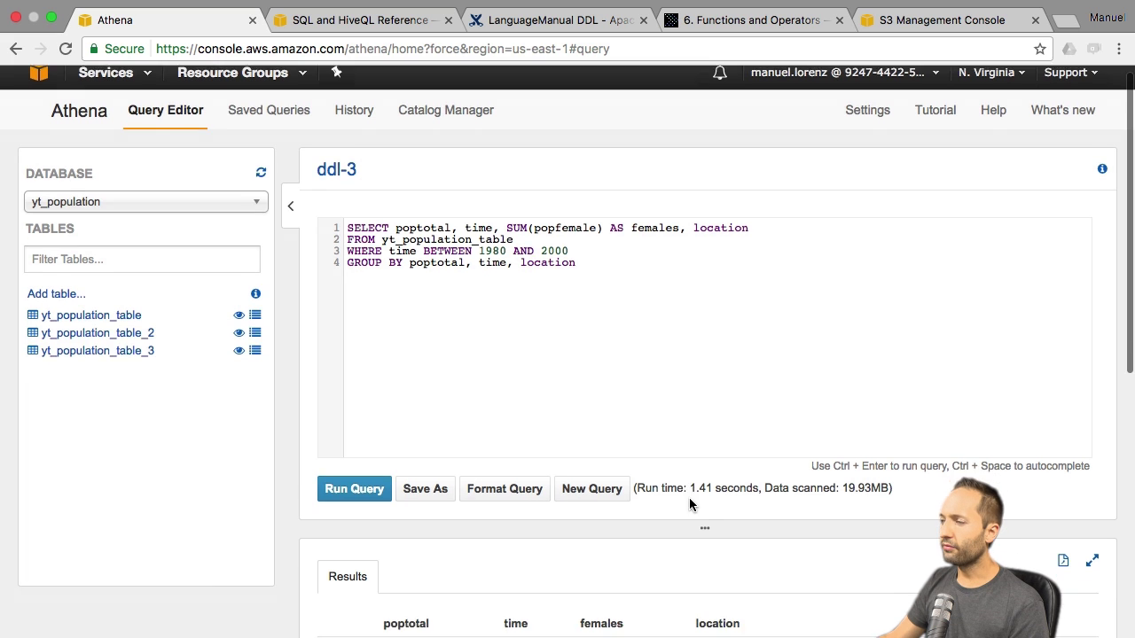
Examine the query results for the poptotal, time, females and location values across the years
scroll(689, 498, down, 5)
scroll(634, 508, down, 2)
scroll(915, 474, up, 2)
scroll(917, 466, down, 6)
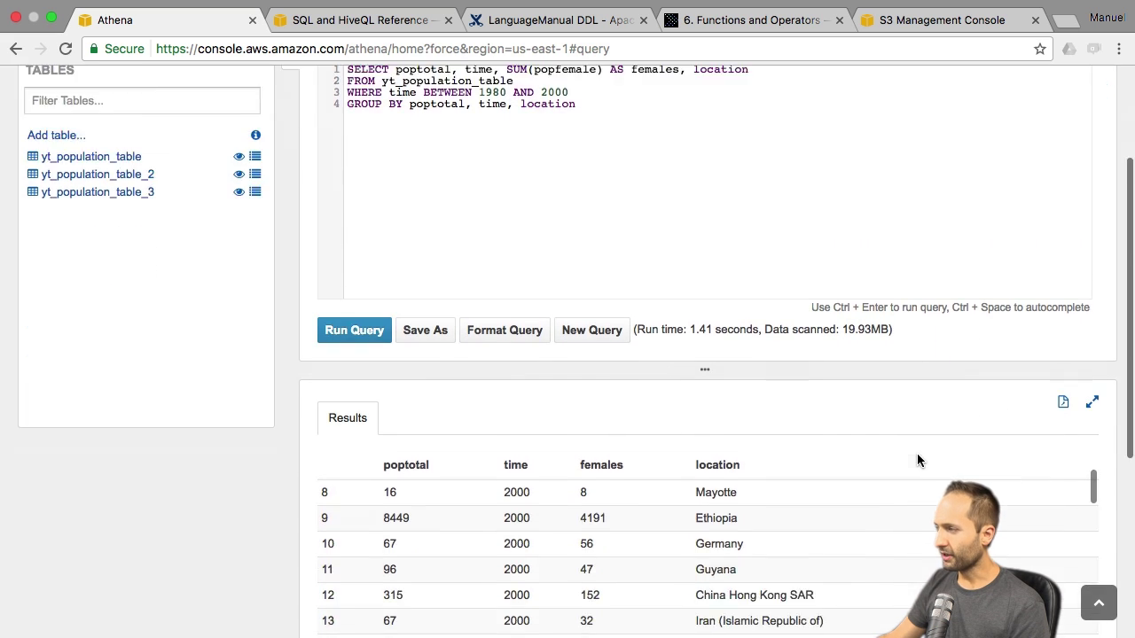
scroll(772, 520, down, 7)
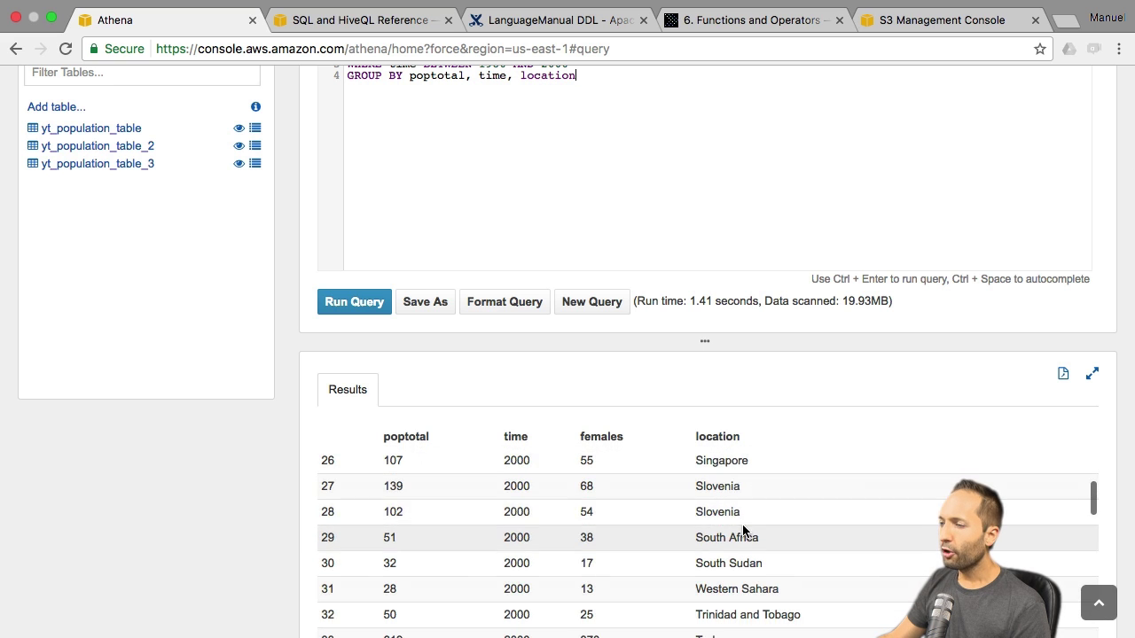
scroll(750, 517, down, 2)
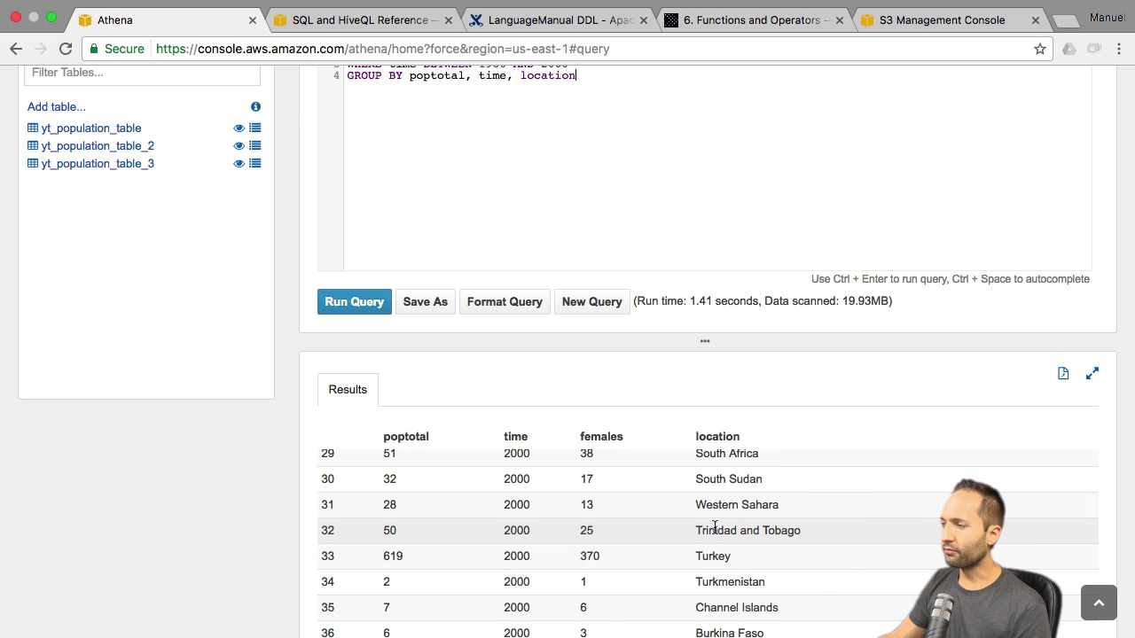
scroll(714, 528, down, 5)
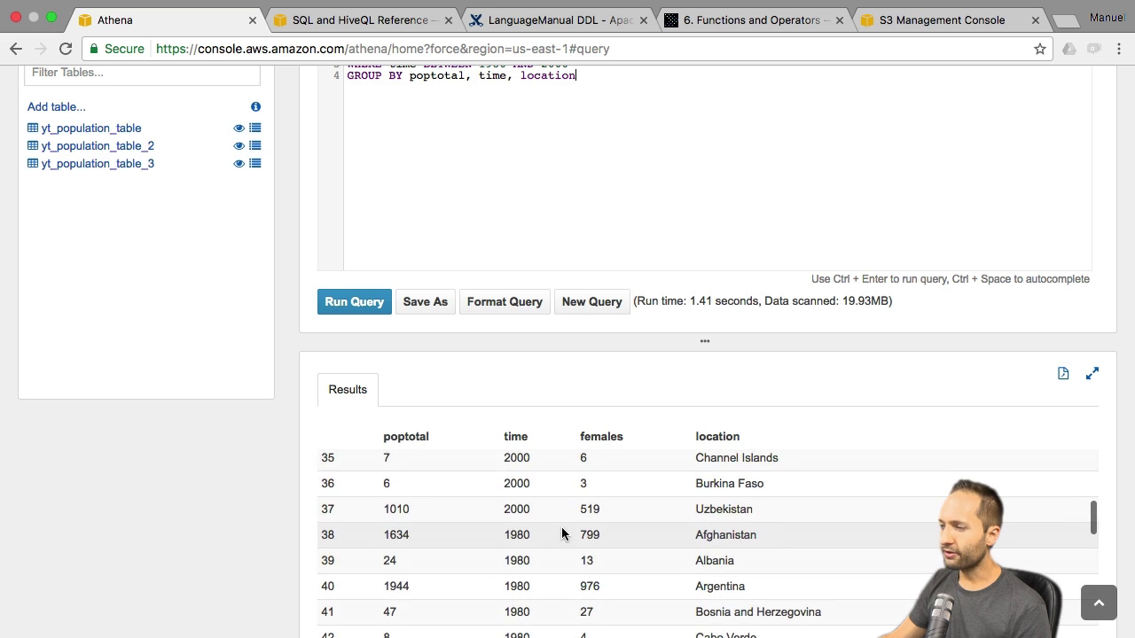
scroll(568, 532, down, 10)
scroll(540, 518, down, 9)
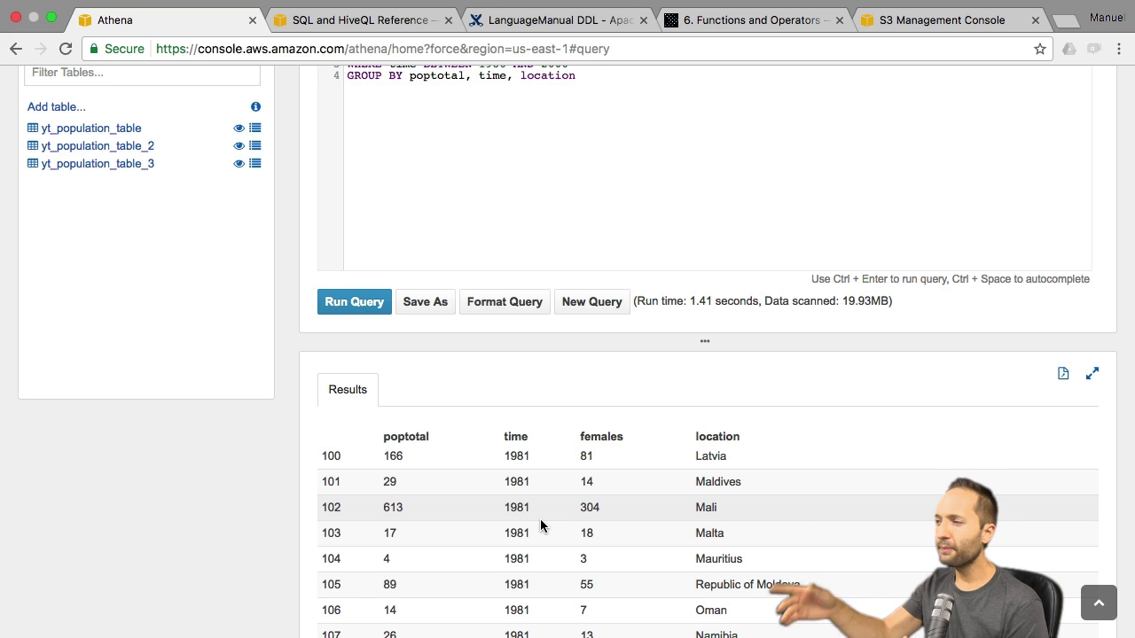
Clear the editor, start a new query with SELECT SUM(popfemale)/ and expand the columns of yt_population_table for reference
scroll(284, 503, up, 5)
drag(589, 280, 296, 220)
key(BackSpace)
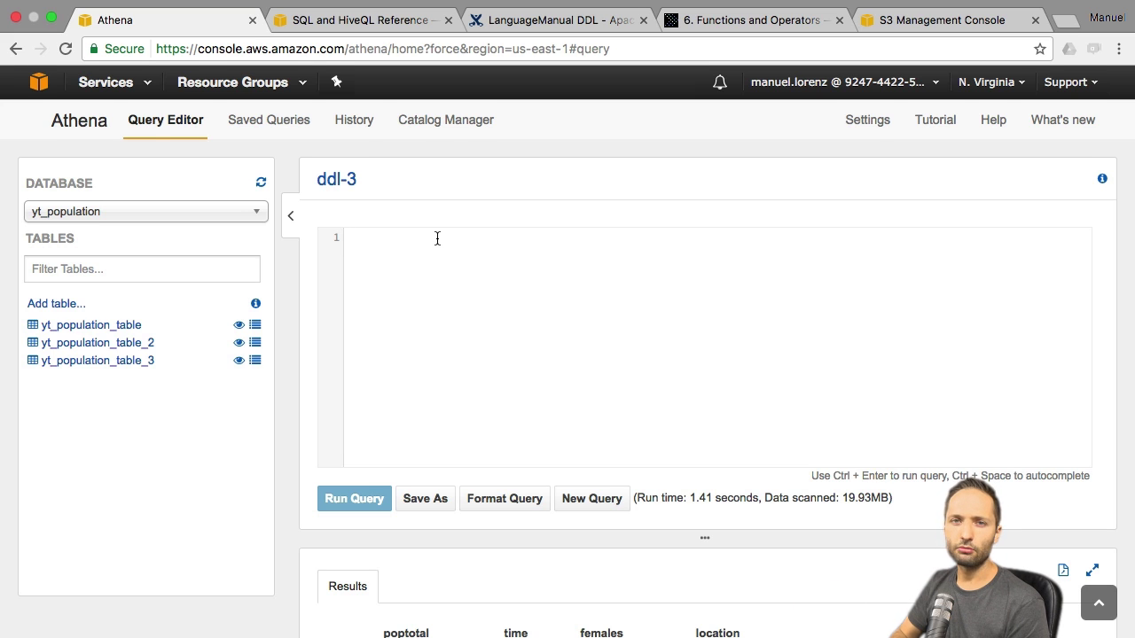
key(super+v)
text(SELEC)
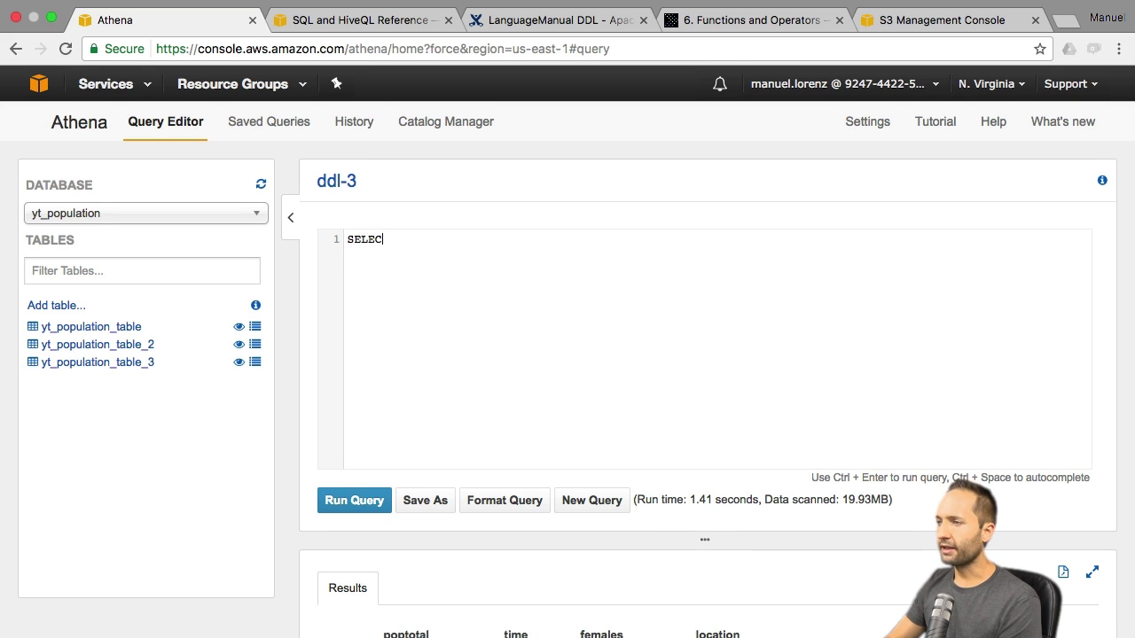
text(T SUM()
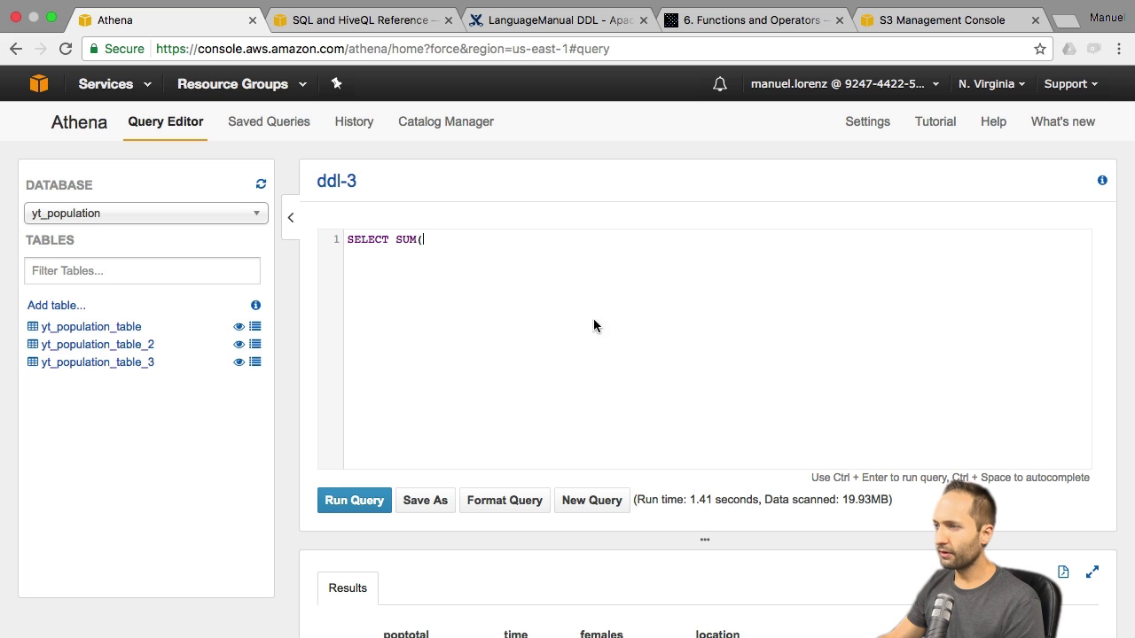
click(125, 328)
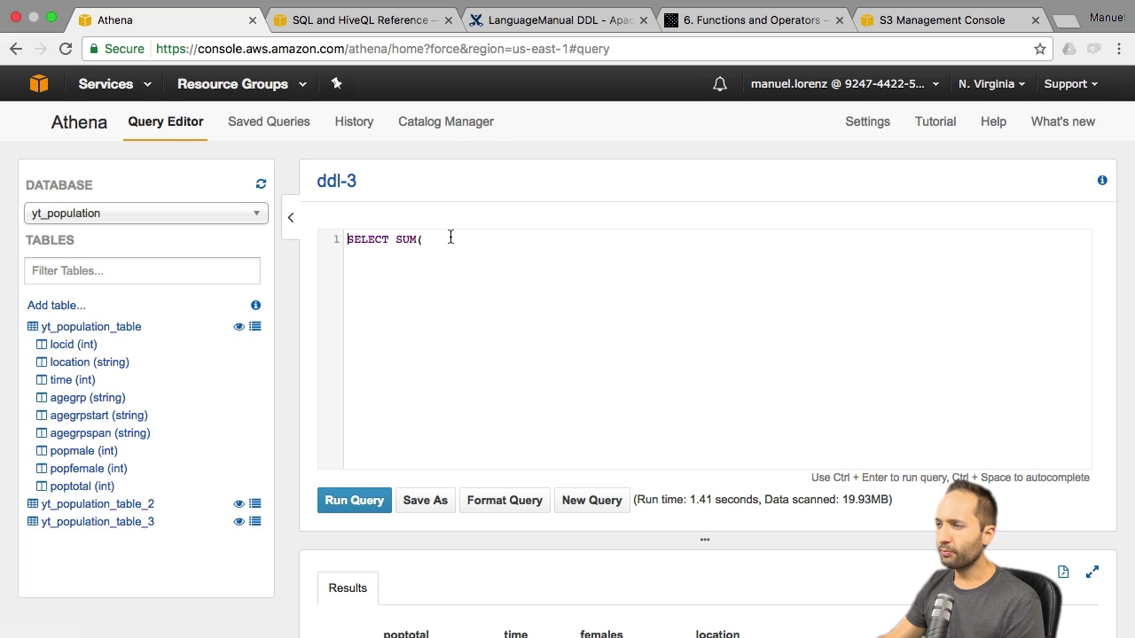
text(popfemale)/)
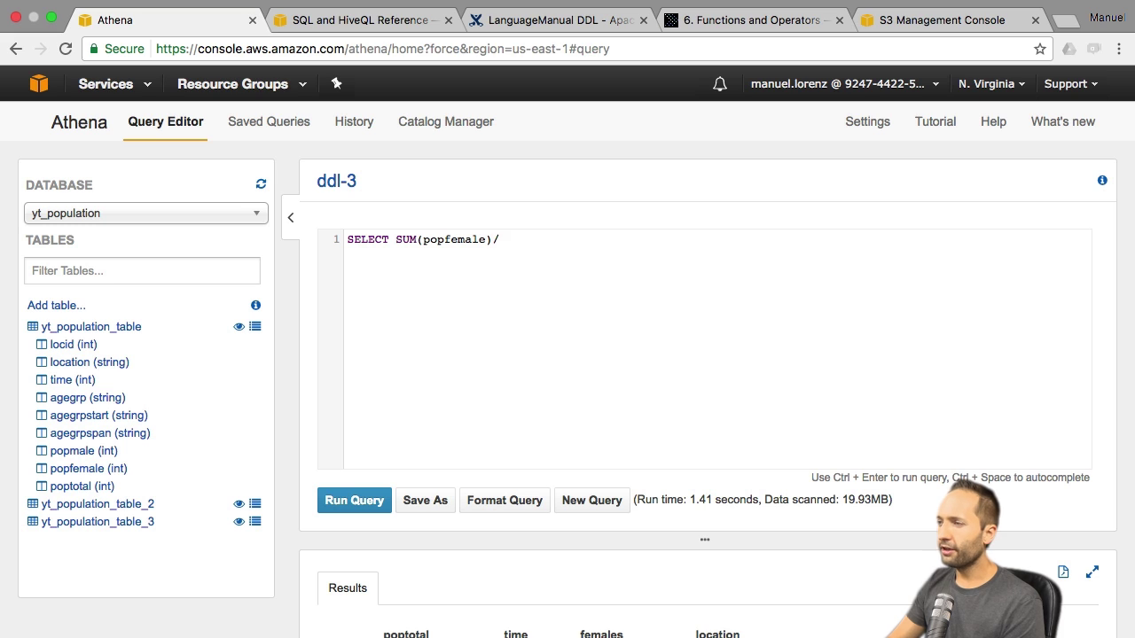
Finish the SELECT line with SUM(poptotal) as the divisor, the alias sharefemale and the time column
text(SUM(totalpo)
key(BackSpace)
key(BackSpace)
key(BackSpace)
key(BackSpace)
key(BackSpace)
key(BackSpace)
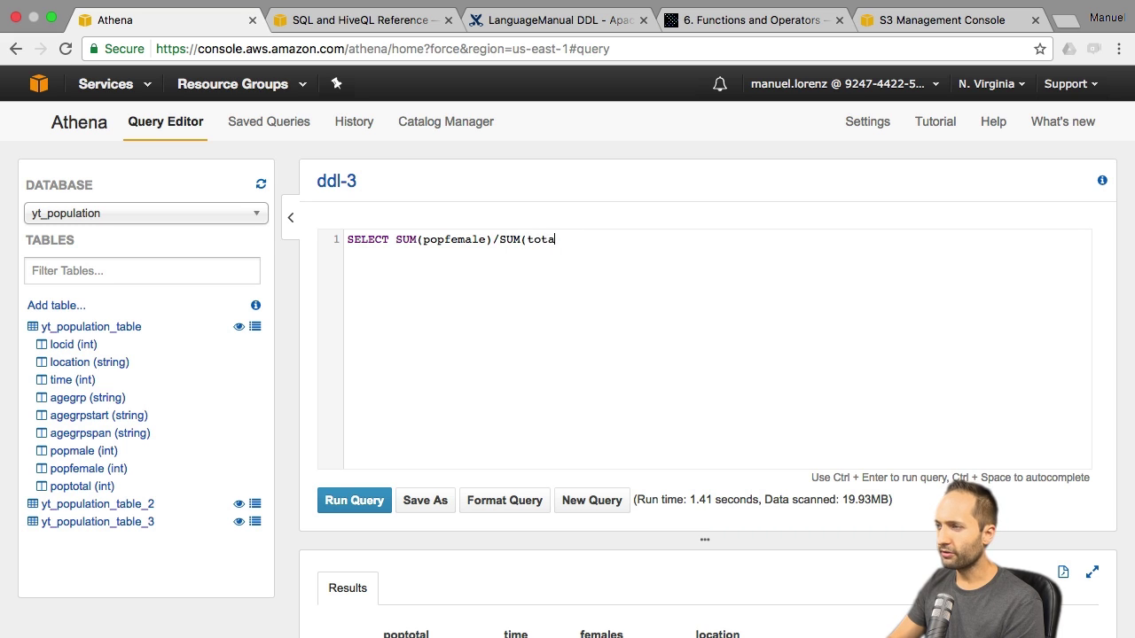
text(poptotal)
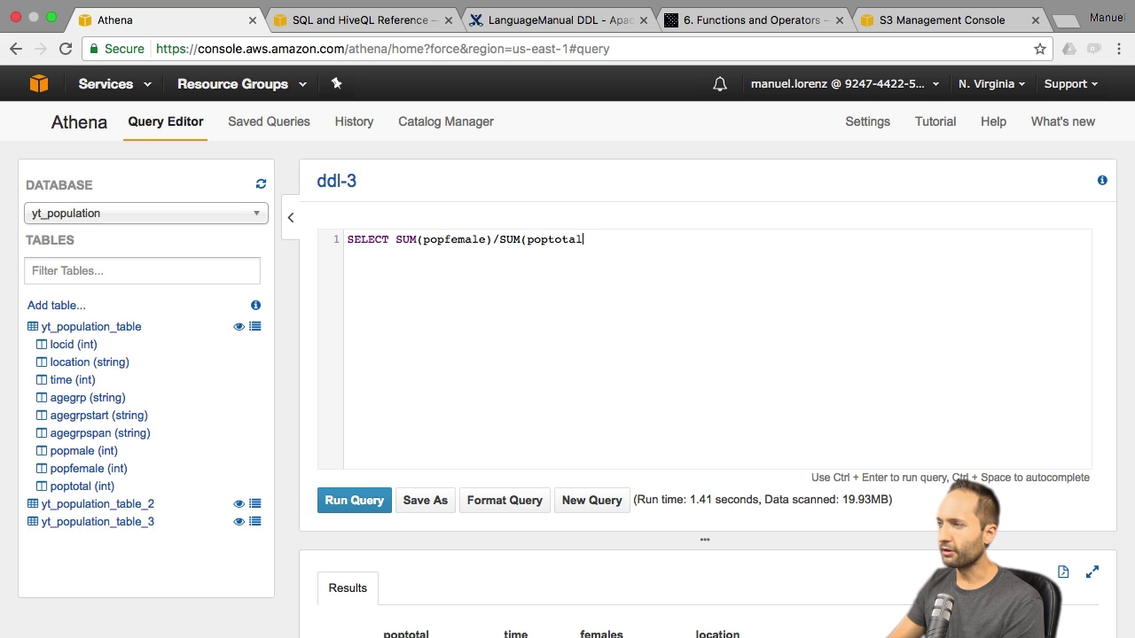
text() AS sharefemale)
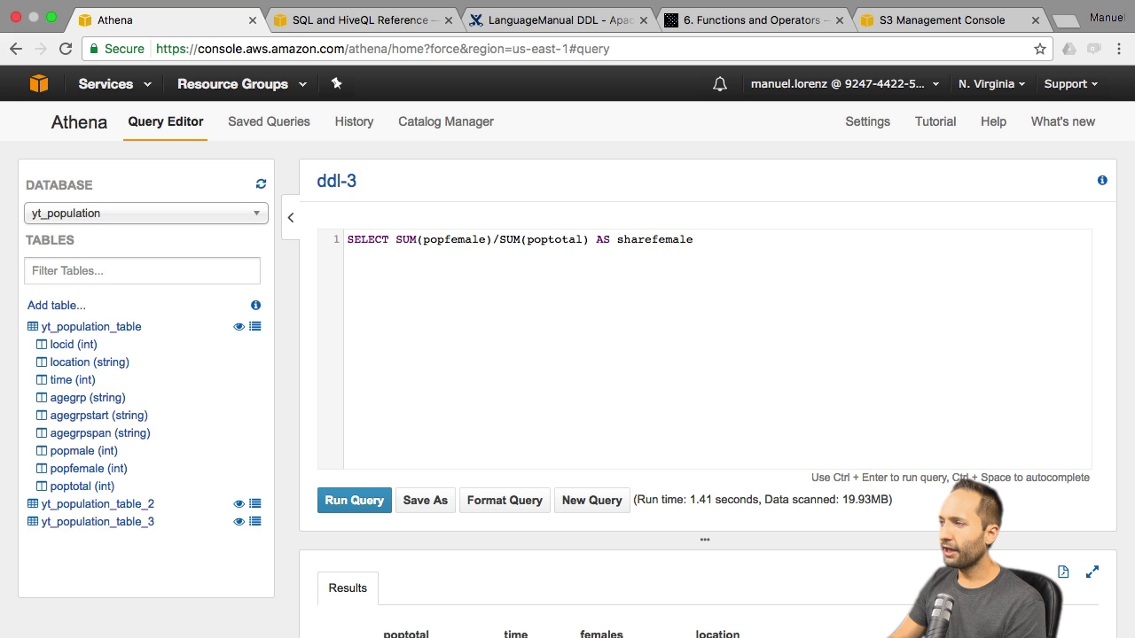
text(, time )
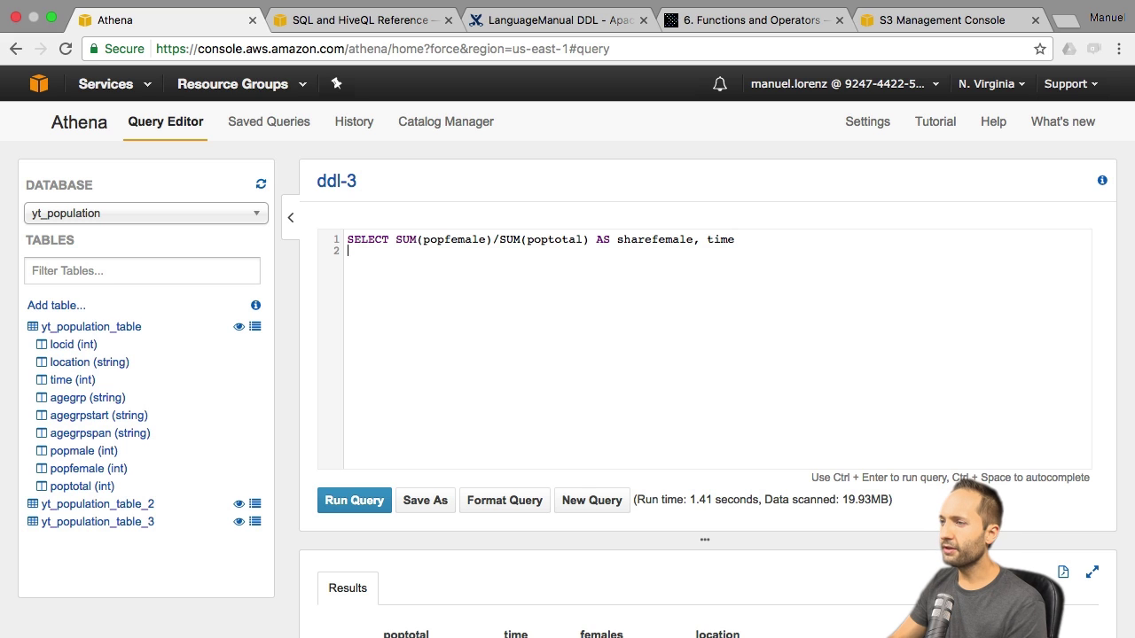
Add a FROM clause that reads from yt_population_table to the sharefemale query
text(FROM )
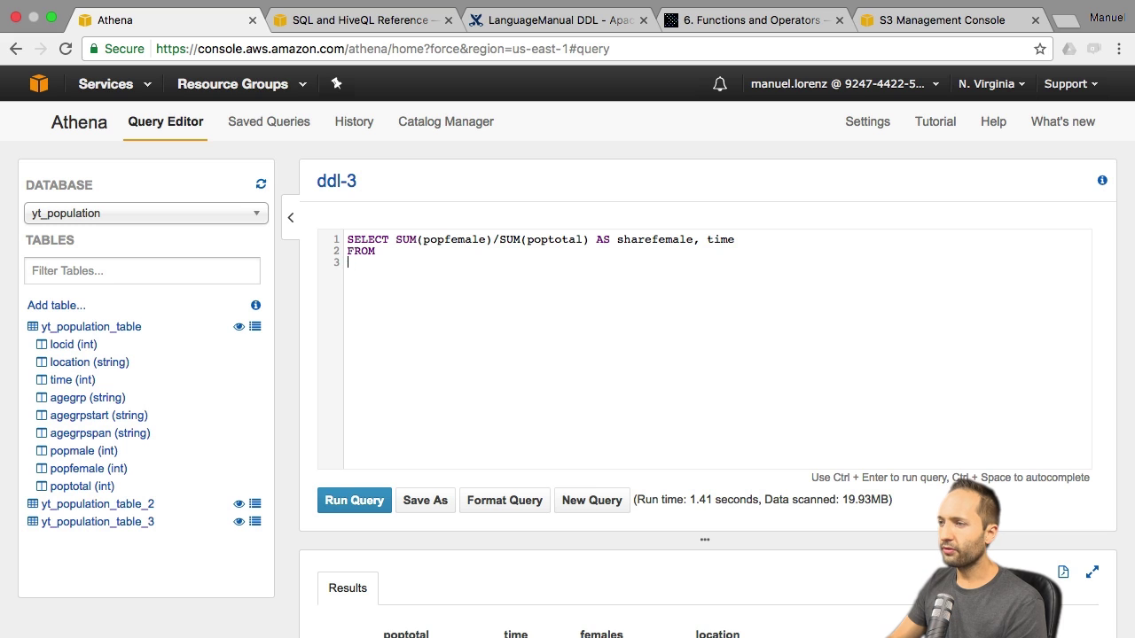
text(yt)
key(ctrl+space)
key(Down)
key(Return)
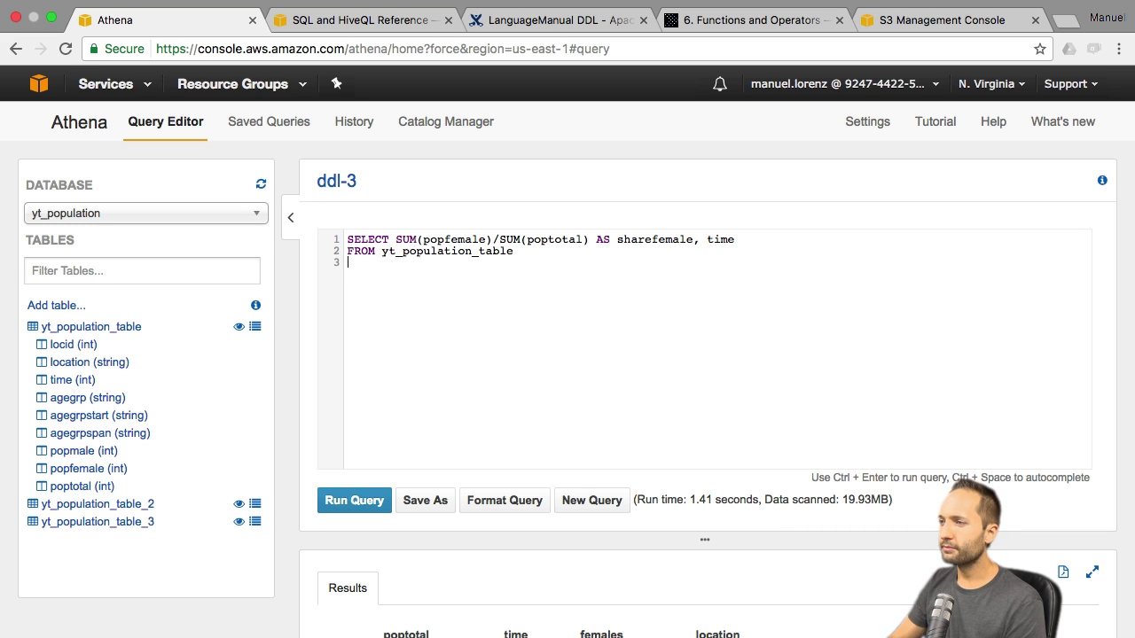
Complete the query with GROUP BY time and ORDER BY time ASC, and run it
text(GROUP)
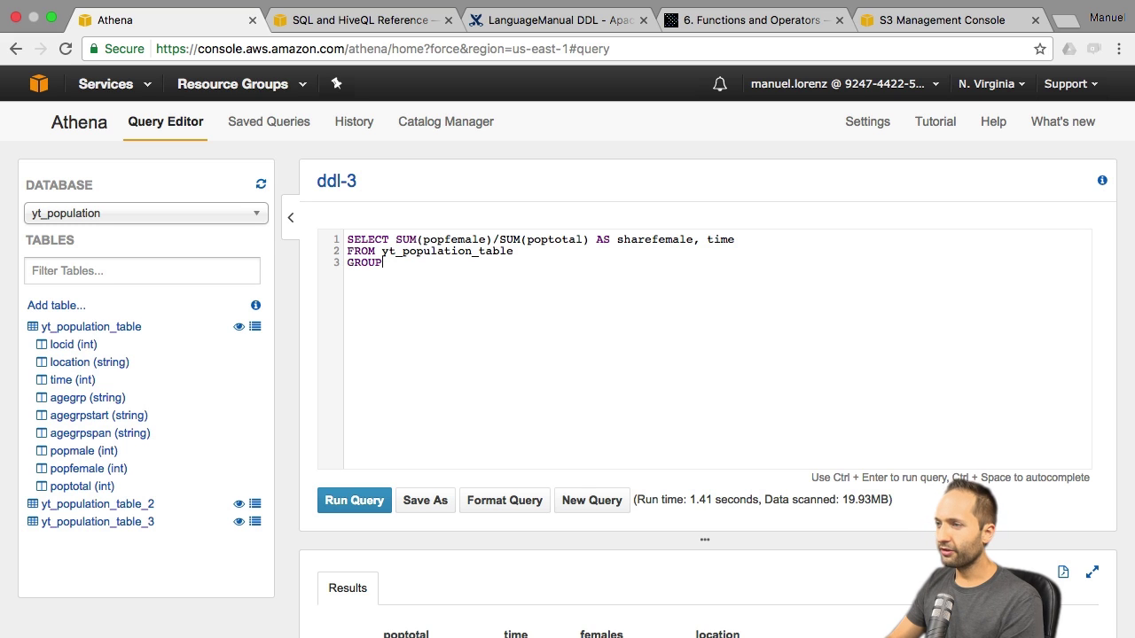
text( V)
key(BackSpace)
text(BY time )
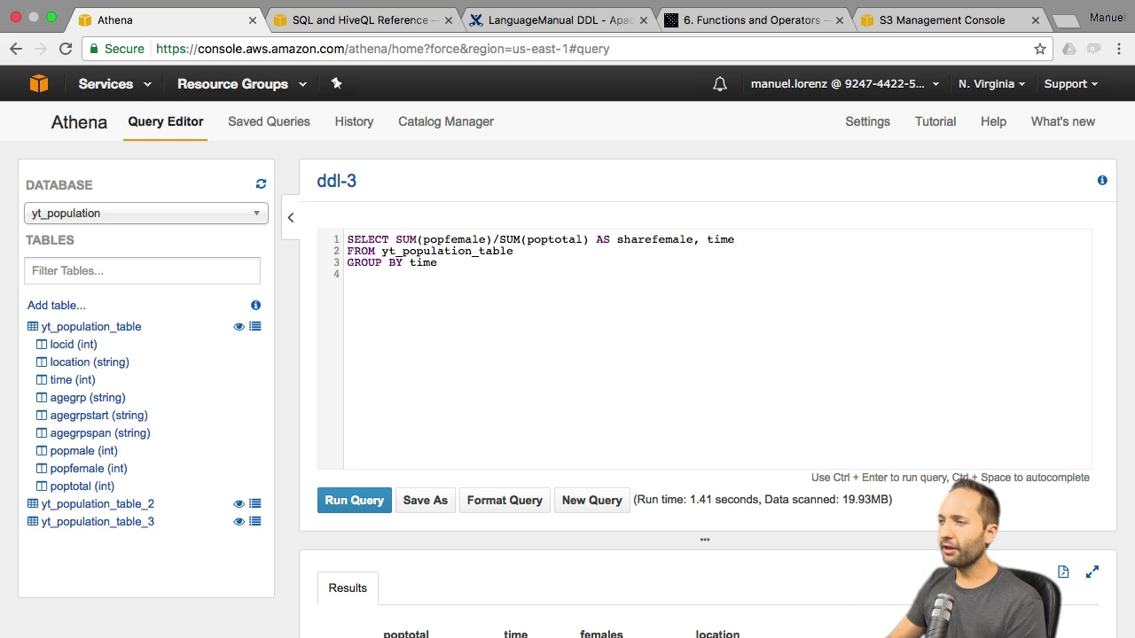
text(ORDER BY)
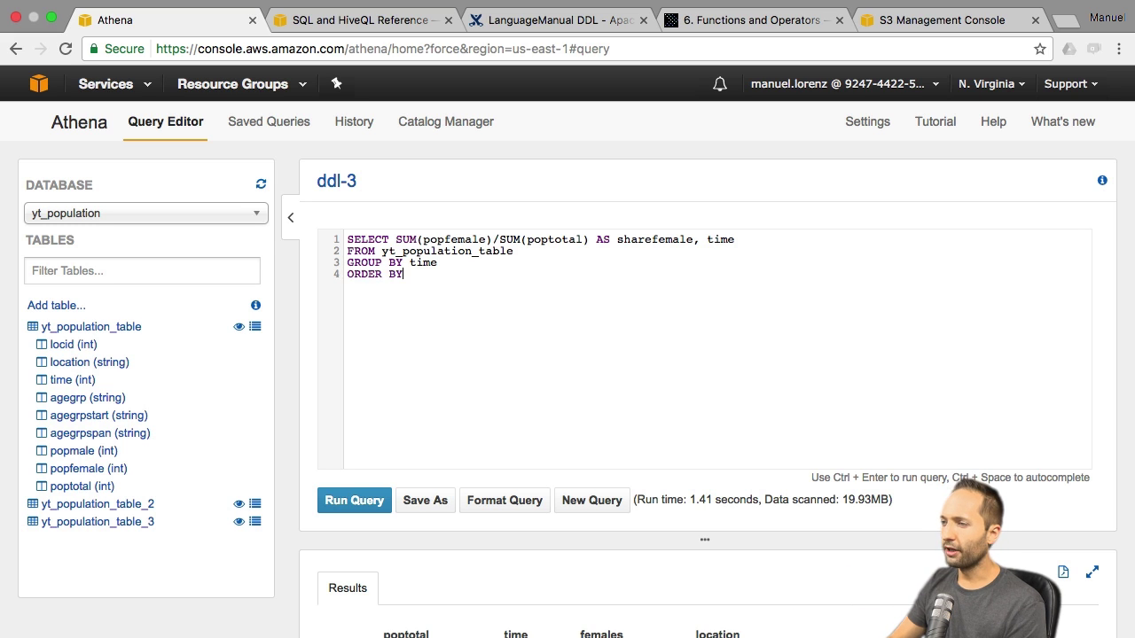
text( tim)
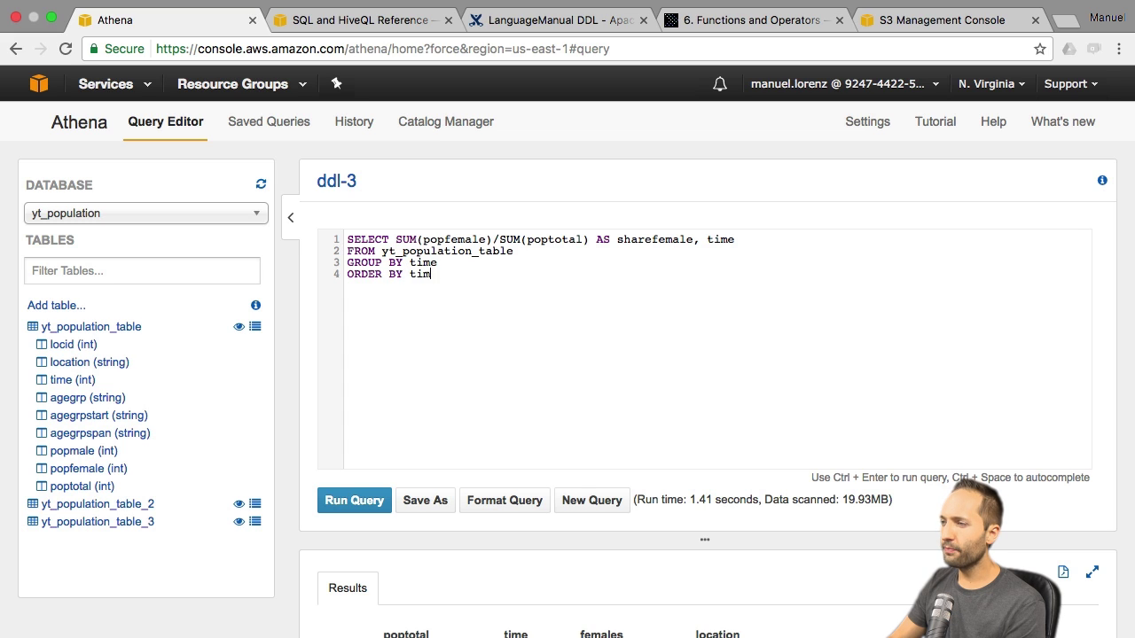
text(e ASC)
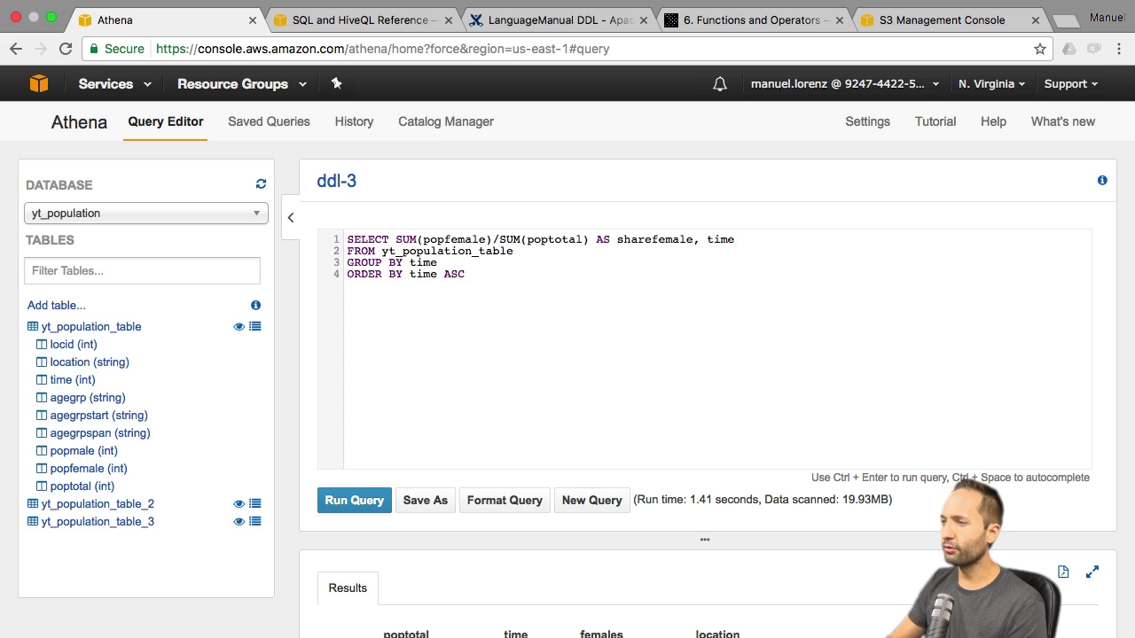
key(ctrl+Return)
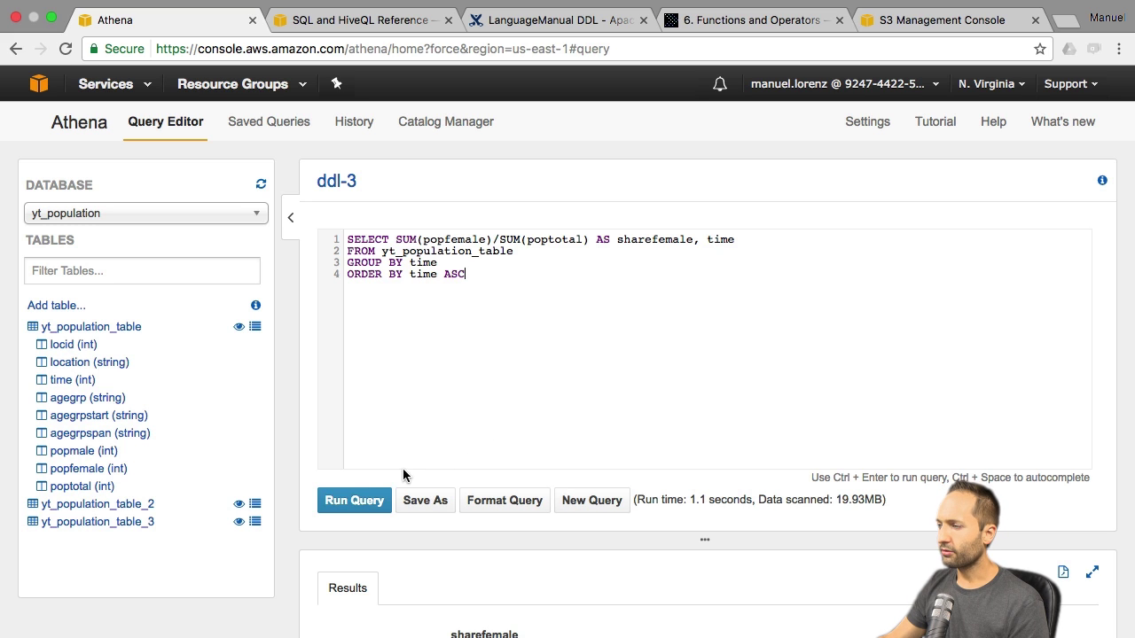
Examine the sharefemale values for each year in the query results
scroll(479, 527, down, 1)
scroll(479, 526, down, 3)
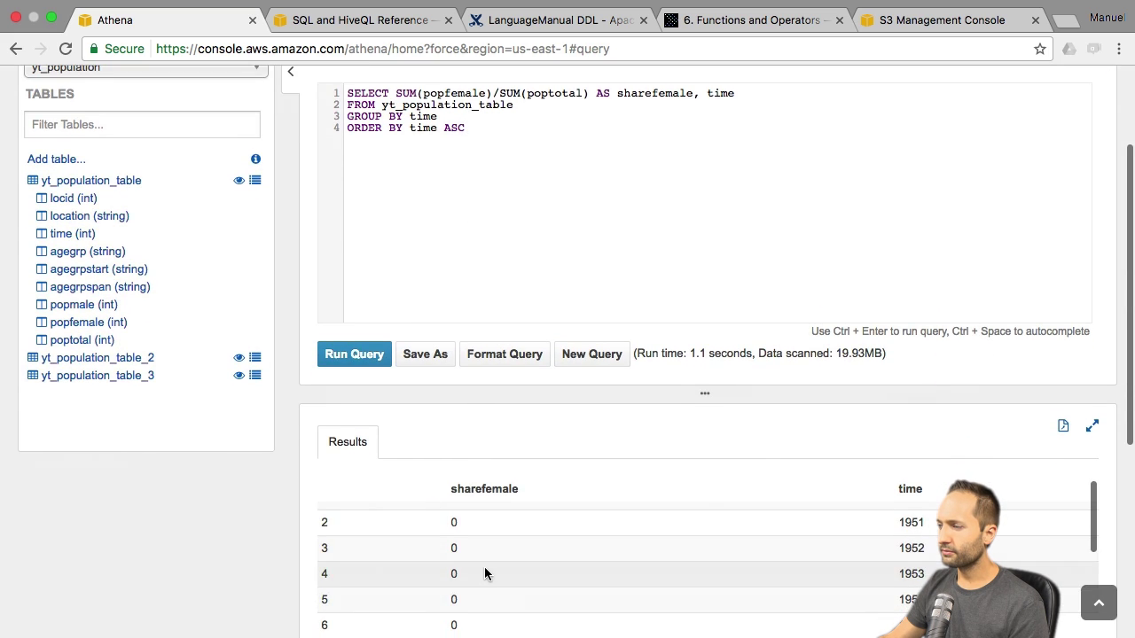
scroll(485, 568, up, 1)
scroll(596, 462, down, 2)
scroll(592, 467, down, 4)
scroll(584, 485, down, 10)
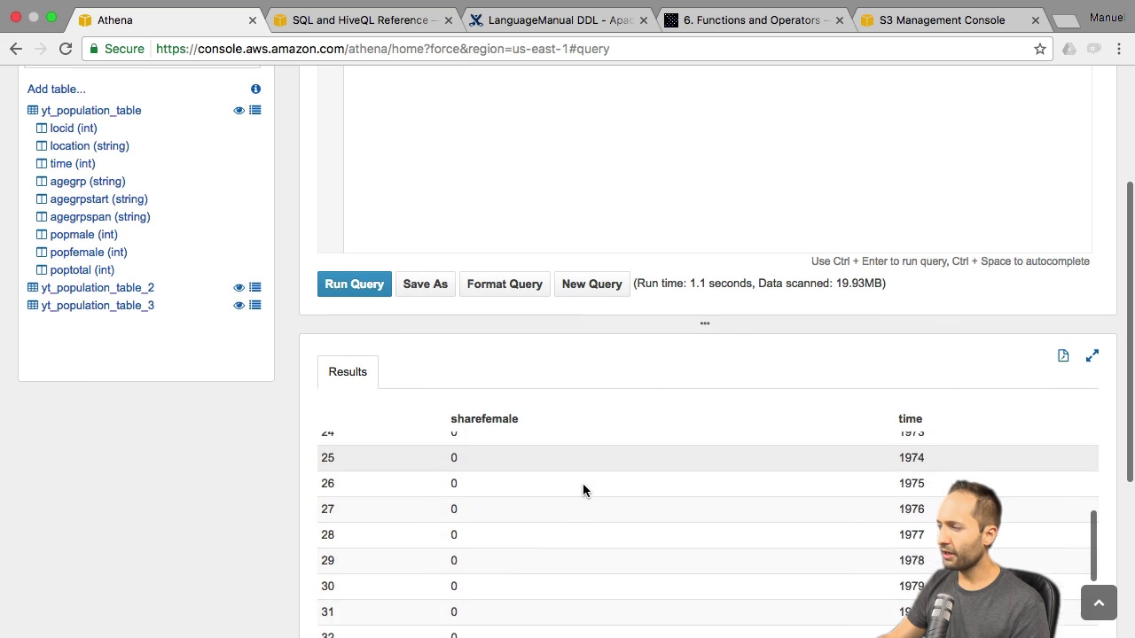
scroll(583, 490, down, 4)
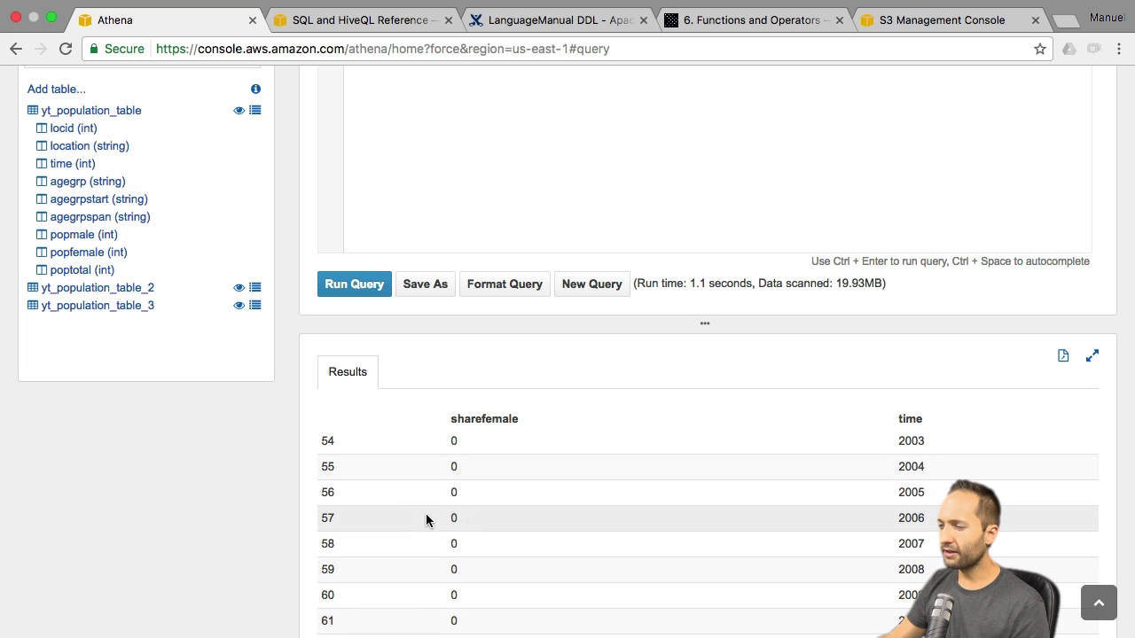
scroll(468, 514, up, 5)
scroll(470, 512, up, 10)
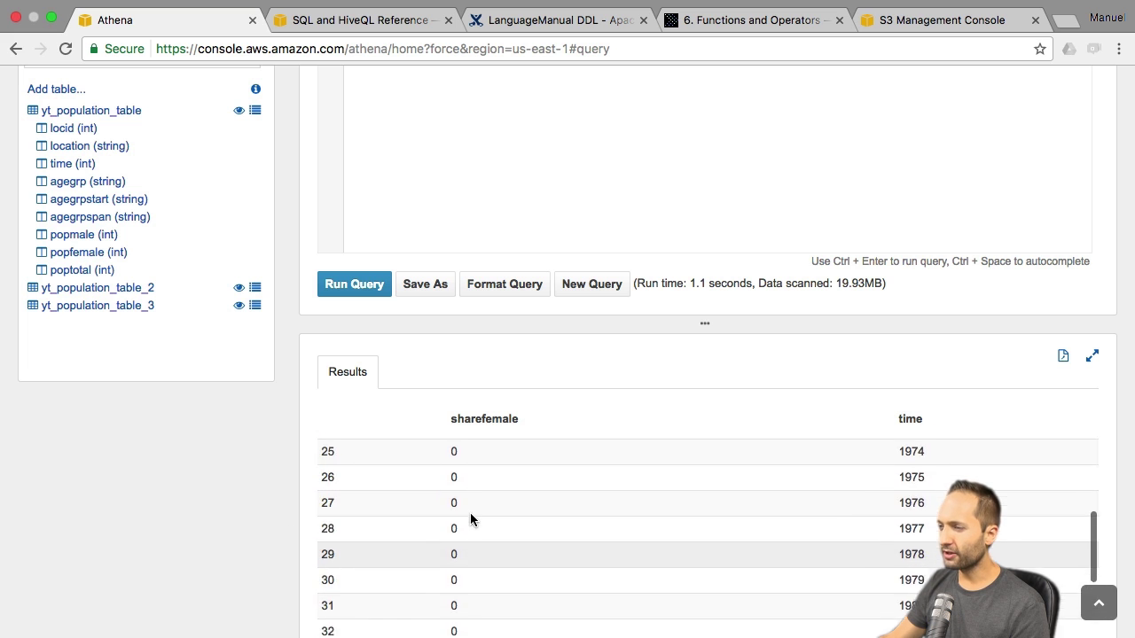
scroll(471, 512, up, 10)
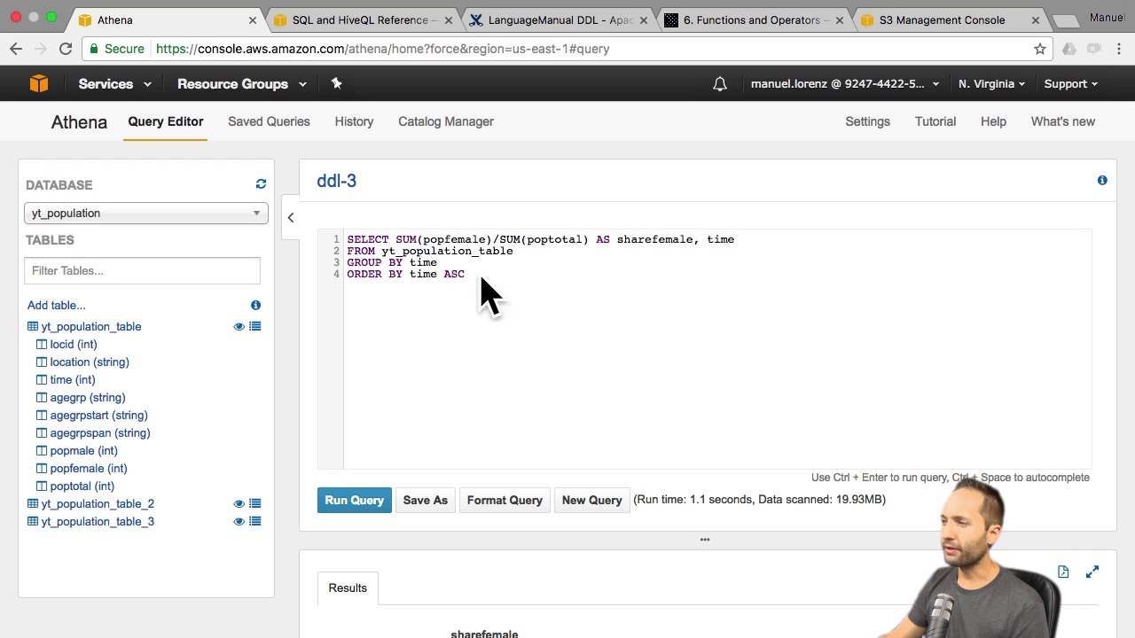
Save the current query under the name query1
click(434, 501)
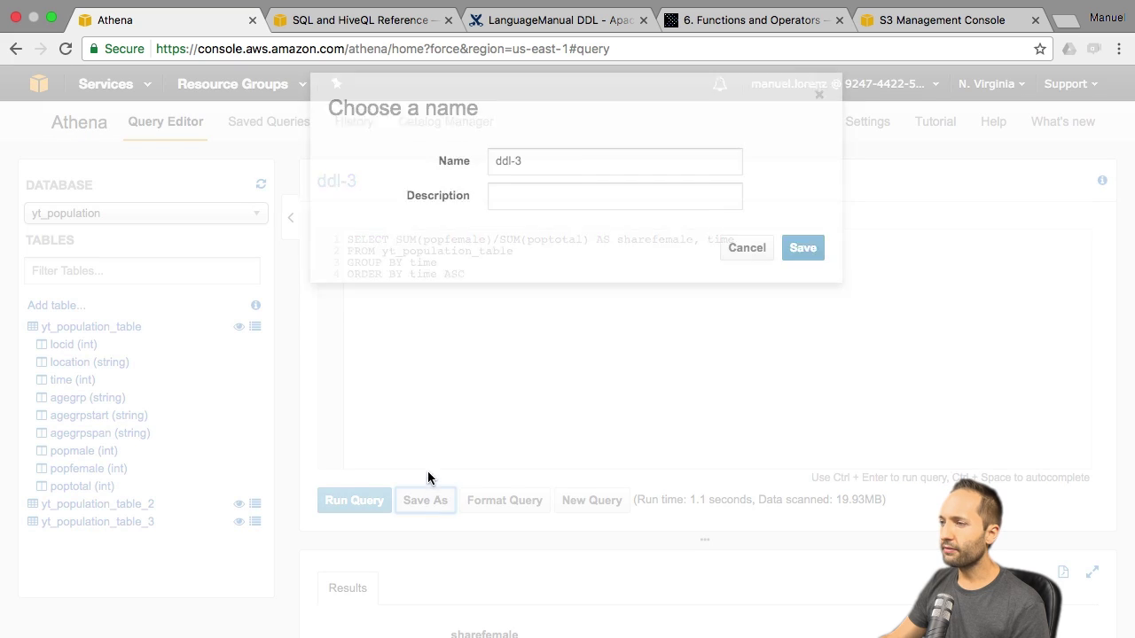
drag(532, 213, 470, 215)
text(query1)
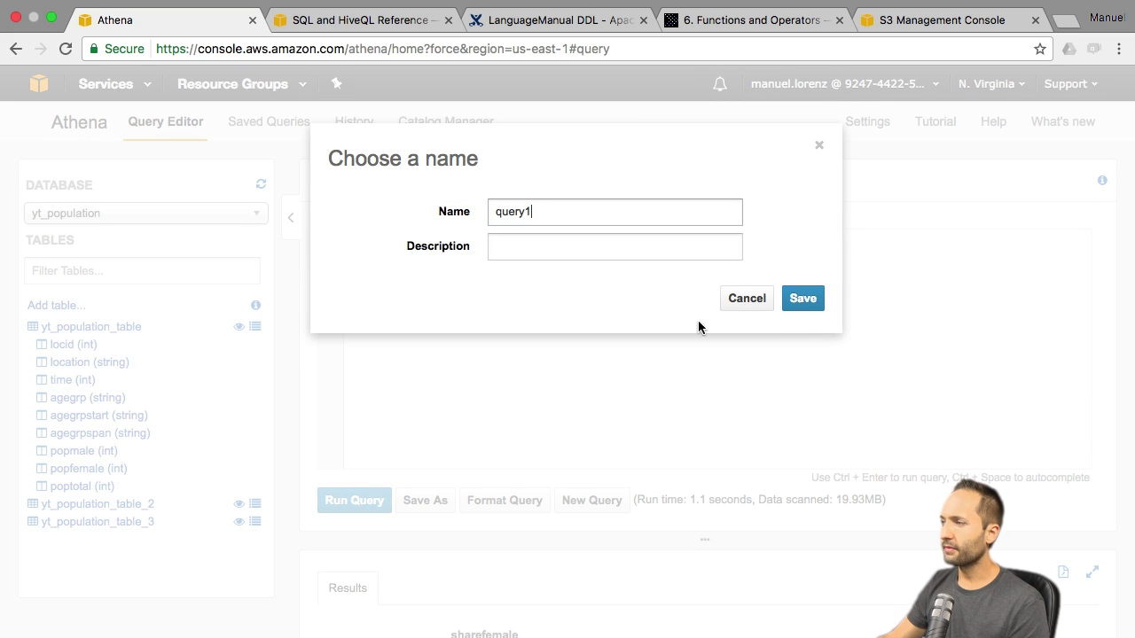
click(803, 299)
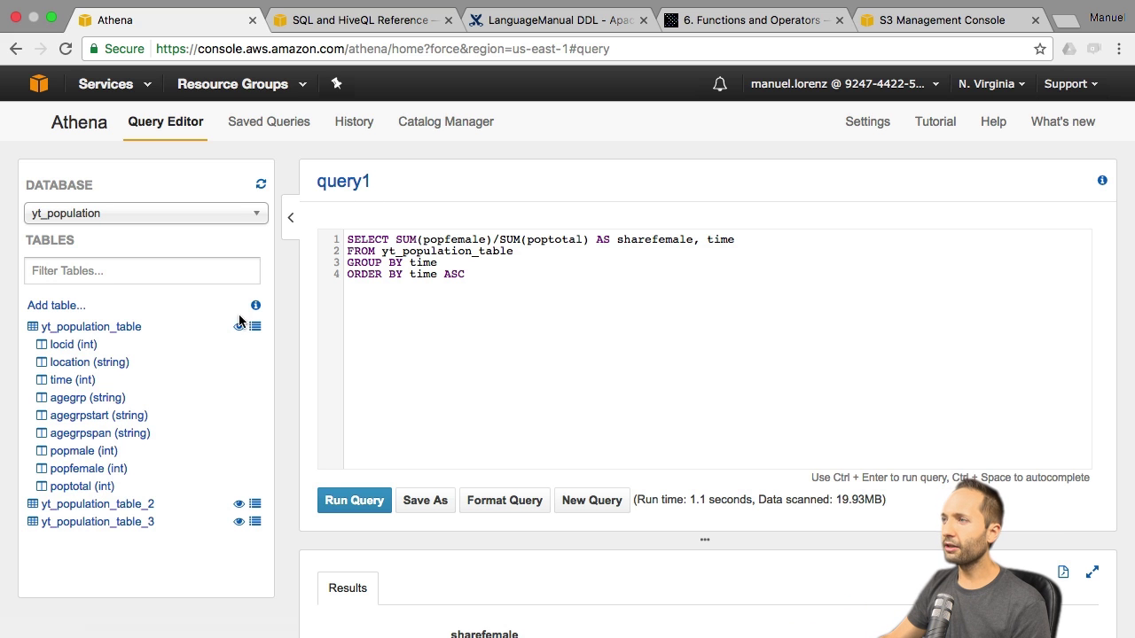
In the Hive LanguageManual DDL page, find the Change Column Name/Type section and copy the example ALTER TABLE test_change CHANGE a a1 INT;
click(565, 24)
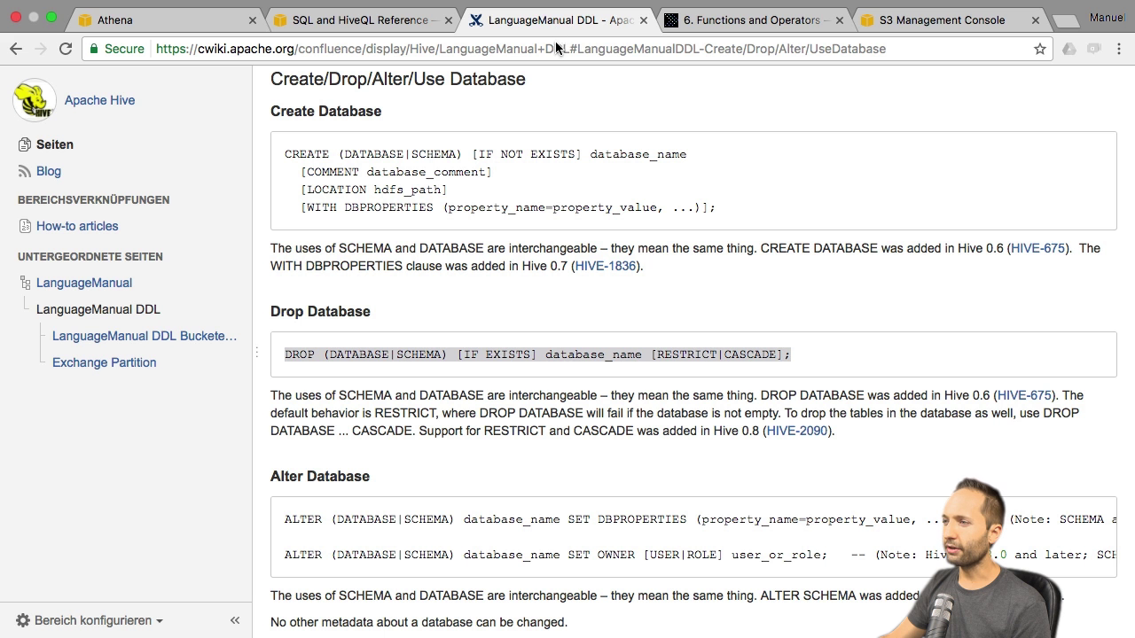
scroll(595, 269, up, 15)
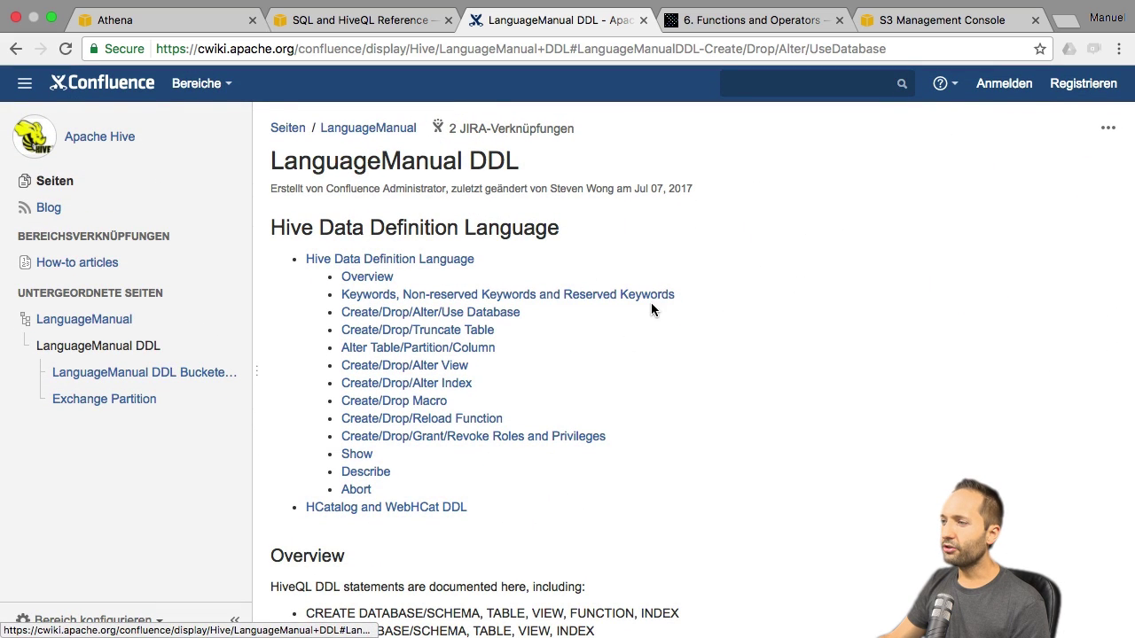
click(483, 352)
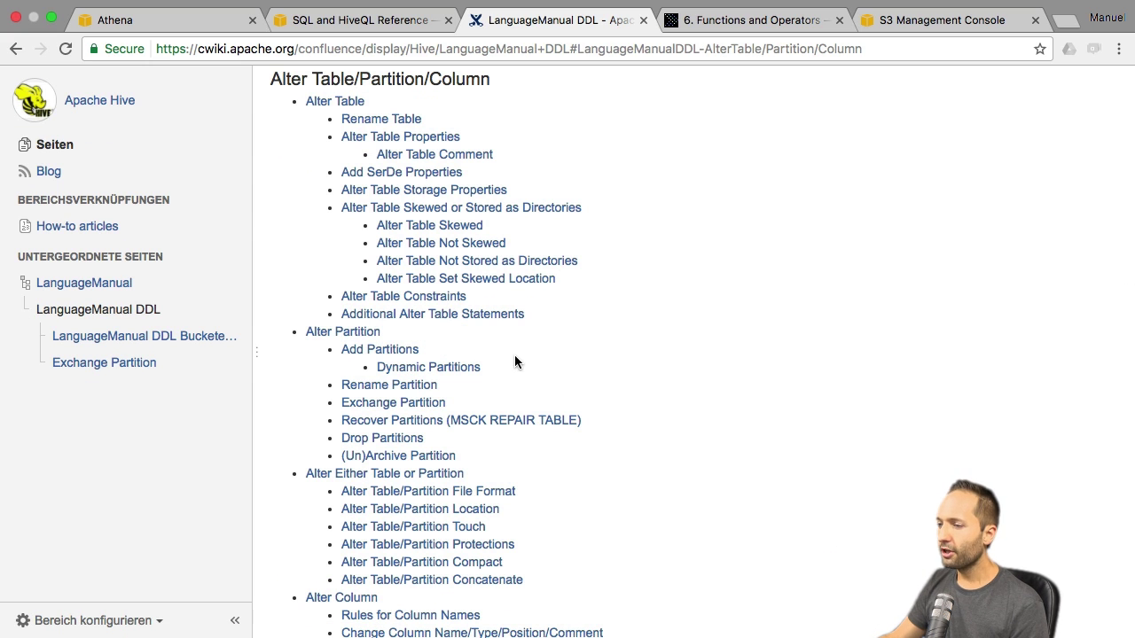
scroll(515, 358, down, 5)
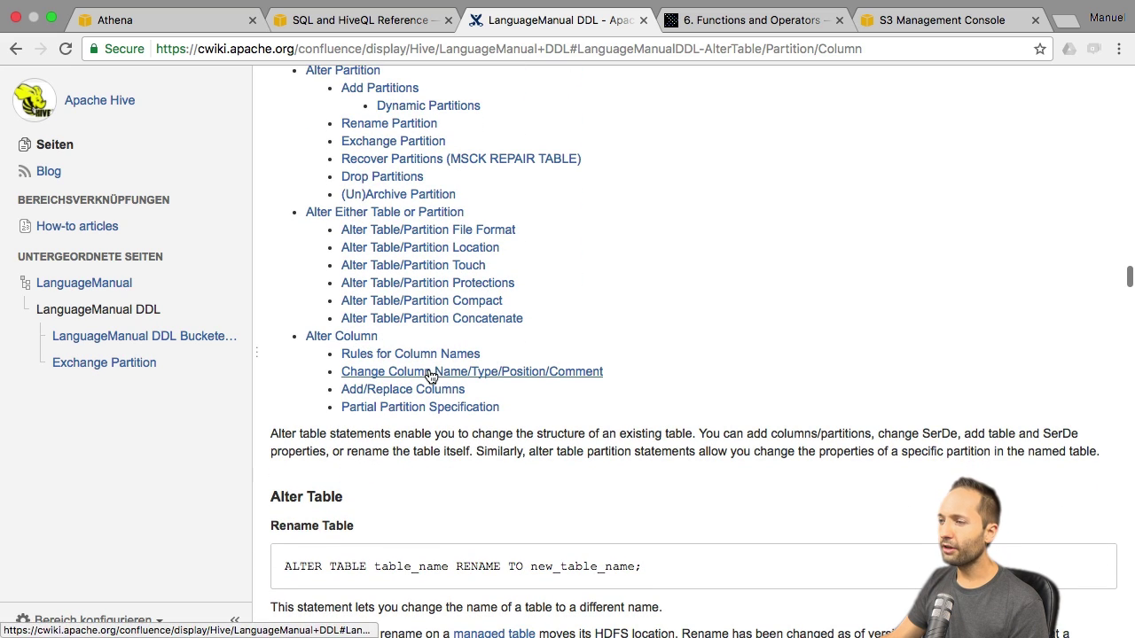
click(517, 375)
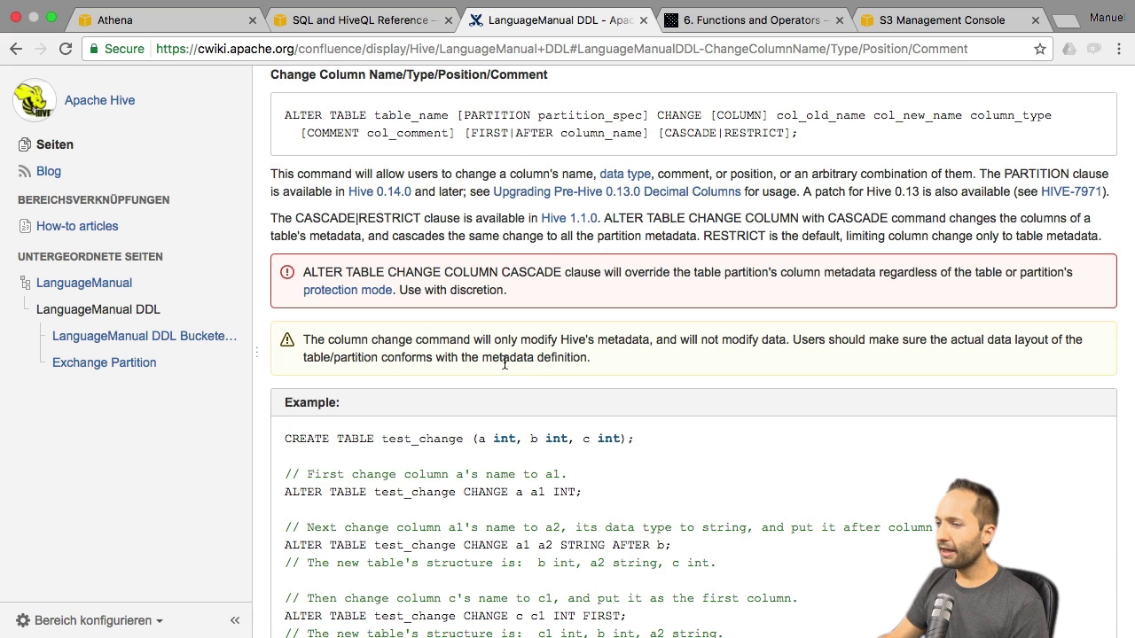
scroll(505, 363, down, 4)
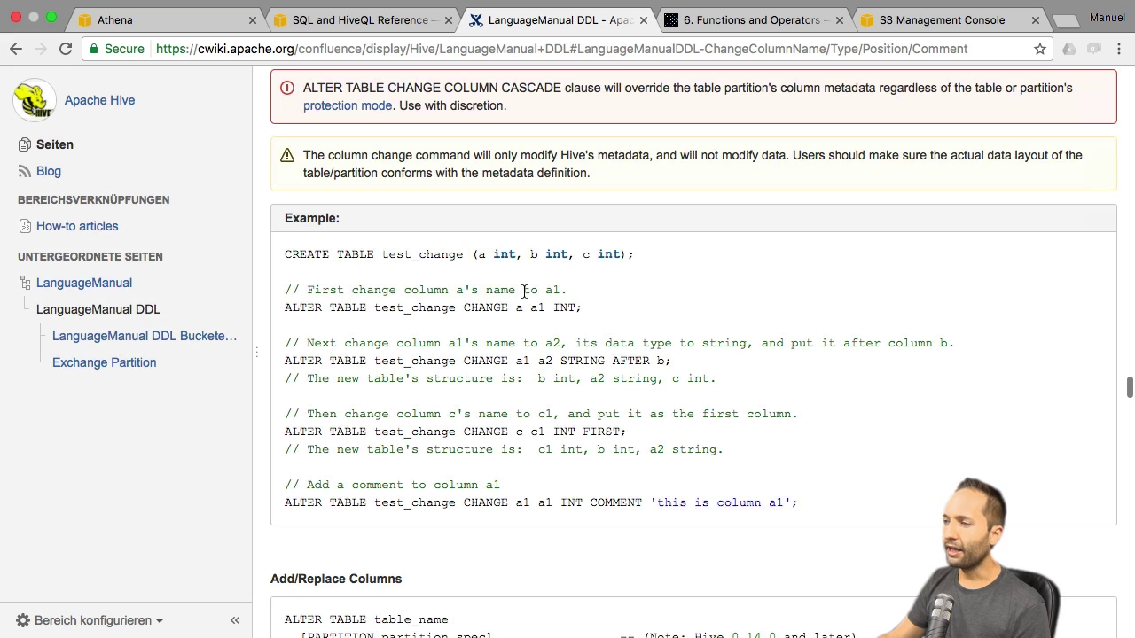
drag(287, 305, 593, 305)
key(super+c)
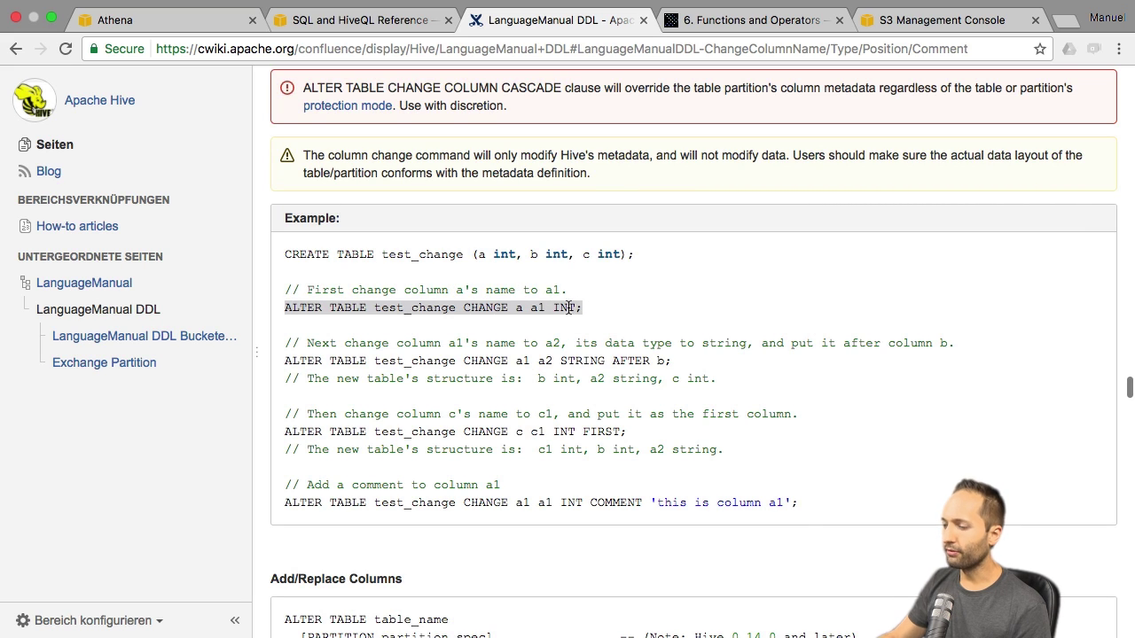
Switch back to Athena and replace the whole query with the copied ALTER TABLE example
click(182, 27)
click(505, 300)
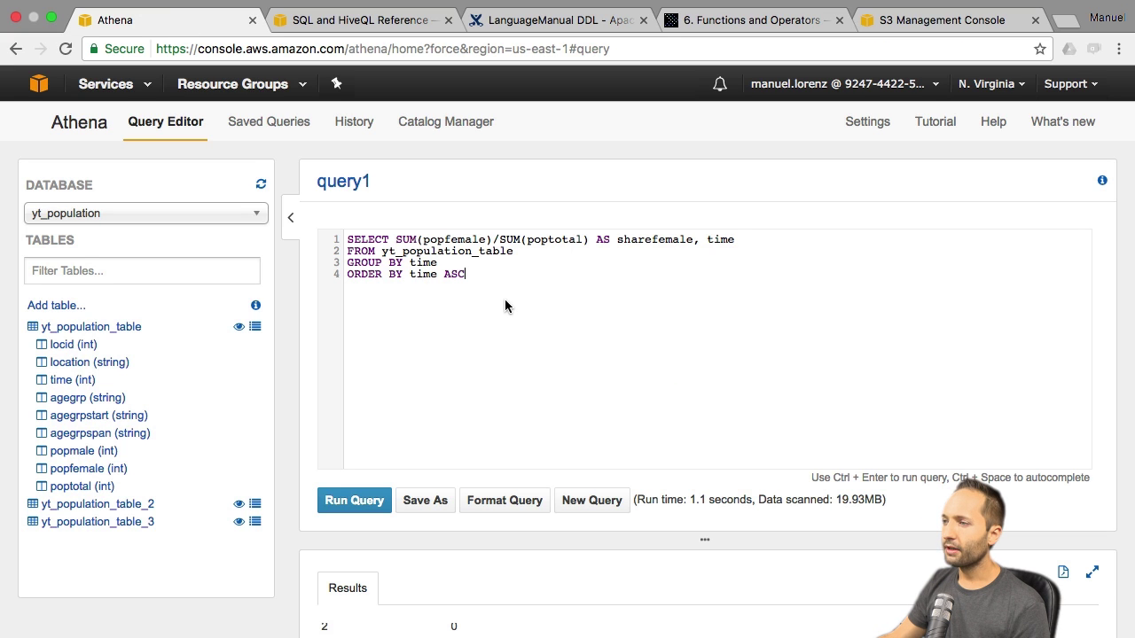
drag(513, 282, 323, 239)
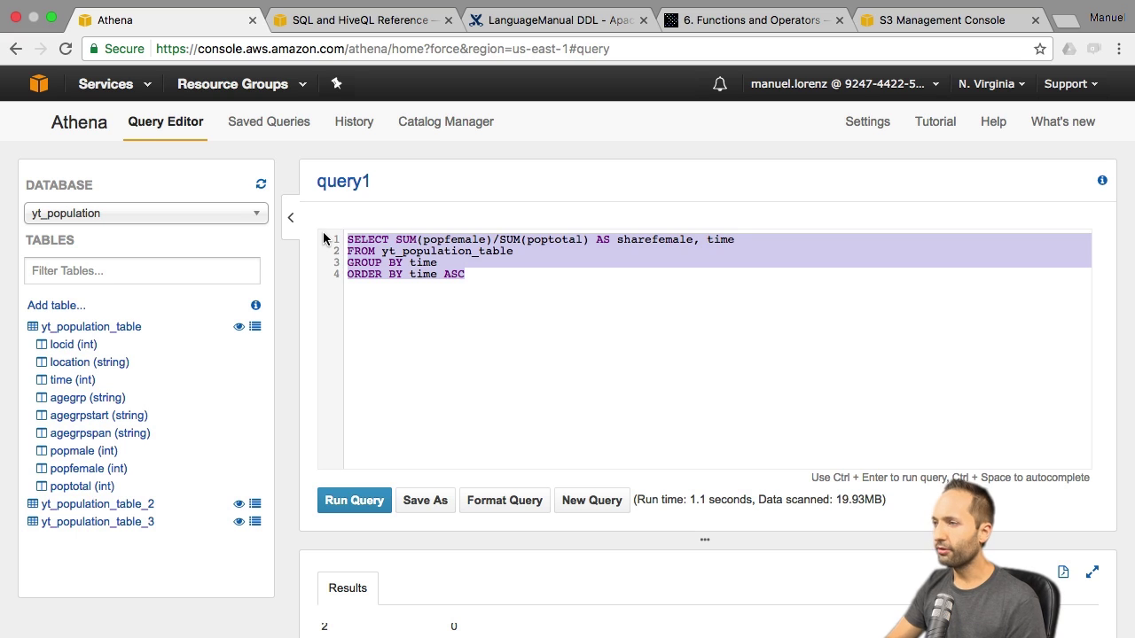
key(super+v)
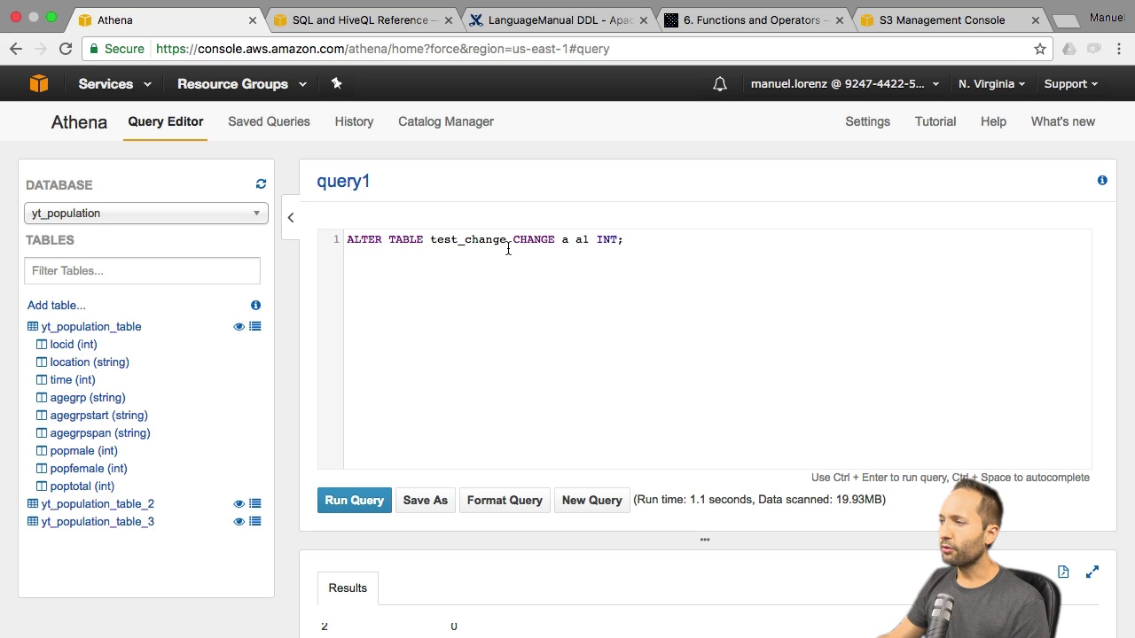
Replace the table name test_change with yt_population_table in the ALTER TABLE statement
click(438, 241)
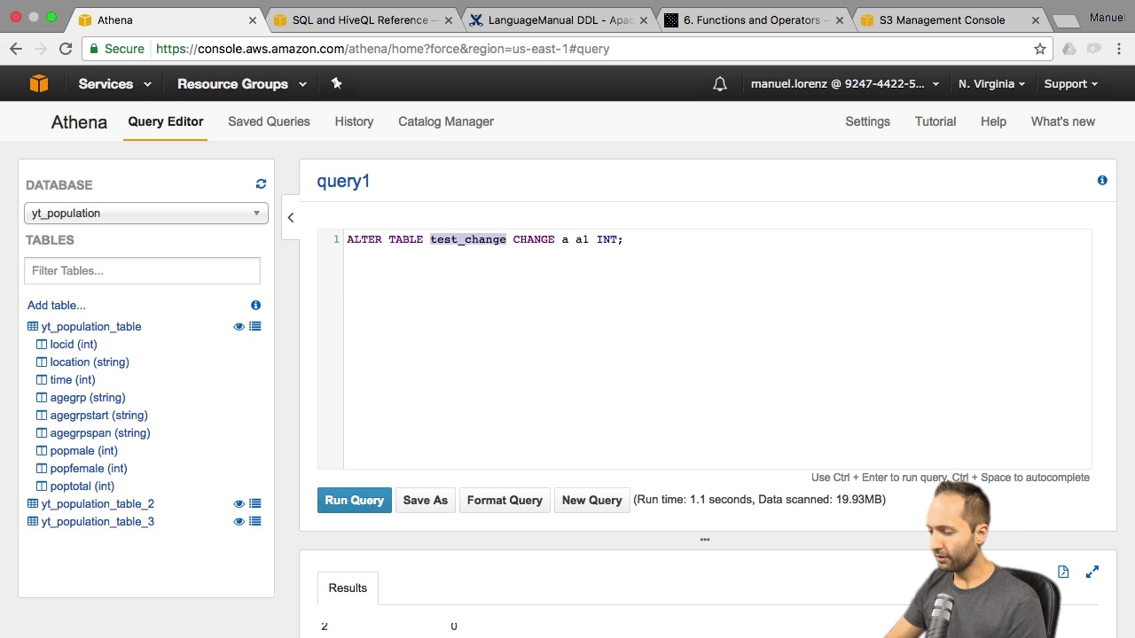
text(yt)
key(Down)
key(Return)
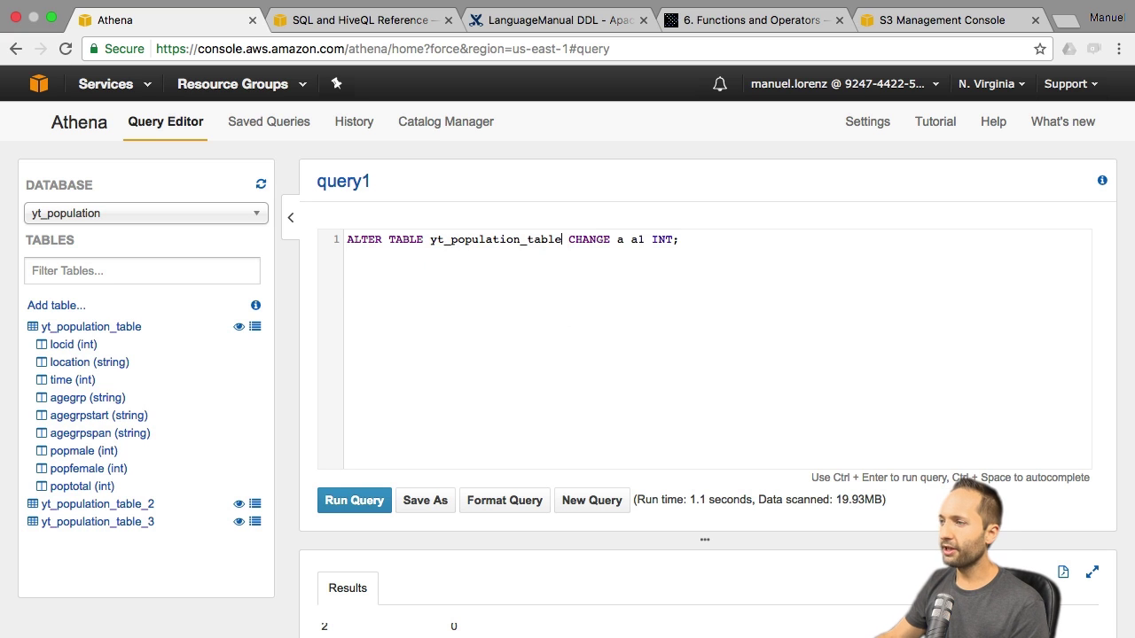
Complete the statement as CHANGE popmale popmale DECIMAL and run it
click(624, 241)
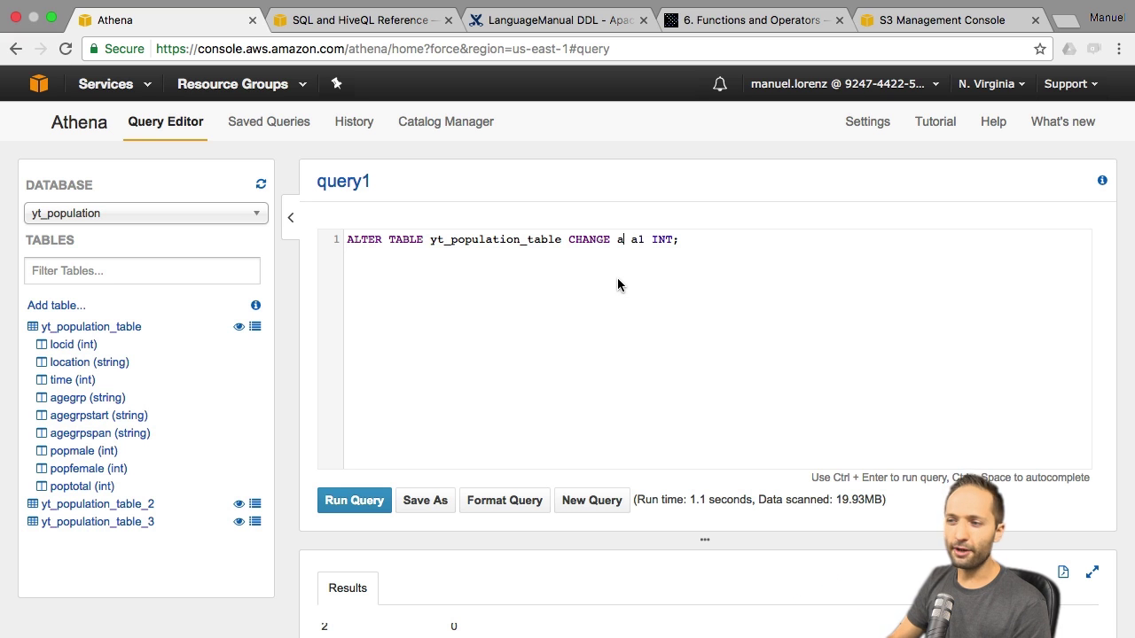
key(BackSpace)
text(popmale )
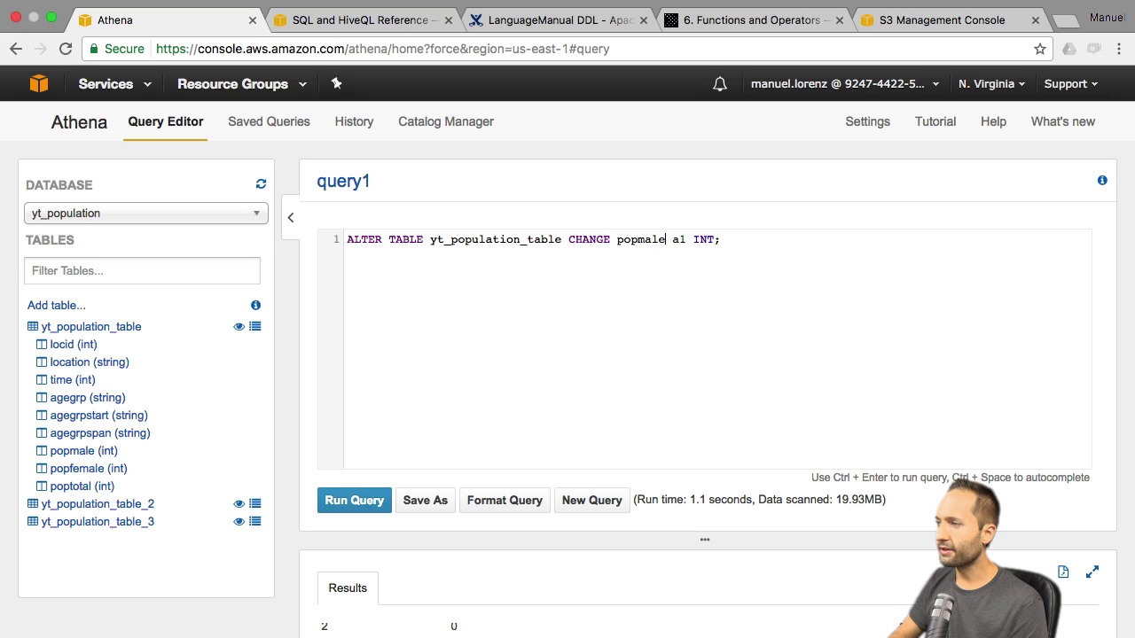
text(popma)
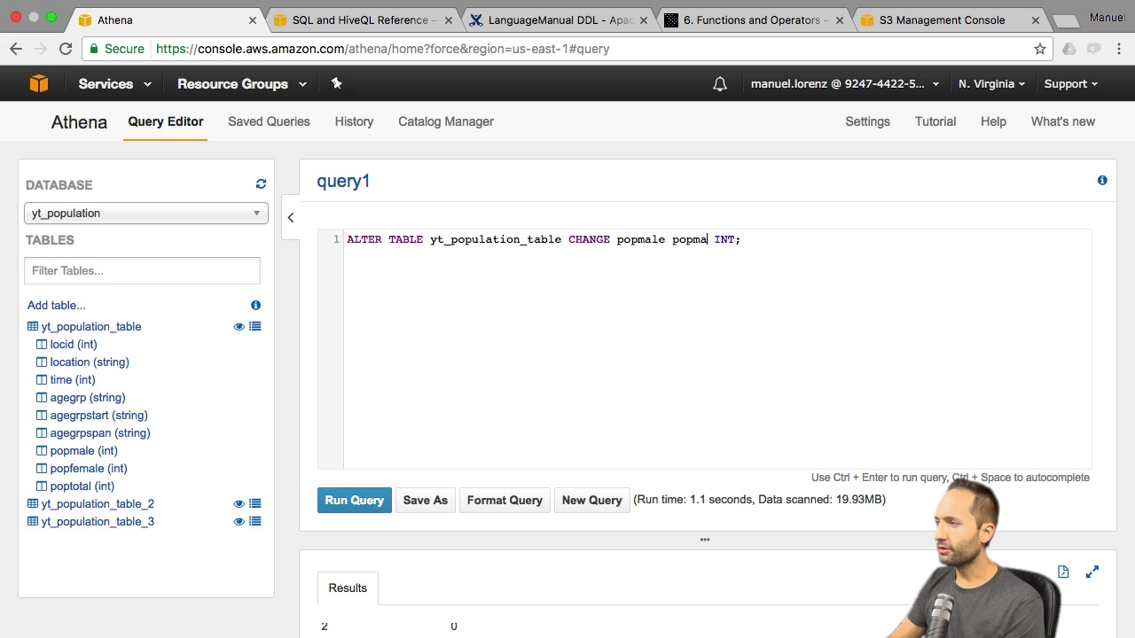
text(le )
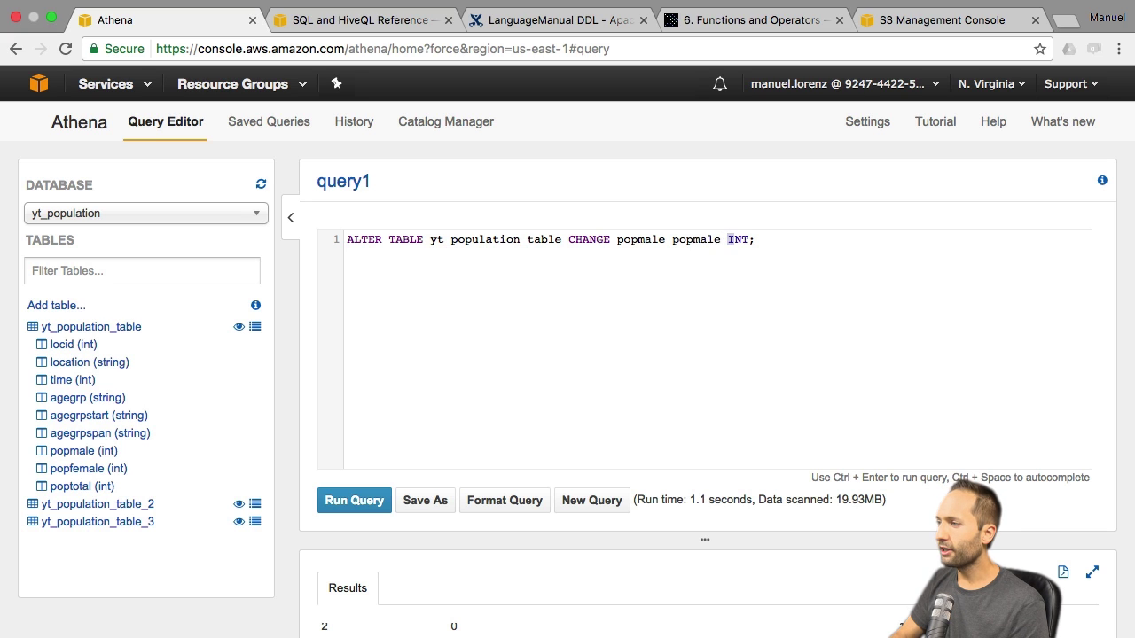
text(DECIMAL)
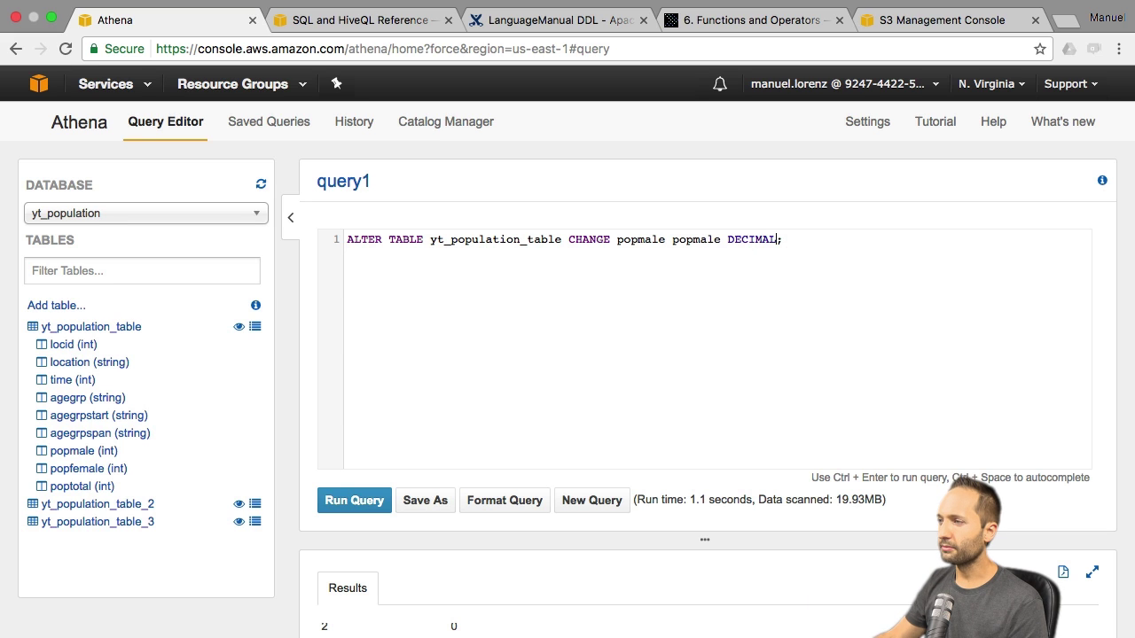
key(ctrl+Return)
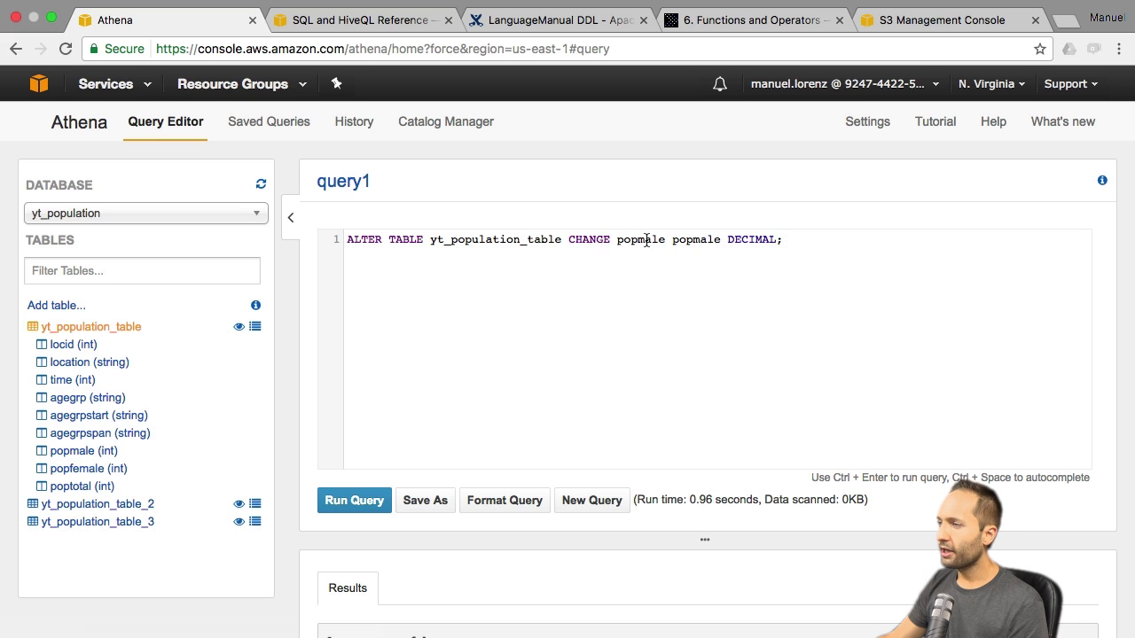
Change both popmale references to popfemale in the ALTER TABLE statement and run it
text(fe)
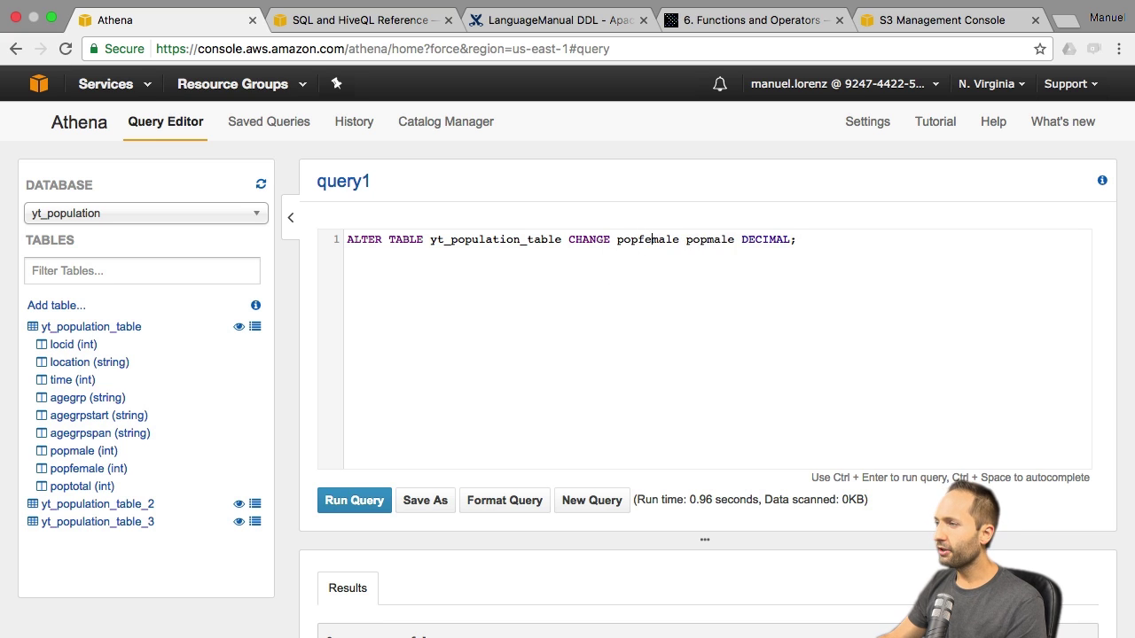
click(708, 240)
text(fe)
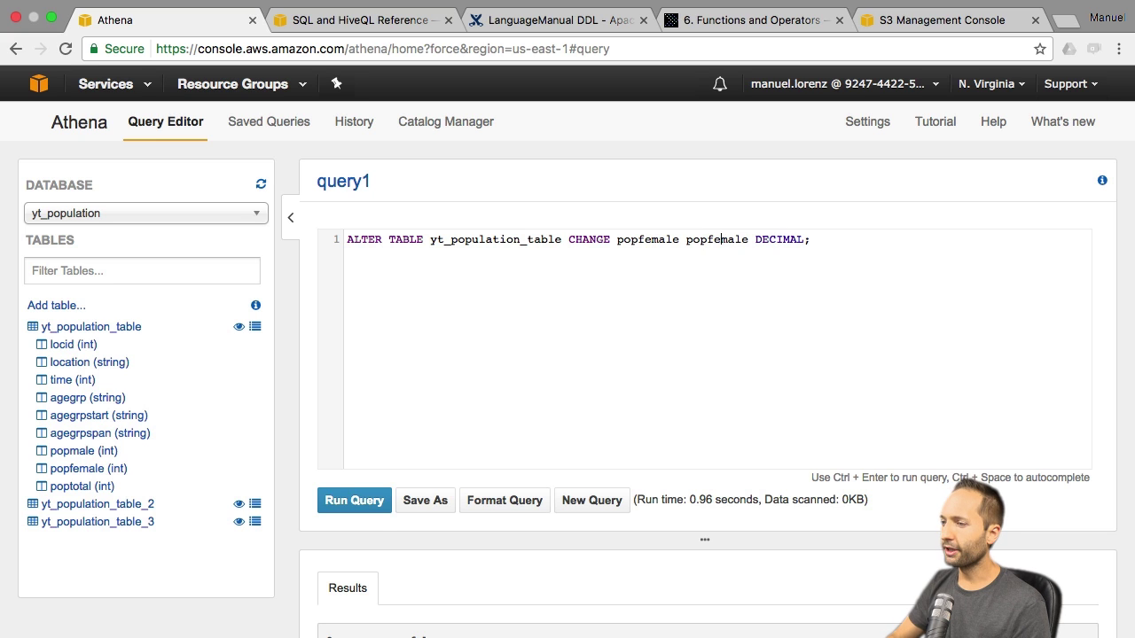
key(ctrl+Return)
Change both popfemale references to poptotal in the ALTER TABLE statement and run it
click(645, 242)
drag(638, 240, 665, 239)
text(total pop)
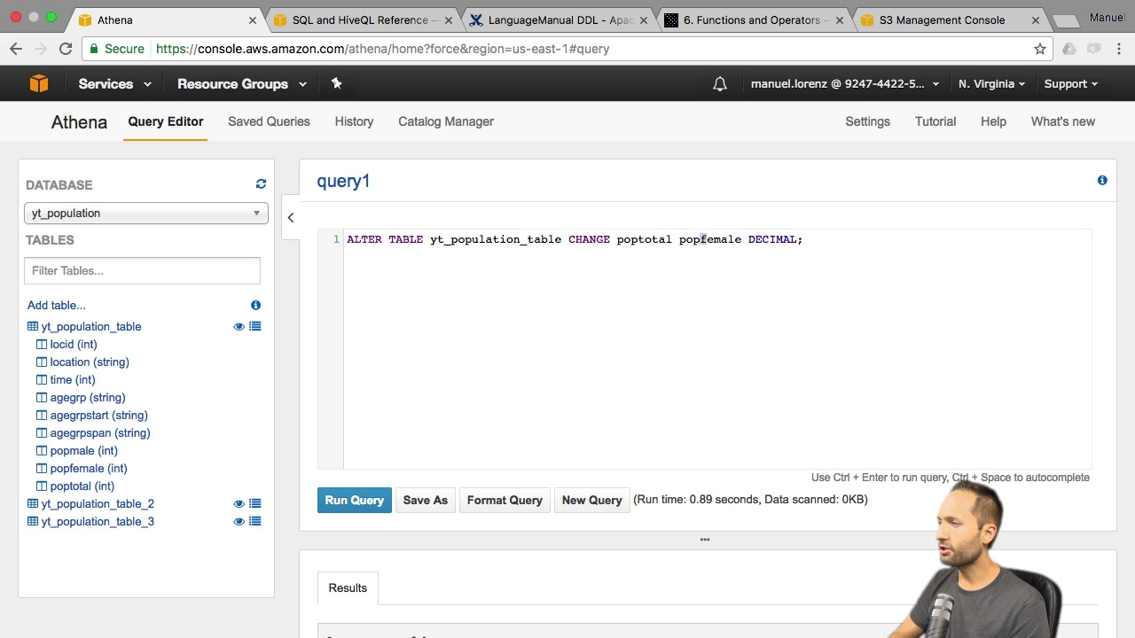
text(total)
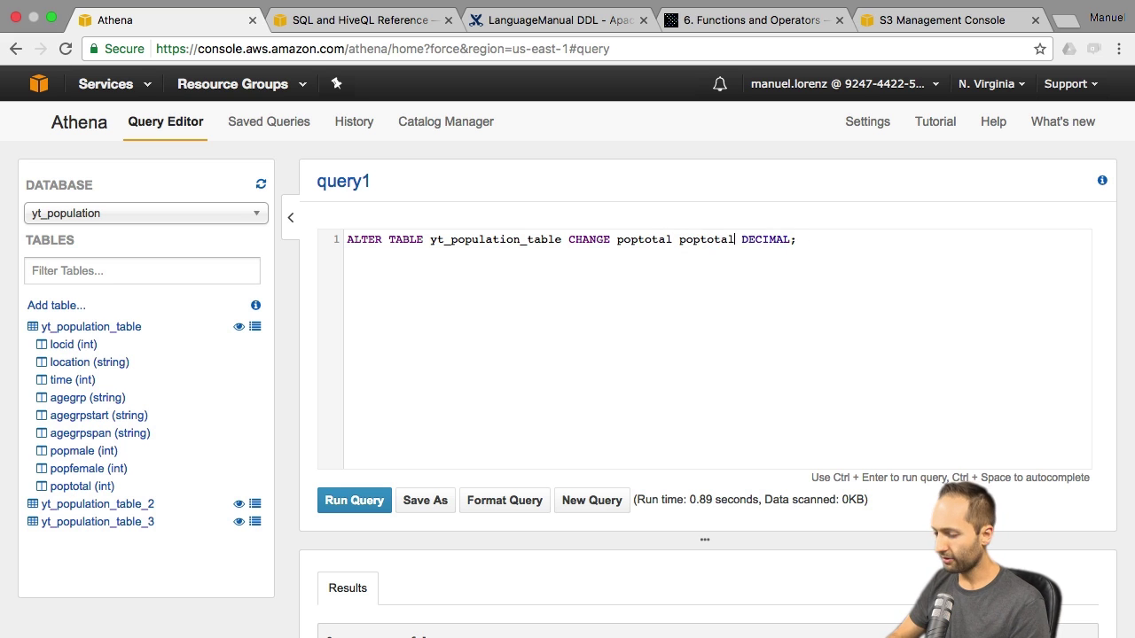
key(ctrl+Return)
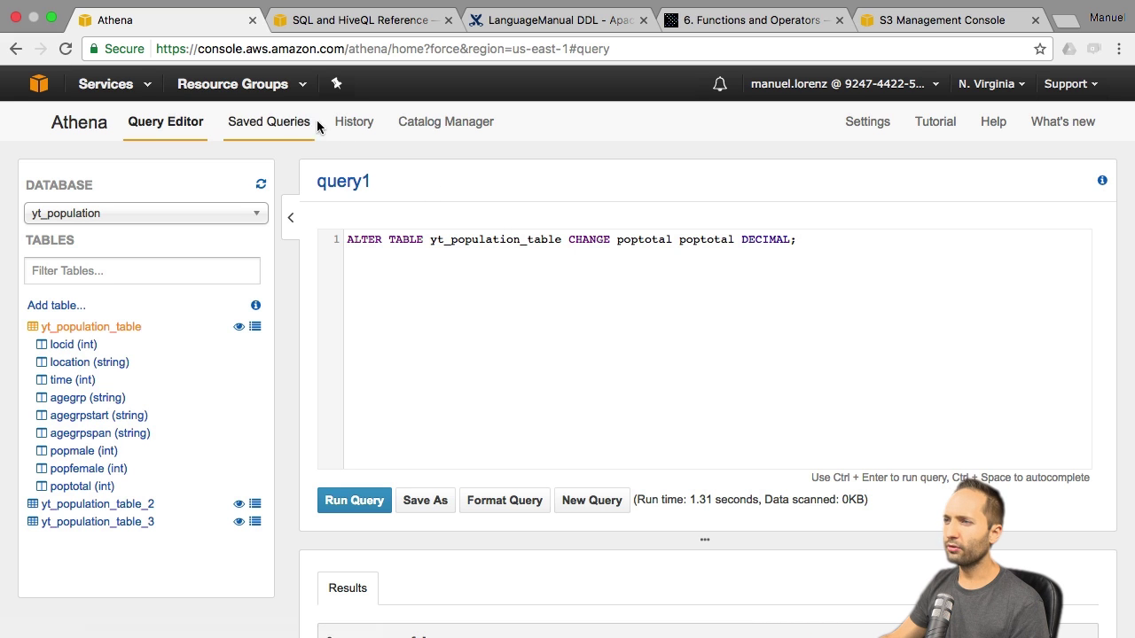
Reload the query editor and expand yt_population_table to check its column types
click(296, 129)
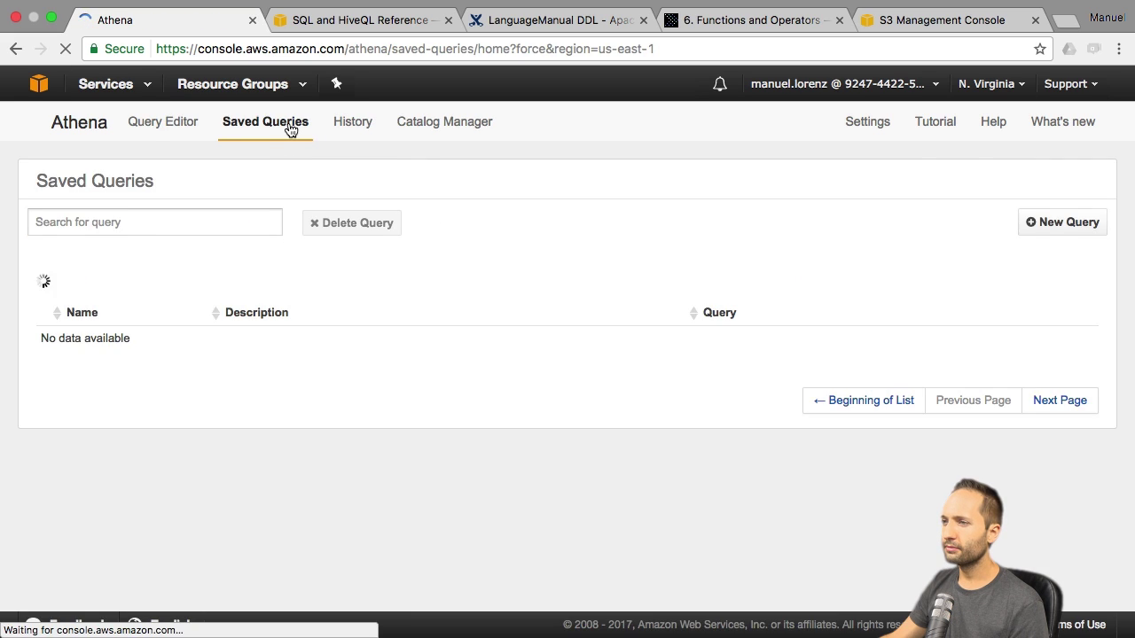
click(147, 129)
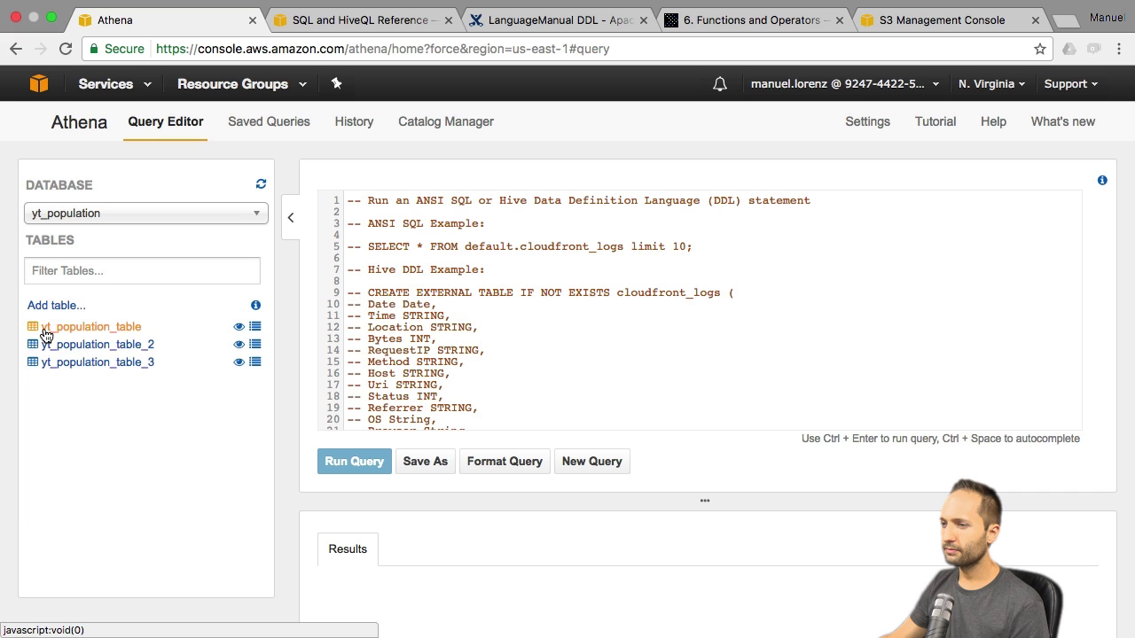
click(35, 329)
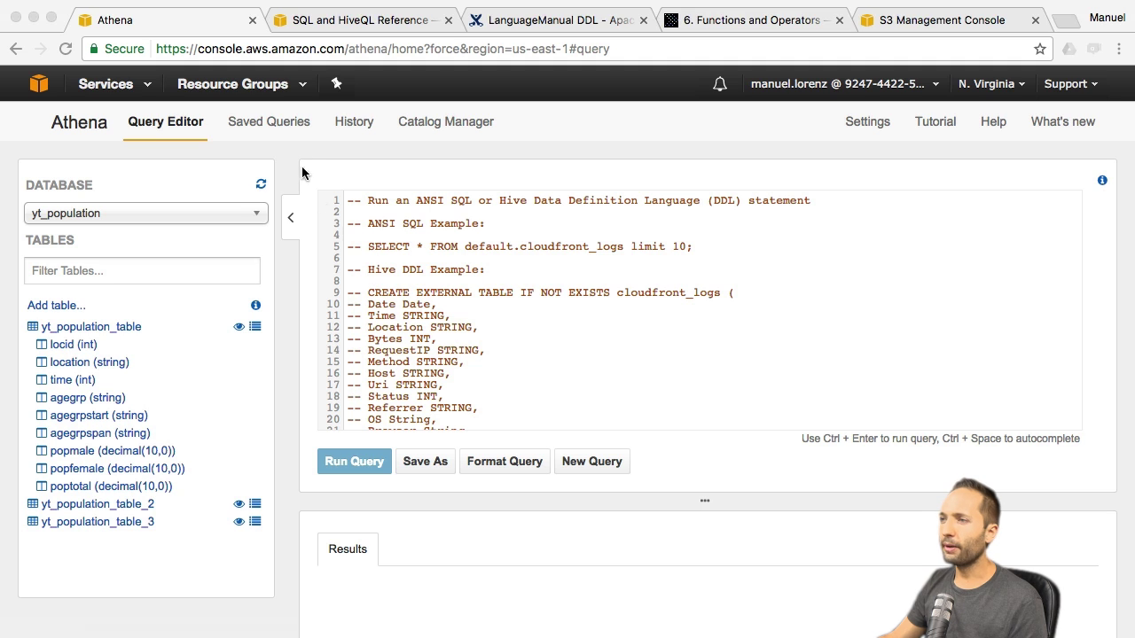
Reopen the saved sharefemale query, run it and review the female share per year down to the last row
click(272, 124)
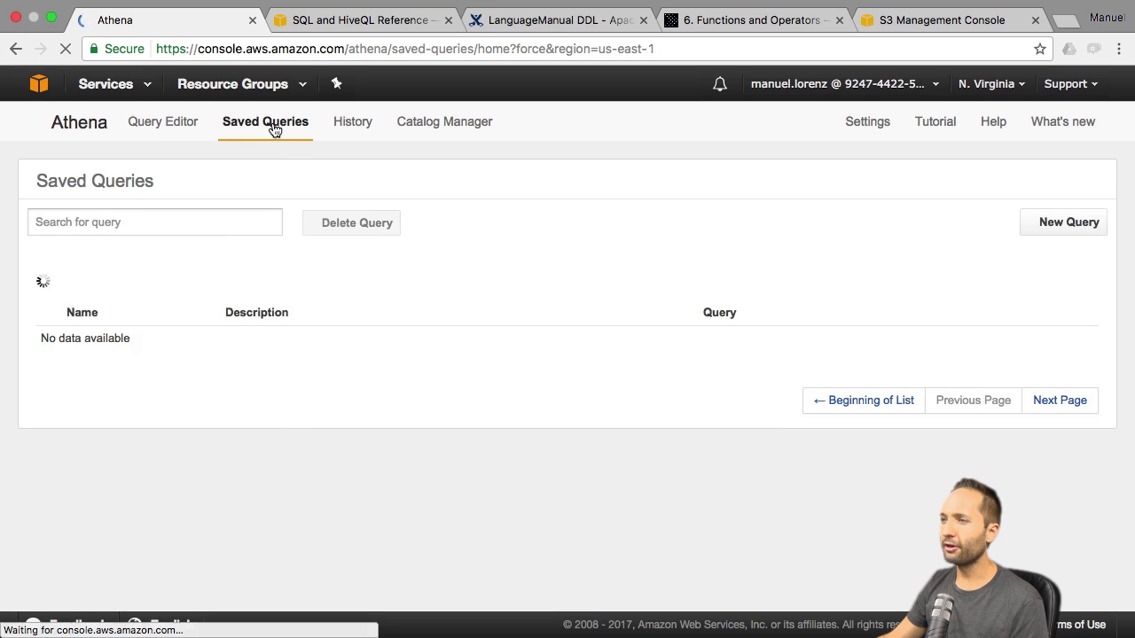
click(62, 364)
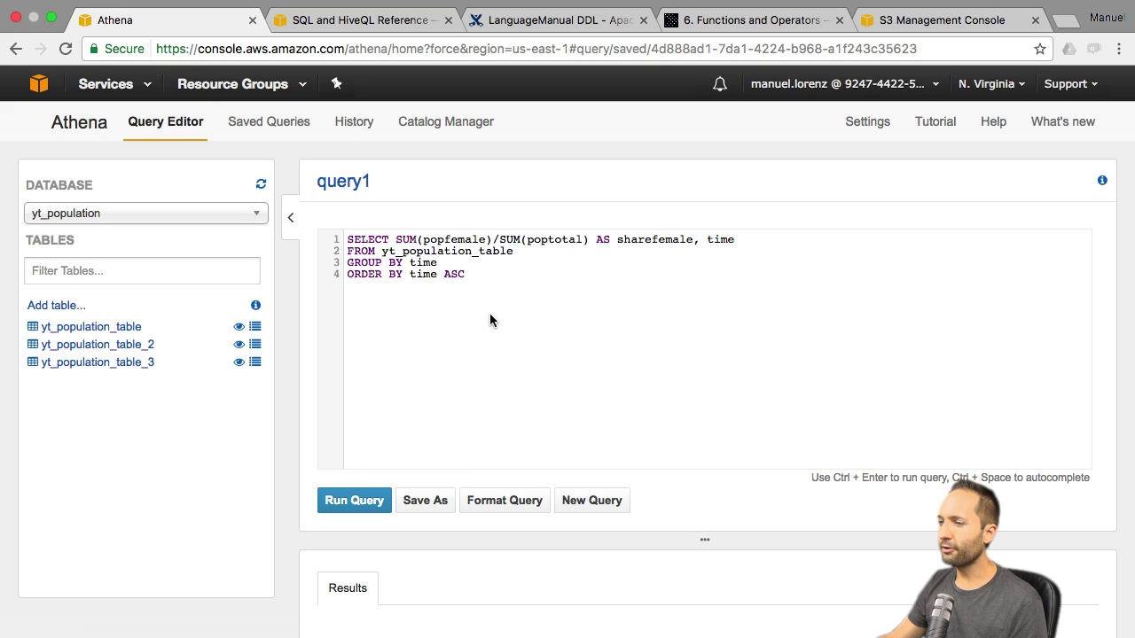
click(353, 502)
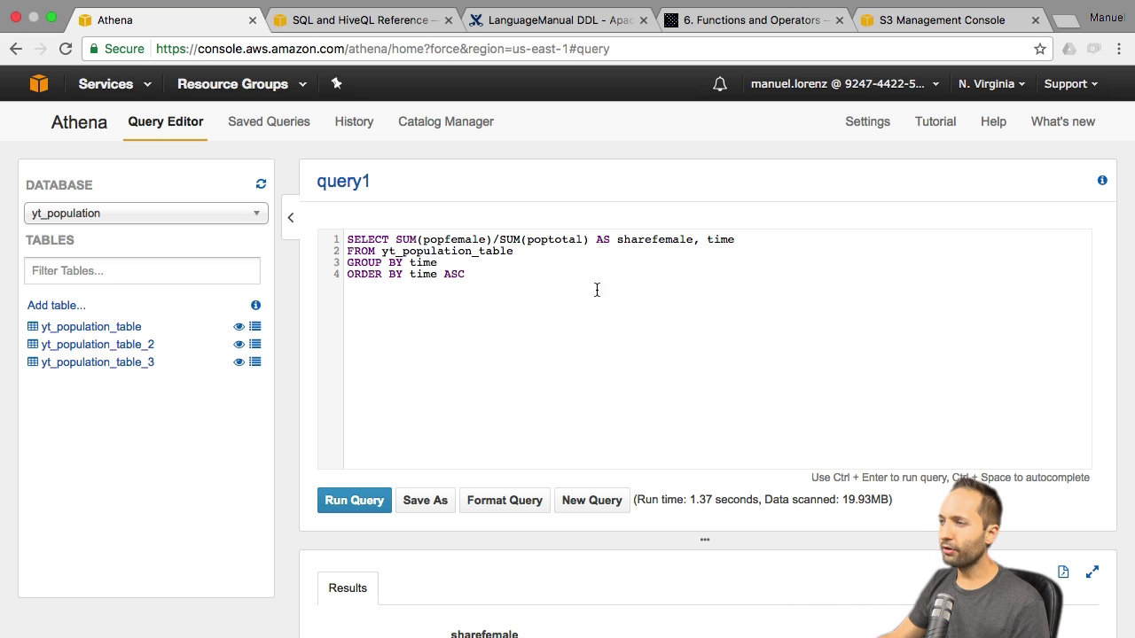
scroll(549, 525, down, 2)
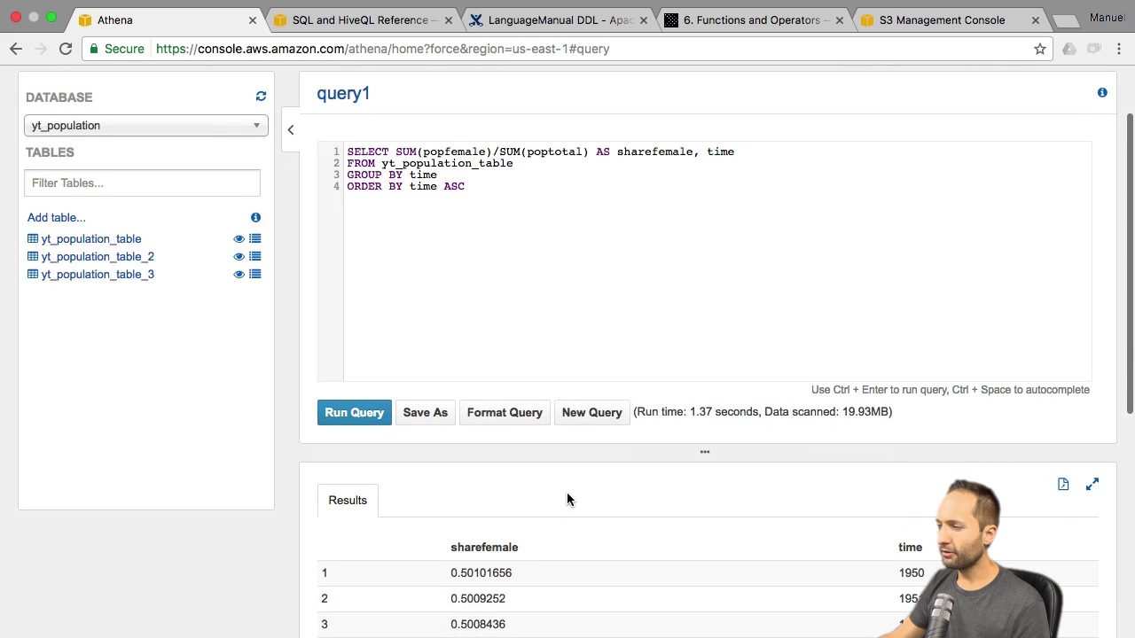
scroll(399, 474, down, 3)
scroll(594, 532, down, 6)
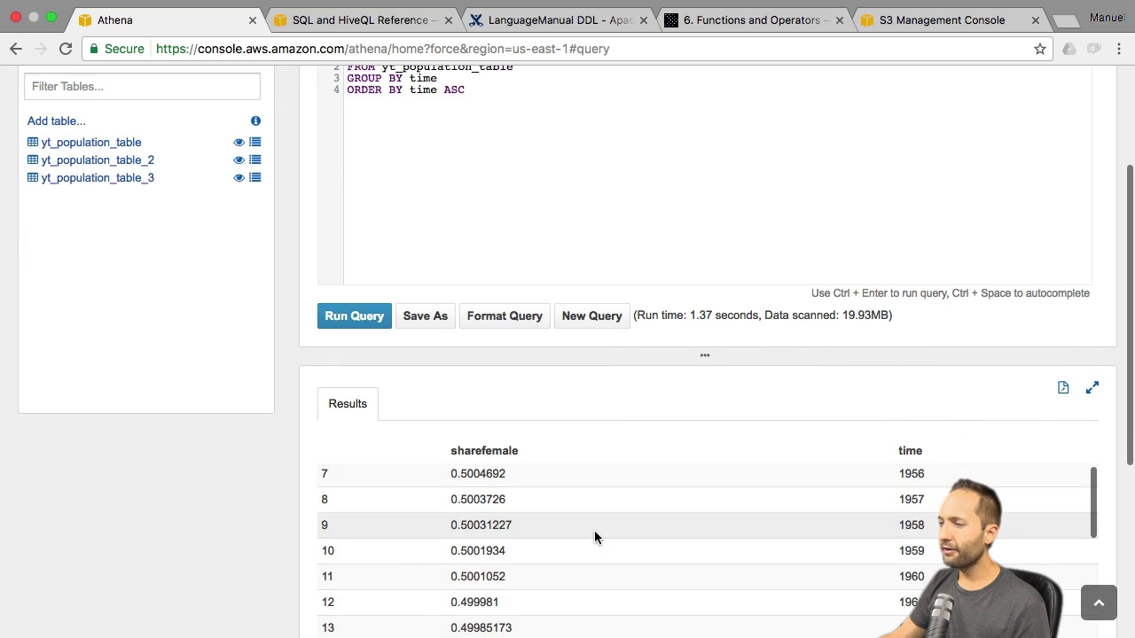
scroll(594, 530, down, 14)
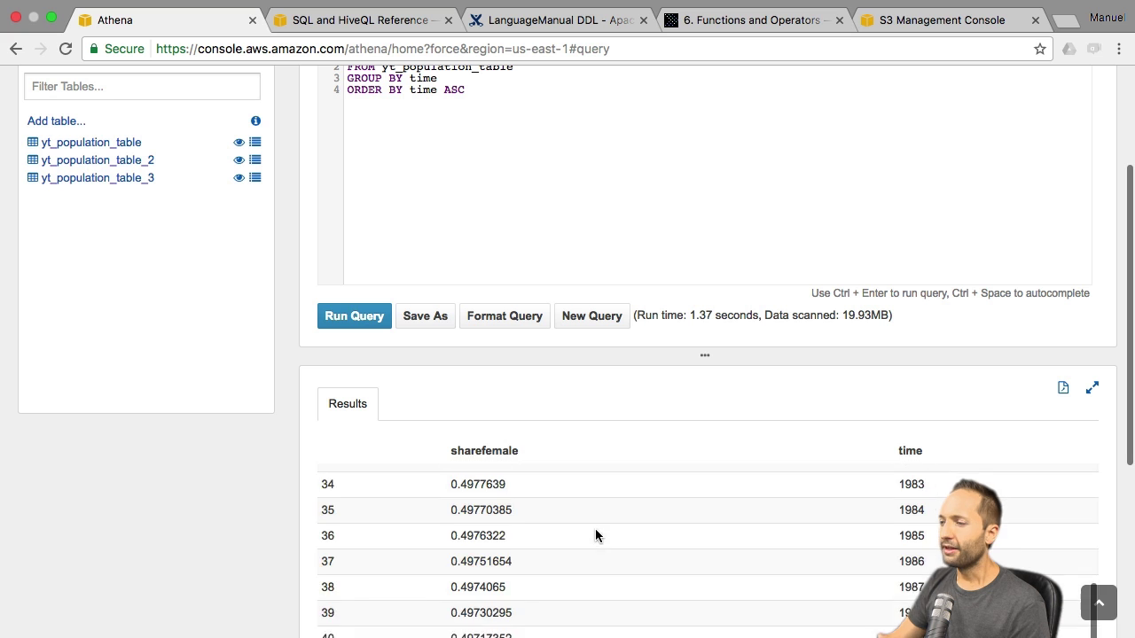
scroll(593, 528, down, 20)
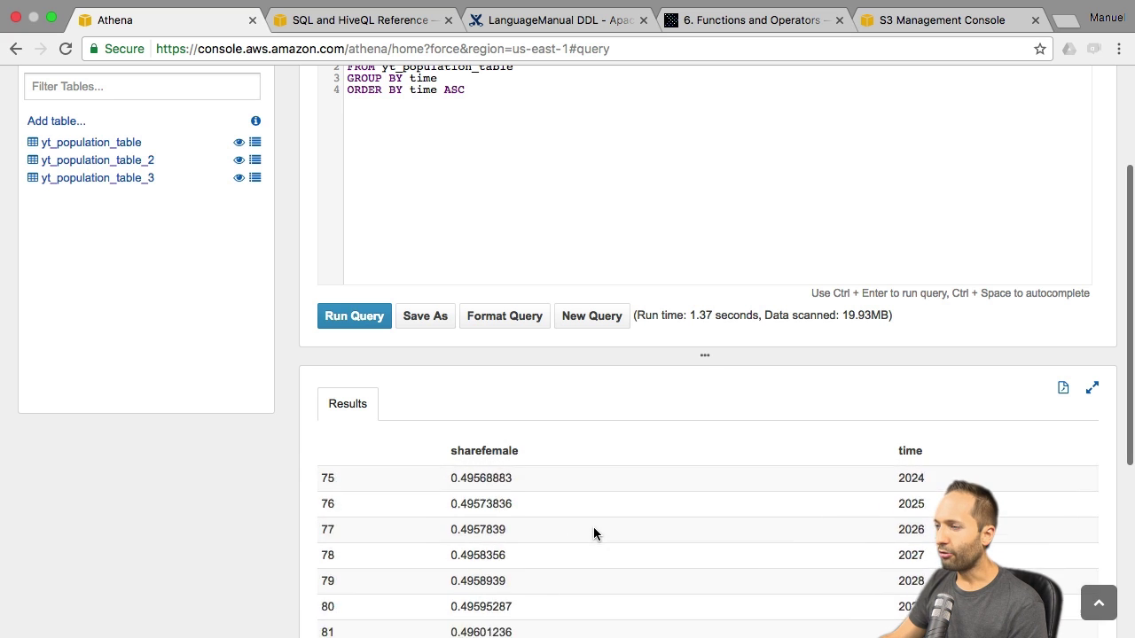
scroll(594, 530, down, 5)
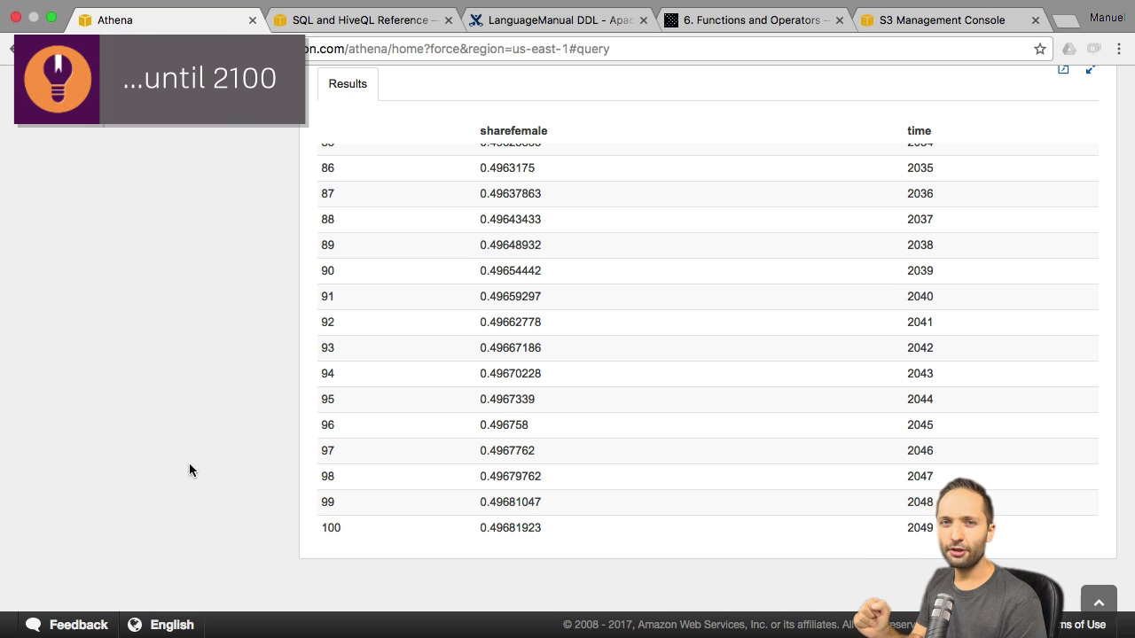
Insert four blank lines between the FROM line and GROUP BY time in the sharefemale query
scroll(230, 450, up, 10)
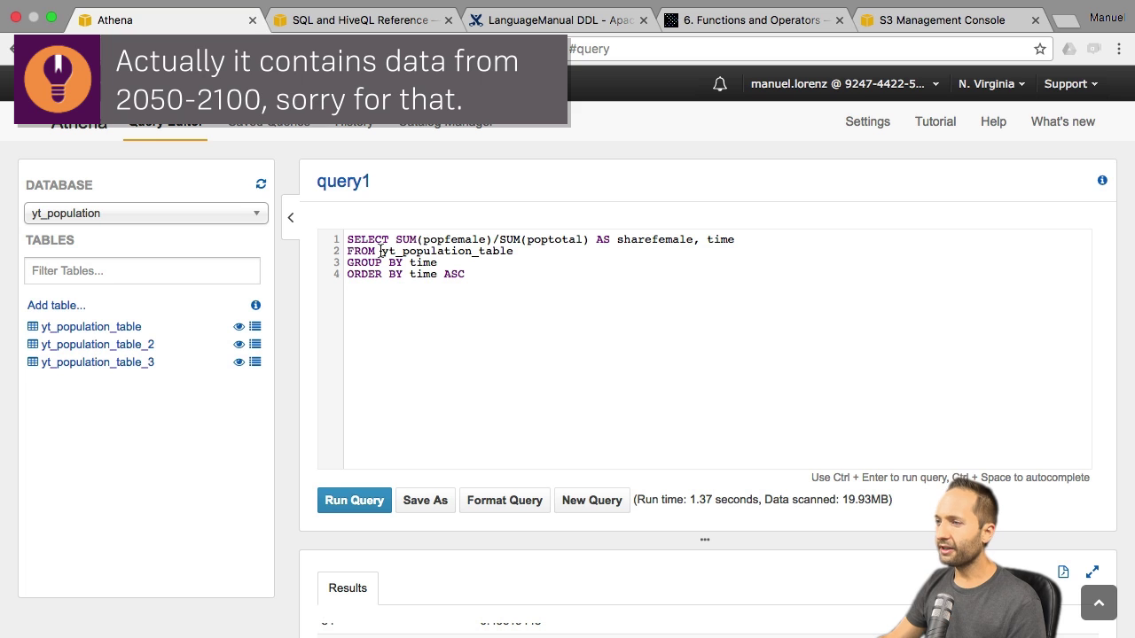
click(353, 263)
key(Left)
key(Return)
key(Return)
key(Return)
key(Return)
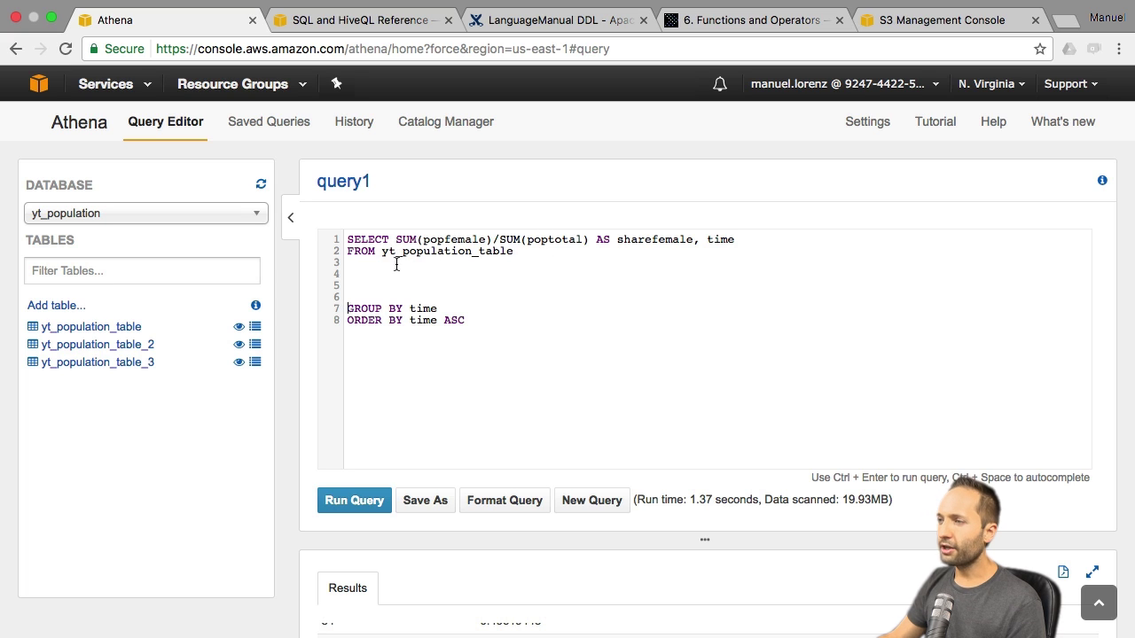
Begin a subquery in the FROM clause with (SELECT popfemale, poptotal, time, putting FROM yt_population_table on its own line
text((SELECT)
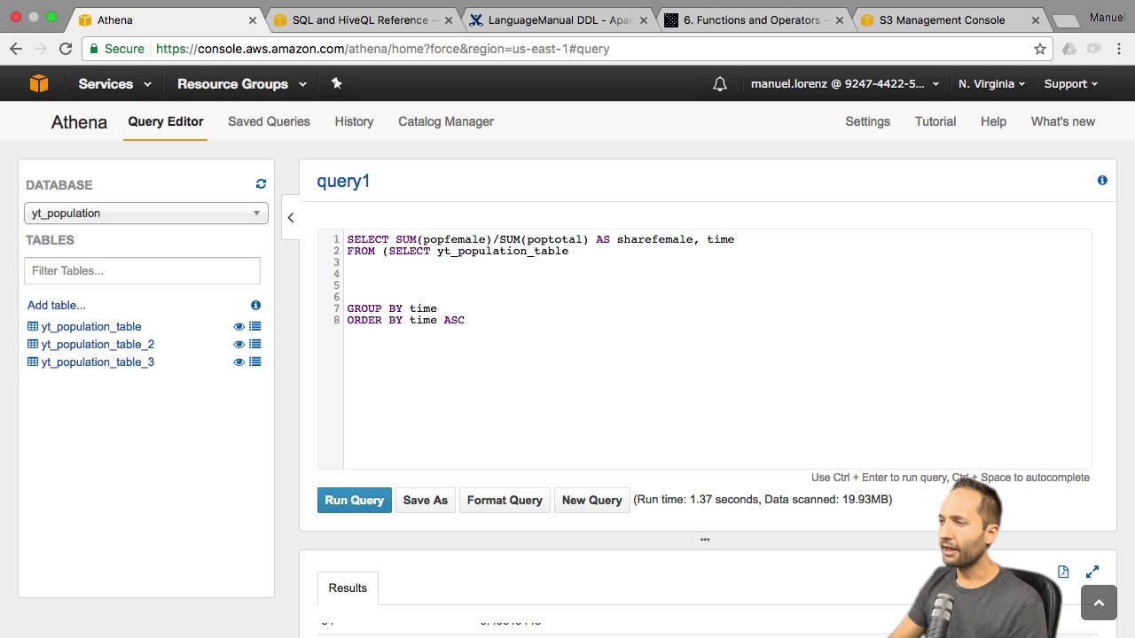
key(Return)
key(BackSpace)
key(BackSpace)
key(BackSpace)
key(BackSpace)
key(BackSpace)
key(BackSpace)
key(BackSpace)
key(BackSpace)
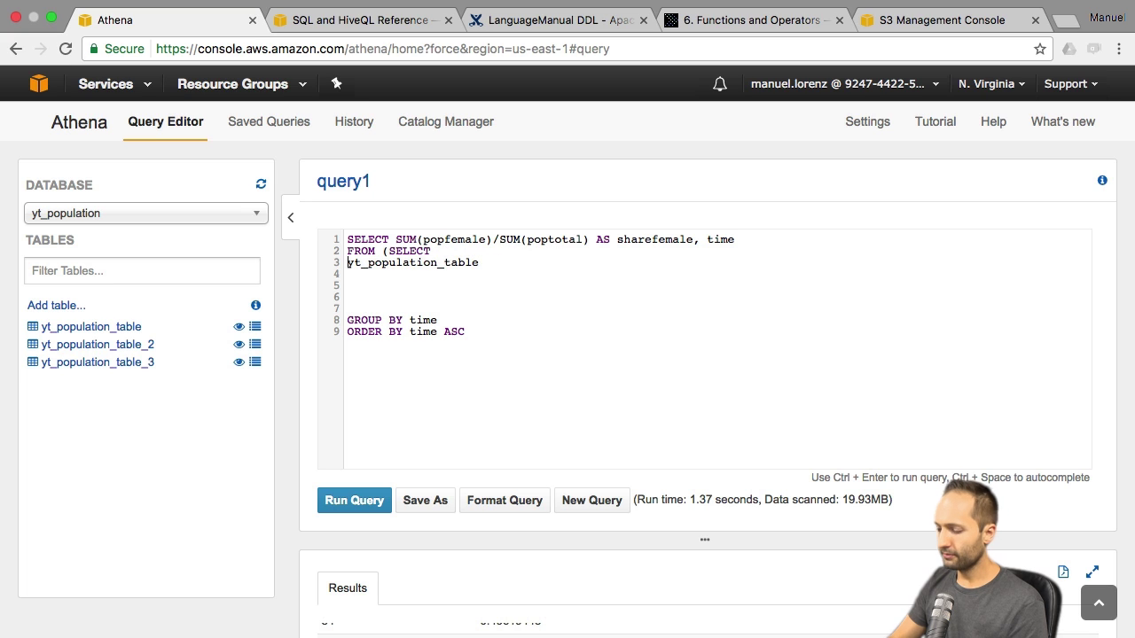
text(FROM (SELECT )
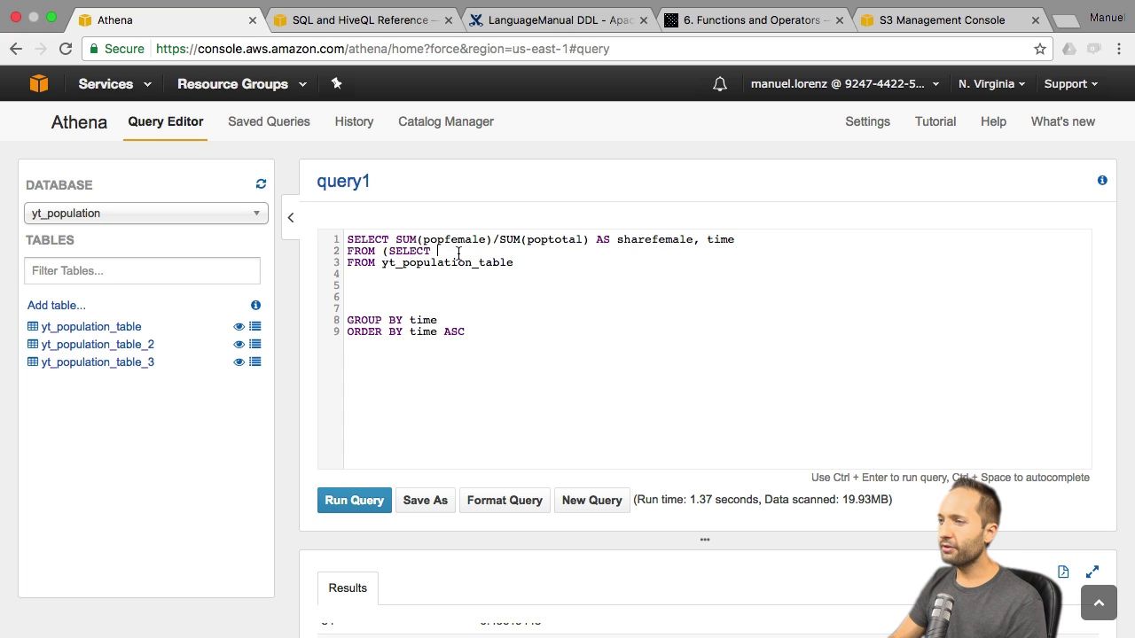
text(pop)
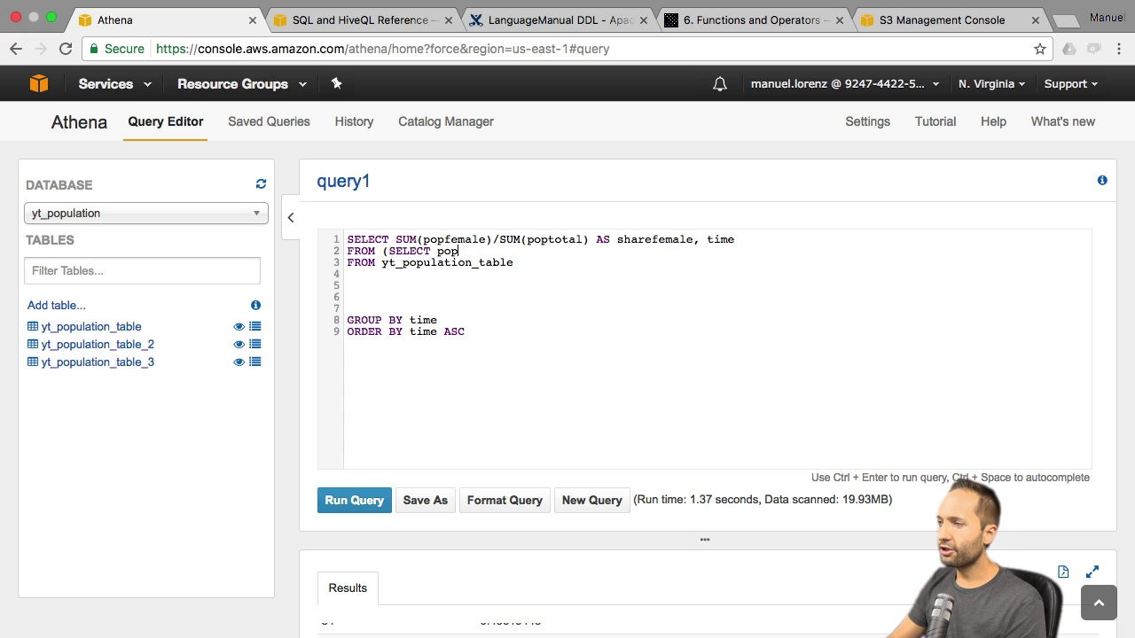
text(female, poptotal, time)
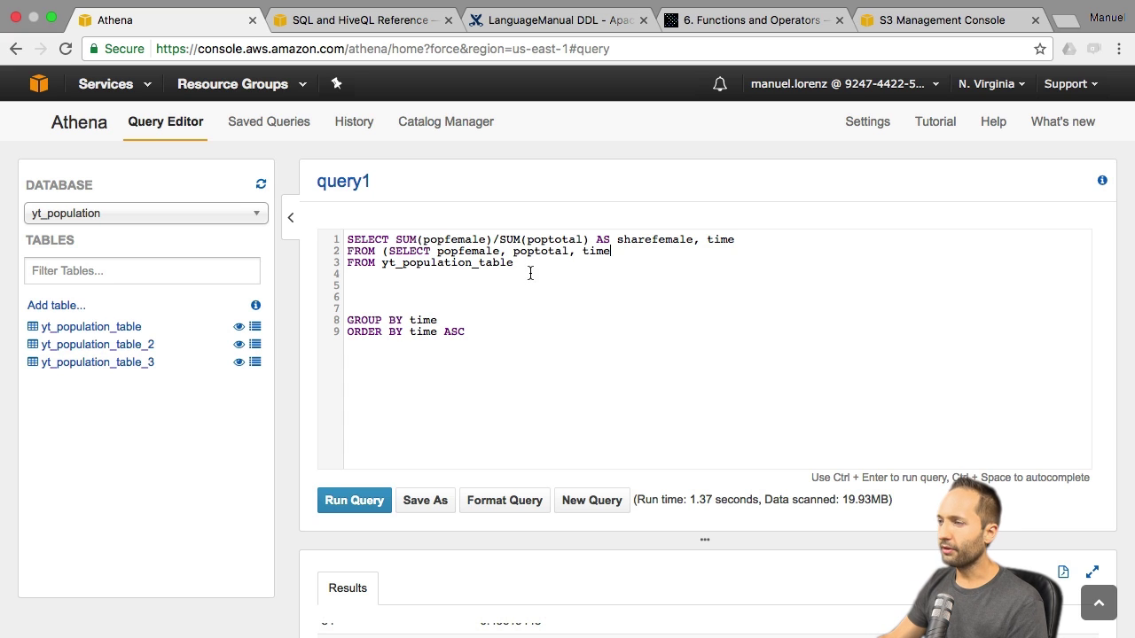
Add UNION ALL below FROM yt_population_table and copy SELECT popfemale, poptotal, time onto the line beneath it
key(Return)
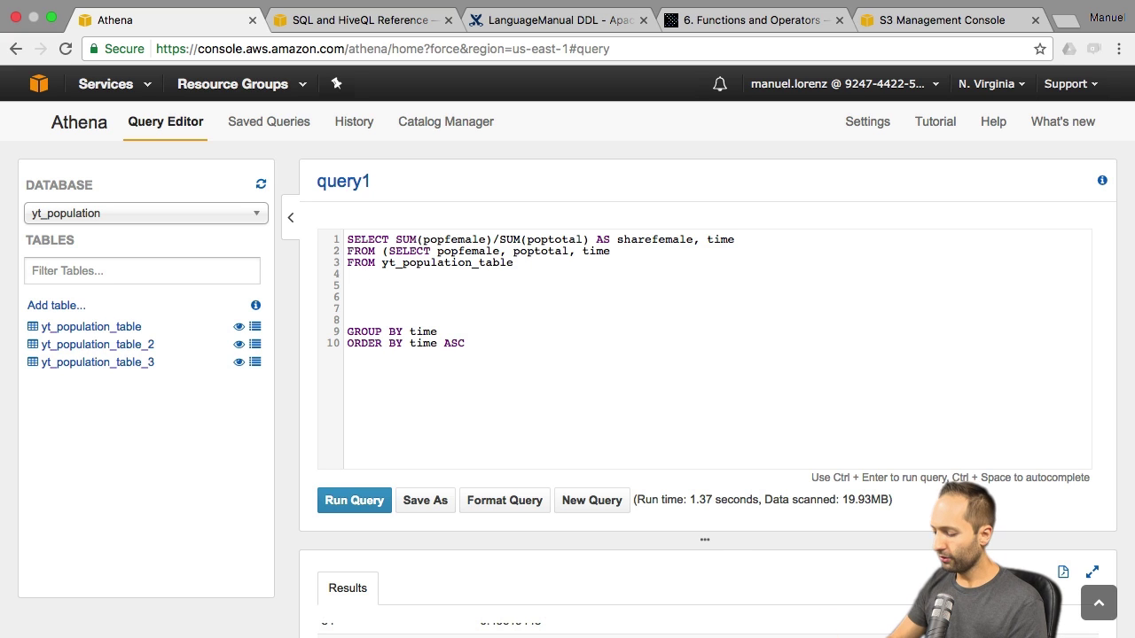
text(UNION ALL)
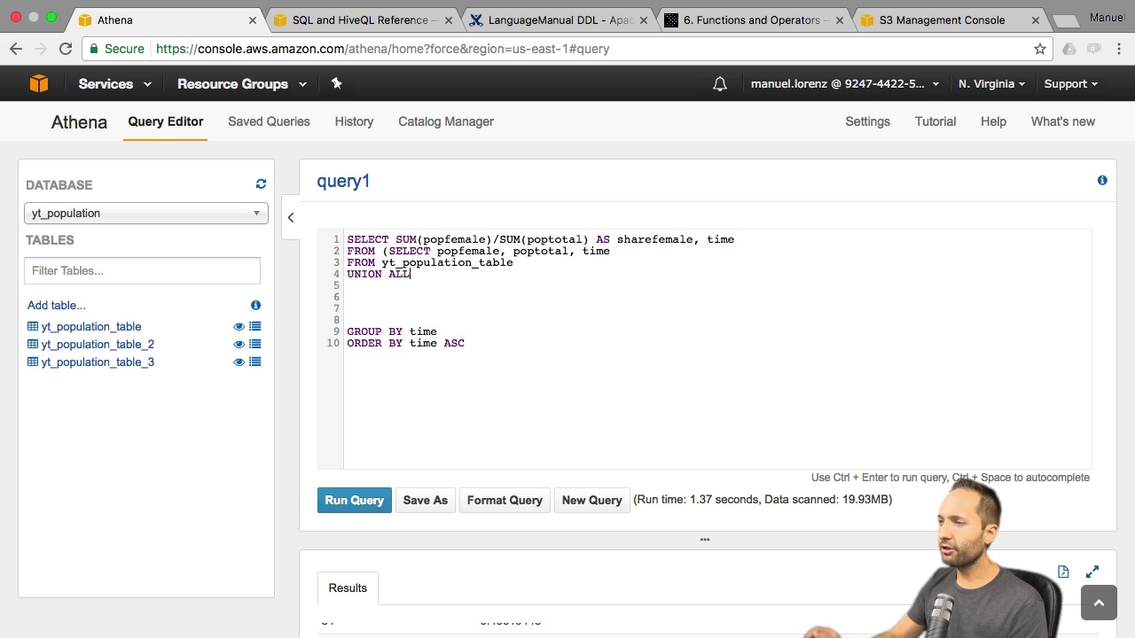
click(372, 295)
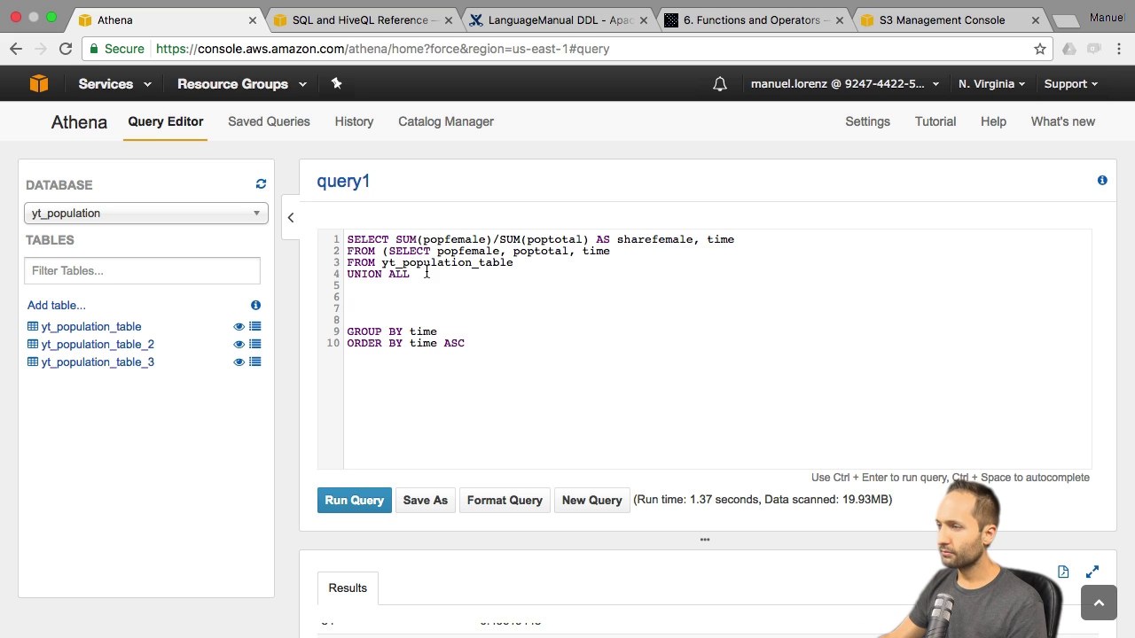
drag(389, 251, 630, 252)
key(ctrl+c)
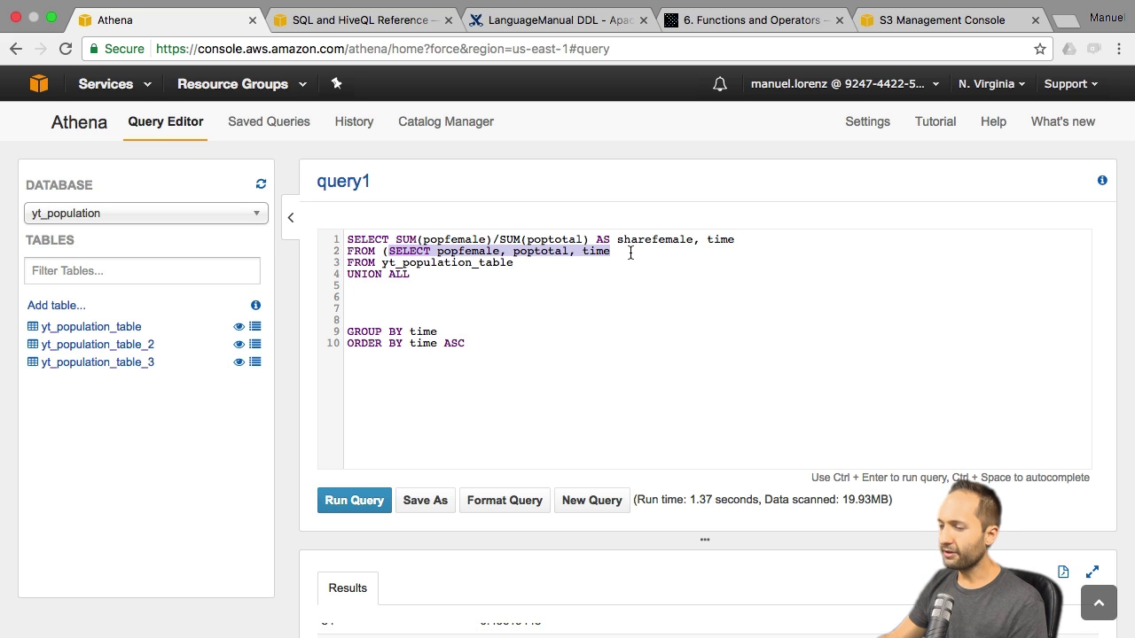
click(400, 284)
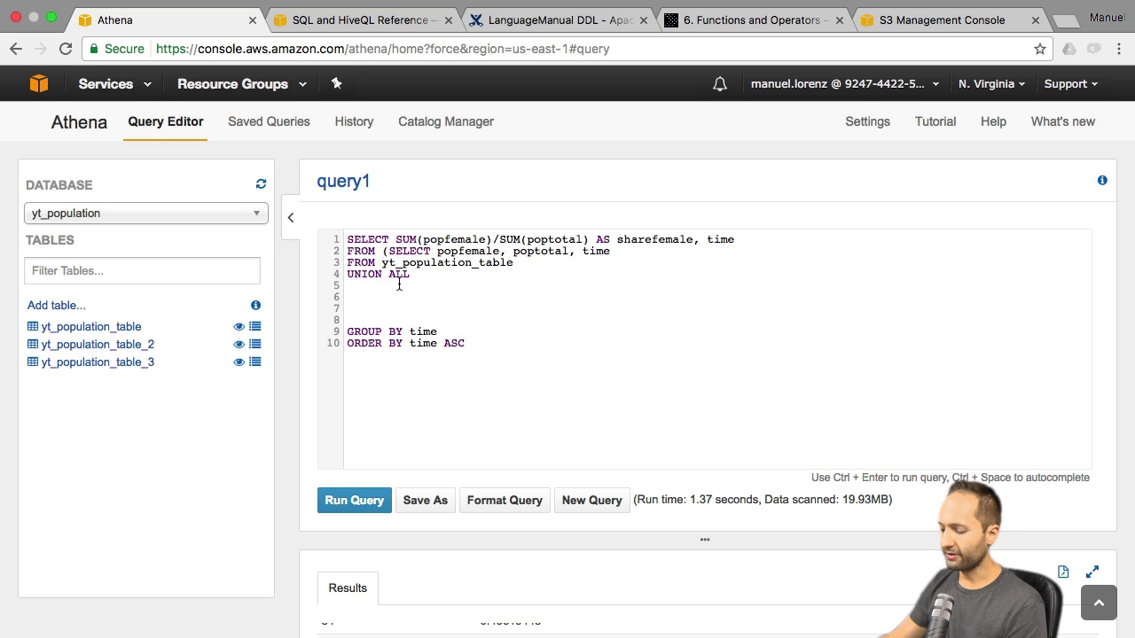
key(ctrl+v)
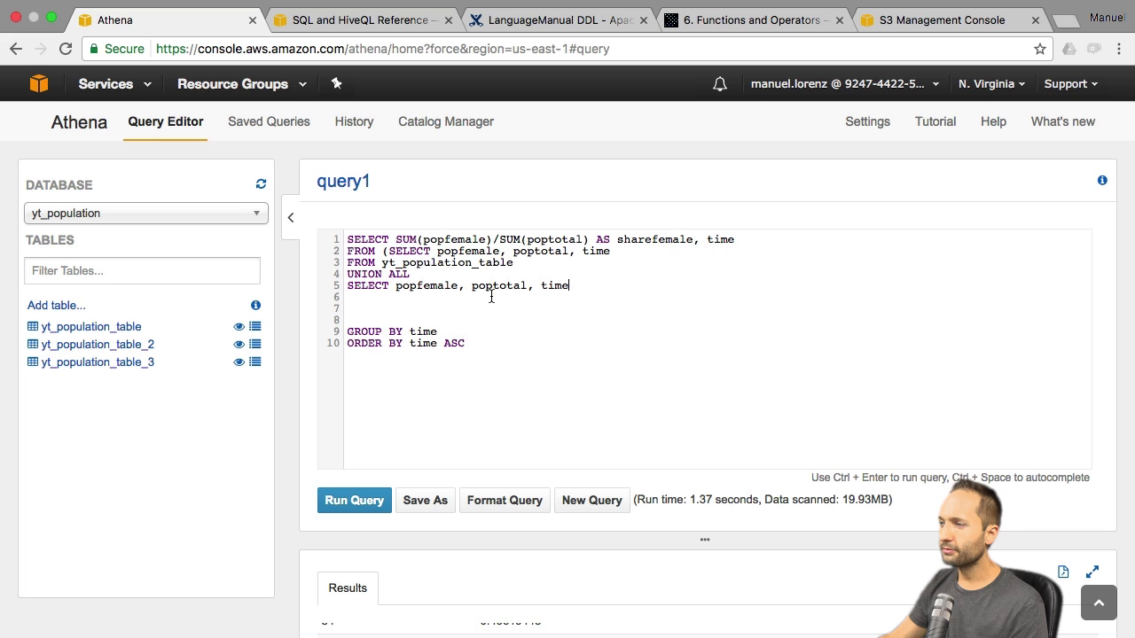
Copy the FROM yt_population_table line below the second SELECT and change its table to yt_population_table_2
drag(514, 264, 333, 262)
key(ctrl+c)
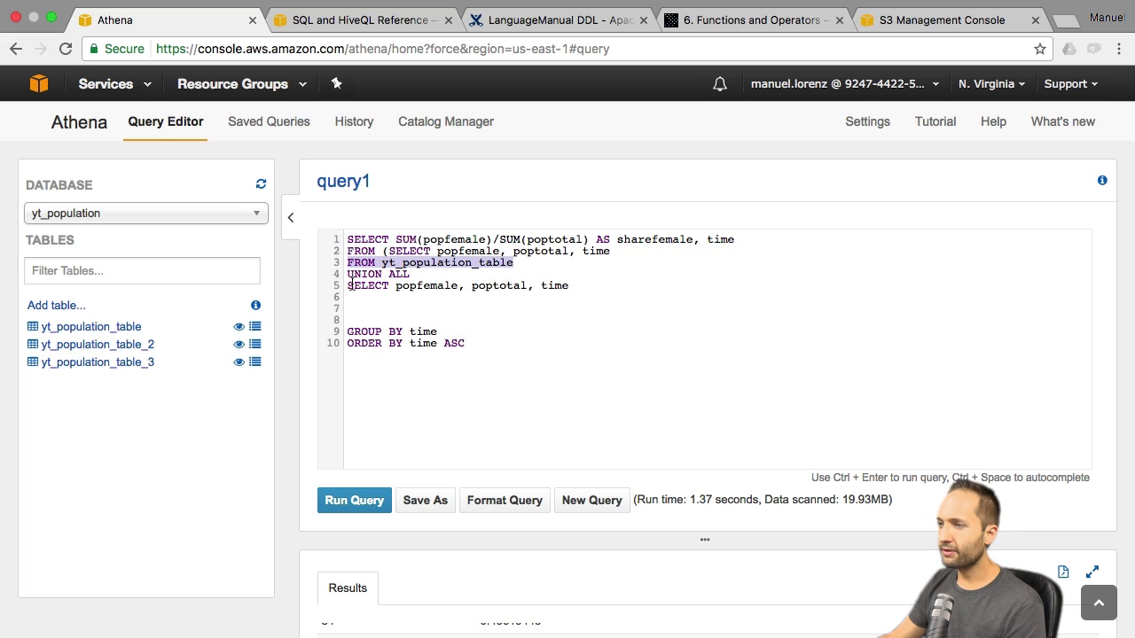
click(350, 297)
key(ctrl+v)
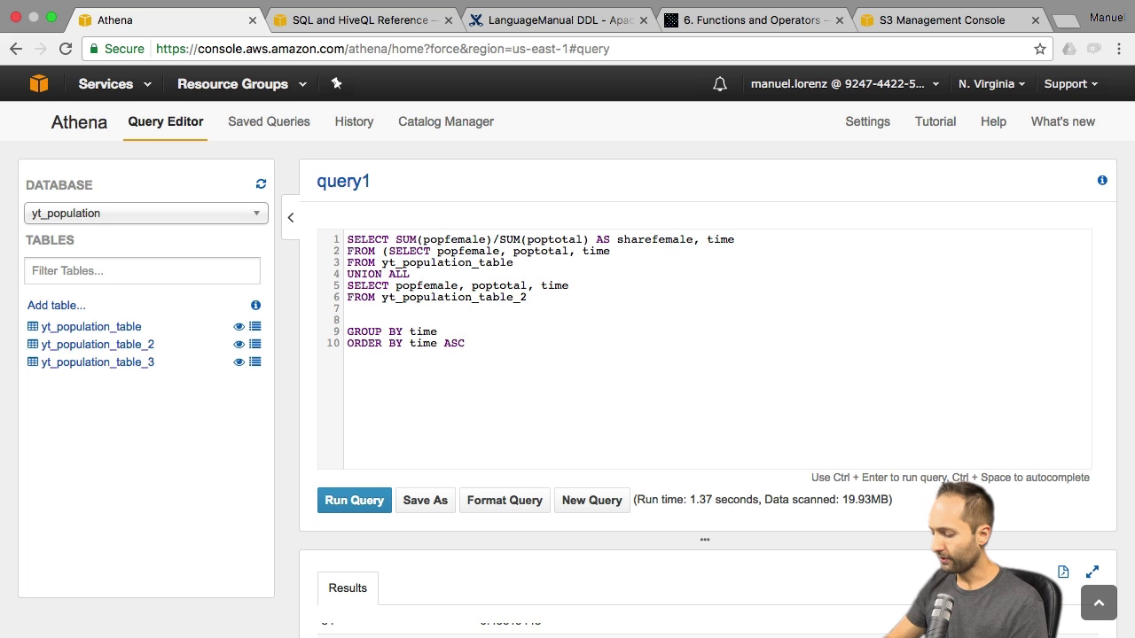
Close the subquery with a parenthesis after yt_population_table_2 and remove the blank lines before GROUP BY
click(347, 331)
key(BackSpace)
key(BackSpace)
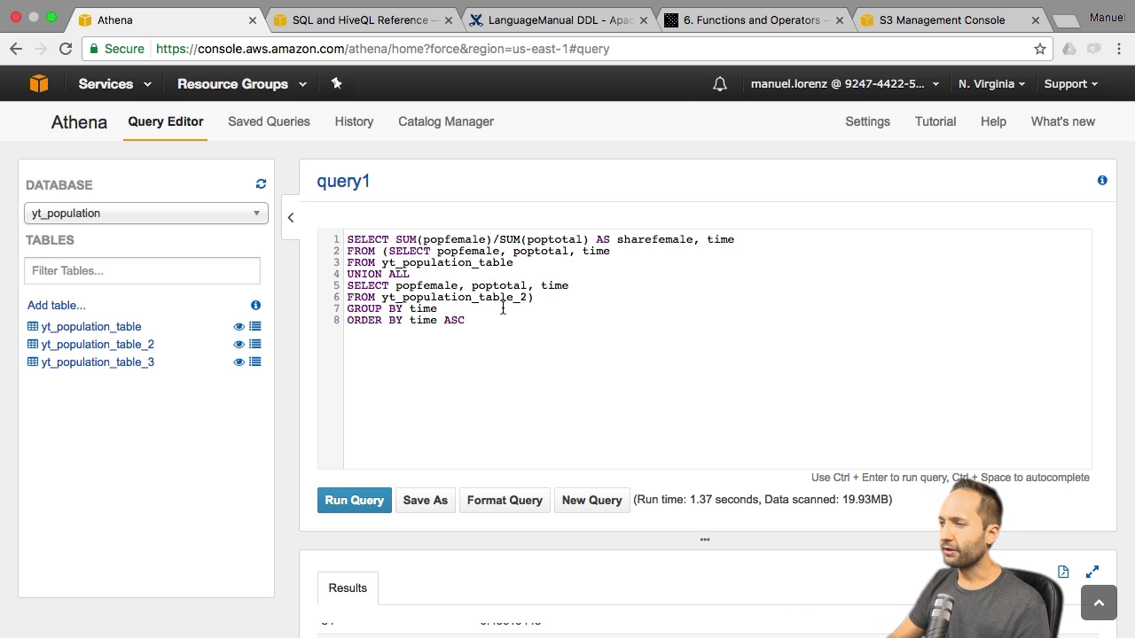
Run the UNION ALL query and look through the yearly sharefemale results
key(ctrl+Return)
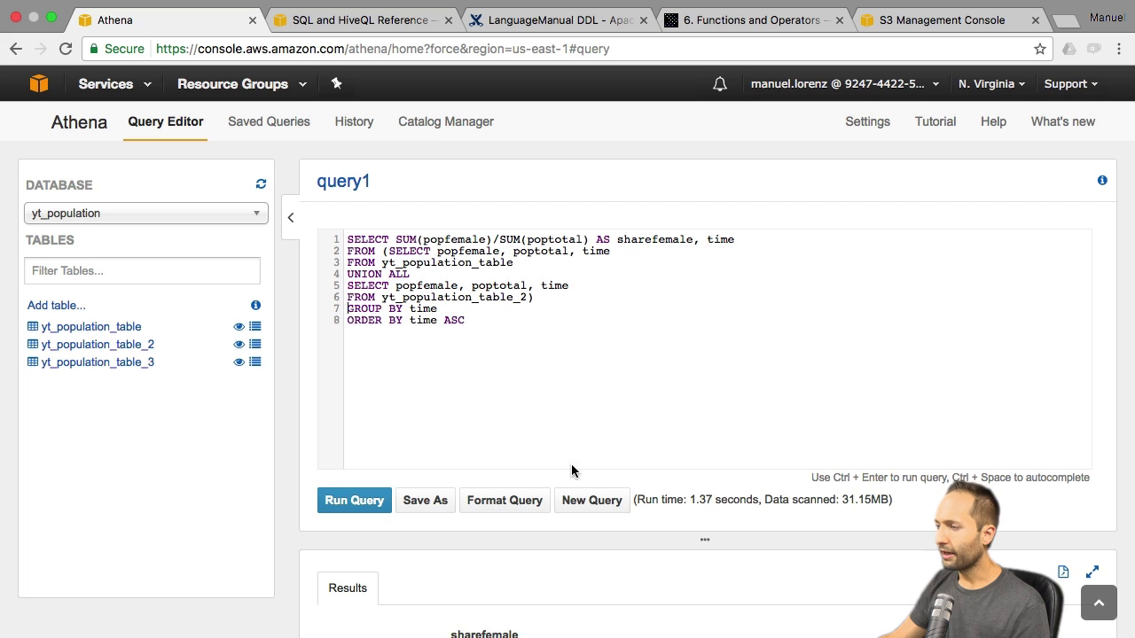
scroll(660, 543, down, 2)
scroll(659, 511, down, 3)
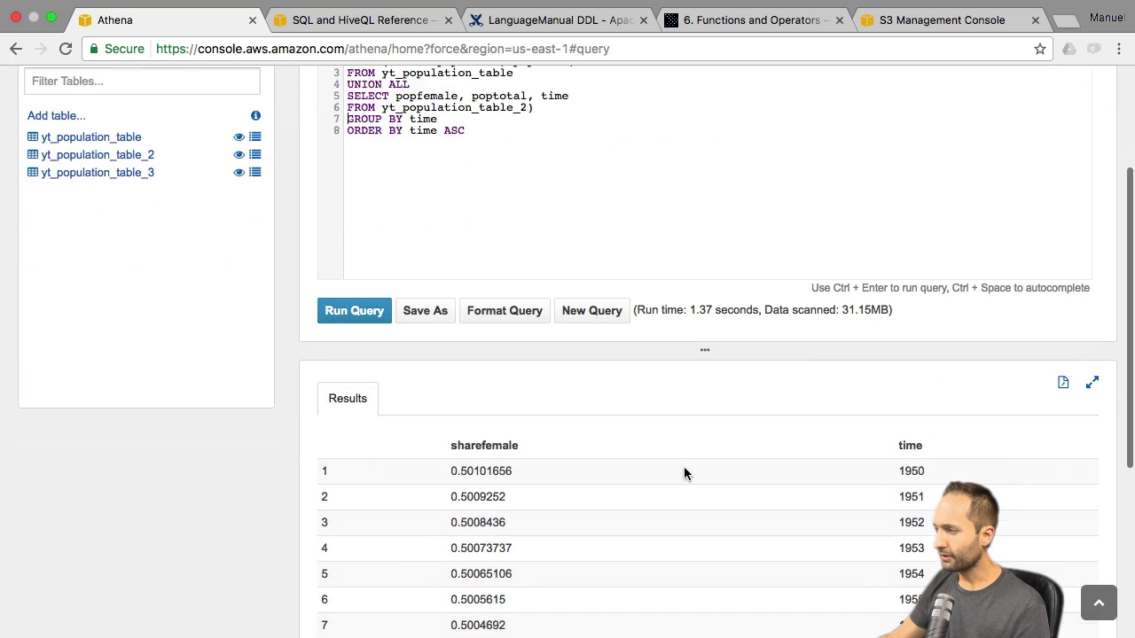
scroll(684, 470, down, 20)
scroll(640, 494, down, 10)
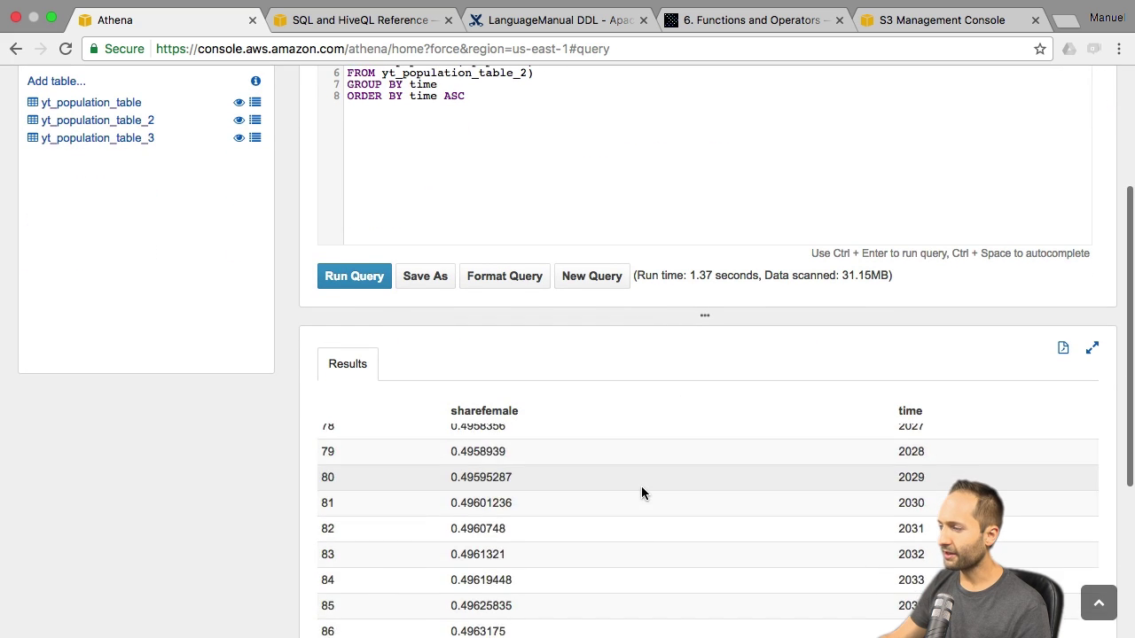
Read the remaining sharefemale results through the year 2100
scroll(651, 374, down, 2)
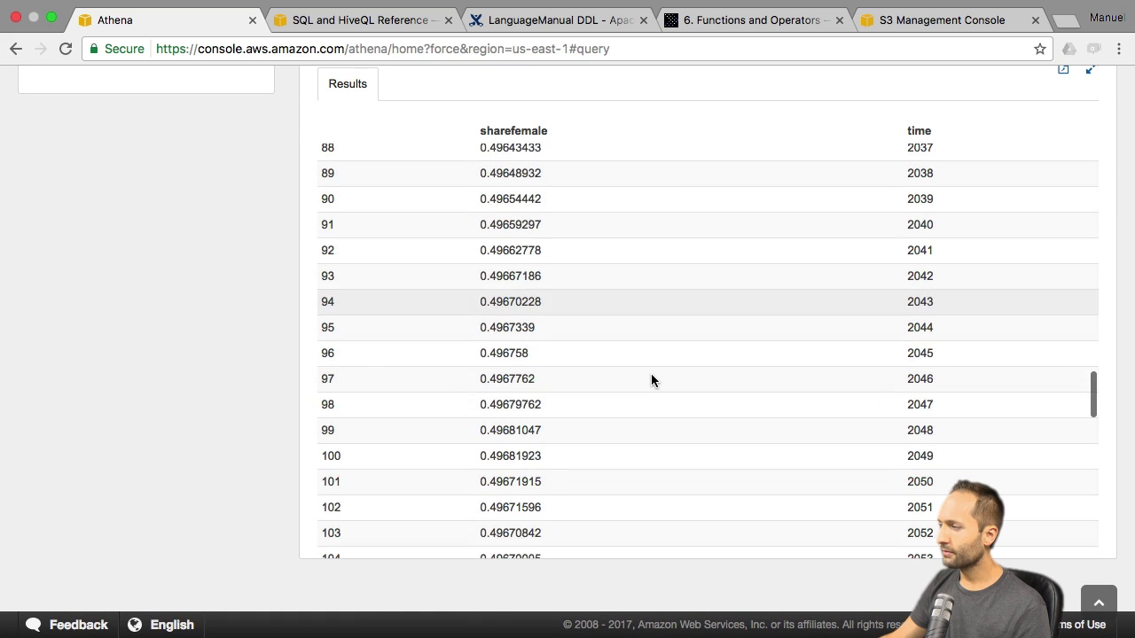
scroll(651, 373, down, 5)
scroll(650, 379, down, 12)
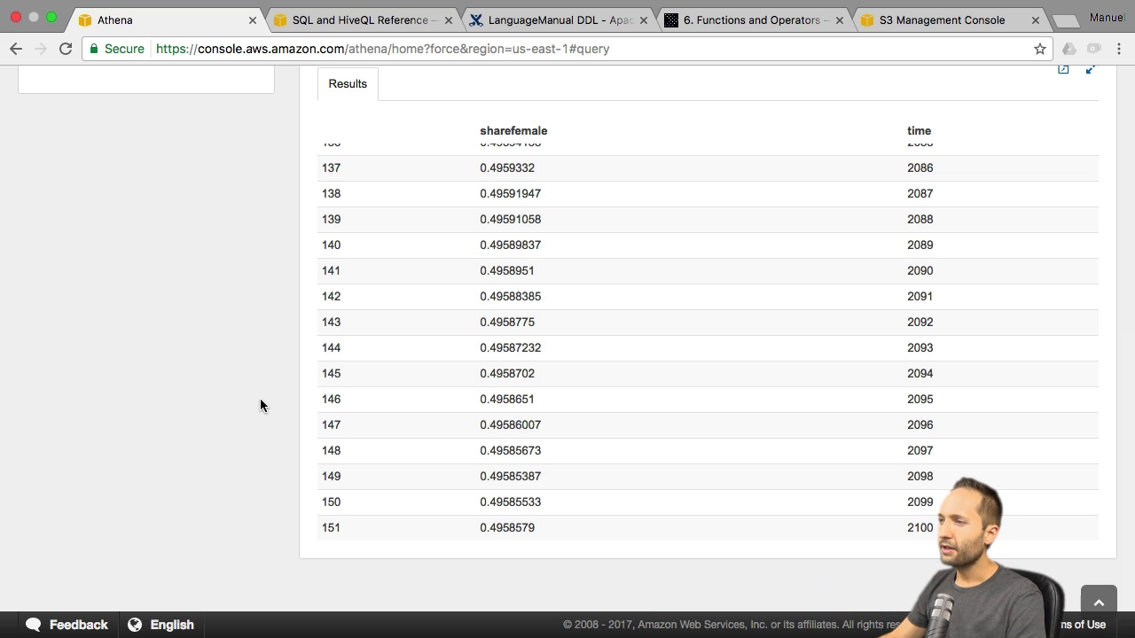
scroll(260, 405, up, 10)
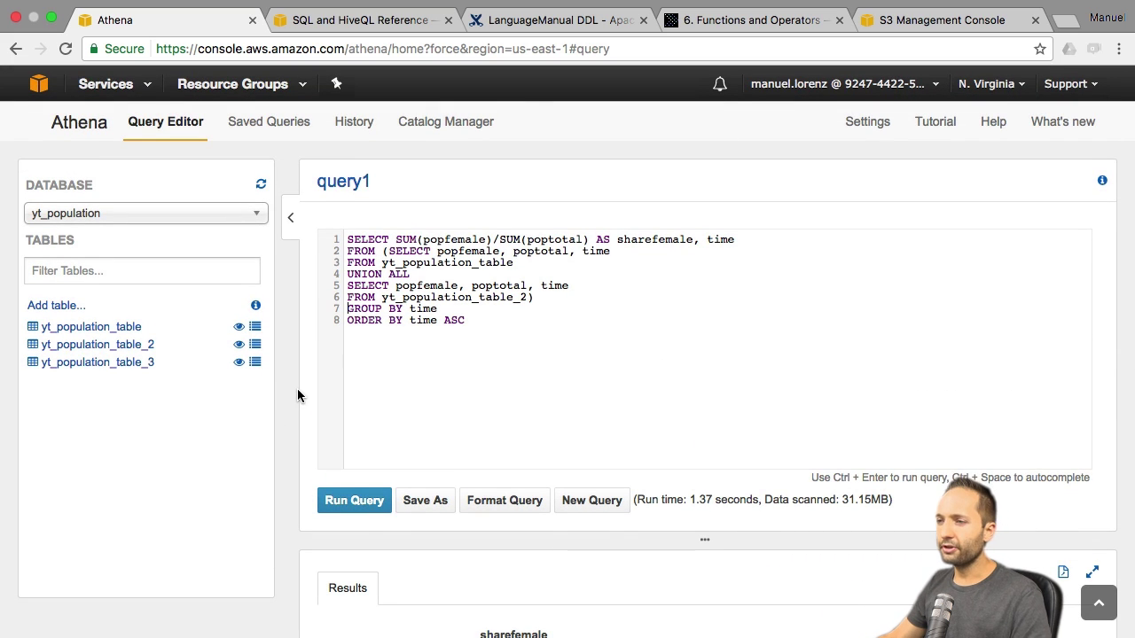
Show the columns of yt_population_table_3 and check the file-3-error folder in the yt-project-athena S3 bucket
click(107, 364)
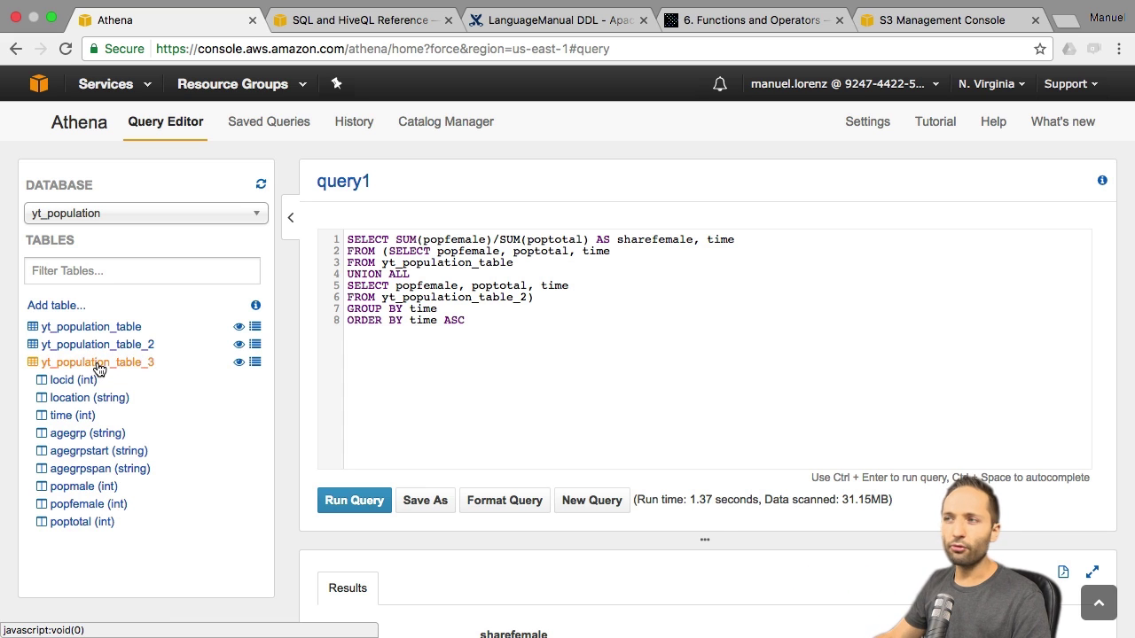
click(941, 31)
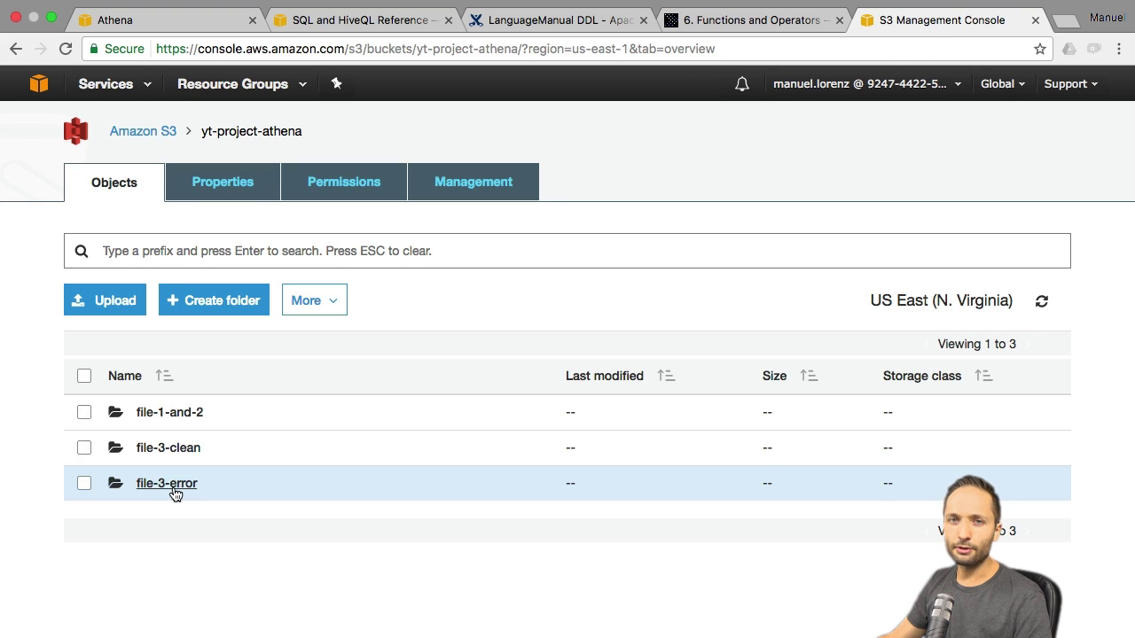
click(176, 29)
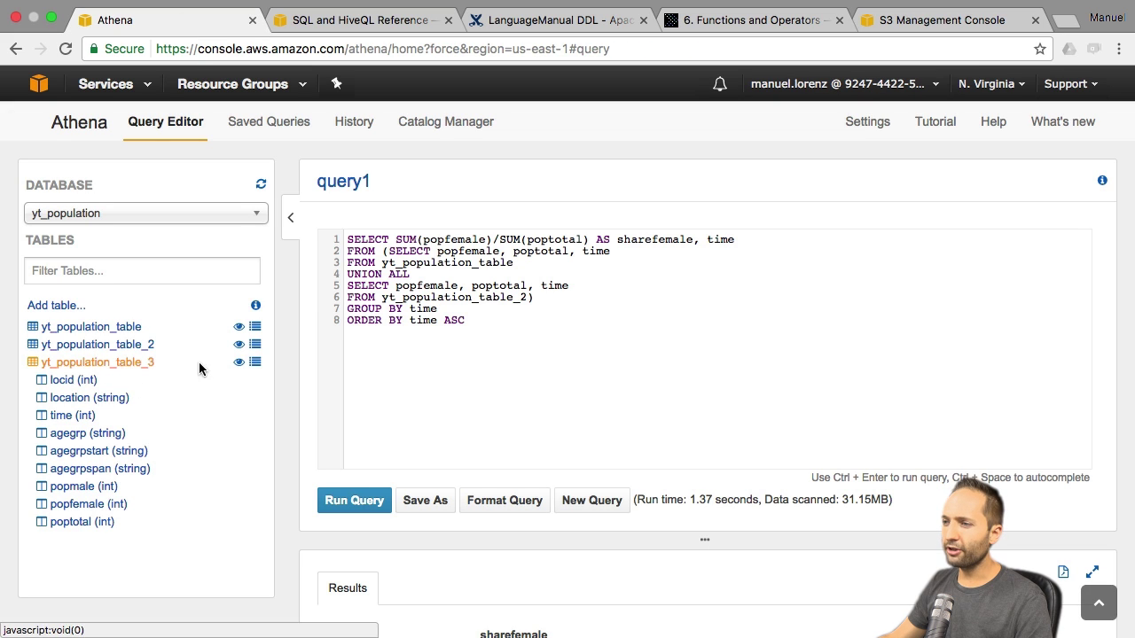
Preview the first 10 rows of yt_population_table_3 and examine the NA rows
click(238, 363)
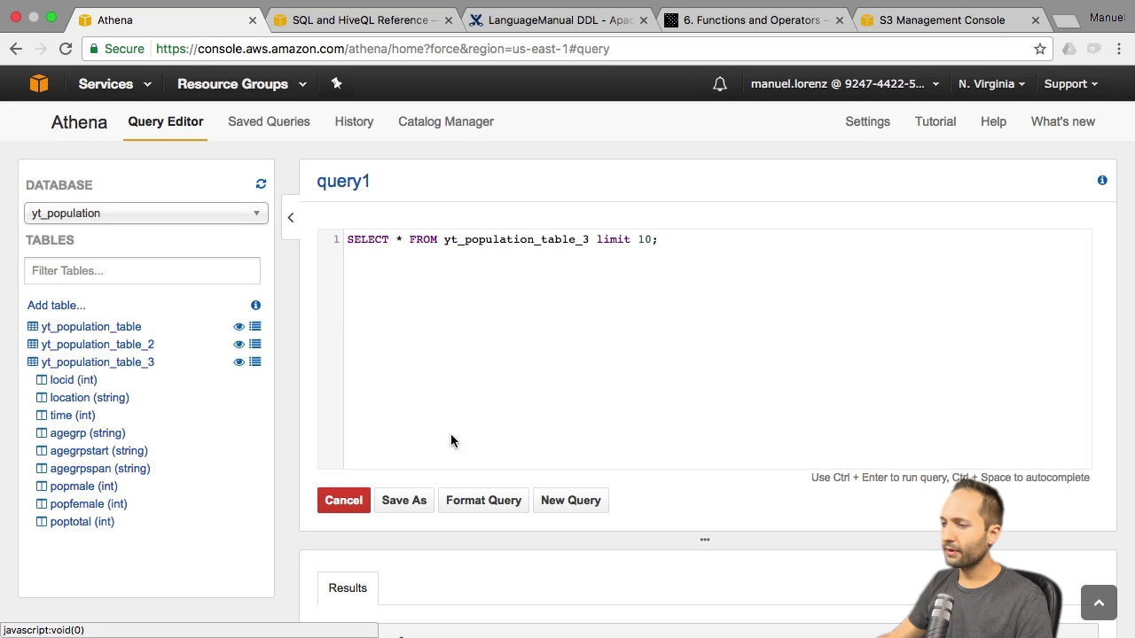
scroll(561, 406, down, 3)
scroll(538, 416, down, 1)
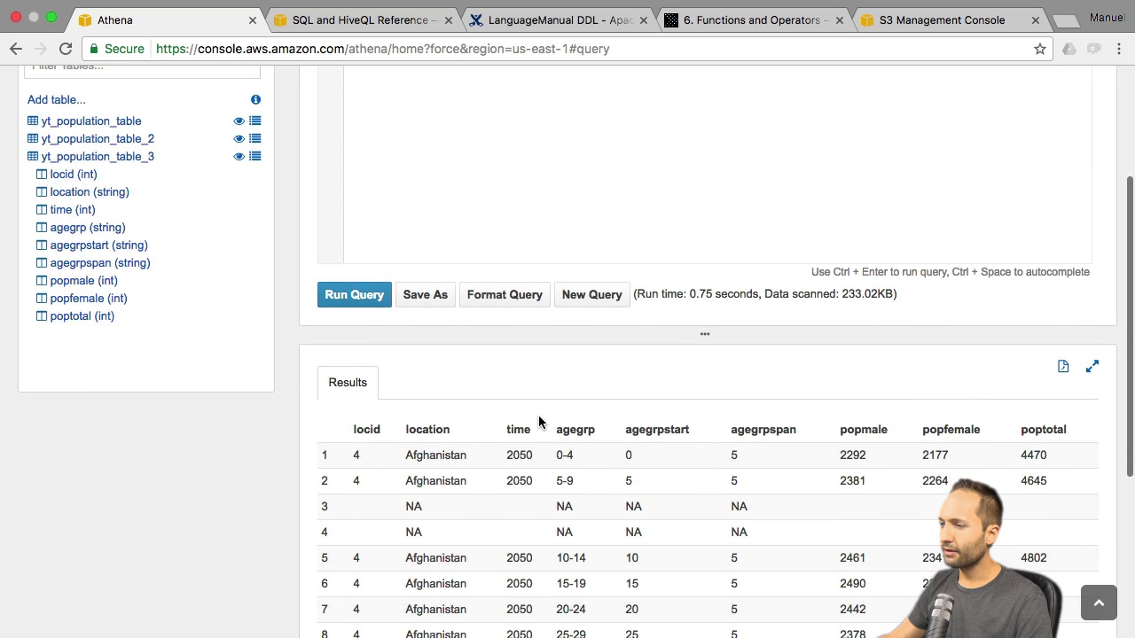
scroll(538, 416, down, 2)
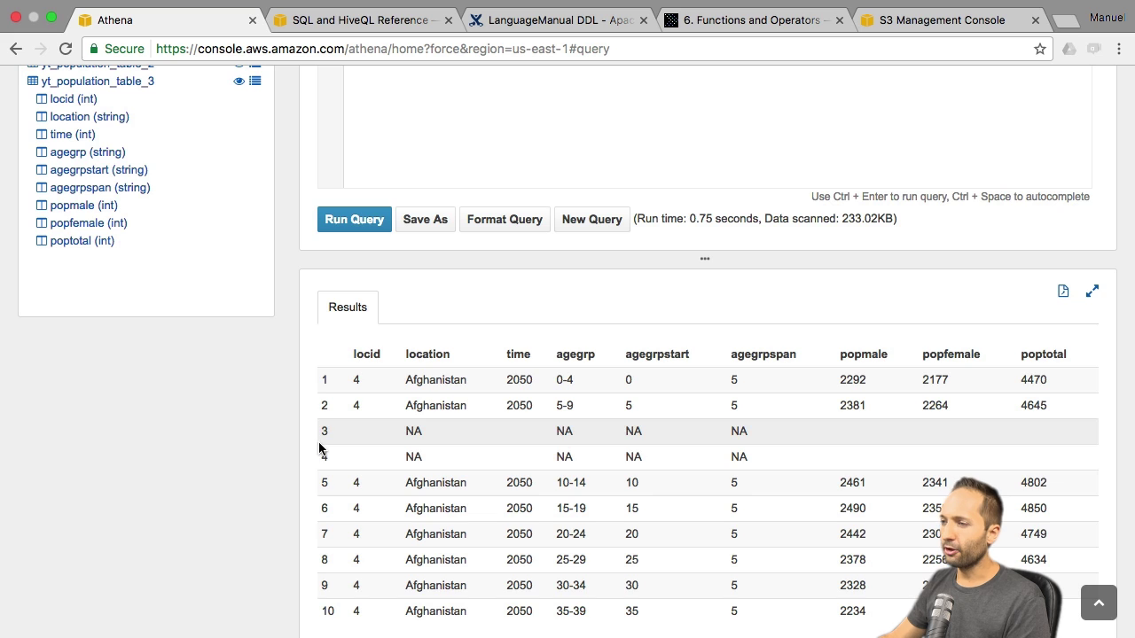
scroll(308, 445, up, 5)
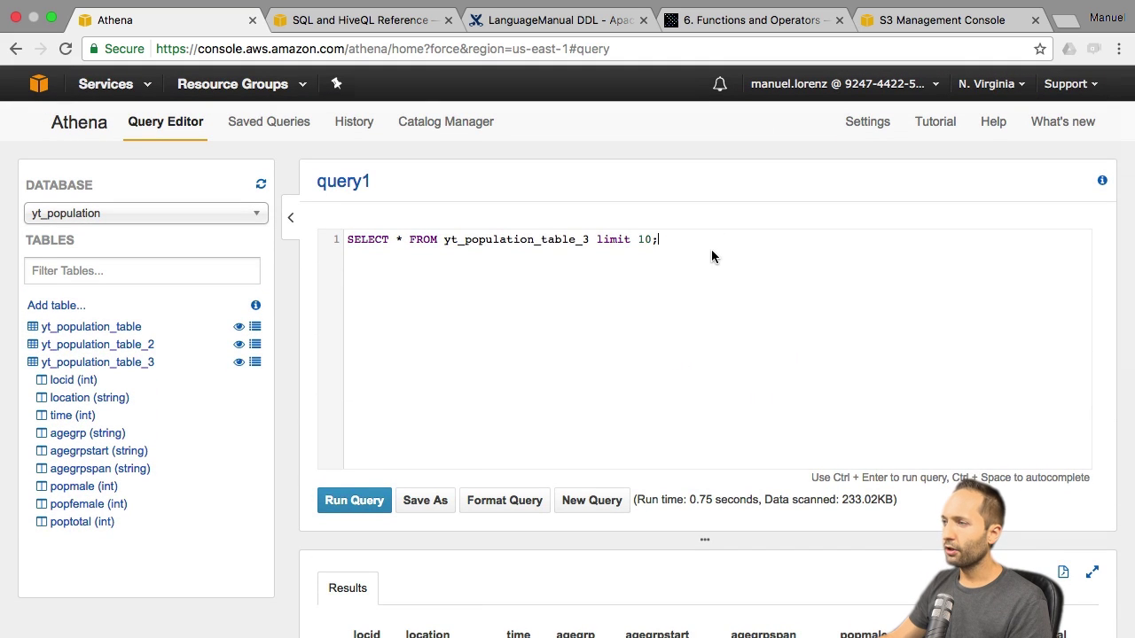
Replace everything after SELECT * with FROM yt_population_table_3 on its own line, leaving out the limit
drag(409, 240, 710, 247)
key(BackSpace)
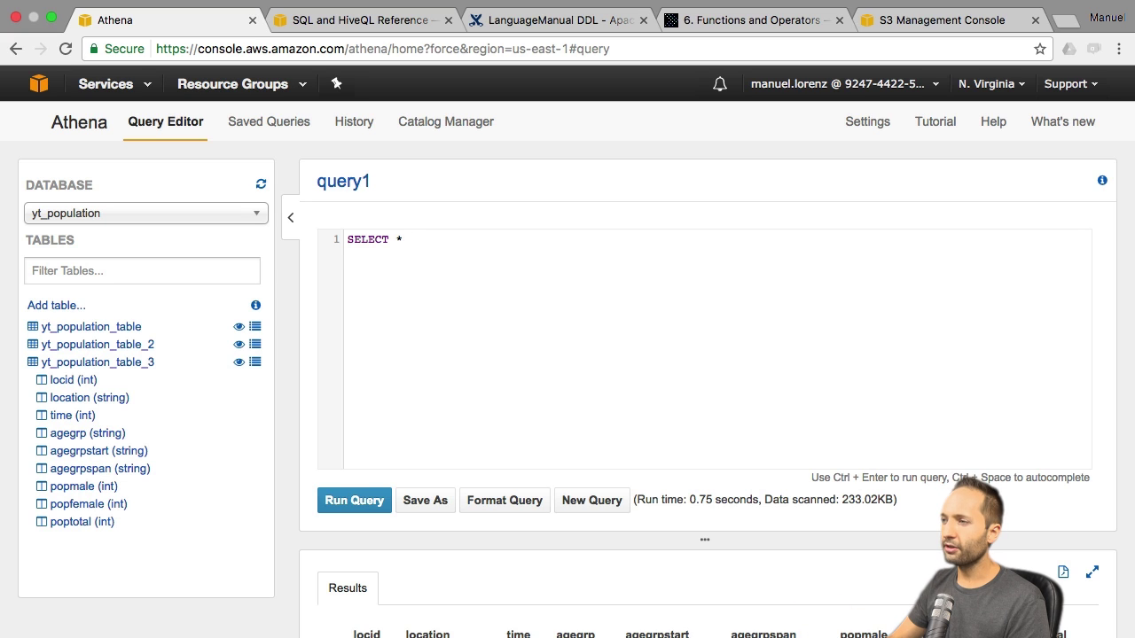
text(ROM yt)
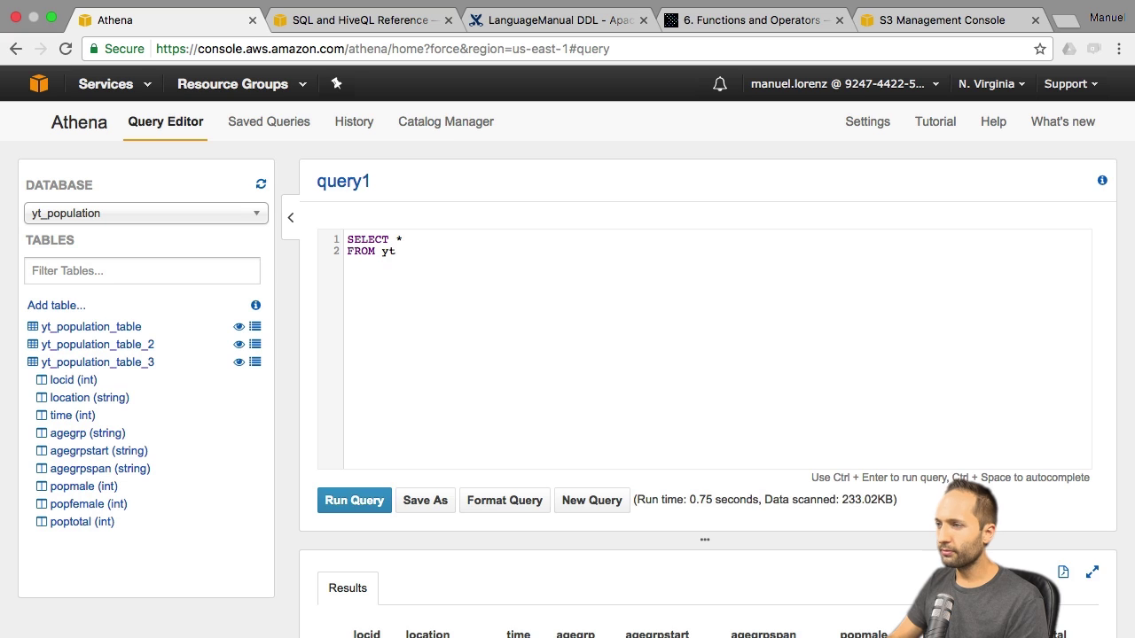
key(ctrl+space)
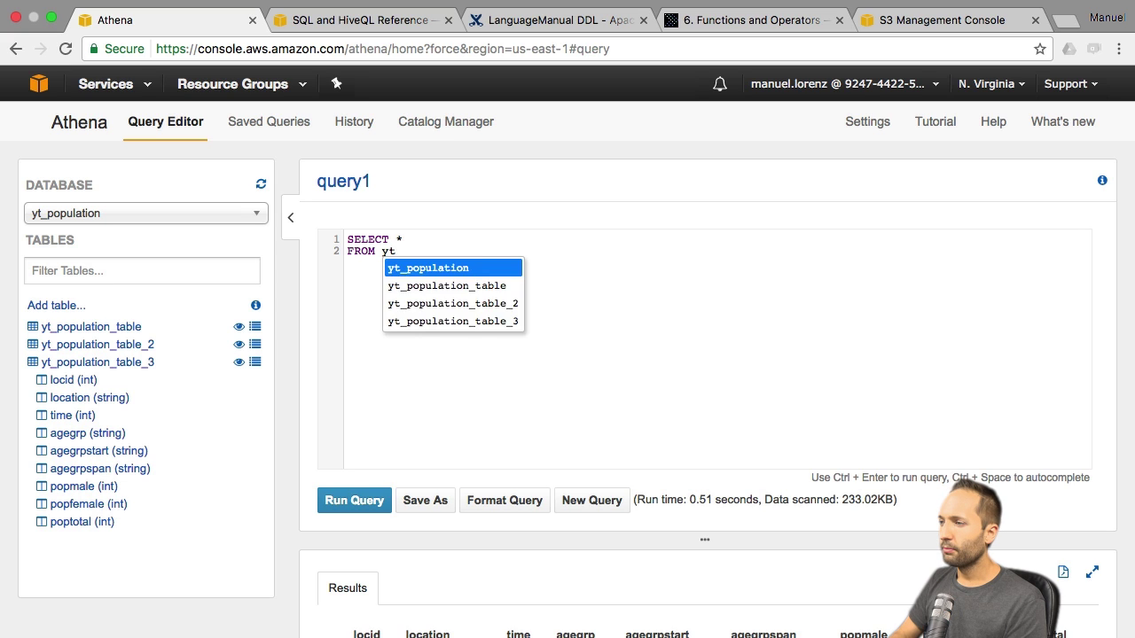
key(Down)
key(Down)
key(Down)
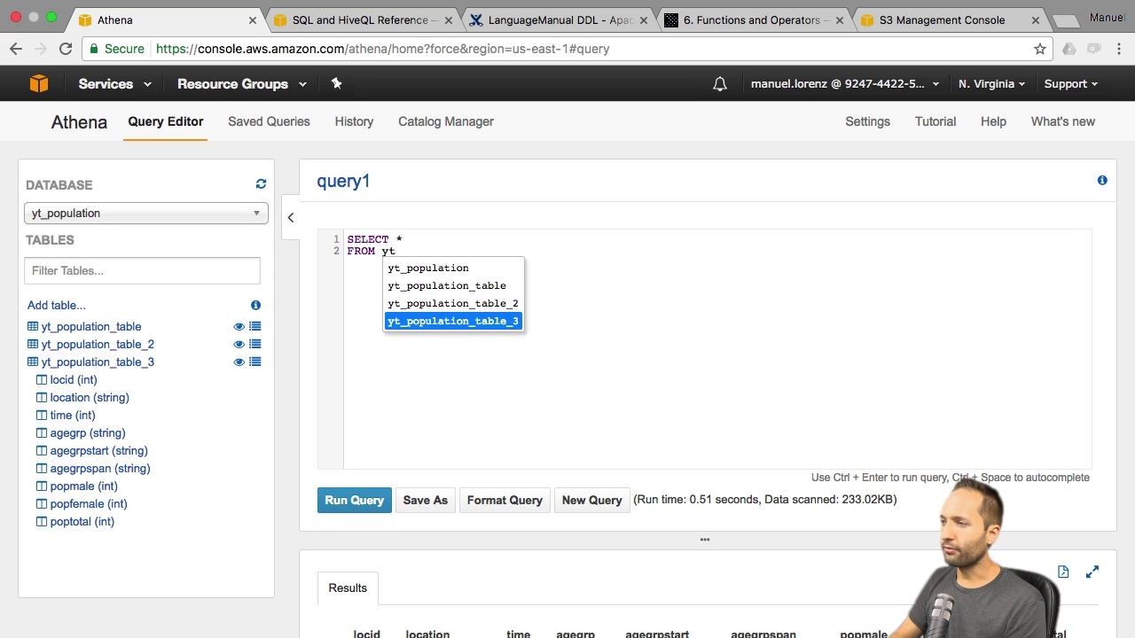
key(Return)
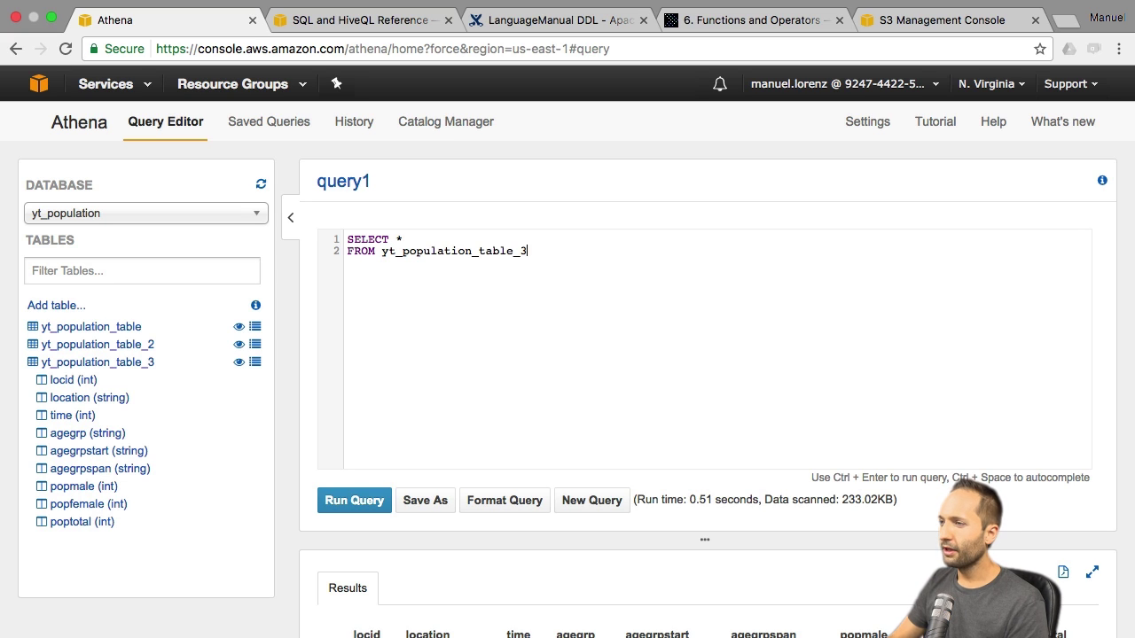
Add the filter WHERE location <> 'NA' below the FROM line
text(WHERE)
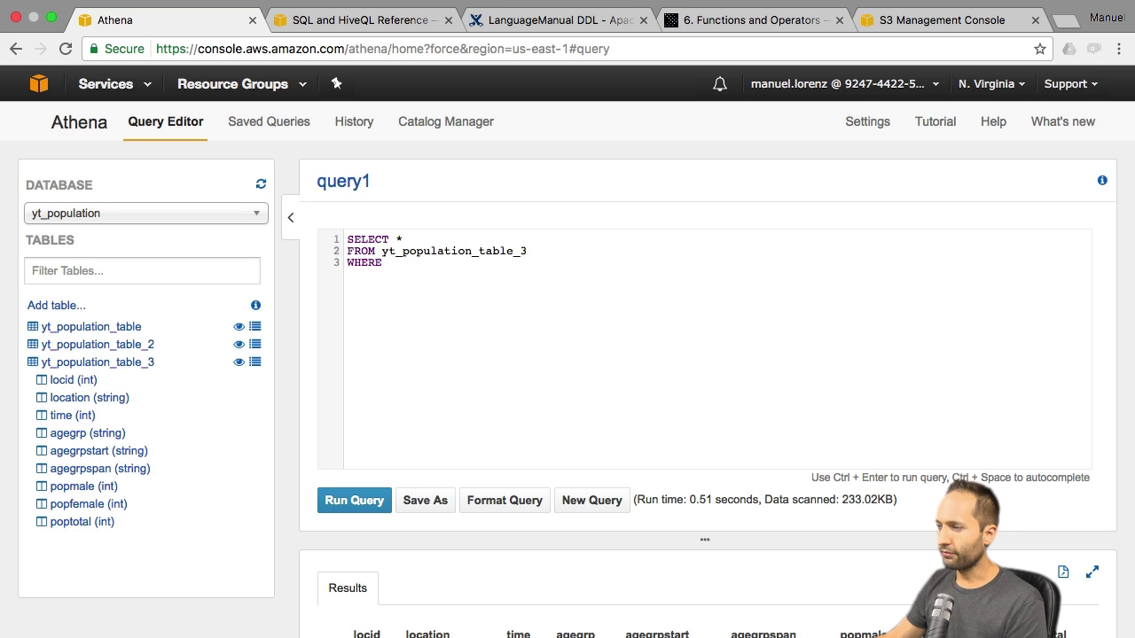
scroll(793, 425, down, 3)
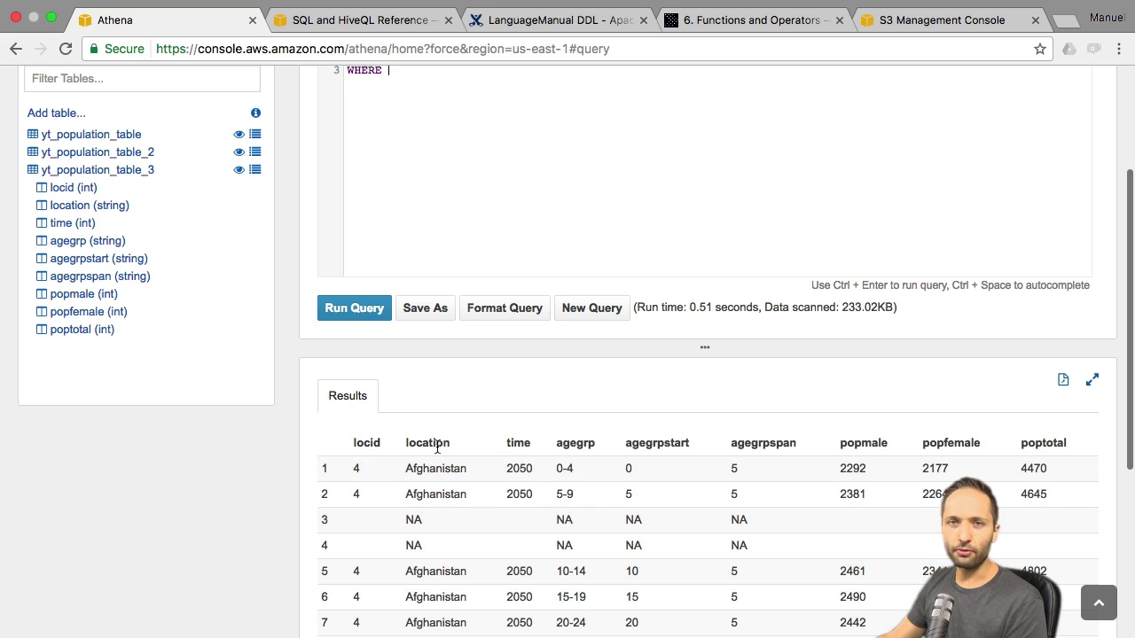
scroll(485, 476, up, 3)
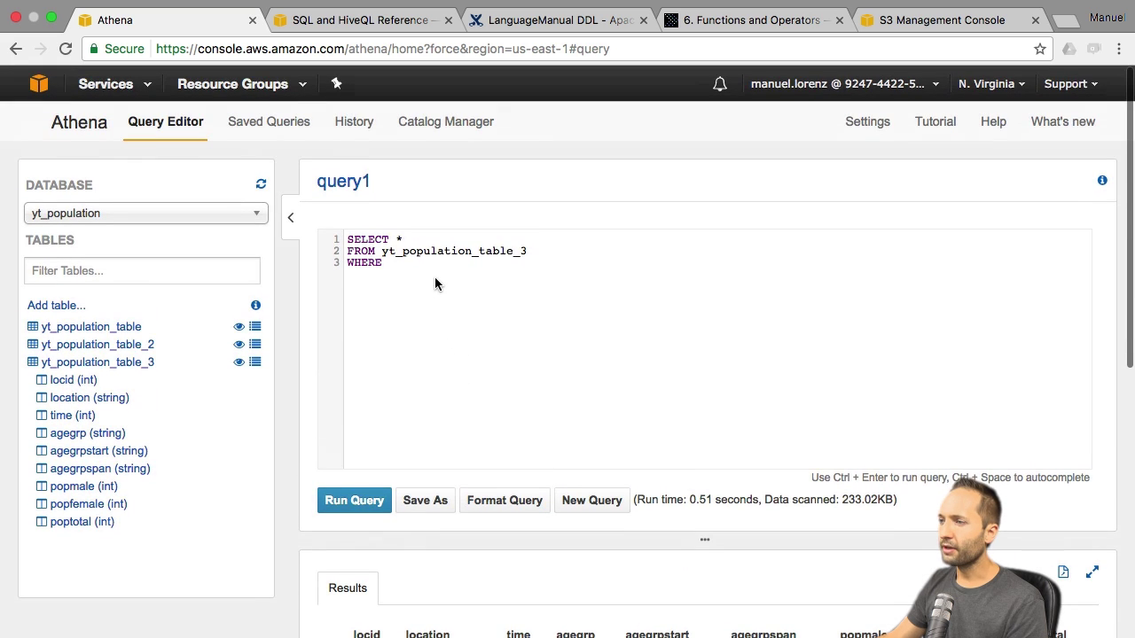
text(ocation)
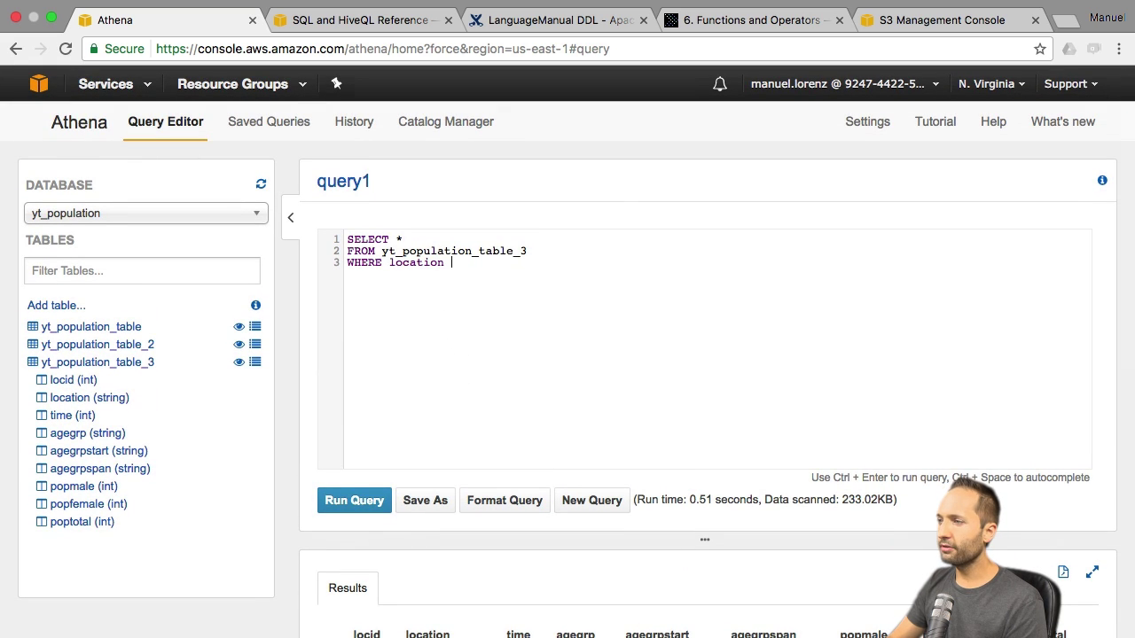
text( <> 'NA)
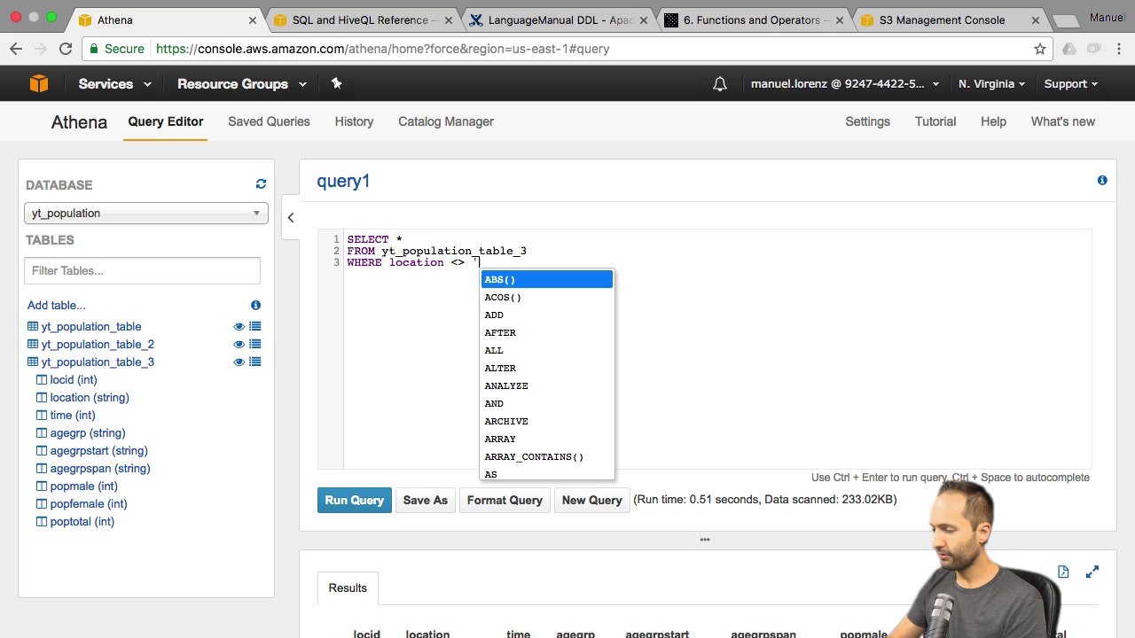
text(')
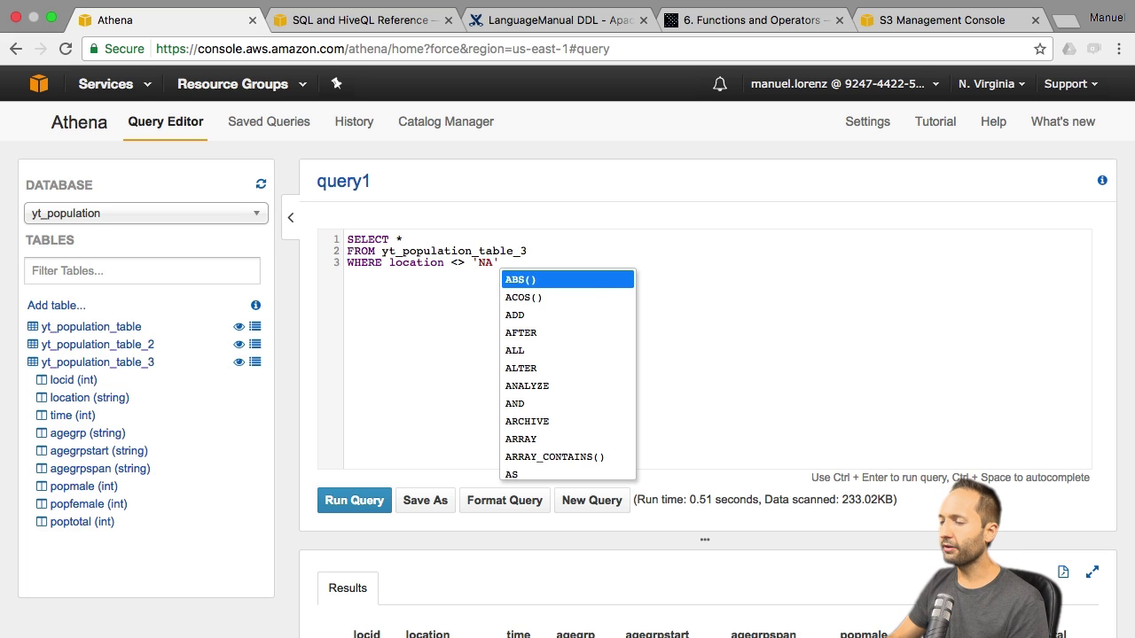
Run the filtered yt_population_table_3 query and look through the returned rows for remaining NA entries
key(ctrl+Return)
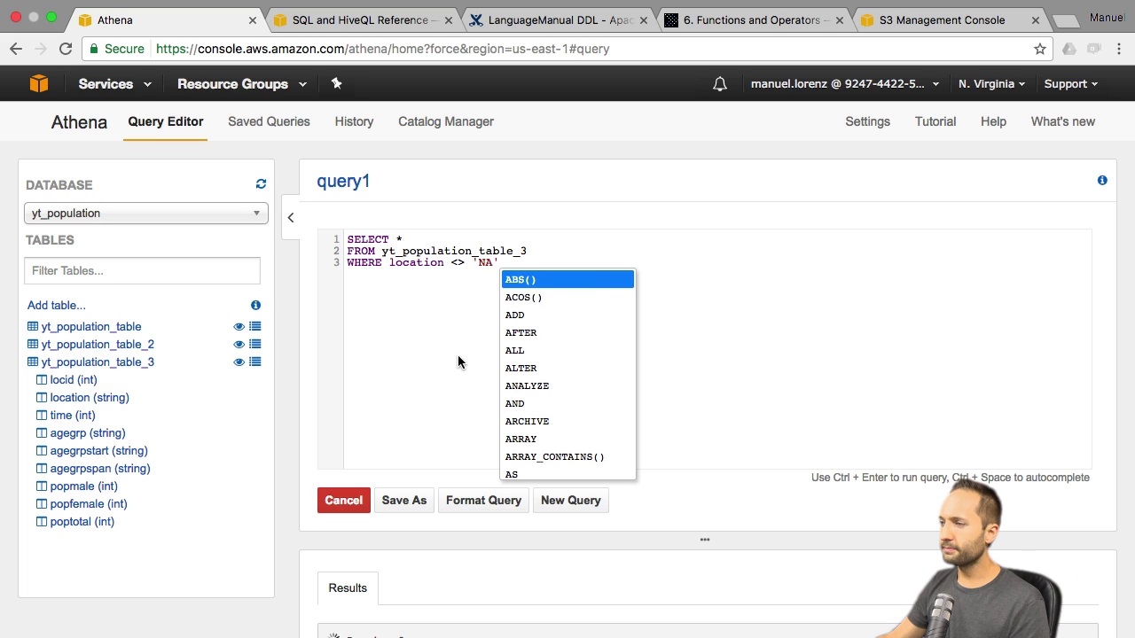
click(711, 362)
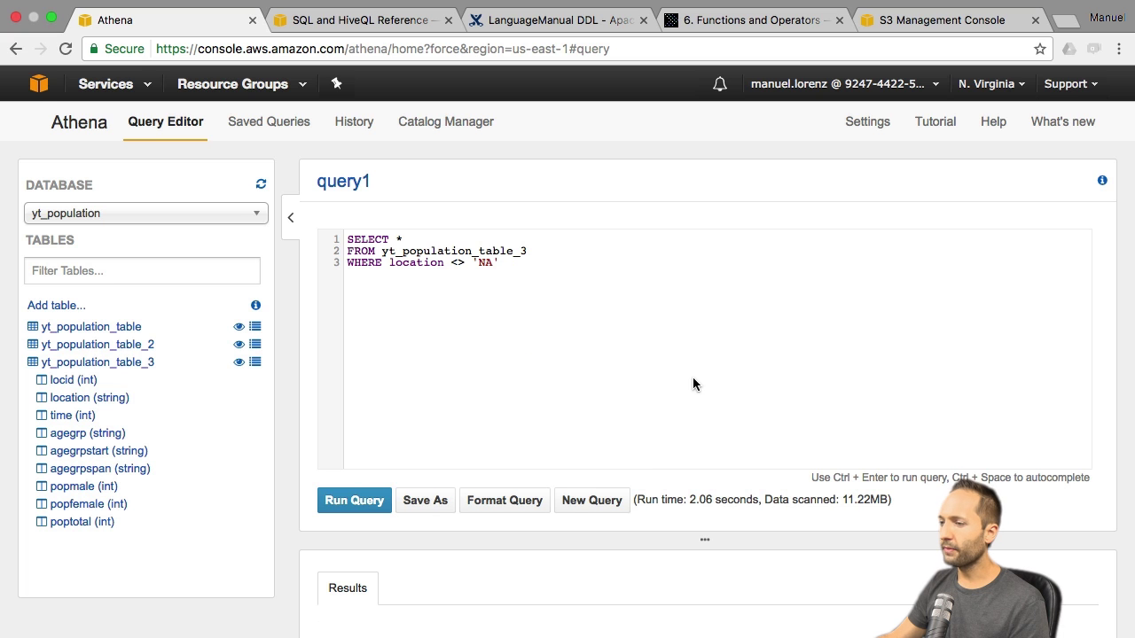
scroll(682, 390, down, 3)
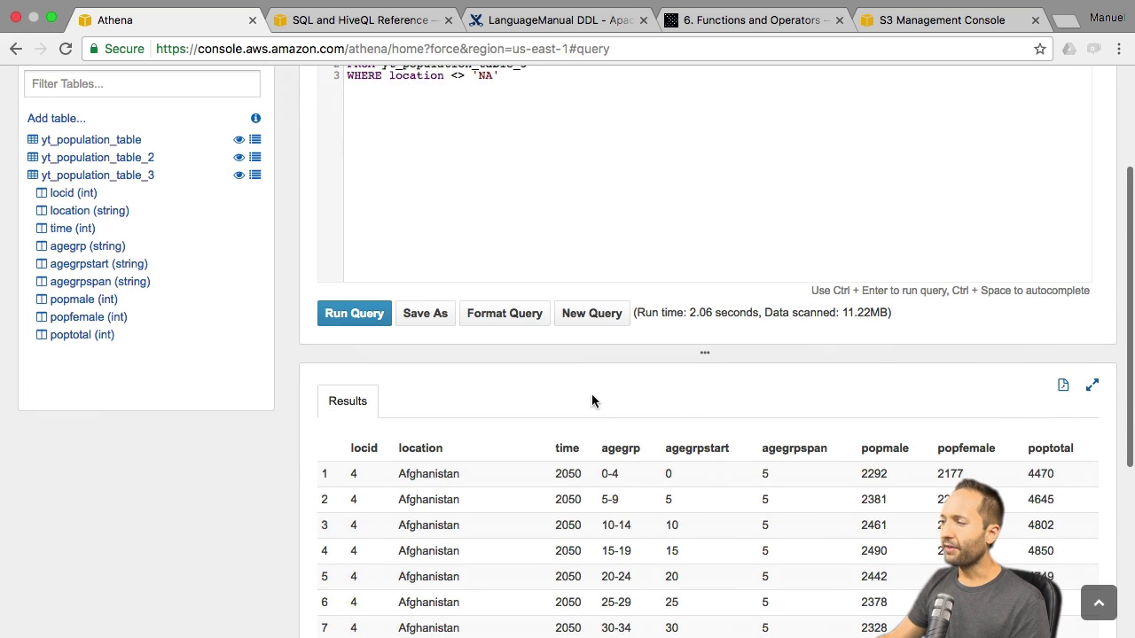
scroll(591, 393, down, 3)
scroll(585, 479, down, 3)
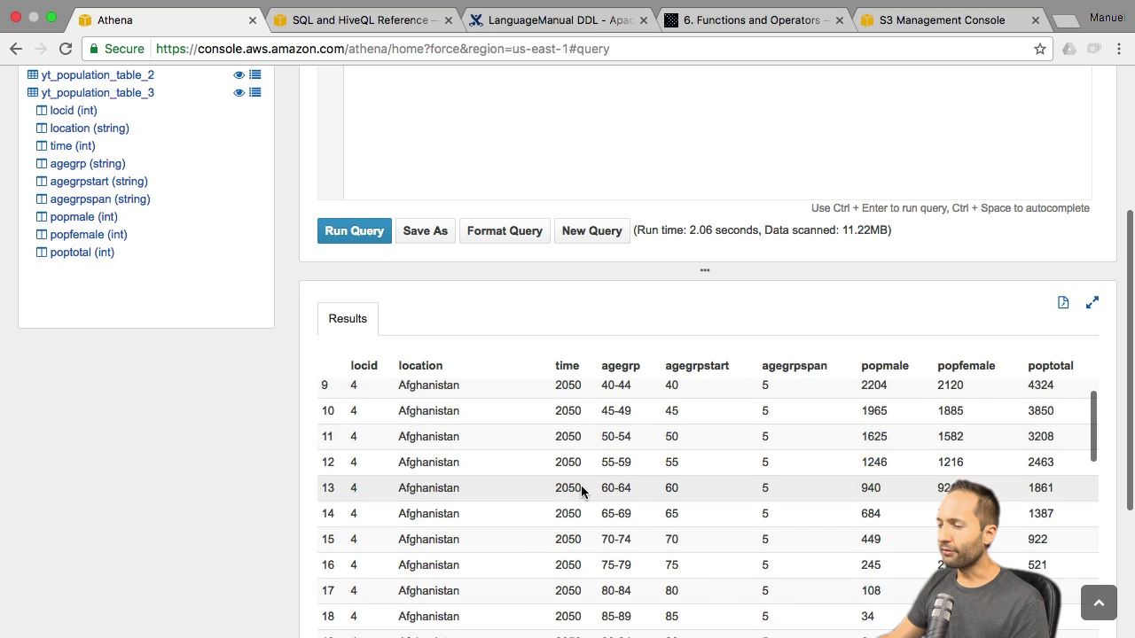
scroll(581, 485, up, 3)
scroll(563, 391, up, 5)
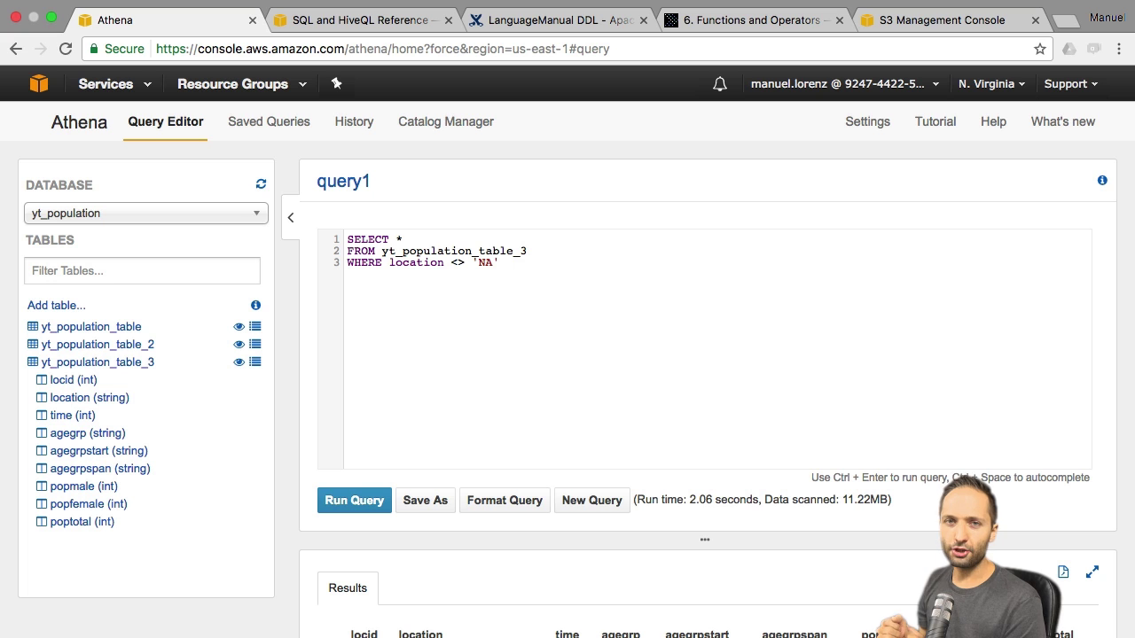
scroll(603, 537, down, 8)
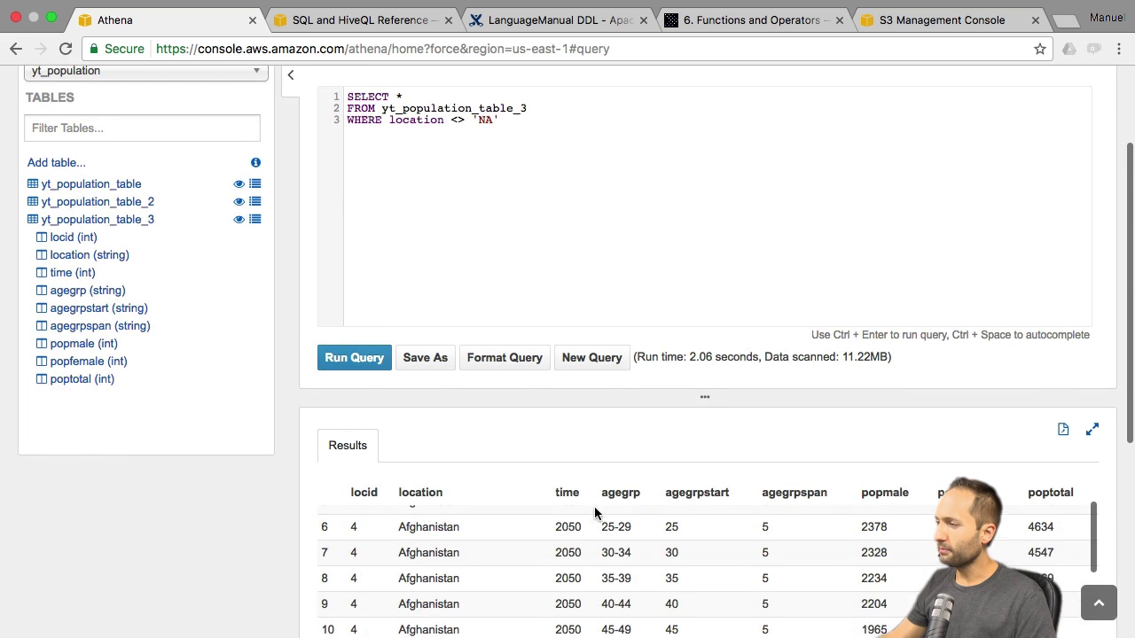
scroll(744, 417, down, 3)
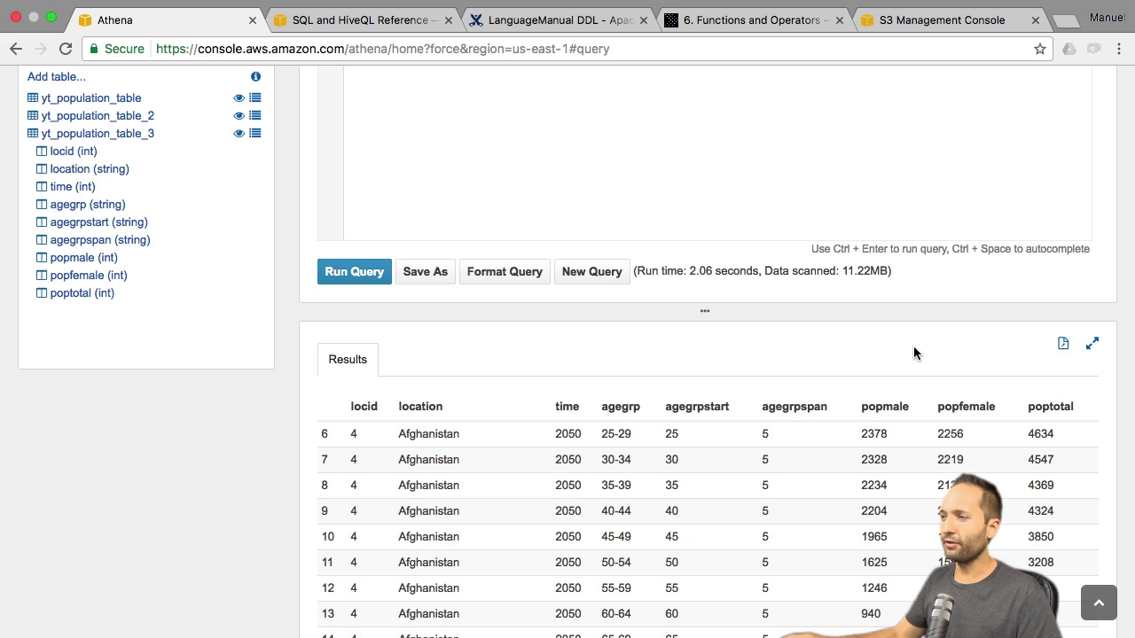
scroll(569, 374, up, 5)
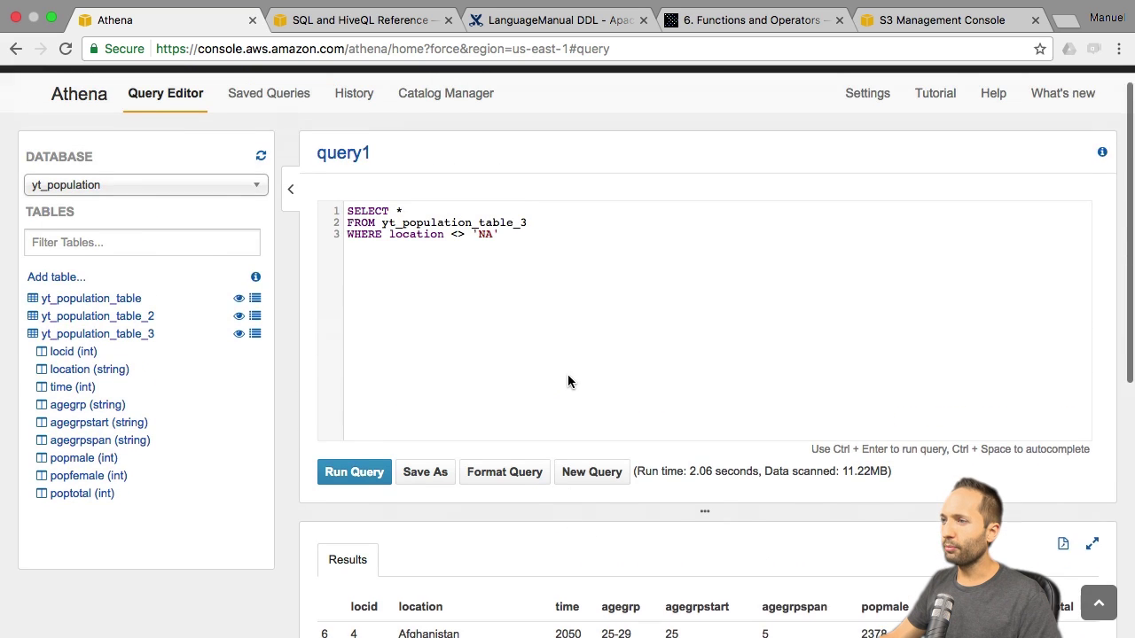